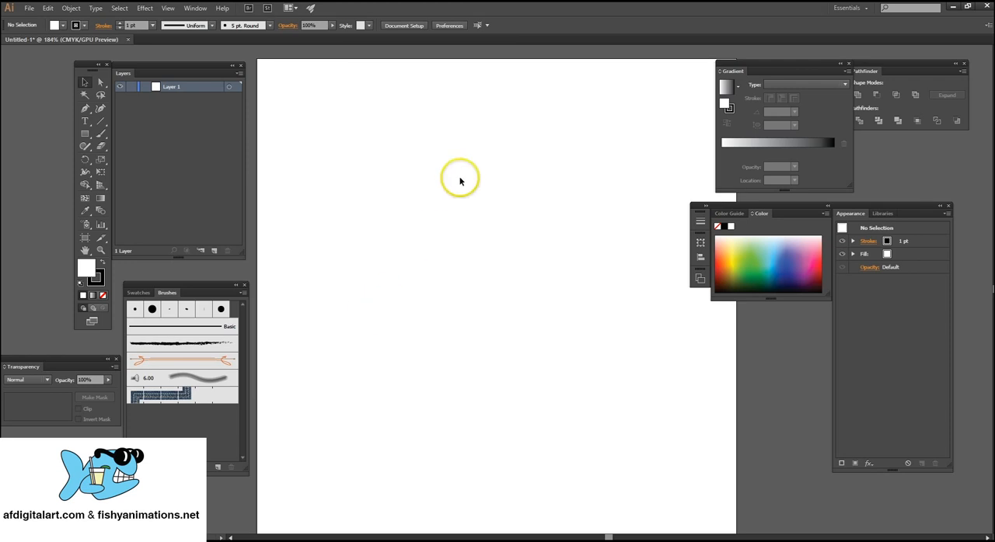
Create a new document with units in pixels, 500 px wide and 500 px high, keeping the default name.
{"action": "left_click", "coordinate": [27, 7]}
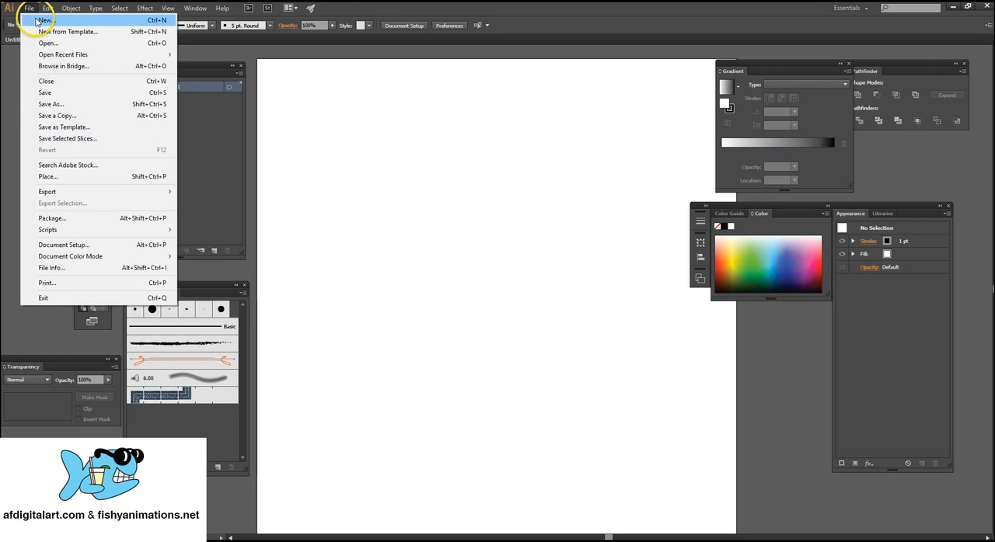
{"action": "left_click", "coordinate": [37, 21]}
{"action": "left_click_drag", "start_coordinate": [335, 79], "coordinate": [579, 123]}
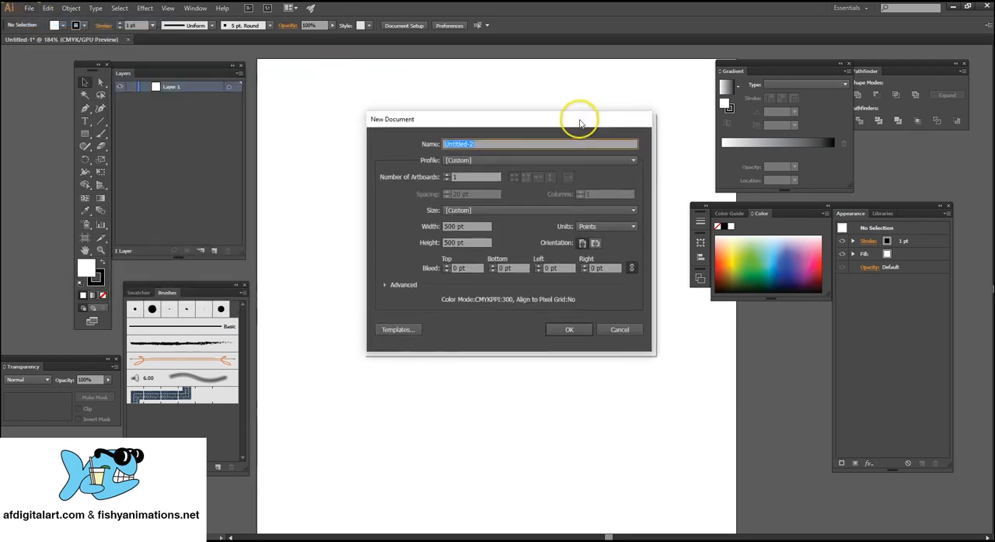
{"action": "left_click", "coordinate": [455, 227]}
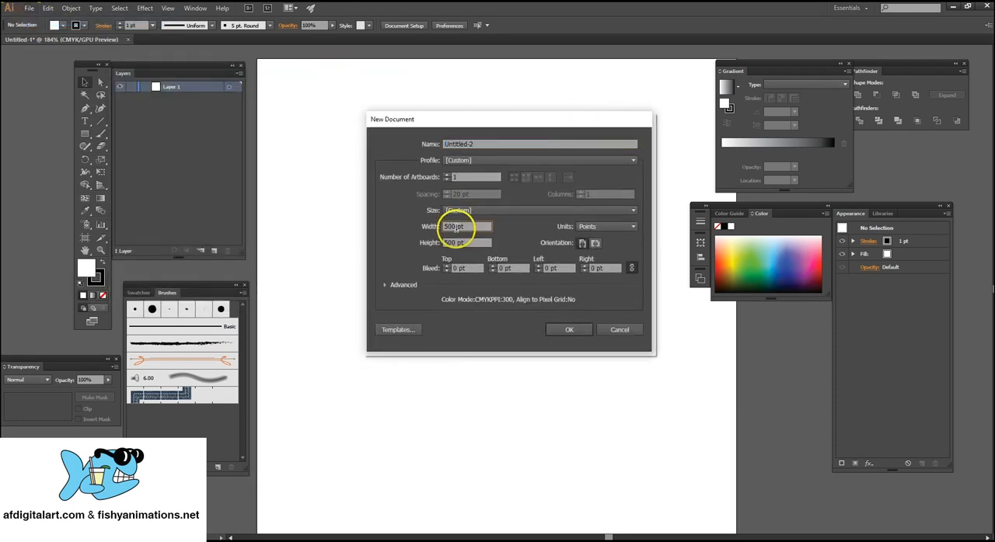
{"action": "left_click_drag", "start_coordinate": [455, 227], "coordinate": [403, 224]}
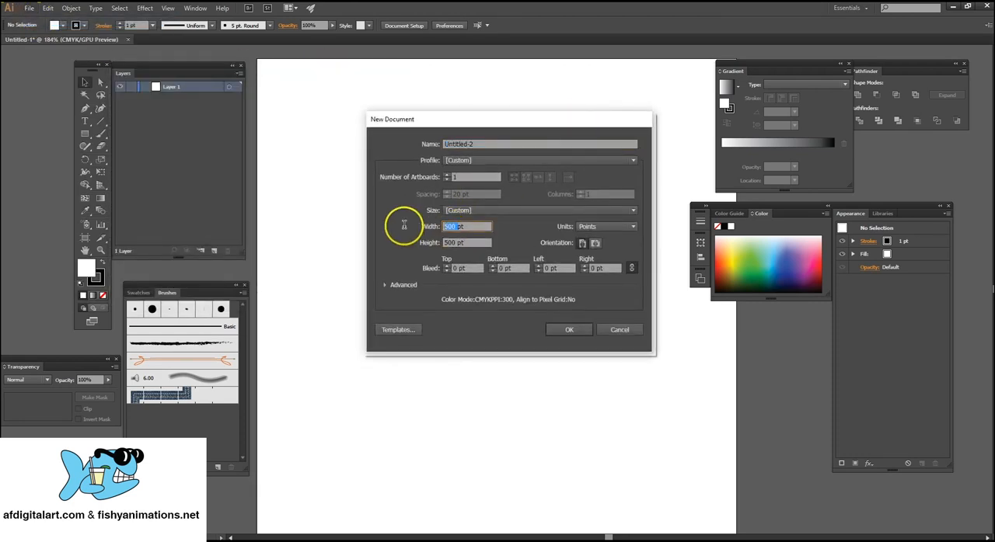
{"action": "left_click", "coordinate": [628, 227]}
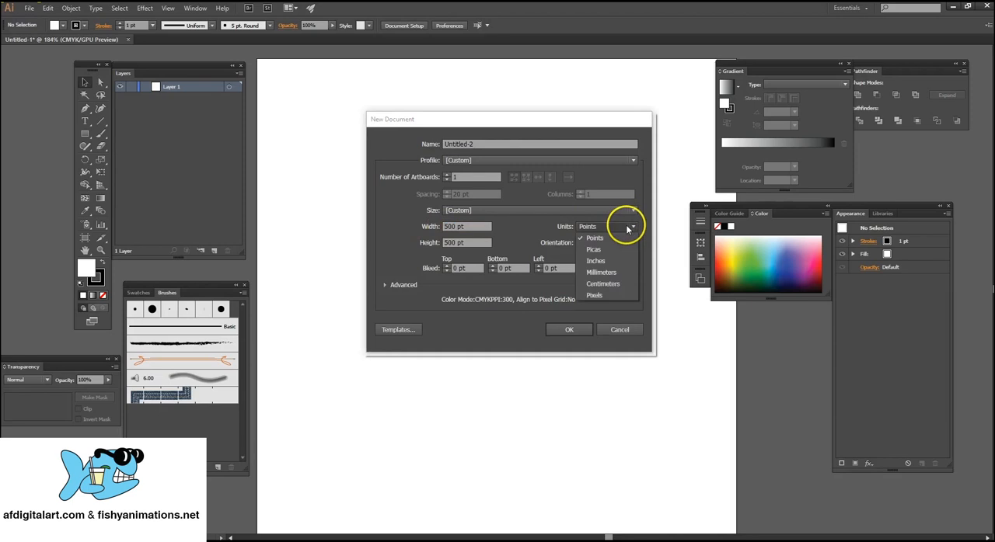
{"action": "left_click", "coordinate": [613, 296]}
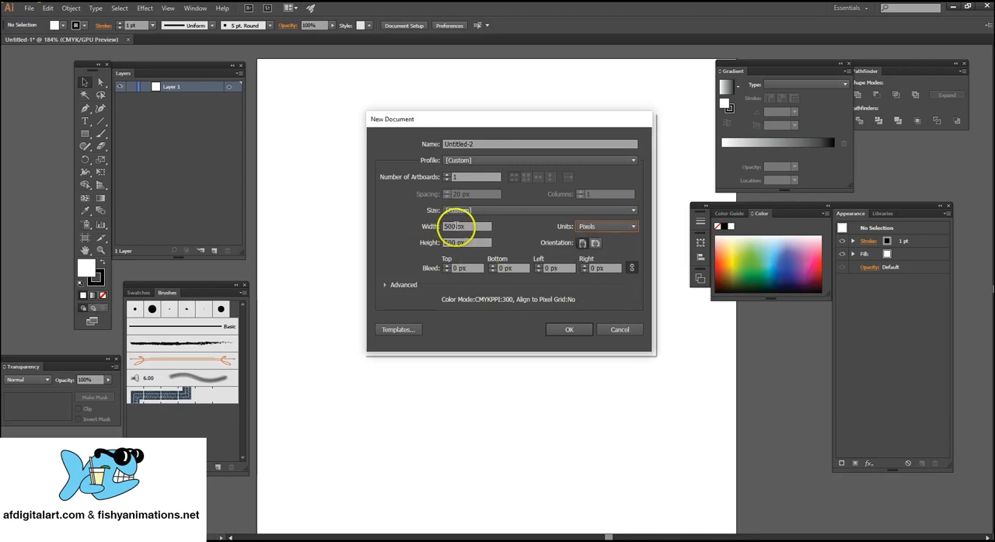
{"action": "left_click_drag", "start_coordinate": [457, 226], "coordinate": [419, 227]}
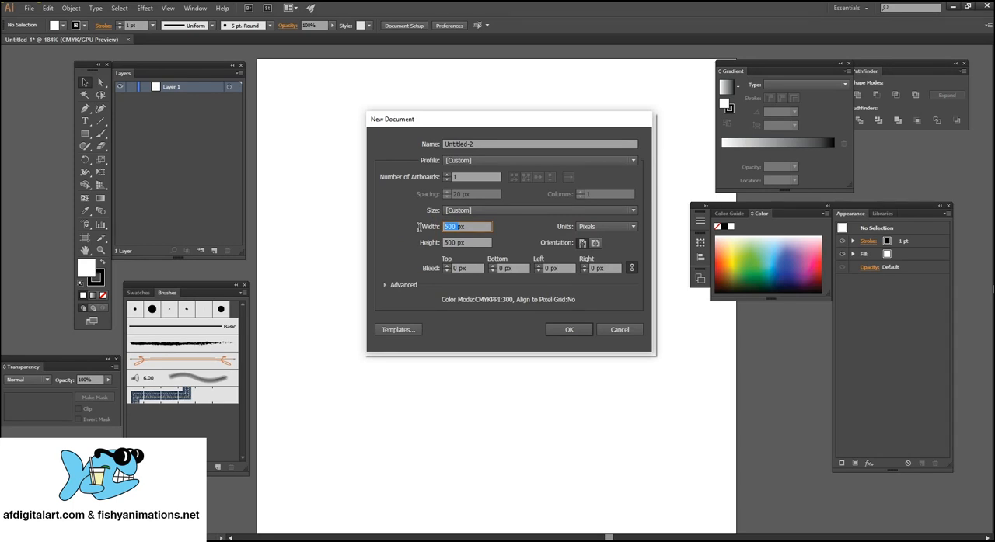
{"action": "left_click_drag", "start_coordinate": [455, 240], "coordinate": [420, 241]}
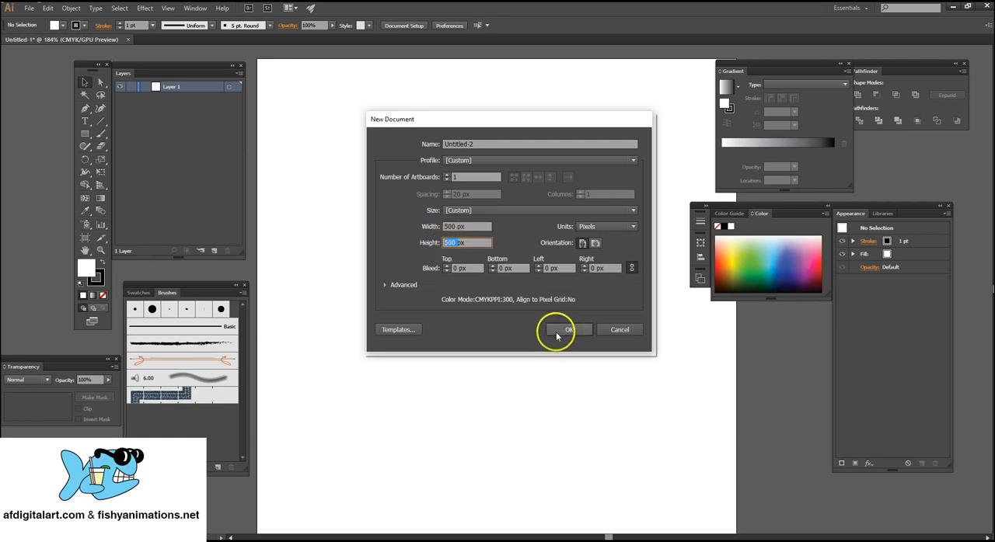
{"action": "left_click", "coordinate": [478, 145]}
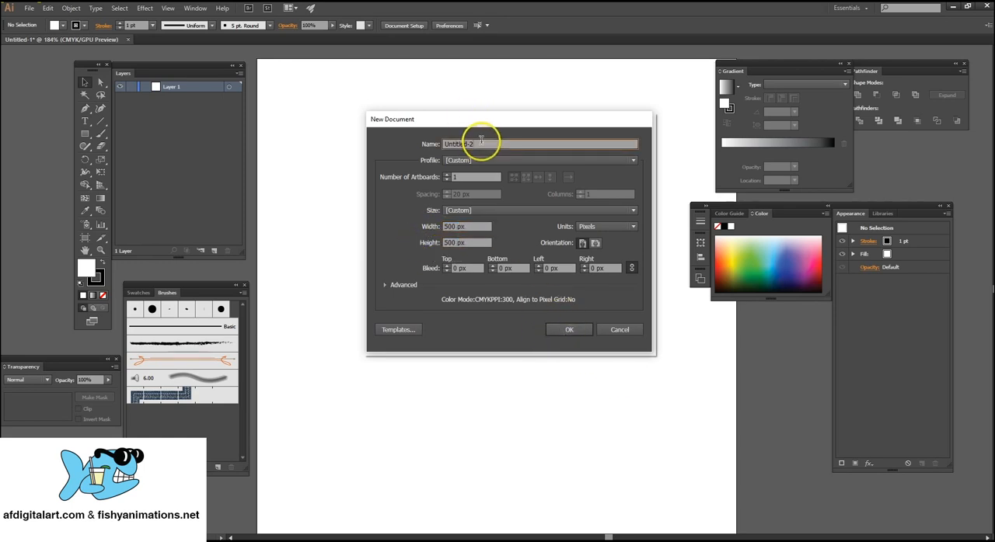
{"action": "left_click", "coordinate": [570, 330]}
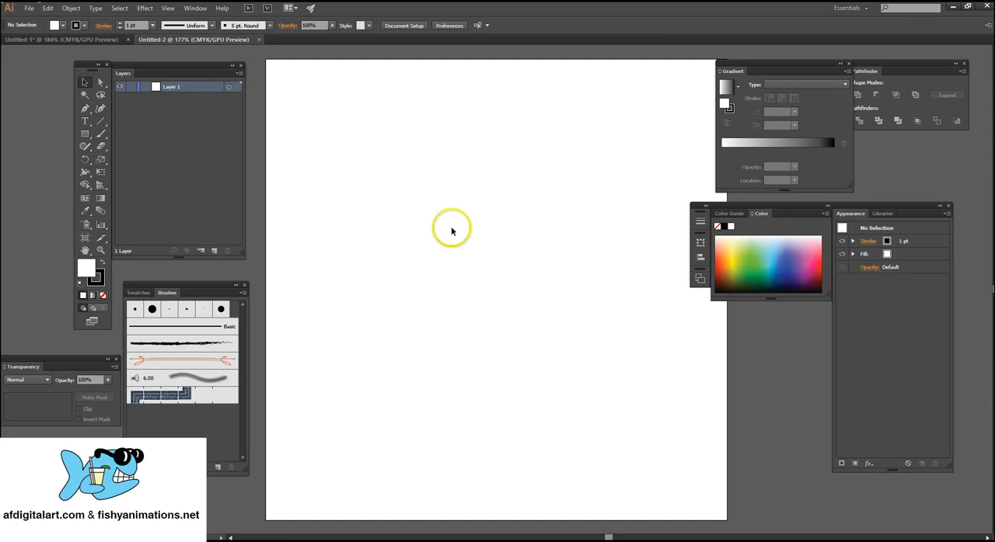
Draw a rectangle about 277 × 257 px near the middle of the artboard and view its fill and stroke color options.
{"action": "left_click_drag", "start_coordinate": [90, 65], "coordinate": [86, 66]}
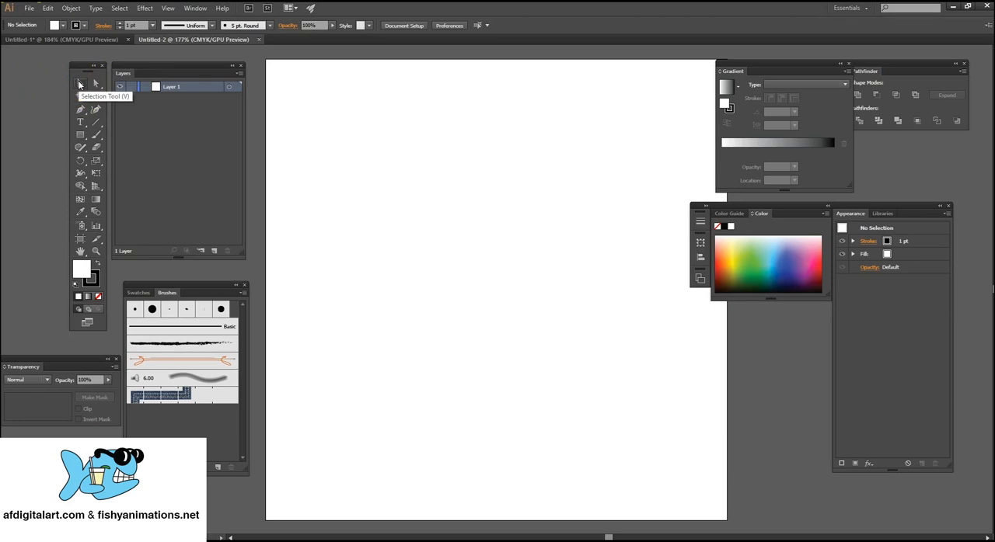
{"action": "left_click", "coordinate": [95, 84]}
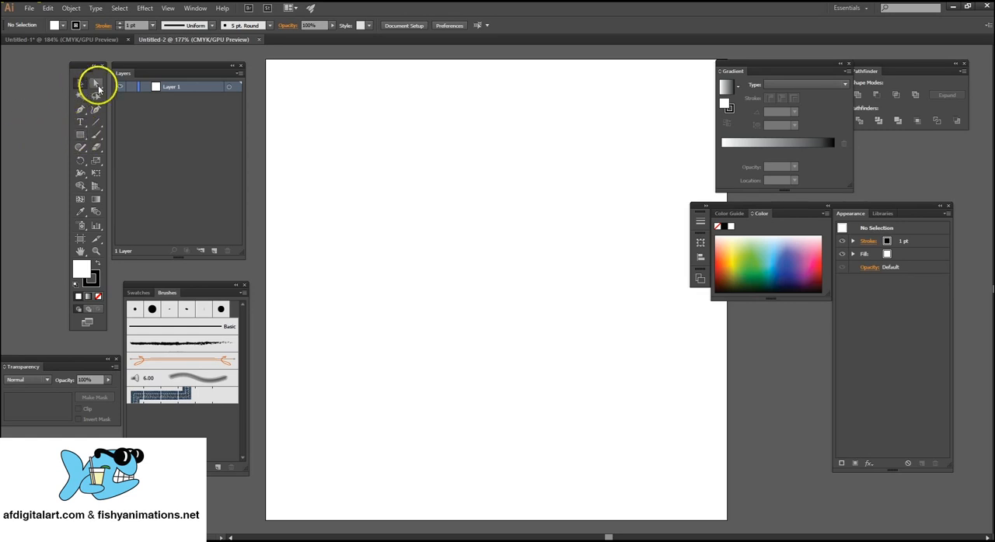
{"action": "left_click", "coordinate": [80, 136]}
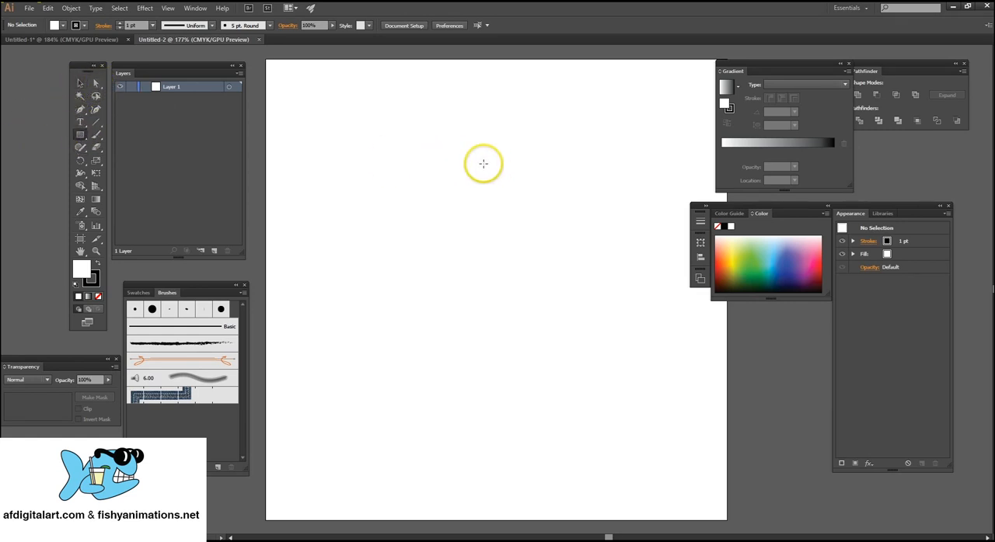
{"action": "mouse_move", "coordinate": [343, 133]}
{"action": "left_mouse_down"}
{"action": "mouse_move", "coordinate": [599, 293]}
{"action": "mouse_move", "coordinate": [598, 370]}
{"action": "left_mouse_up"}
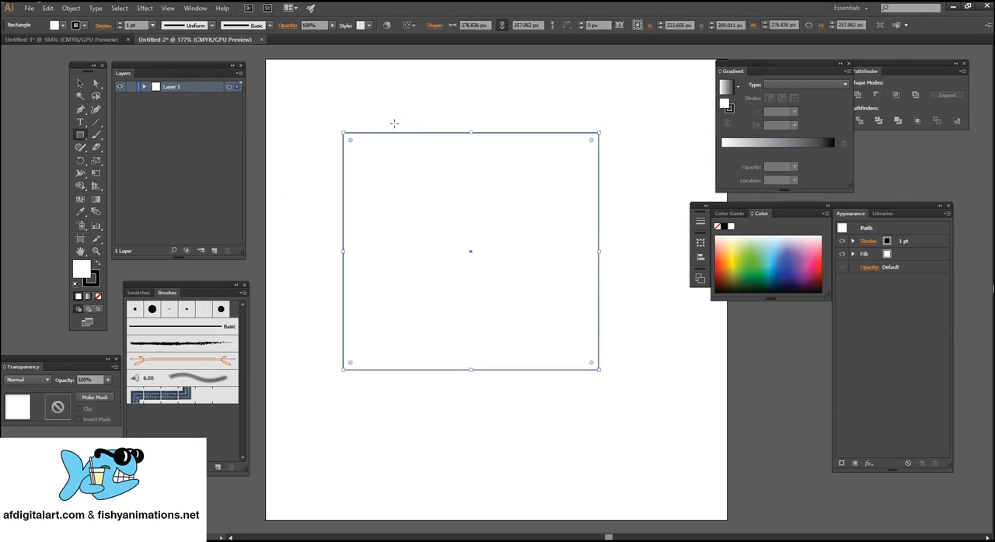
{"action": "left_click", "coordinate": [64, 27]}
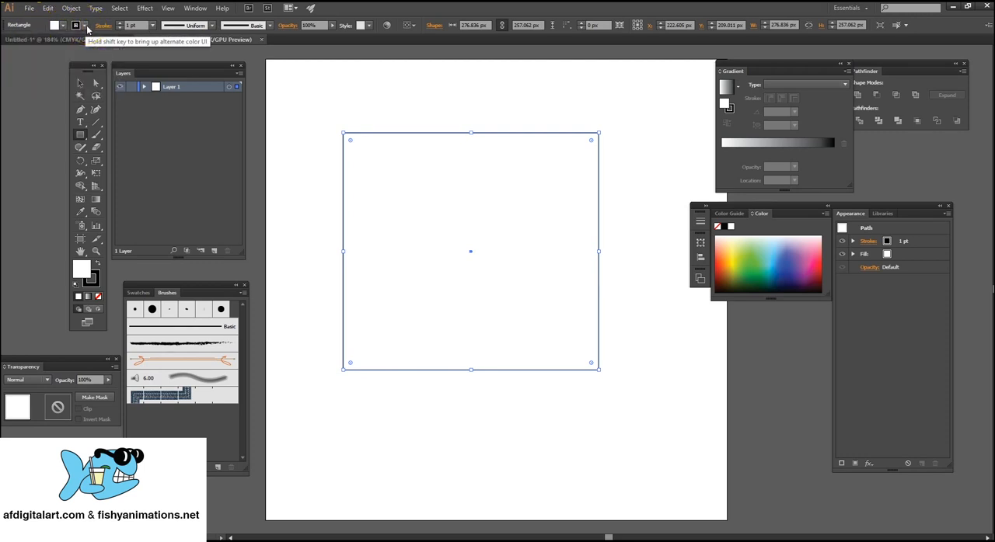
{"action": "left_click", "coordinate": [85, 30]}
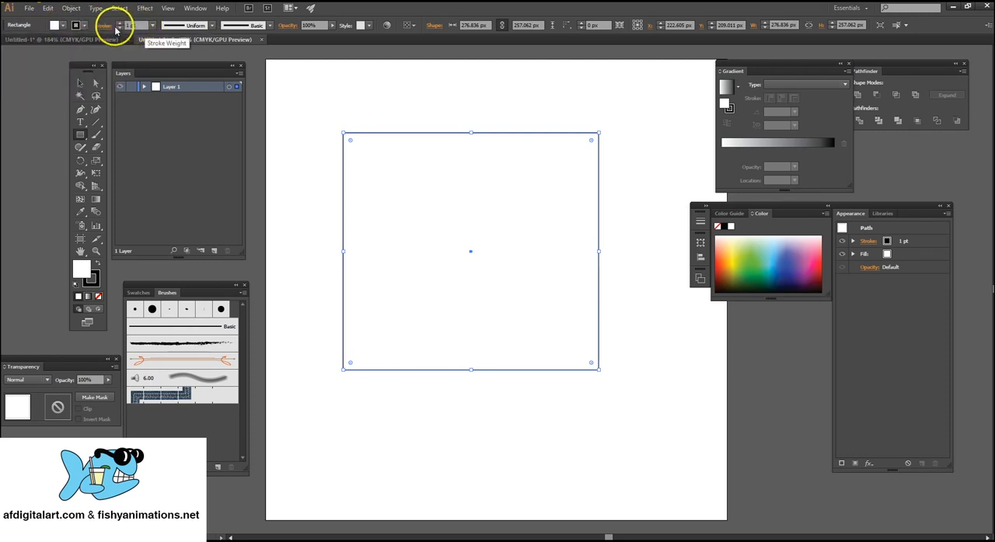
Select the whole rectangle, thicken its stroke to 4 pt, and bring it back to 1 pt.
{"action": "left_click", "coordinate": [81, 83]}
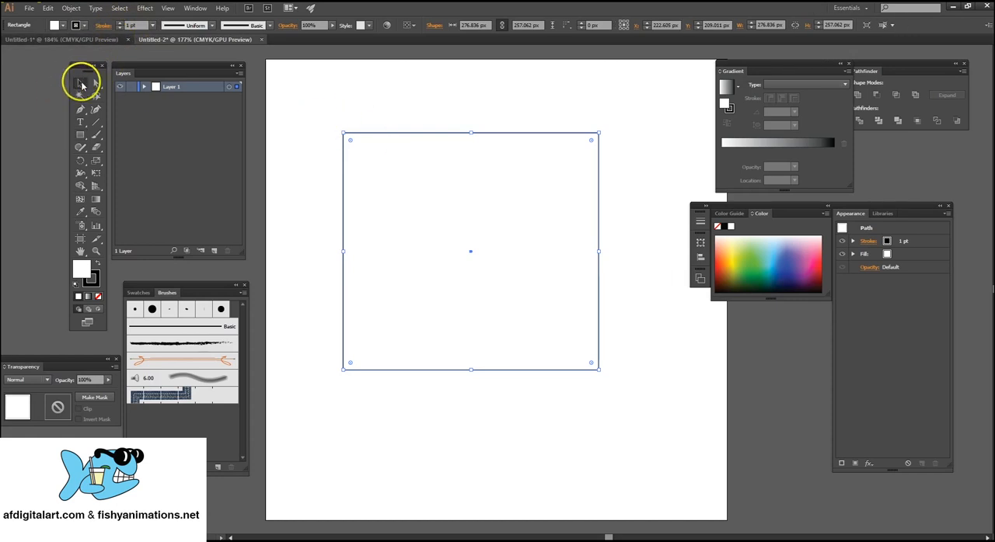
{"action": "left_click_drag", "start_coordinate": [304, 100], "coordinate": [432, 193]}
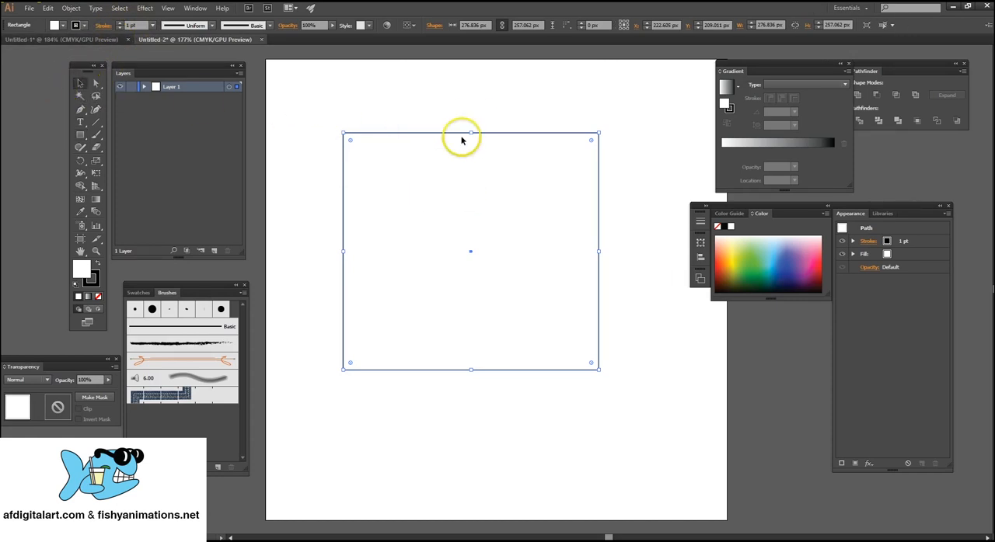
{"action": "left_click", "coordinate": [120, 24]}
{"action": "left_click", "coordinate": [120, 24]}
{"action": "left_click", "coordinate": [120, 24]}
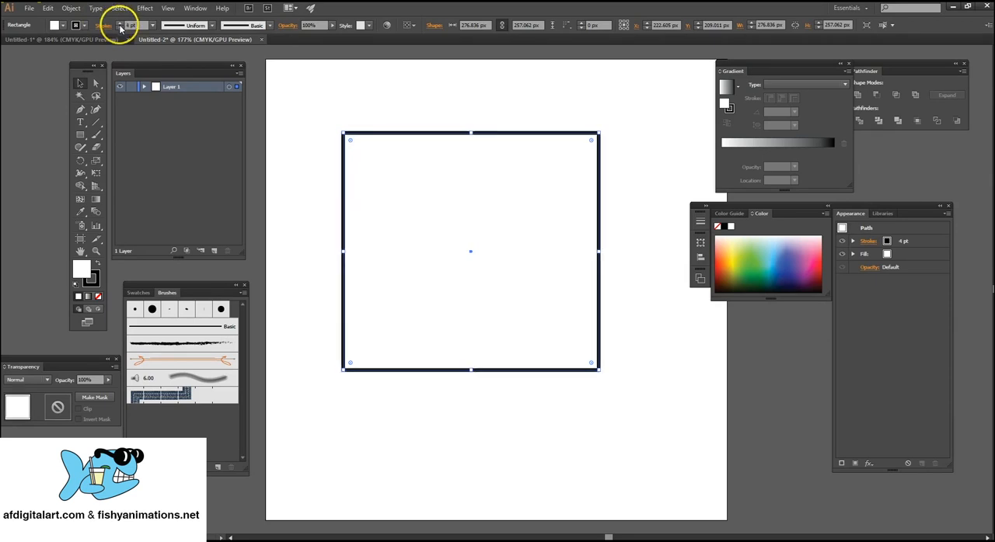
{"action": "left_click", "coordinate": [119, 29]}
{"action": "left_click", "coordinate": [120, 29]}
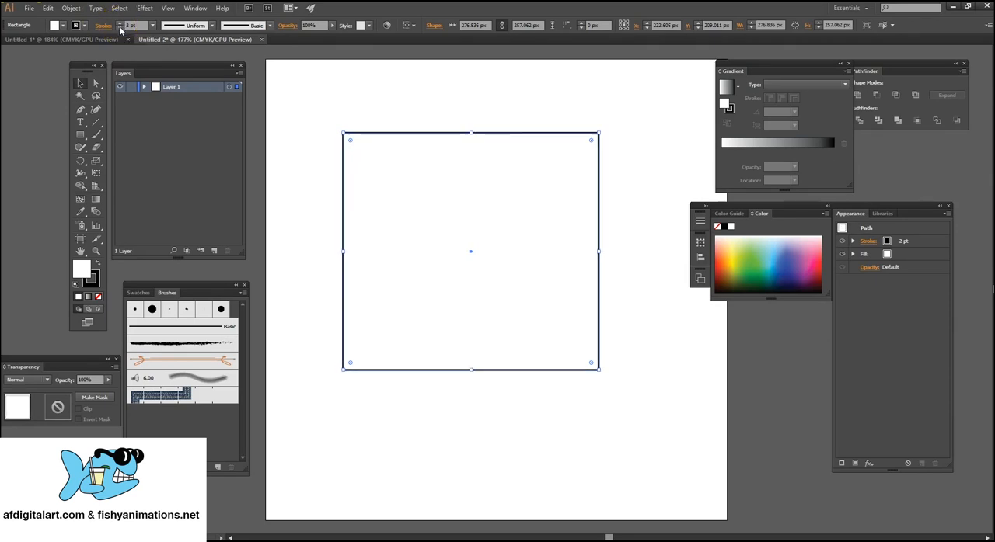
{"action": "left_click", "coordinate": [120, 29]}
View the stroke width profiles and brush definitions available for the rectangle.
{"action": "left_click", "coordinate": [213, 25]}
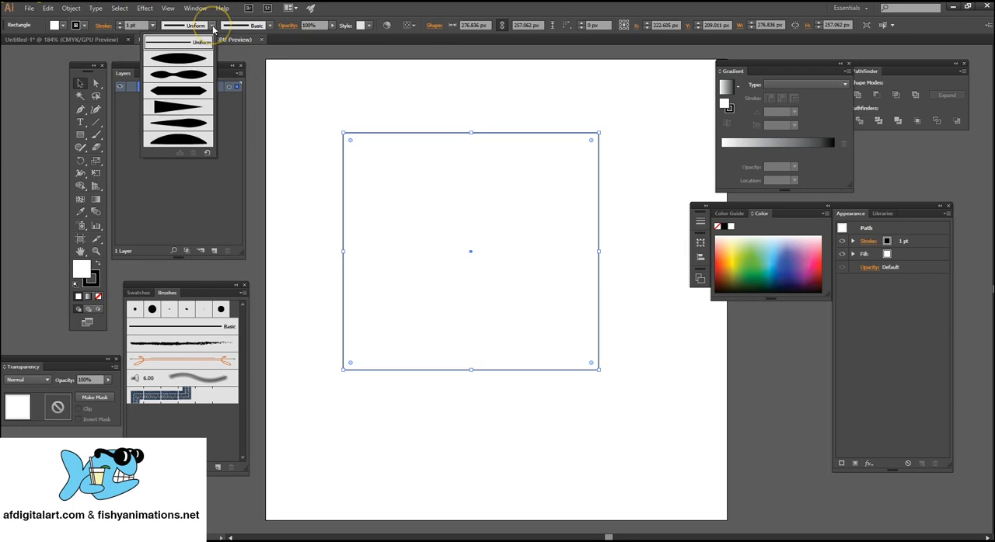
{"action": "left_click", "coordinate": [213, 27]}
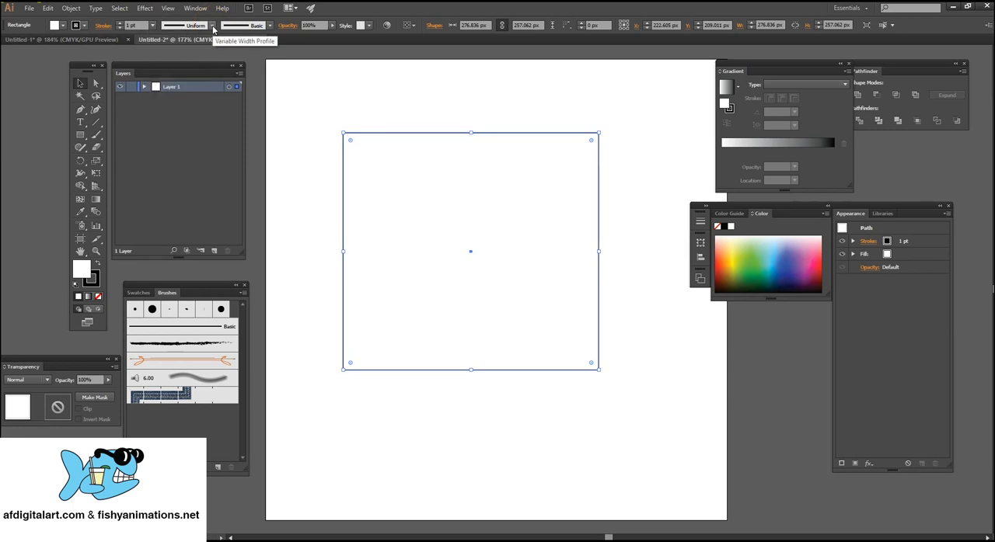
{"action": "left_click", "coordinate": [270, 26]}
{"action": "left_click", "coordinate": [270, 25]}
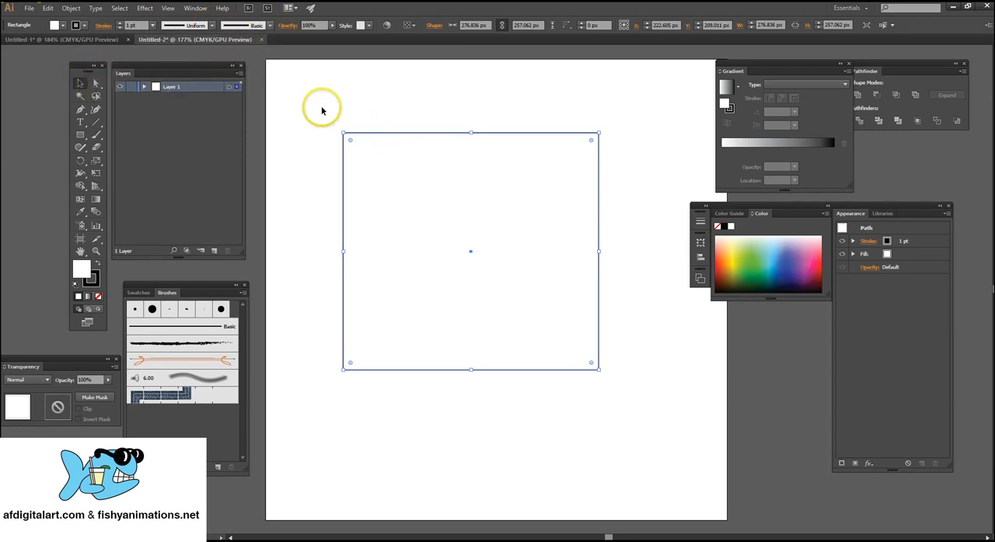
Directly select the rectangle's upper-left anchor point, move it inward to about X 151, Y 170 px, and undo the move.
{"action": "left_click", "coordinate": [97, 83]}
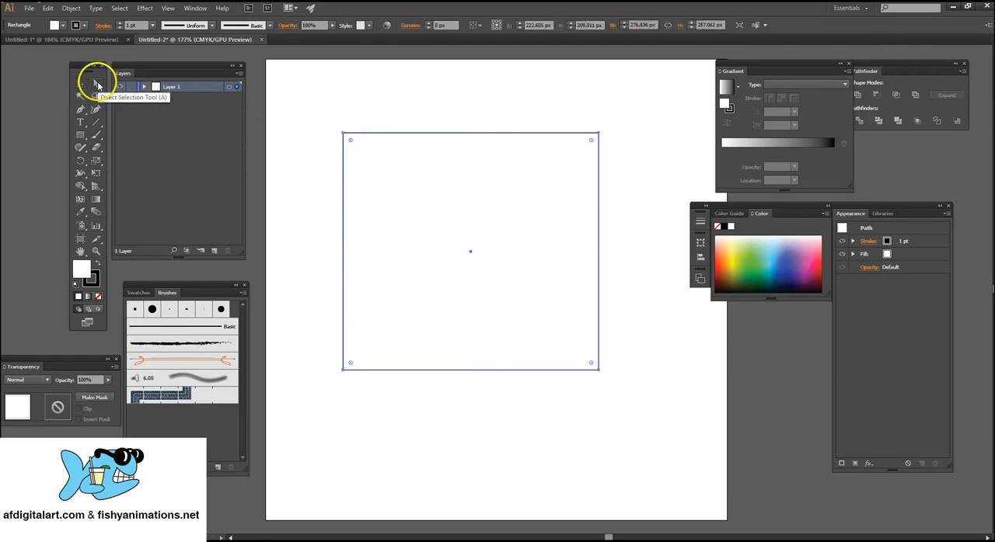
{"action": "left_click", "coordinate": [315, 116]}
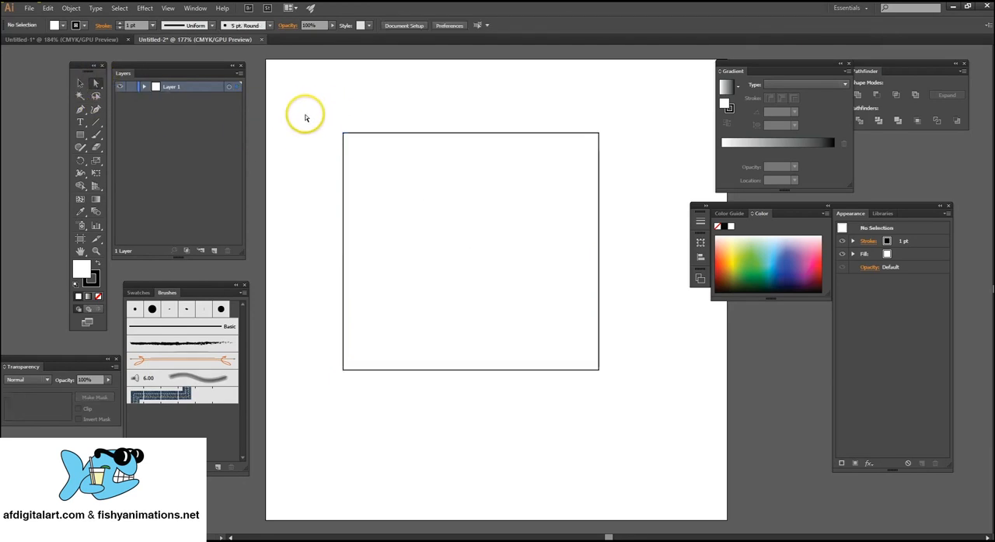
{"action": "left_click", "coordinate": [373, 134]}
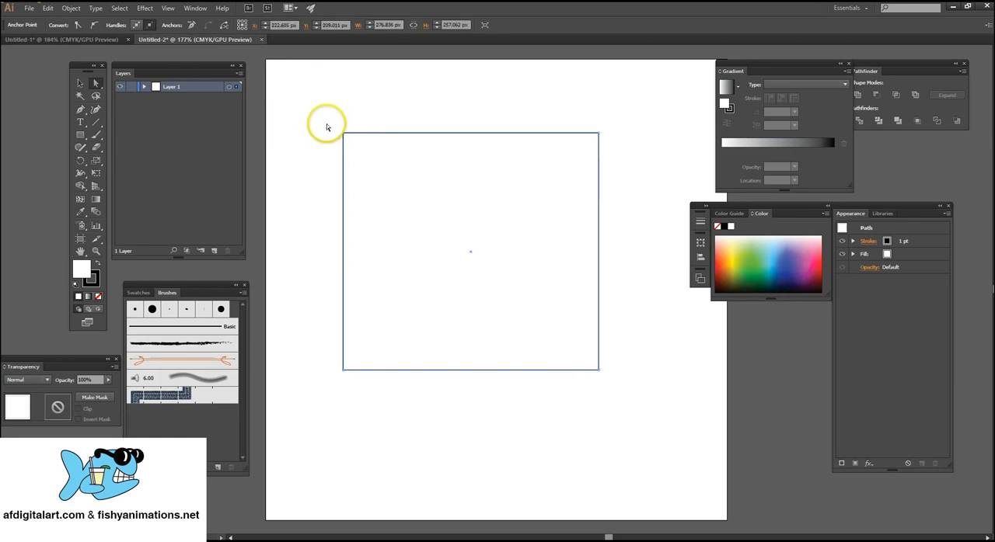
{"action": "left_click_drag", "start_coordinate": [318, 118], "coordinate": [384, 187]}
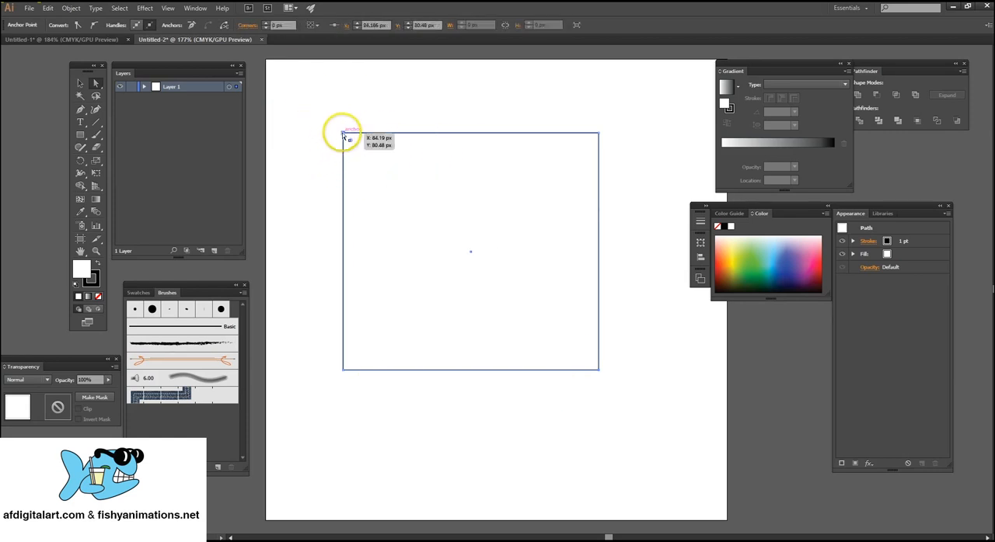
{"action": "left_click_drag", "start_coordinate": [342, 134], "coordinate": [405, 215]}
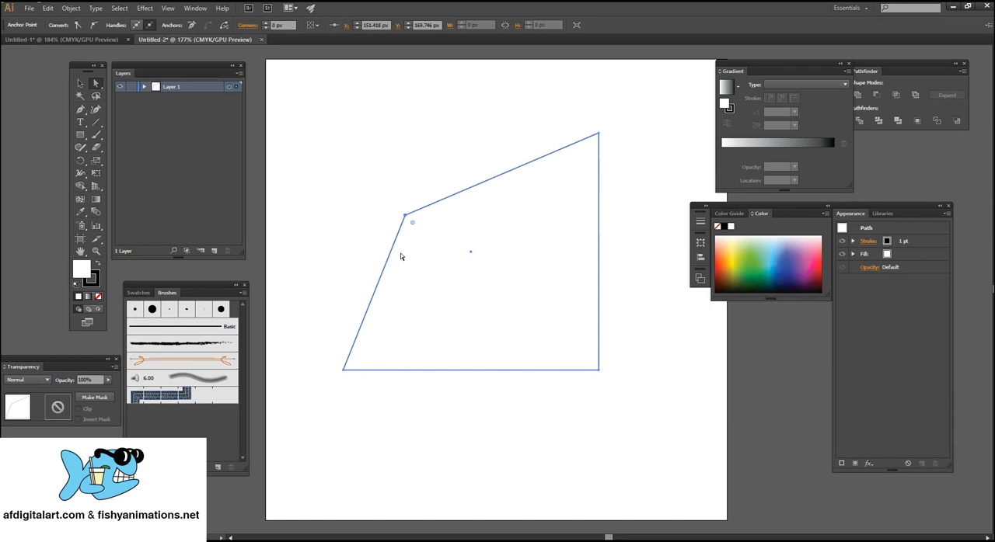
{"action": "key", "text": "ctrl+z"}
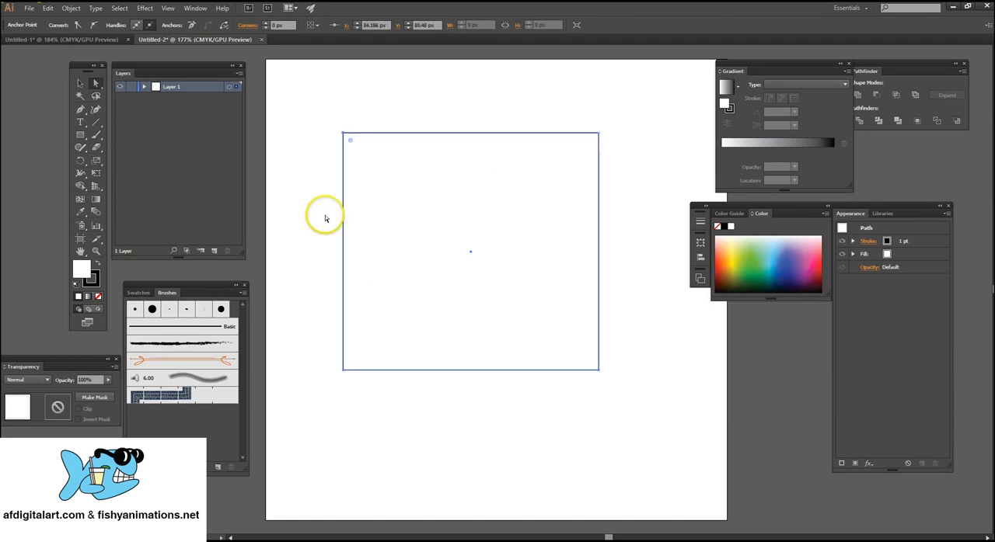
Resize the rectangle by its bounding box handles to about 228 × 200 px.
{"action": "left_click", "coordinate": [80, 83]}
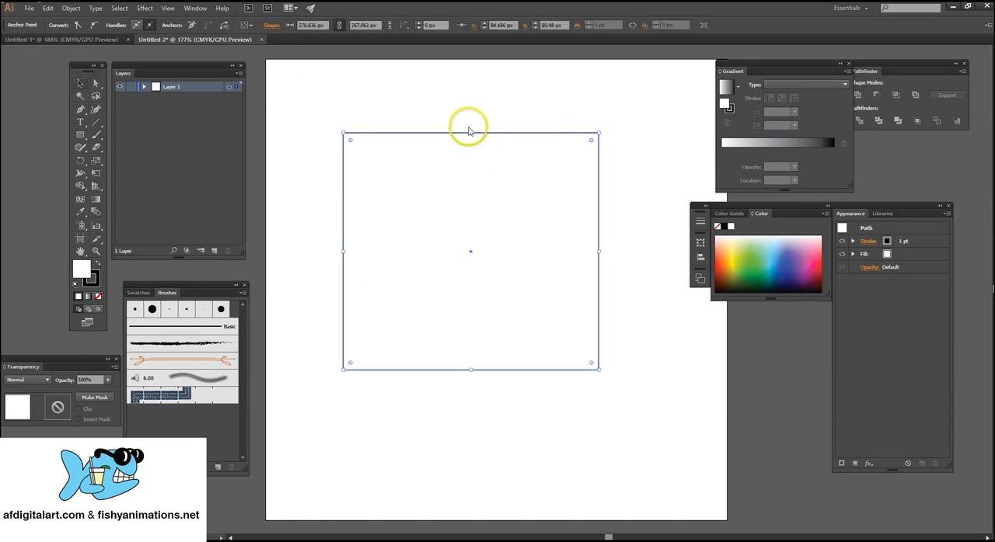
{"action": "left_click_drag", "start_coordinate": [469, 132], "coordinate": [405, 315]}
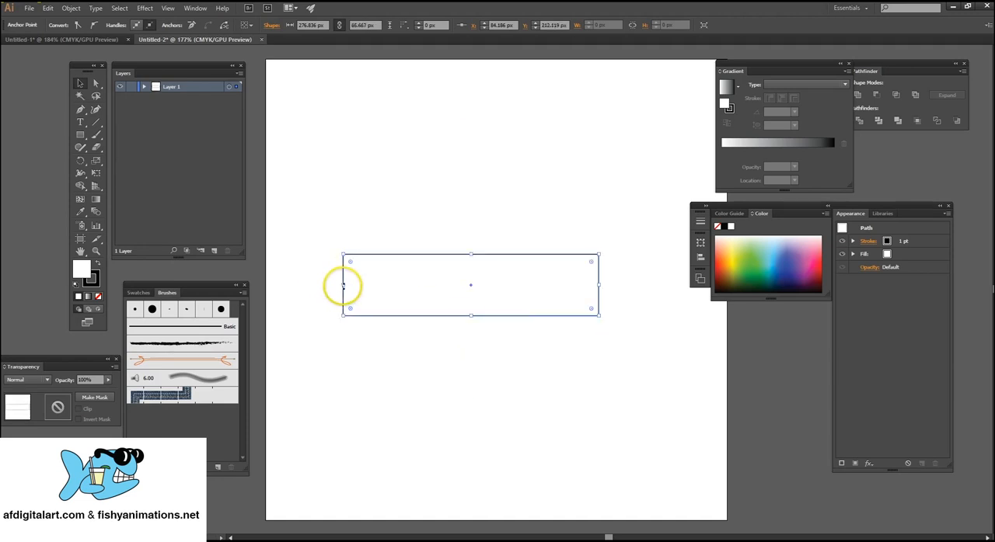
{"action": "left_click_drag", "start_coordinate": [340, 283], "coordinate": [388, 131]}
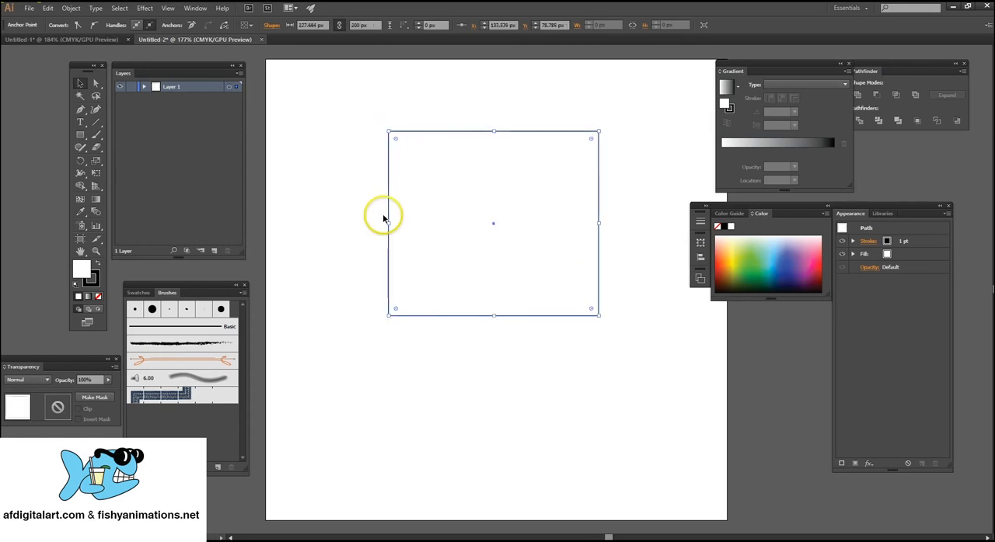
Reselect the rectangle, scale it down proportionally from its upper-left corner to about 199 × 175 px, and delete it.
{"action": "left_click", "coordinate": [371, 127]}
{"action": "left_click", "coordinate": [390, 152]}
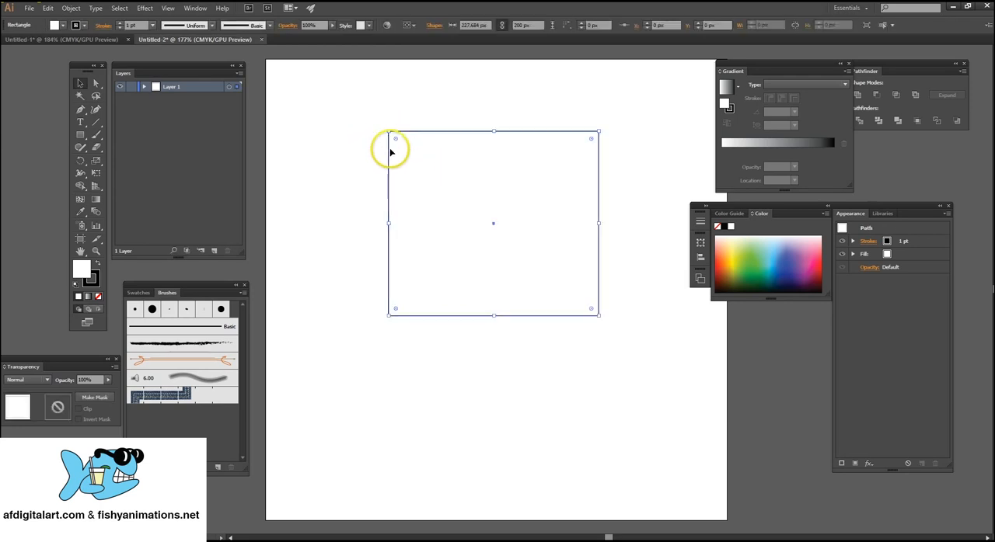
{"action": "left_click_drag", "start_coordinate": [391, 133], "coordinate": [415, 154]}
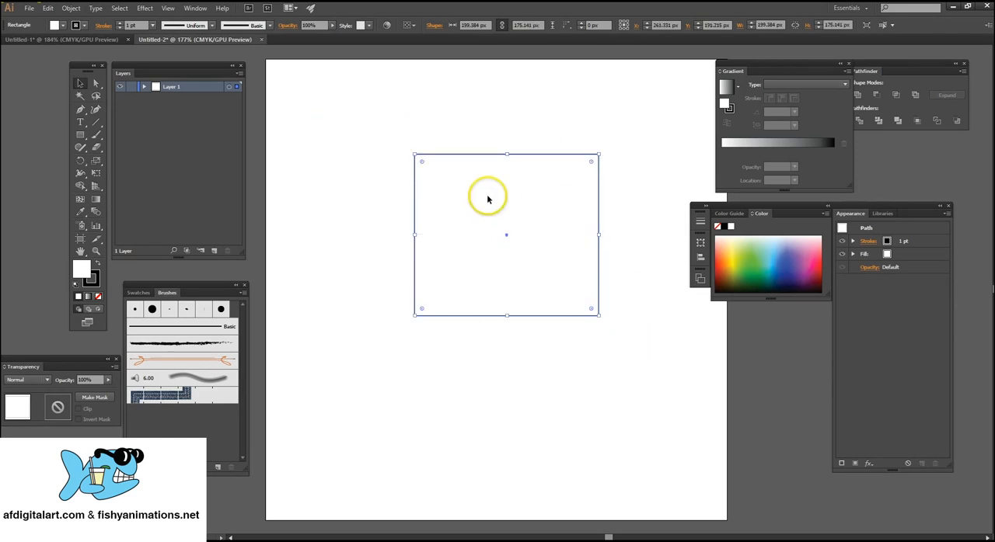
{"action": "key", "text": "Delete"}
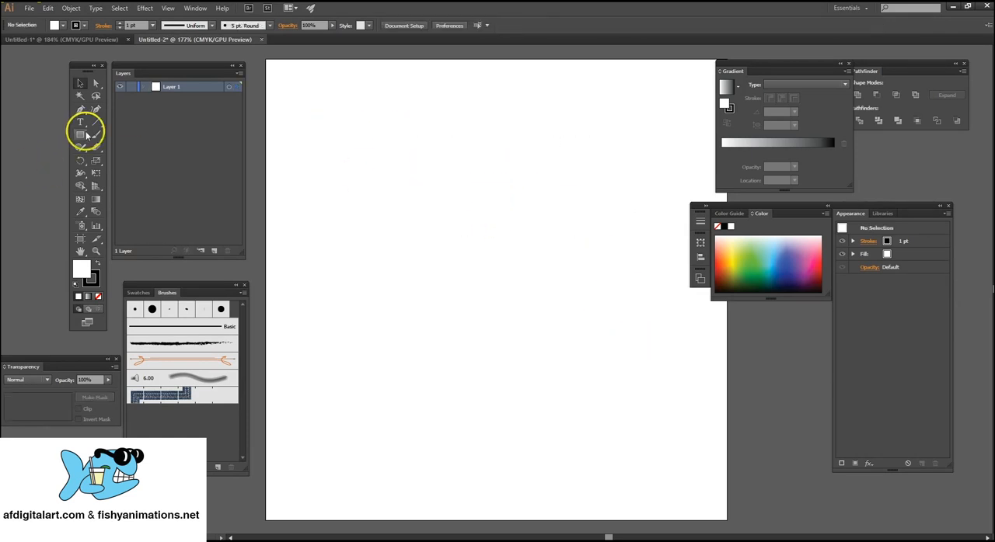
Draw a rounded rectangle about 258 × 90 px in the upper middle of the artboard.
{"action": "left_click", "coordinate": [87, 136]}
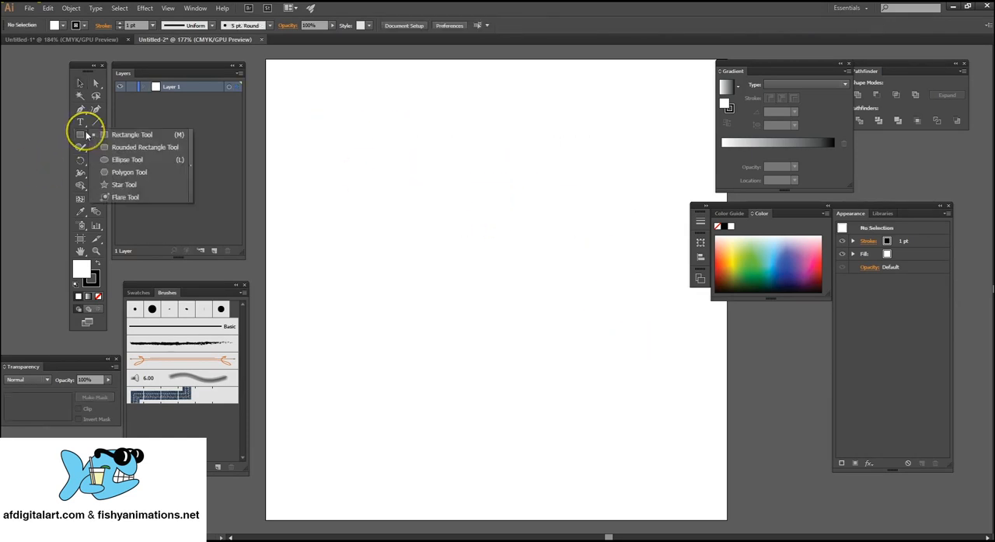
{"action": "left_click", "coordinate": [153, 147]}
{"action": "mouse_move", "coordinate": [370, 171]}
{"action": "left_mouse_down"}
{"action": "mouse_move", "coordinate": [516, 172]}
{"action": "mouse_move", "coordinate": [593, 260]}
{"action": "mouse_move", "coordinate": [606, 253]}
{"action": "left_mouse_up"}
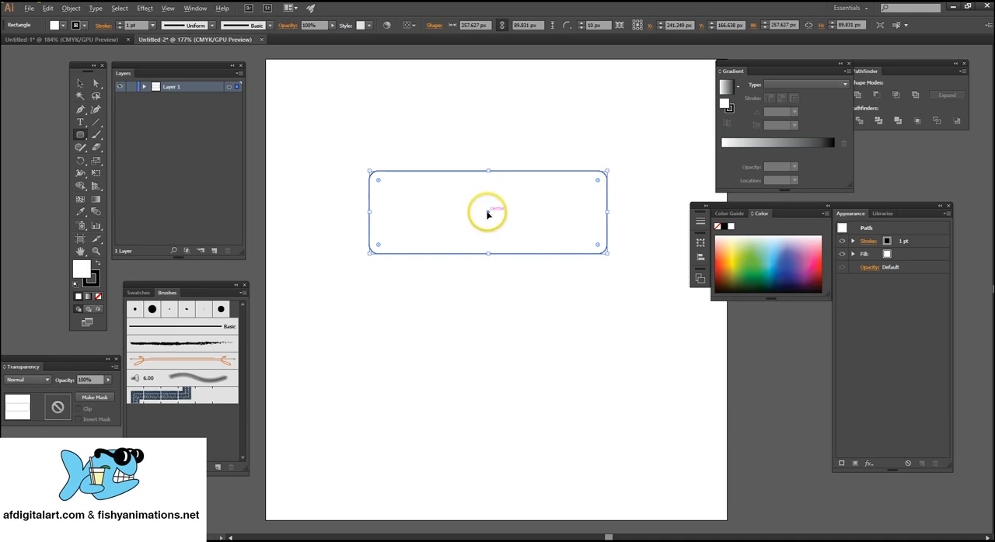
Create a second rounded rectangle of the same size over the first by numeric entry, with a corner radius of 50 px.
{"action": "left_click", "coordinate": [489, 214]}
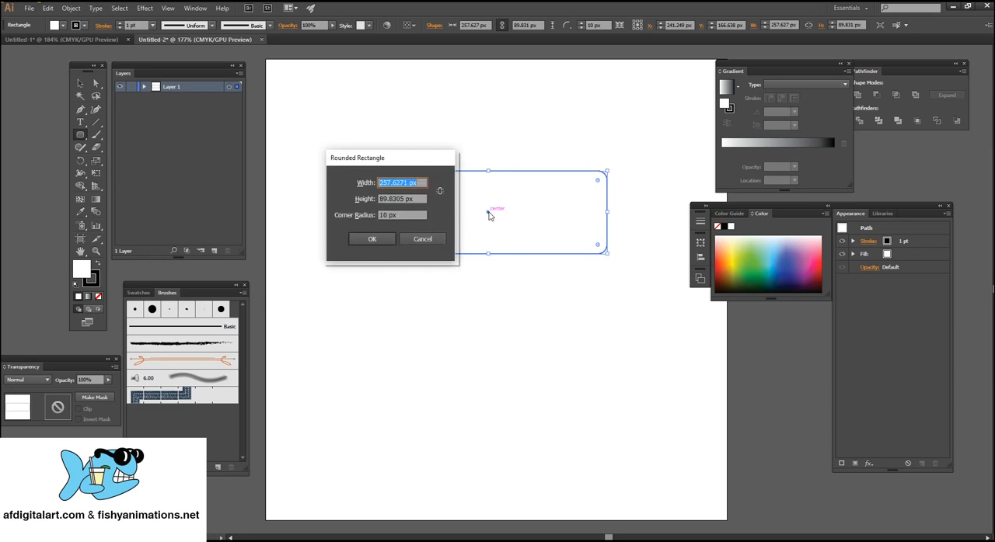
{"action": "left_click_drag", "start_coordinate": [366, 155], "coordinate": [363, 101]}
{"action": "double_click", "coordinate": [381, 160]}
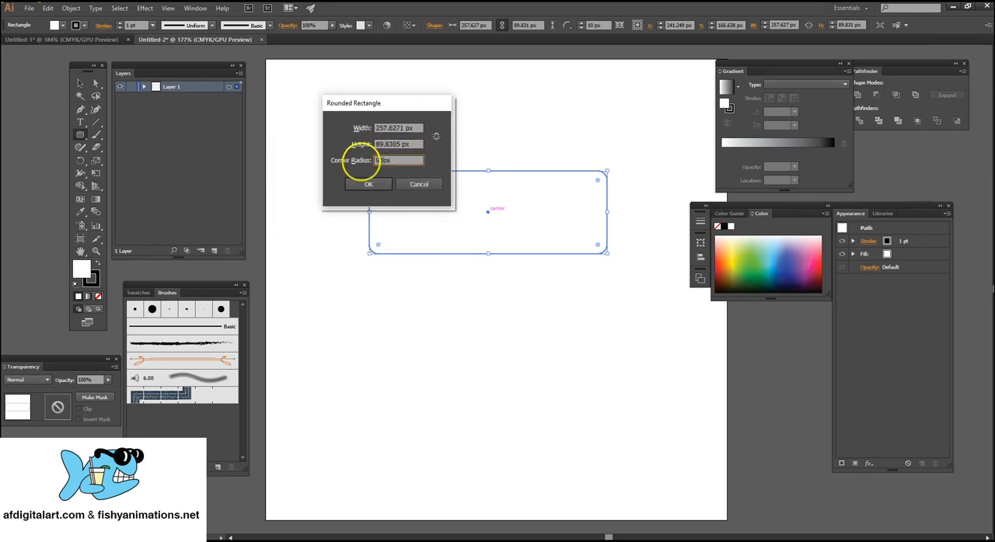
{"action": "type", "text": "50"}
{"action": "left_click", "coordinate": [369, 184]}
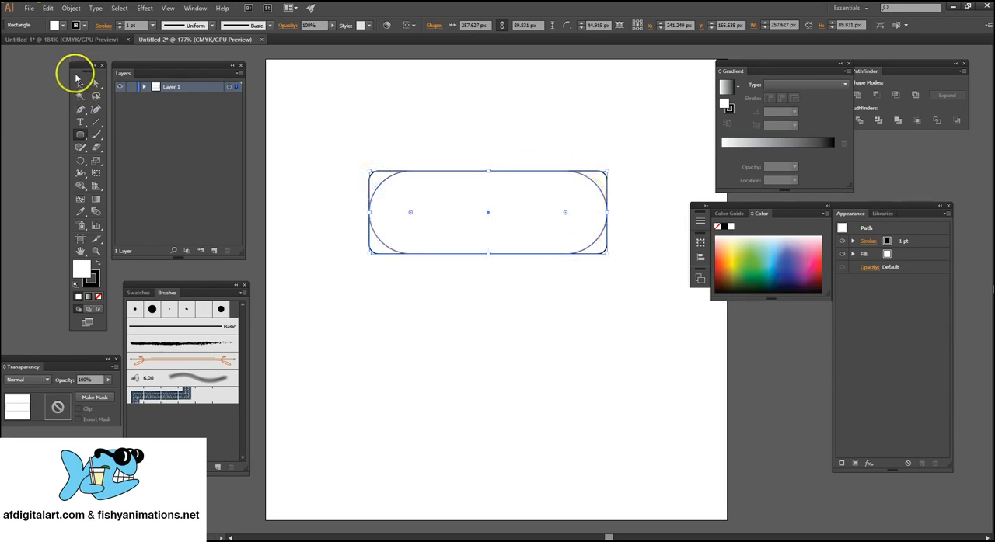
Move the fully rounded rectangle below the first one, to about X 282, Y 299 px.
{"action": "left_click", "coordinate": [78, 81]}
{"action": "left_click", "coordinate": [324, 159]}
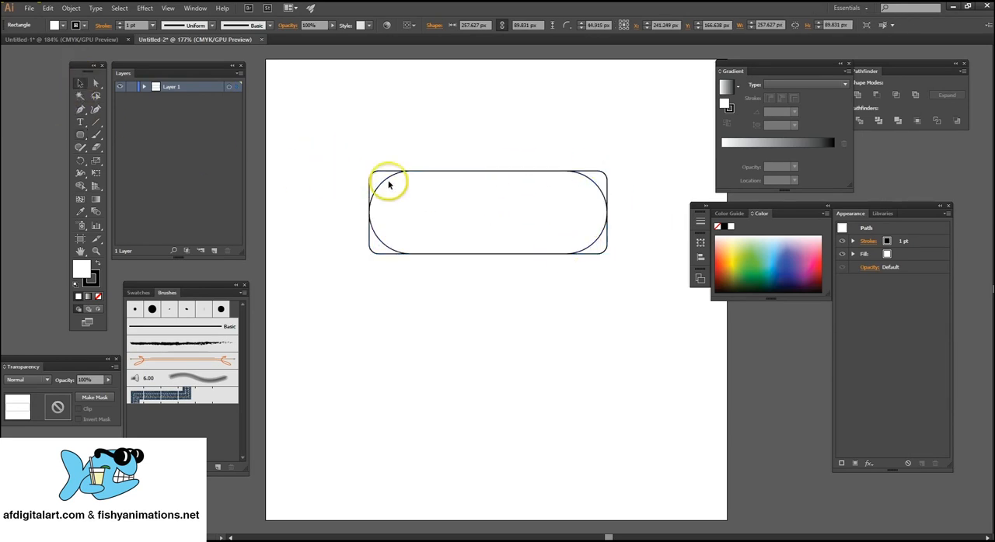
{"action": "left_click_drag", "start_coordinate": [389, 184], "coordinate": [415, 295]}
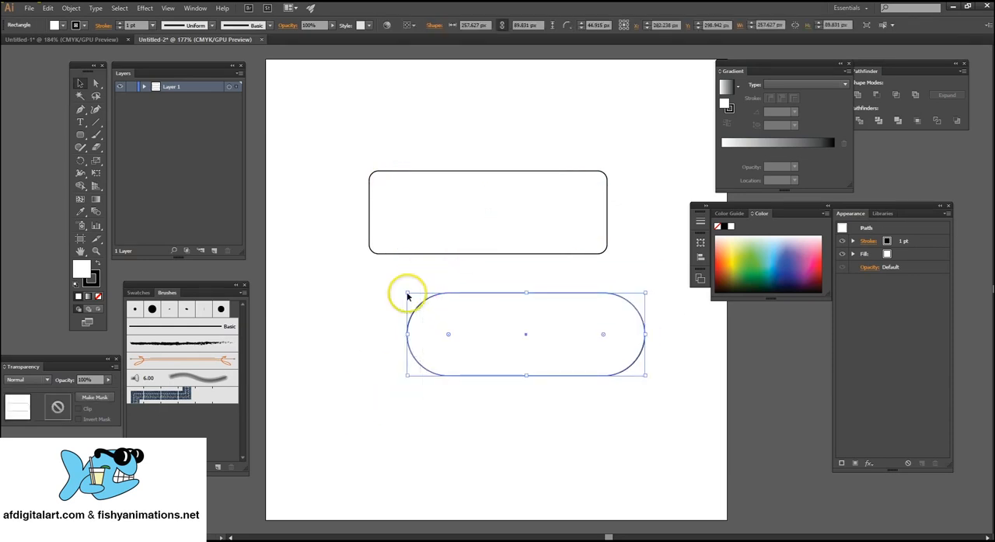
Select and delete the upper rounded rectangle and the fully rounded one below it.
{"action": "left_click_drag", "start_coordinate": [339, 141], "coordinate": [639, 282]}
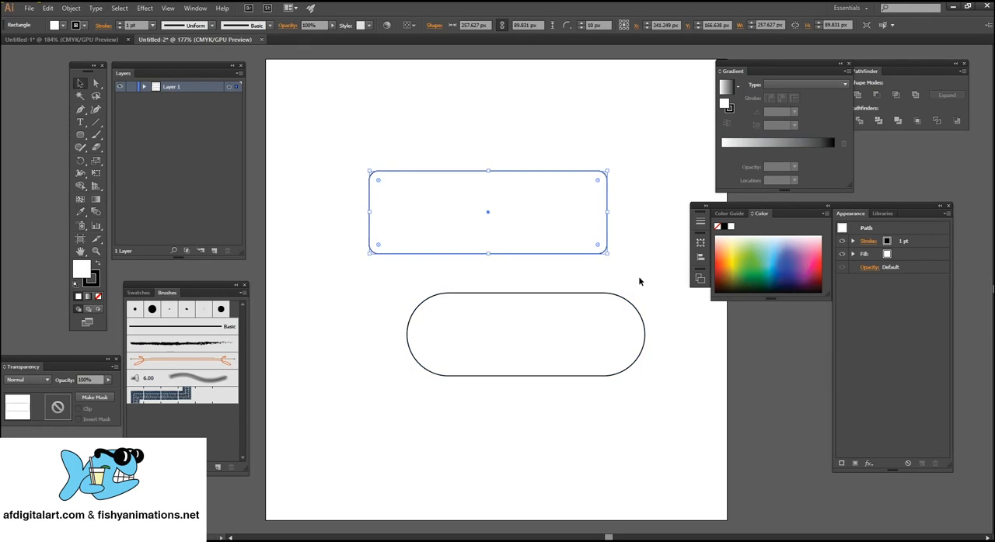
{"action": "key", "text": "Delete"}
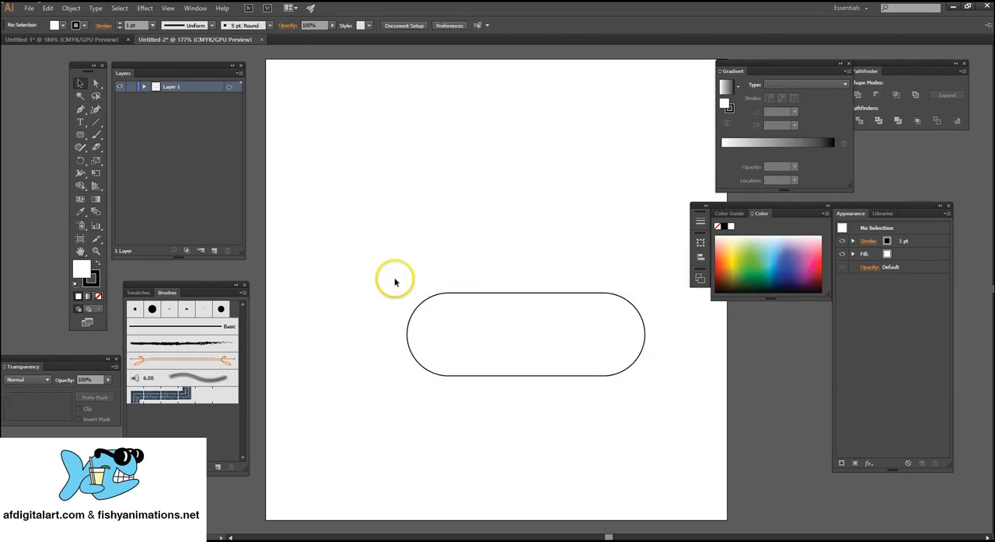
{"action": "left_click_drag", "start_coordinate": [394, 278], "coordinate": [599, 377]}
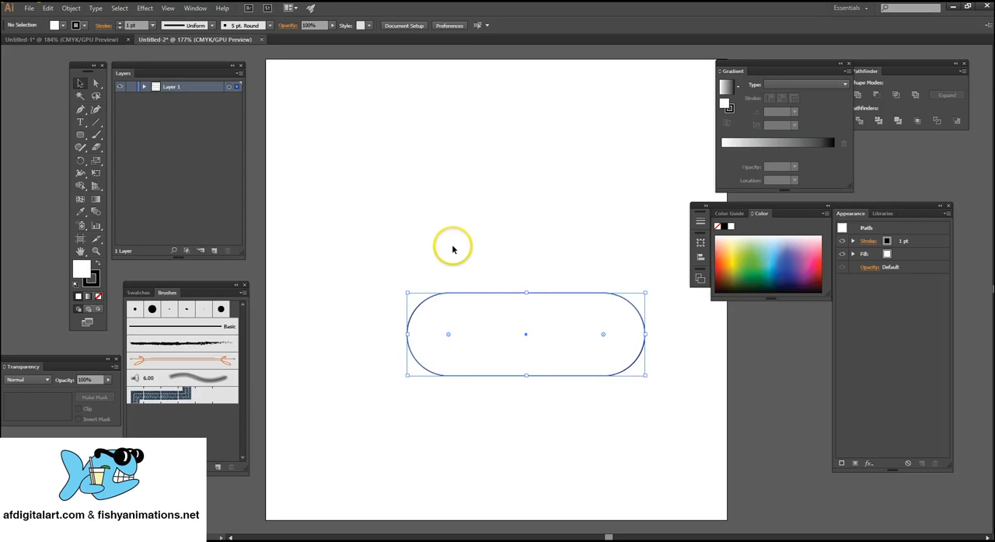
{"action": "key", "text": "Delete"}
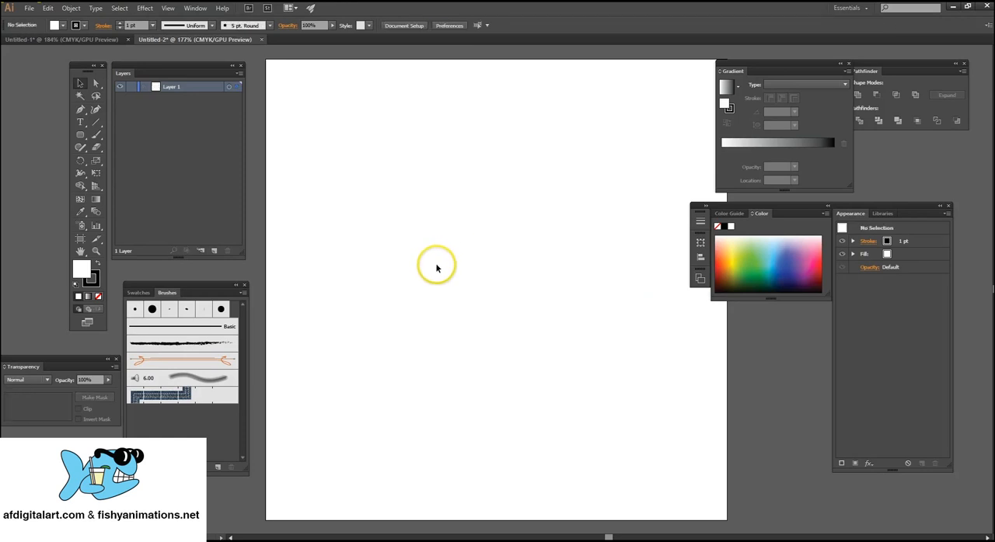
Draw a circle about 182 px in diameter in the upper middle of the artboard with the Ellipse tool.
{"action": "left_click", "coordinate": [80, 135]}
{"action": "left_click", "coordinate": [122, 159]}
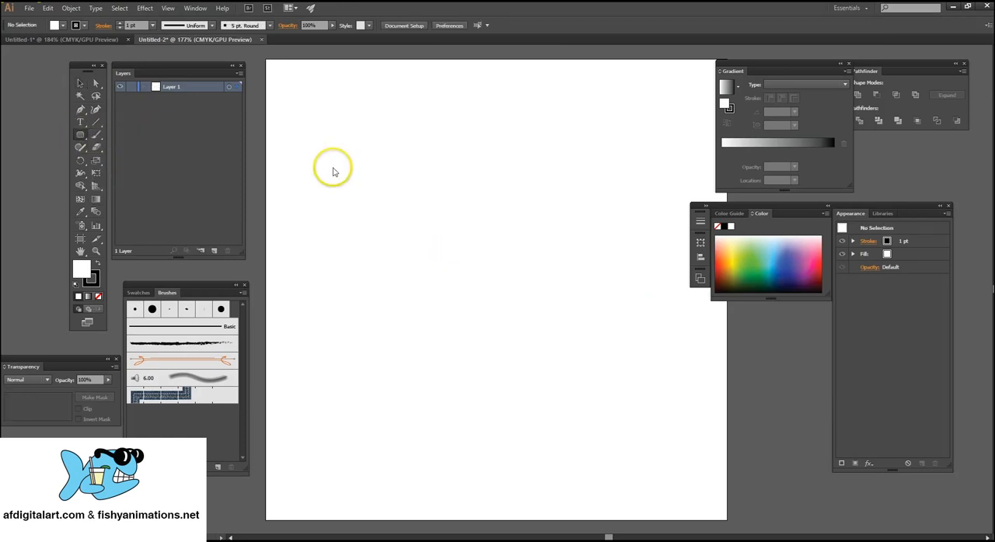
{"action": "mouse_move", "coordinate": [405, 147]}
{"action": "left_mouse_down"}
{"action": "mouse_move", "coordinate": [523, 236]}
{"action": "mouse_move", "coordinate": [573, 316]}
{"action": "left_mouse_up"}
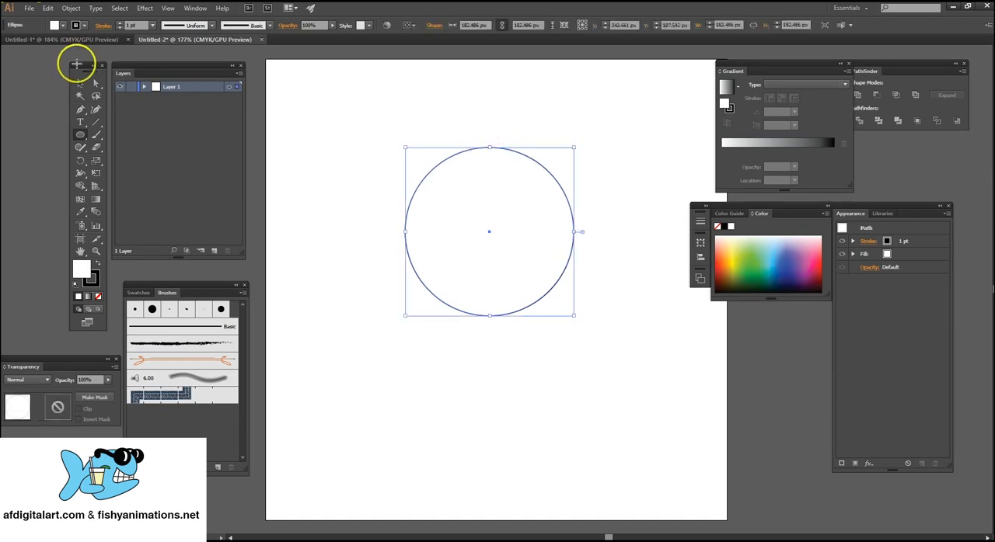
Directly move the circle's top anchor to about X 235, Y 70 px and swing the right anchor's upper handle outward to horizontal.
{"action": "left_click", "coordinate": [97, 82]}
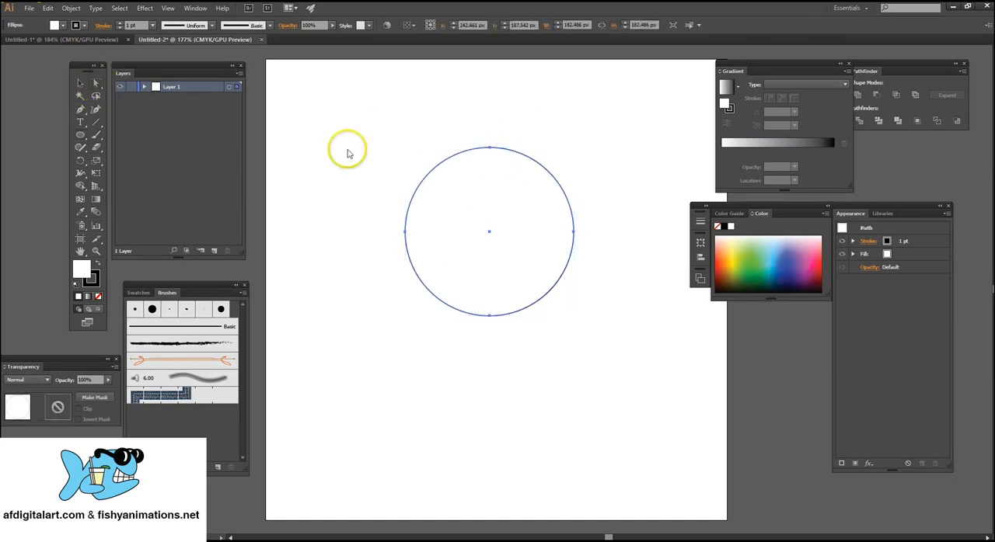
{"action": "left_click", "coordinate": [448, 134]}
{"action": "left_click", "coordinate": [450, 158]}
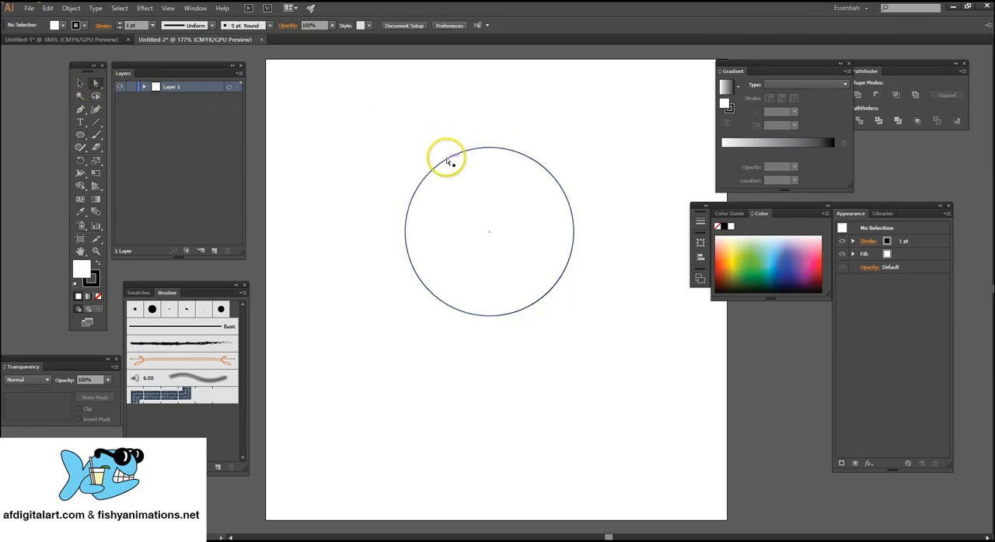
{"action": "left_click_drag", "start_coordinate": [444, 148], "coordinate": [473, 143]}
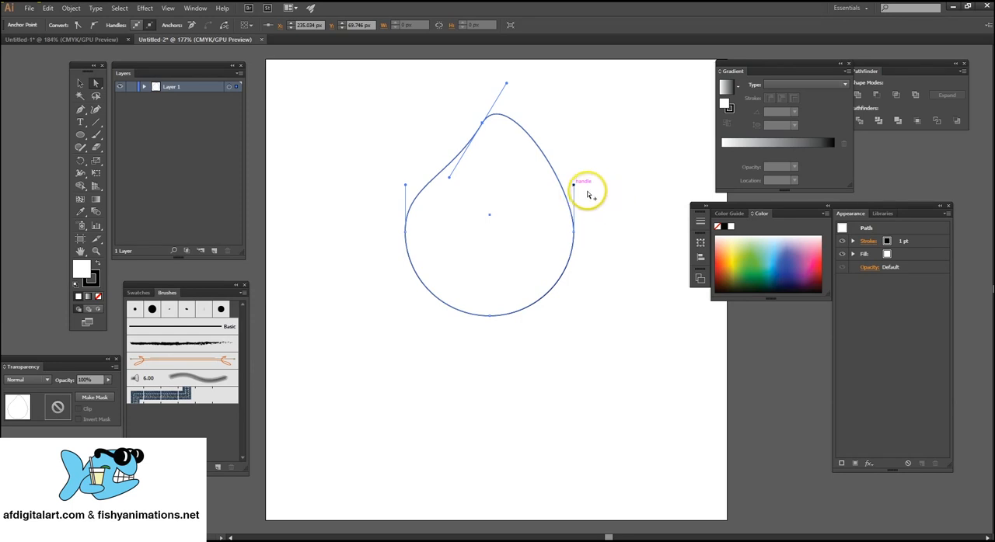
{"action": "left_click_drag", "start_coordinate": [575, 187], "coordinate": [622, 232]}
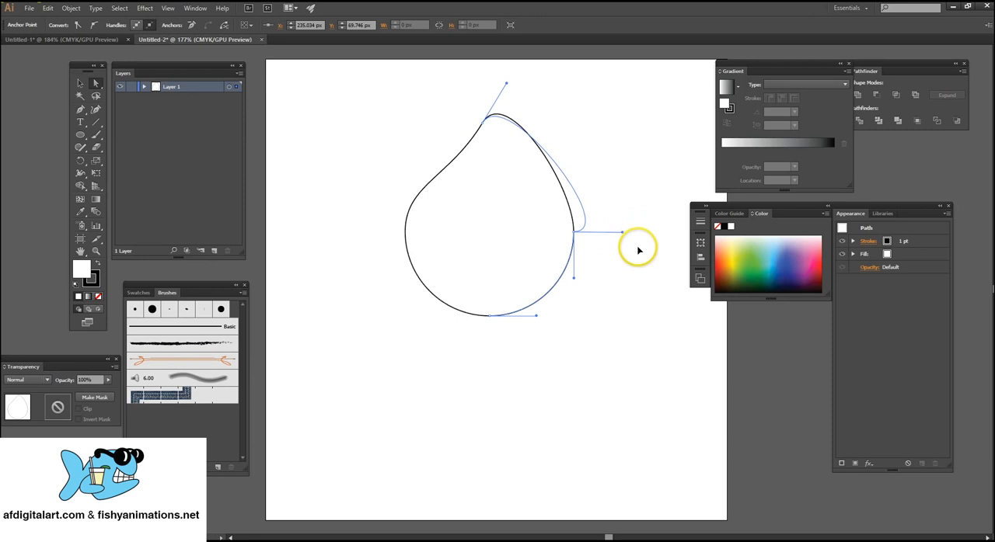
{"action": "left_click", "coordinate": [587, 222]}
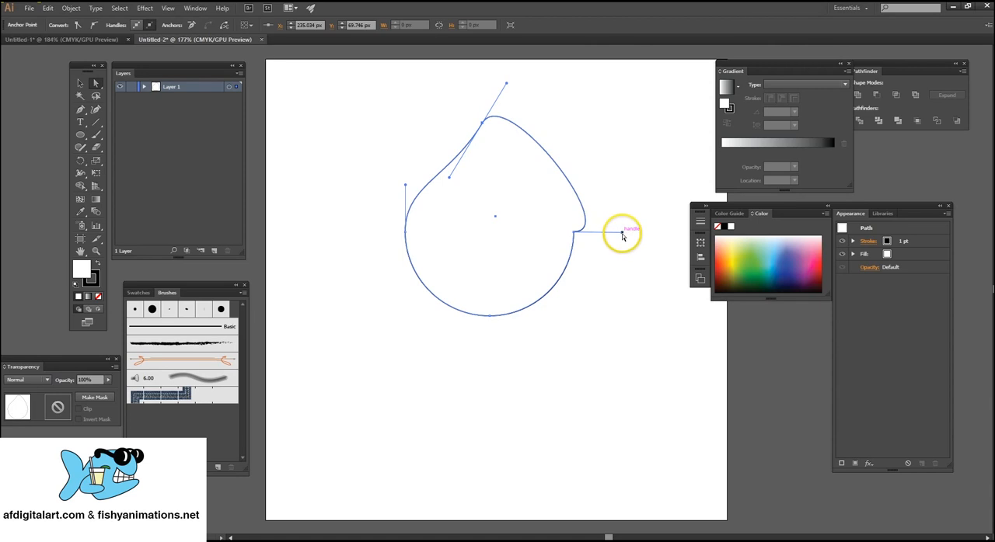
Select the whole reshaped circle and delete it.
{"action": "left_click", "coordinate": [80, 86]}
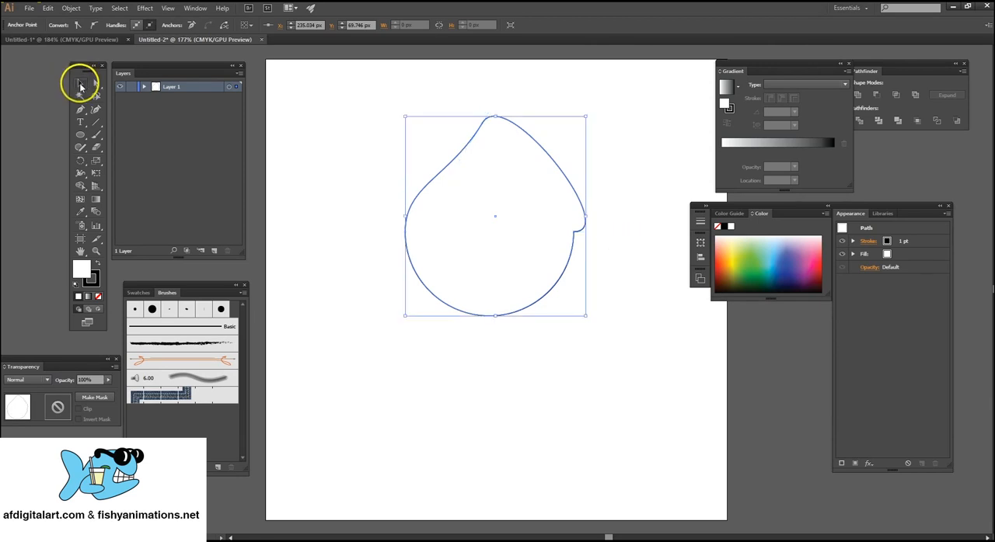
{"action": "left_click", "coordinate": [373, 189]}
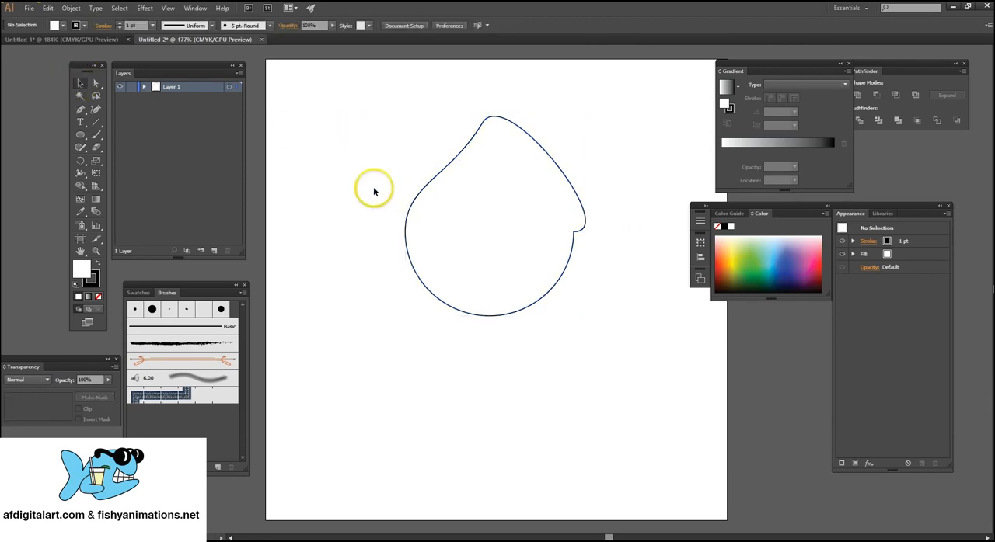
{"action": "left_click", "coordinate": [479, 243]}
{"action": "key", "text": "Delete"}
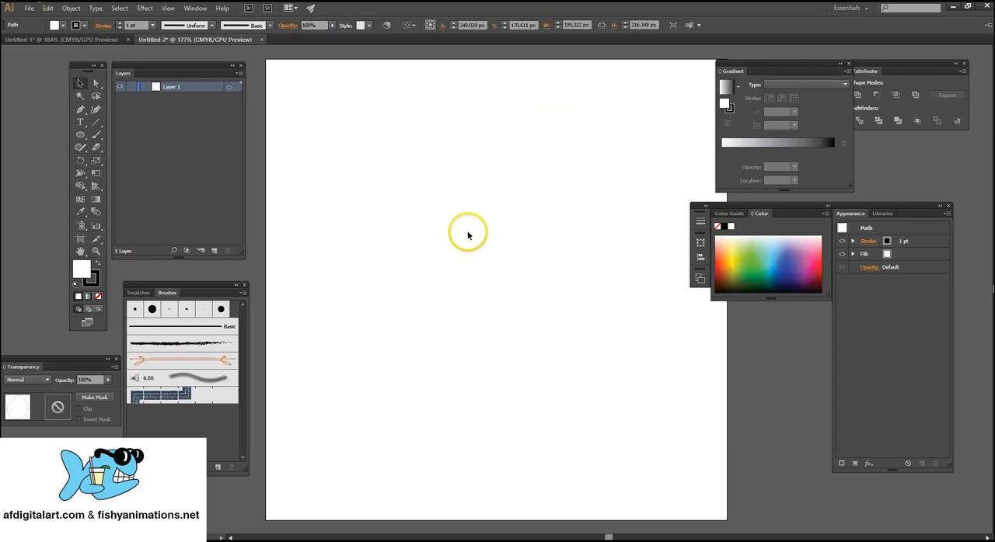
Draw a hexagon about 164 × 142 px with the Polygon tool and delete it.
{"action": "left_click", "coordinate": [80, 136]}
{"action": "left_click_drag", "start_coordinate": [80, 140], "coordinate": [153, 176]}
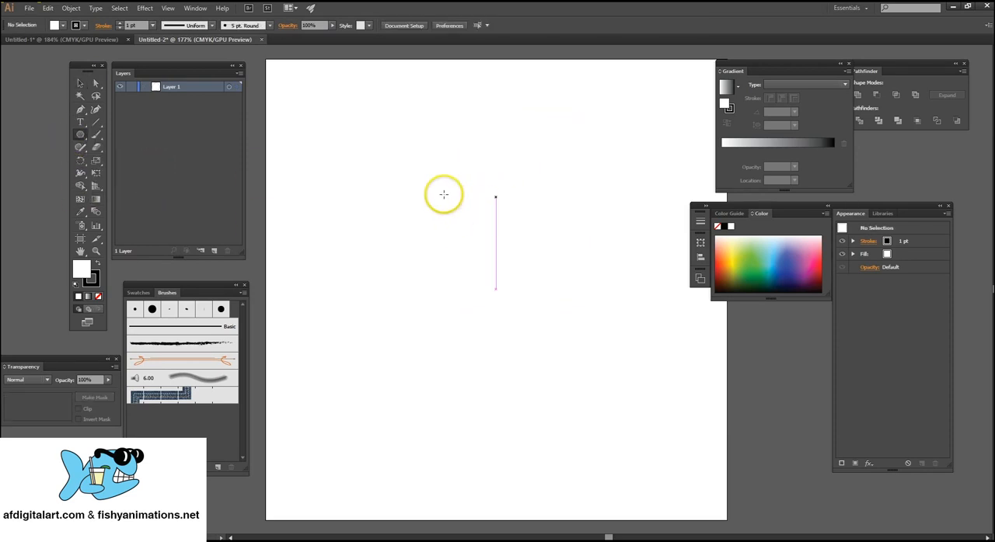
{"action": "left_click_drag", "start_coordinate": [443, 191], "coordinate": [503, 232]}
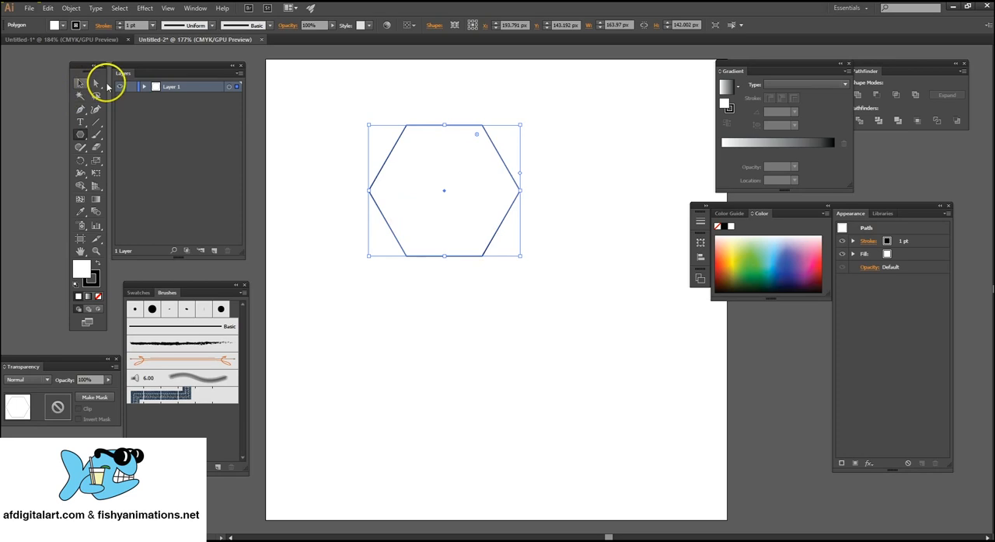
{"action": "key", "text": "Delete"}
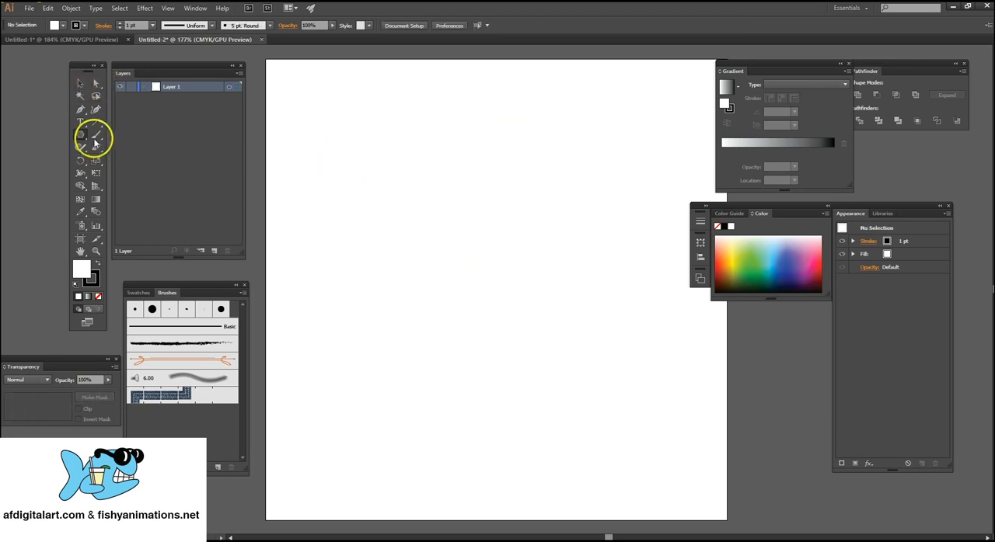
Draw a star about 230 × 227 px, varying its number of points while drawing and ending with seven.
{"action": "left_click", "coordinate": [81, 133], "text": "alt"}
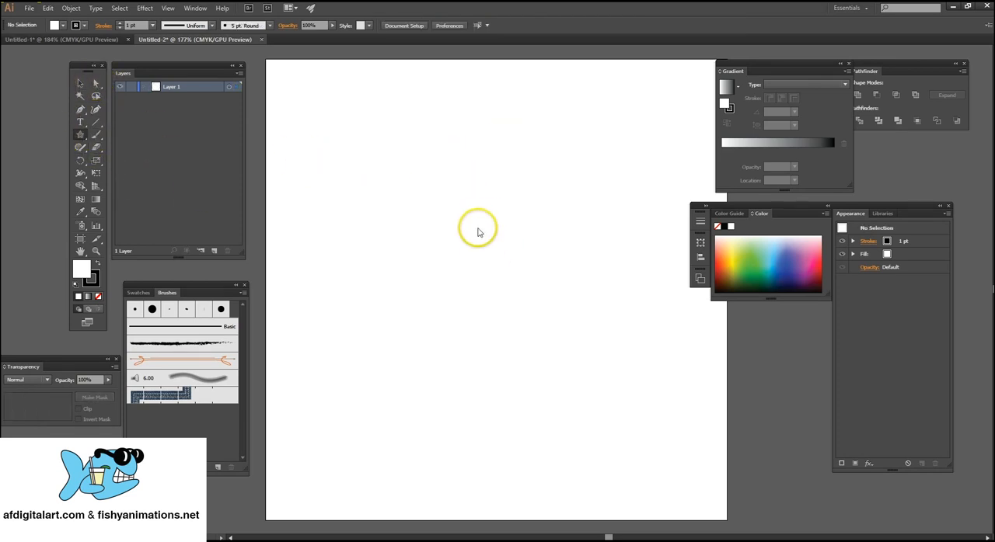
{"action": "mouse_move", "coordinate": [429, 193]}
{"action": "left_mouse_down"}
{"action": "mouse_move", "coordinate": [505, 224]}
{"action": "mouse_move", "coordinate": [518, 269]}
{"action": "mouse_move", "coordinate": [379, 256]}
{"action": "mouse_move", "coordinate": [391, 231]}
{"action": "mouse_move", "coordinate": [508, 284]}
{"action": "mouse_move", "coordinate": [482, 290]}
{"action": "left_mouse_up"}
{"action": "key", "text": "Up"}
{"action": "key", "text": "Up"}
{"action": "key", "text": "Up"}
{"action": "key", "text": "Up"}
{"action": "key", "text": "Down"}
{"action": "key", "text": "Down"}
{"action": "key", "text": "Down"}
{"action": "key", "text": "Down"}
{"action": "key", "text": "Down"}
{"action": "key", "text": "Down"}
{"action": "key", "text": "Up"}
{"action": "key", "text": "Up"}
{"action": "key", "text": "Up"}
{"action": "key", "text": "Up"}
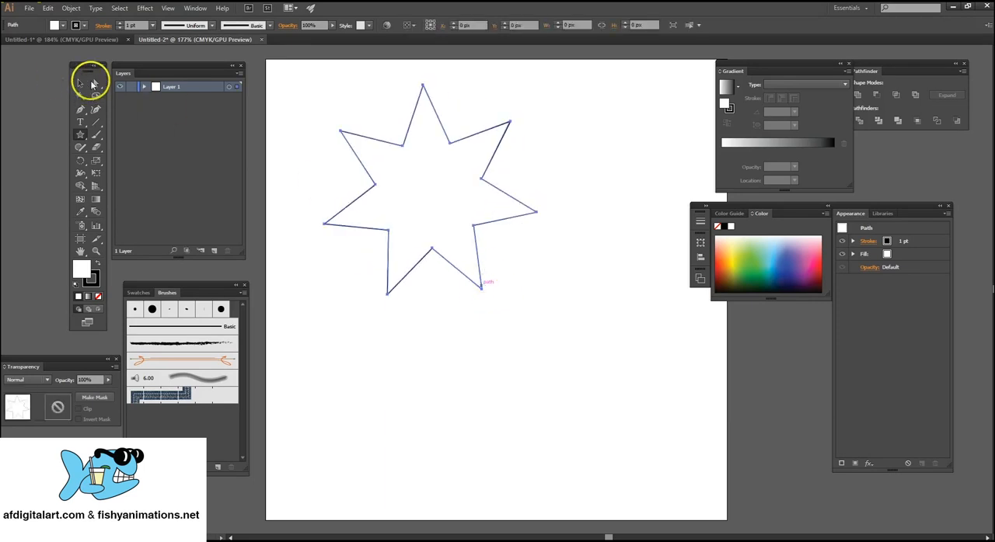
Directly move the star's upper-left tip outward to about X 46, Y 102 px and its lower-right inner anchor in toward the centre.
{"action": "left_click", "coordinate": [94, 83]}
{"action": "left_click", "coordinate": [337, 124]}
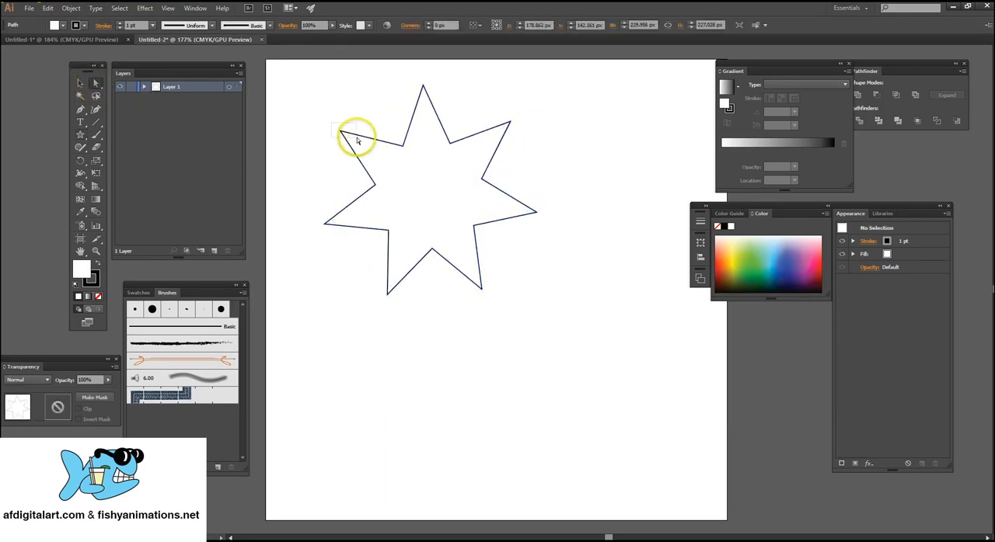
{"action": "left_click_drag", "start_coordinate": [340, 130], "coordinate": [308, 152]}
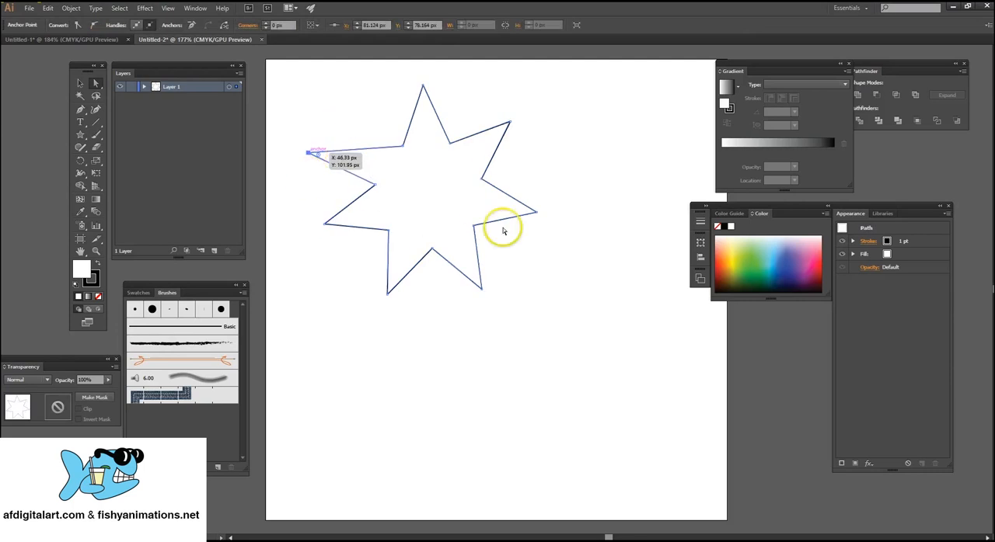
{"action": "left_click_drag", "start_coordinate": [473, 226], "coordinate": [428, 193]}
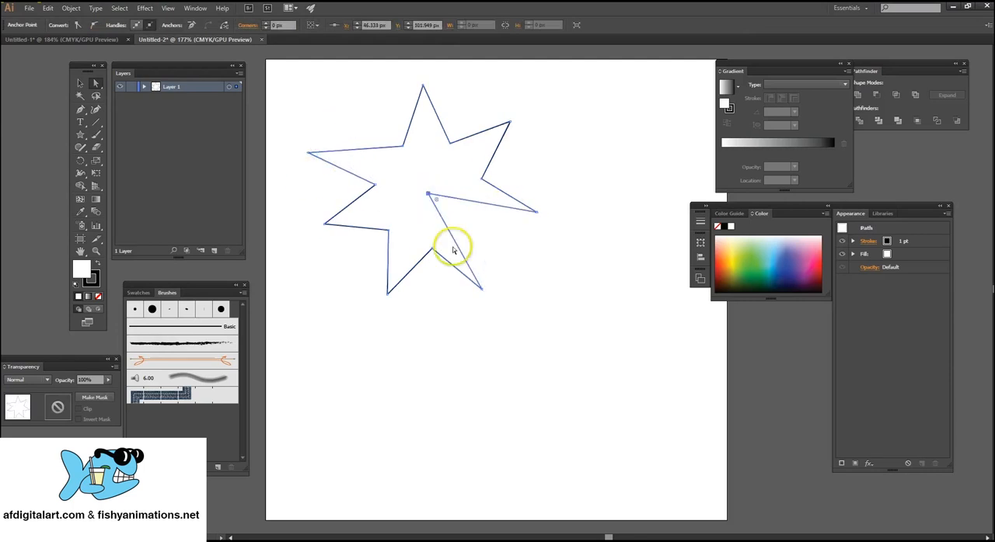
Select the whole distorted star and delete it.
{"action": "left_click", "coordinate": [79, 85]}
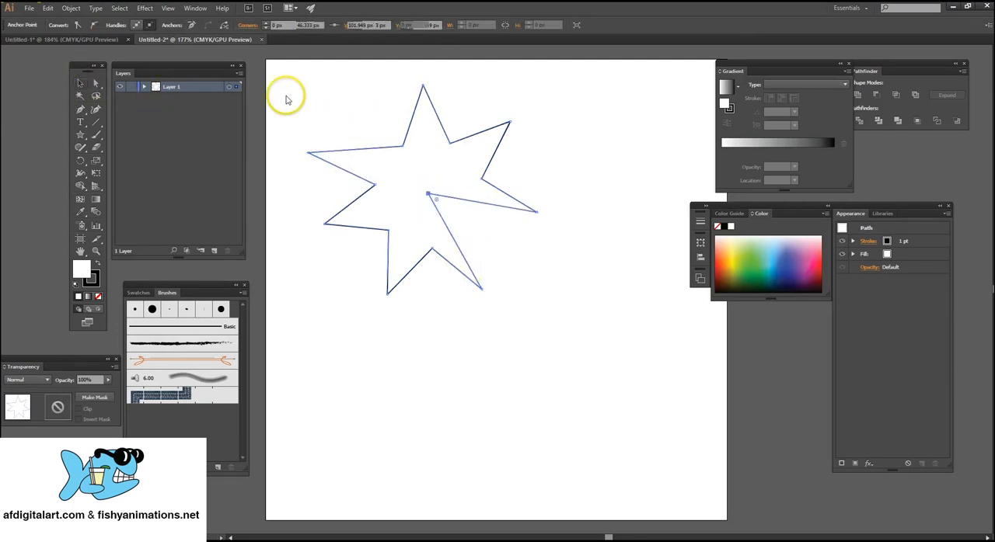
{"action": "left_click_drag", "start_coordinate": [285, 91], "coordinate": [510, 291]}
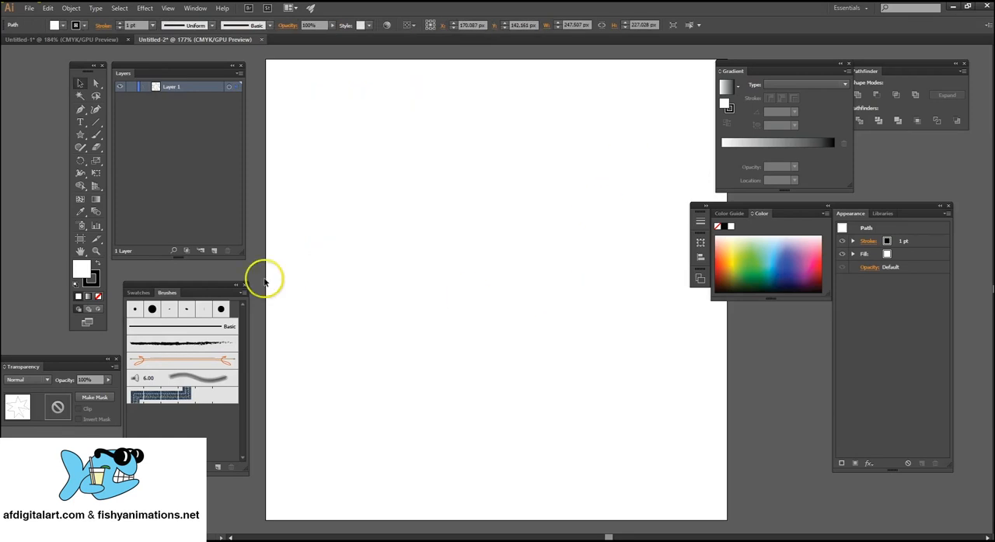
{"action": "left_click", "coordinate": [495, 191]}
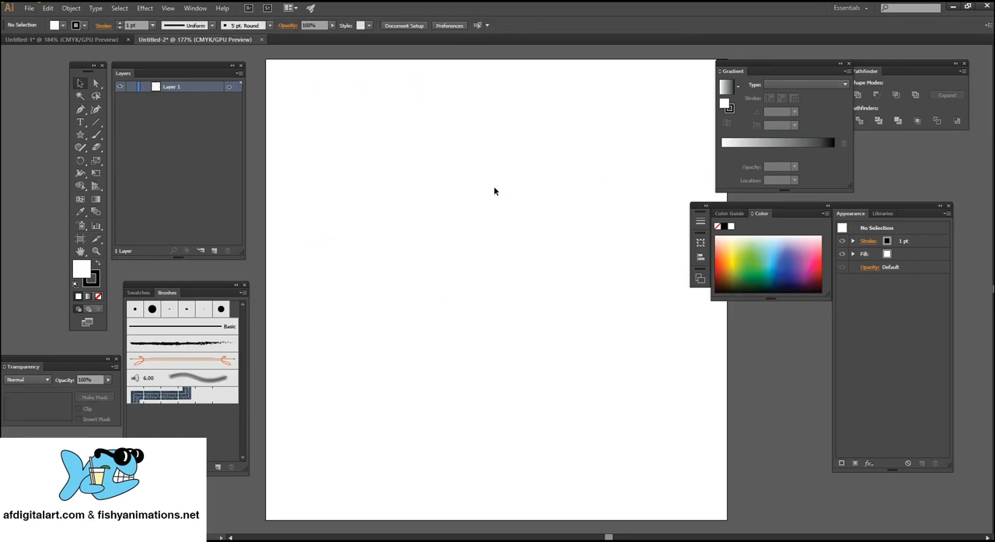
Show the perspective grid and set it to the one-point perspective preset 1P-Normal View.
{"action": "left_click", "coordinate": [96, 187]}
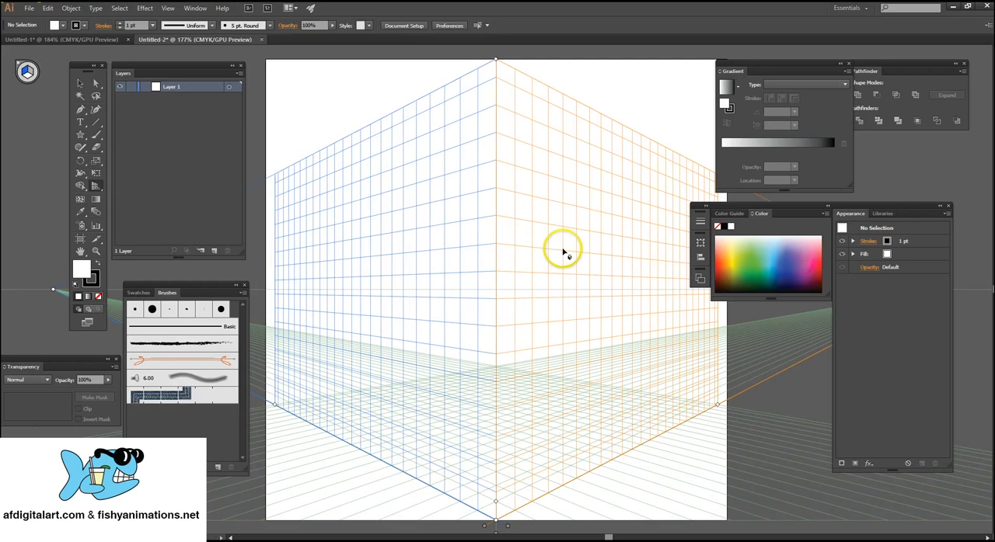
{"action": "left_click", "coordinate": [168, 8]}
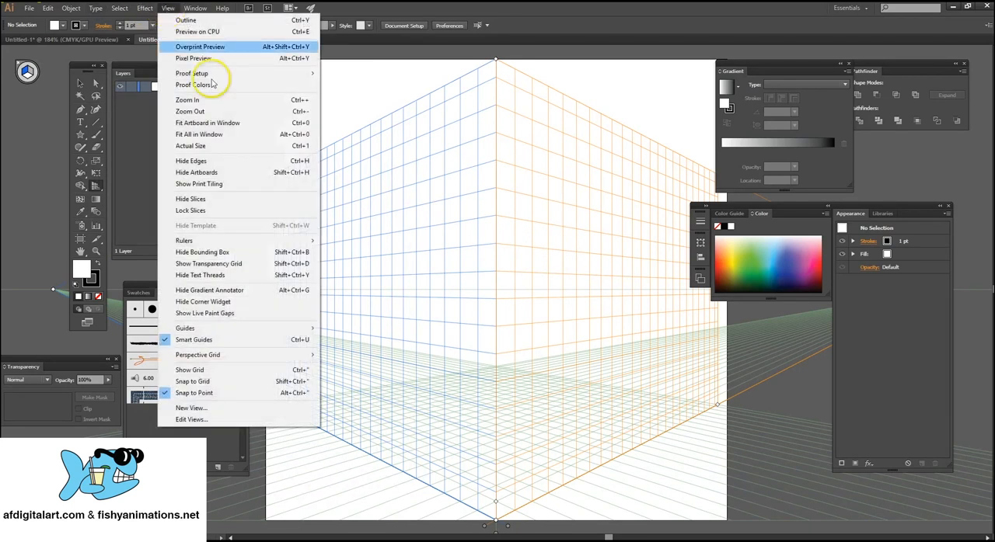
{"action": "mouse_move", "coordinate": [247, 358]}
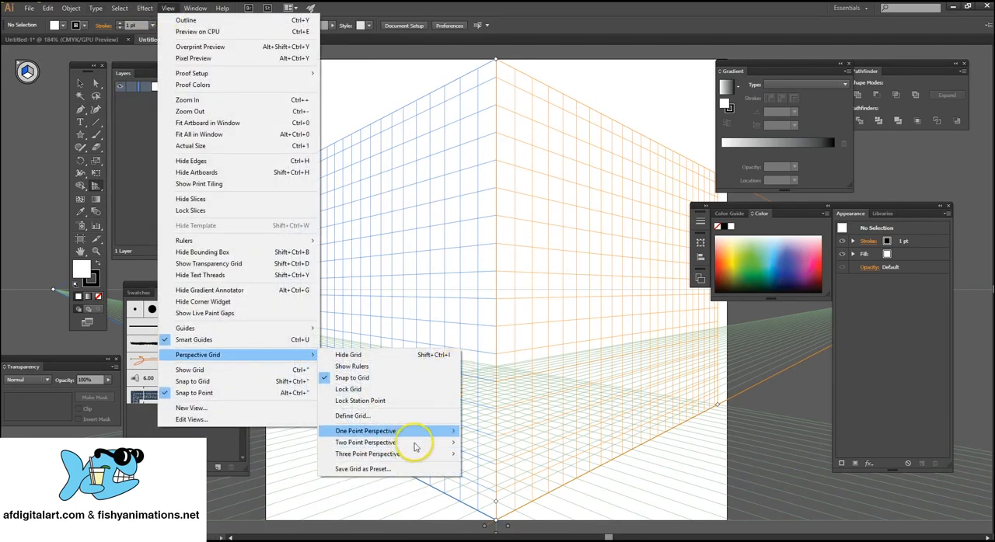
{"action": "mouse_move", "coordinate": [413, 450]}
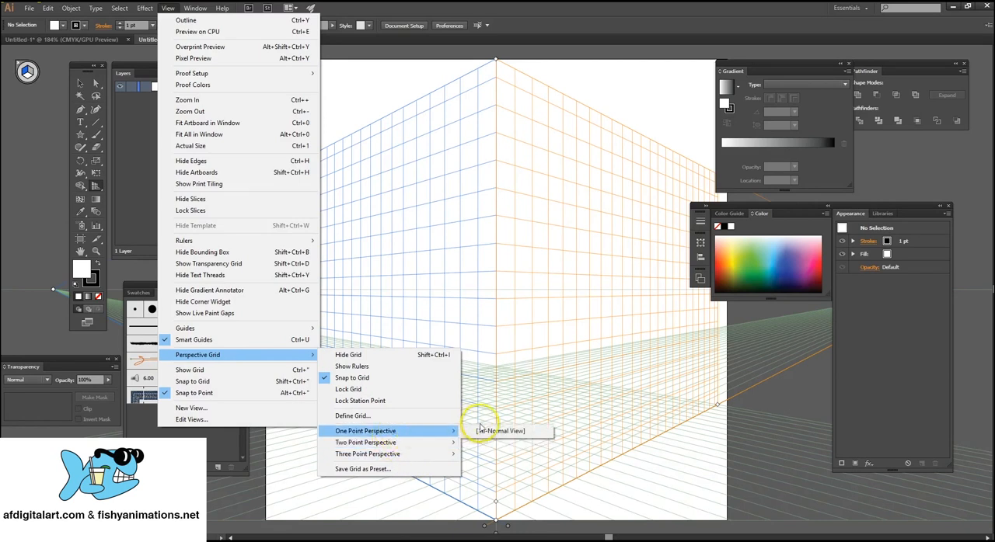
{"action": "left_click", "coordinate": [483, 442]}
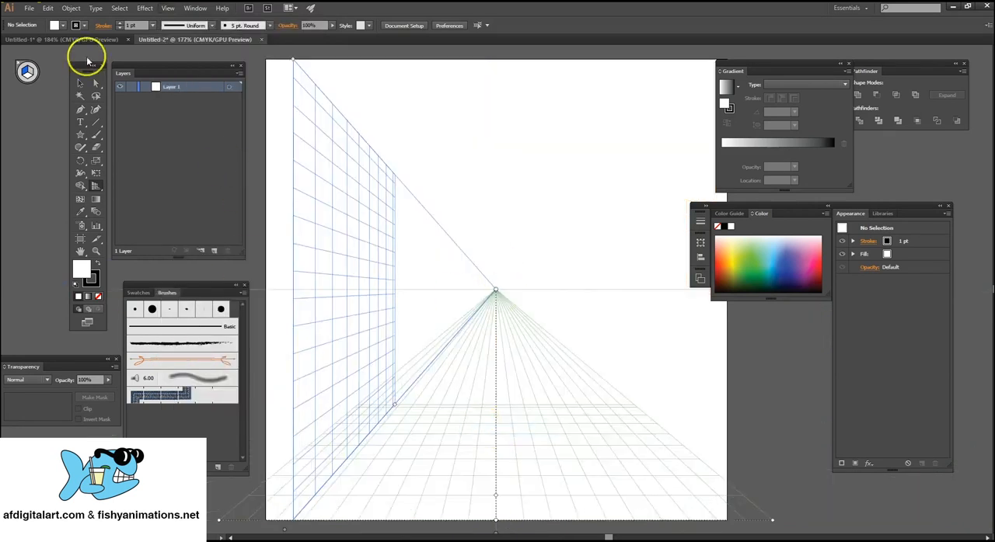
Switch the perspective grid to the three-point perspective preset.
{"action": "left_click", "coordinate": [165, 10]}
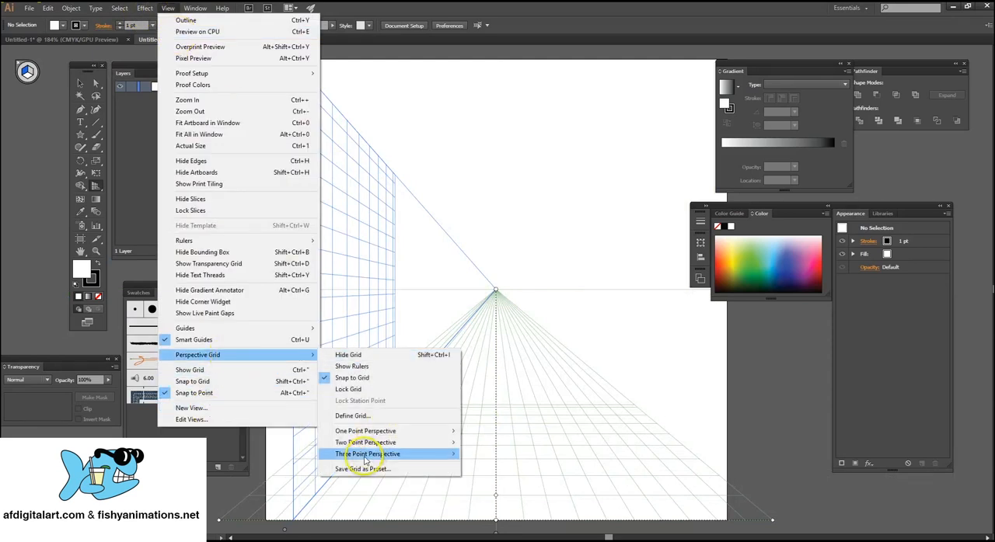
{"action": "mouse_move", "coordinate": [368, 455]}
{"action": "left_click", "coordinate": [488, 457]}
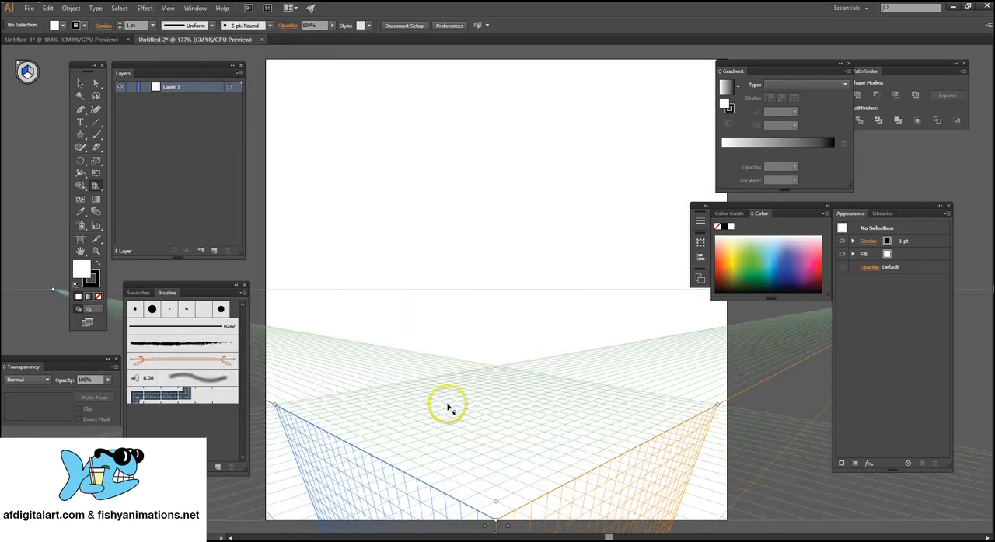
Activate the Rectangle tool and switch the perspective grid to the two-point preset 2P-Normal View.
{"action": "left_click", "coordinate": [78, 140]}
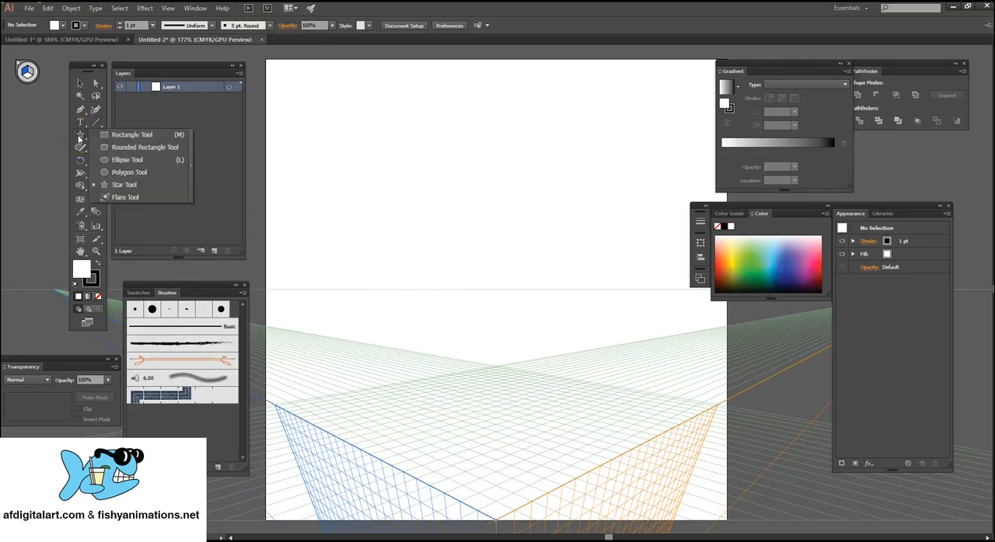
{"action": "left_click", "coordinate": [132, 136]}
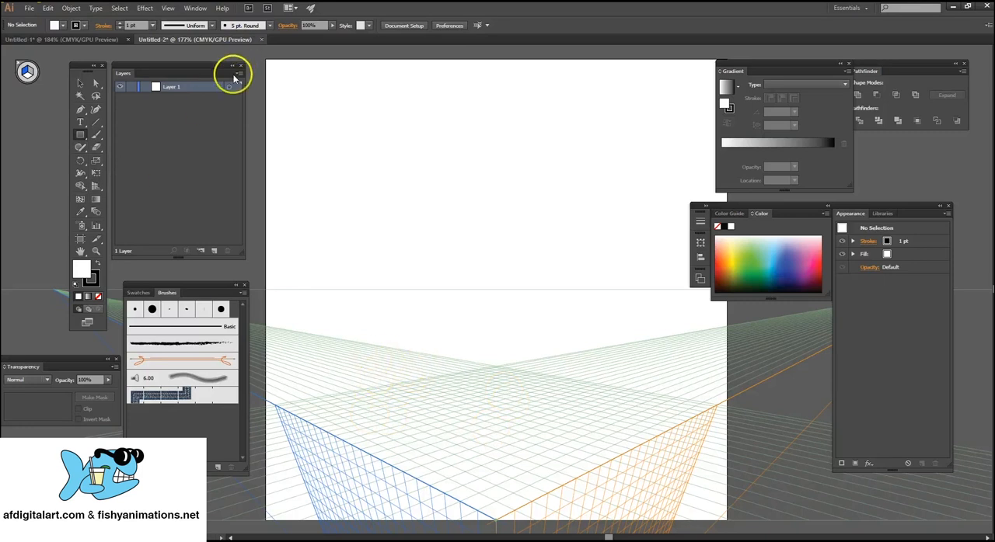
{"action": "left_click", "coordinate": [166, 8]}
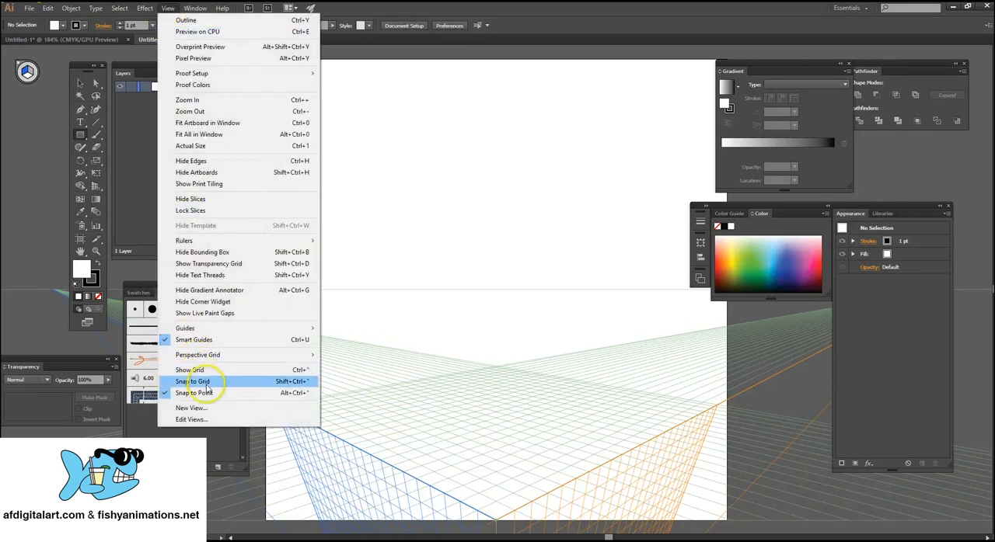
{"action": "mouse_move", "coordinate": [237, 355]}
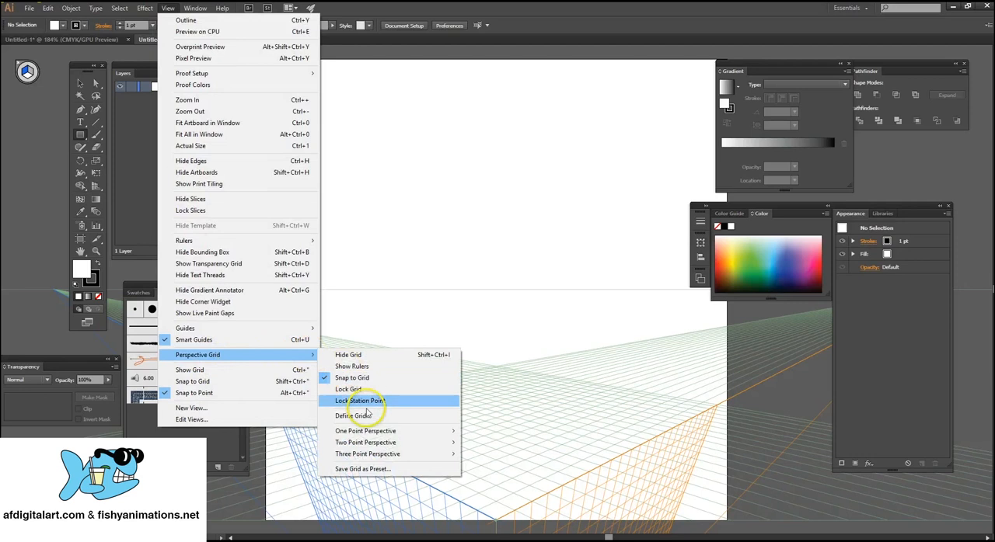
{"action": "mouse_move", "coordinate": [379, 443]}
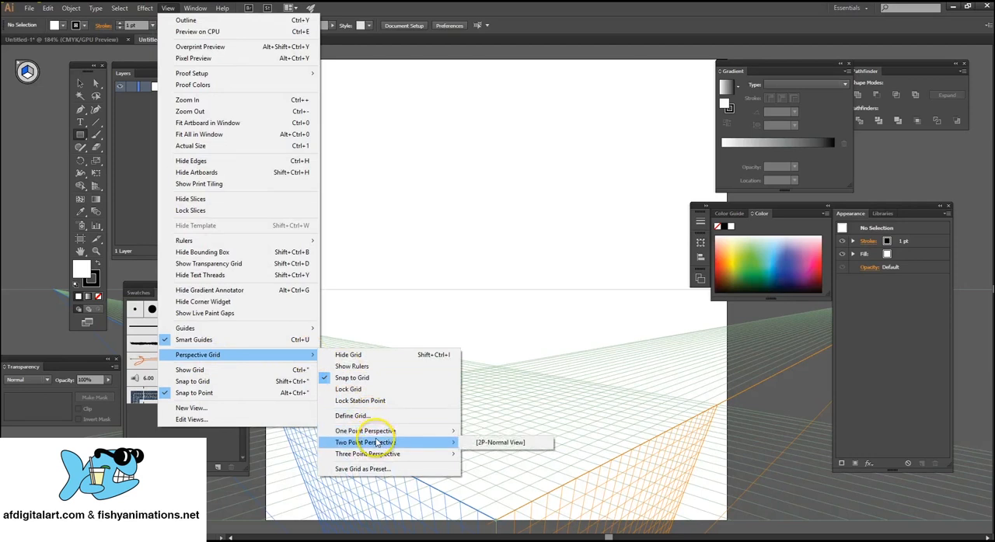
{"action": "left_click", "coordinate": [489, 444]}
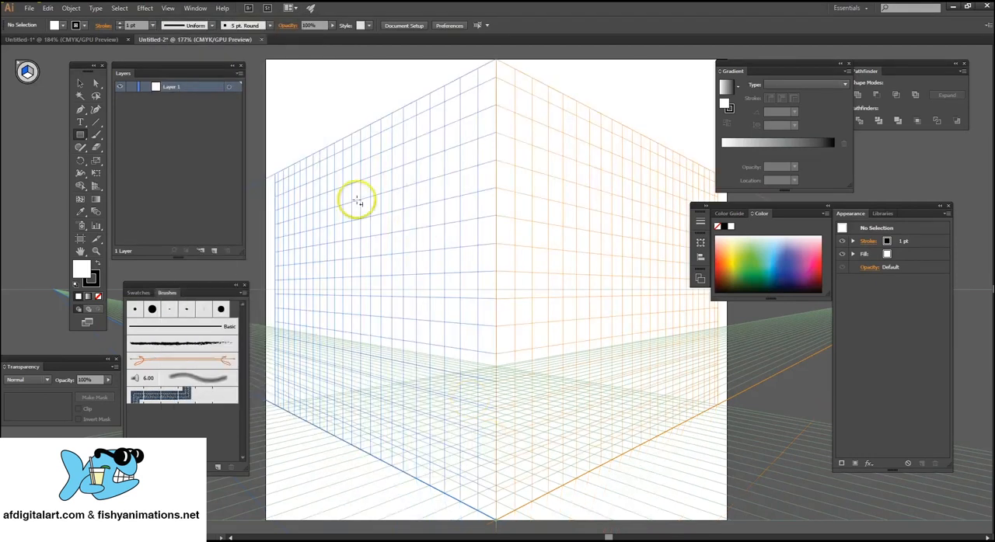
Draw a rectangle about 195 × 291 px on the grid's left plane and fill it with red.
{"action": "left_click_drag", "start_coordinate": [373, 174], "coordinate": [456, 388]}
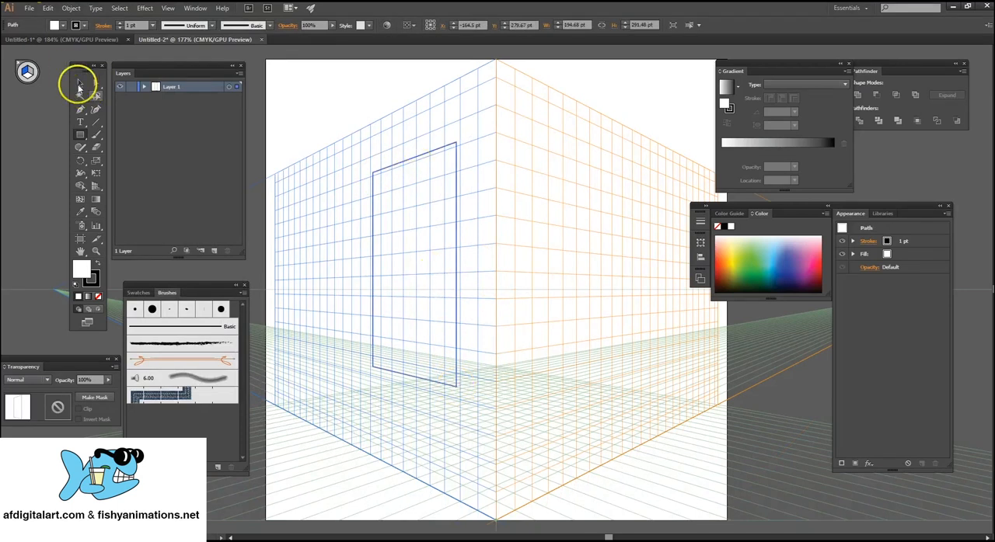
{"action": "left_click", "coordinate": [80, 83]}
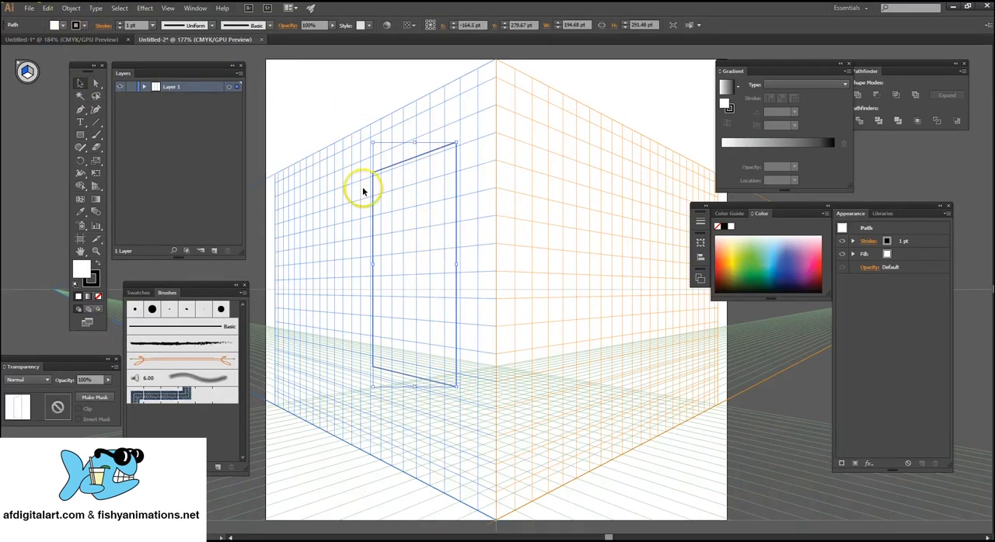
{"action": "left_click", "coordinate": [64, 26]}
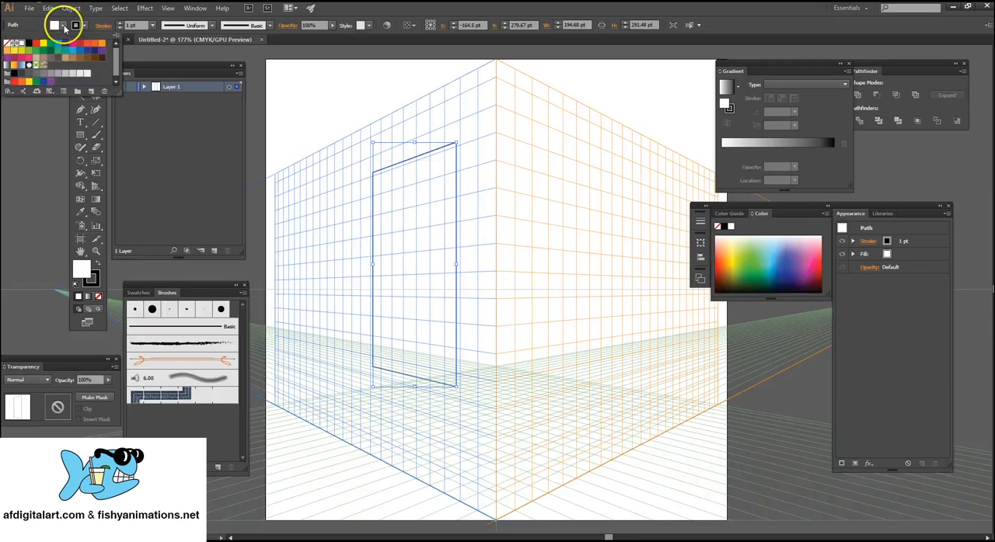
{"action": "left_click", "coordinate": [35, 48]}
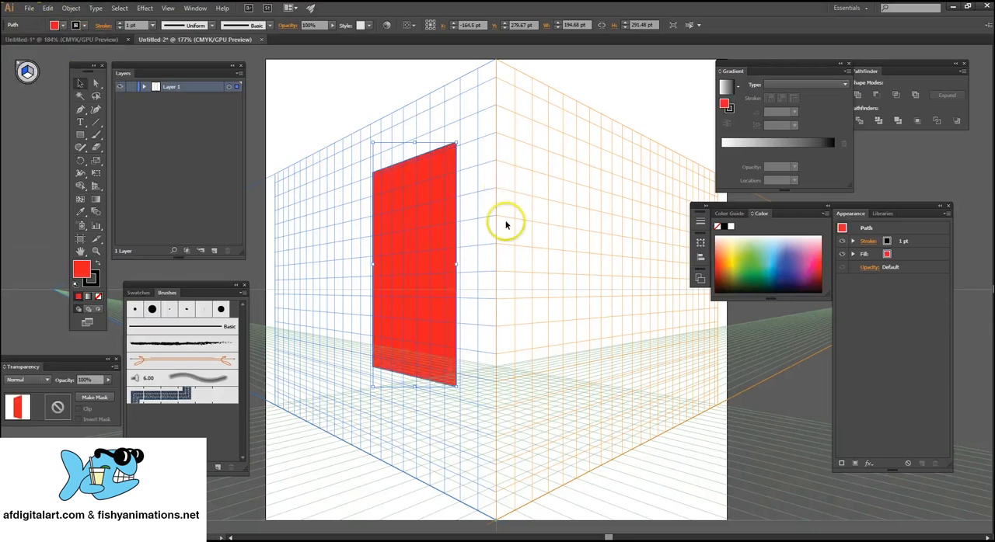
Make the right grid plane active and draw a rectangle about 200 × 282 px on it.
{"action": "left_click", "coordinate": [93, 187]}
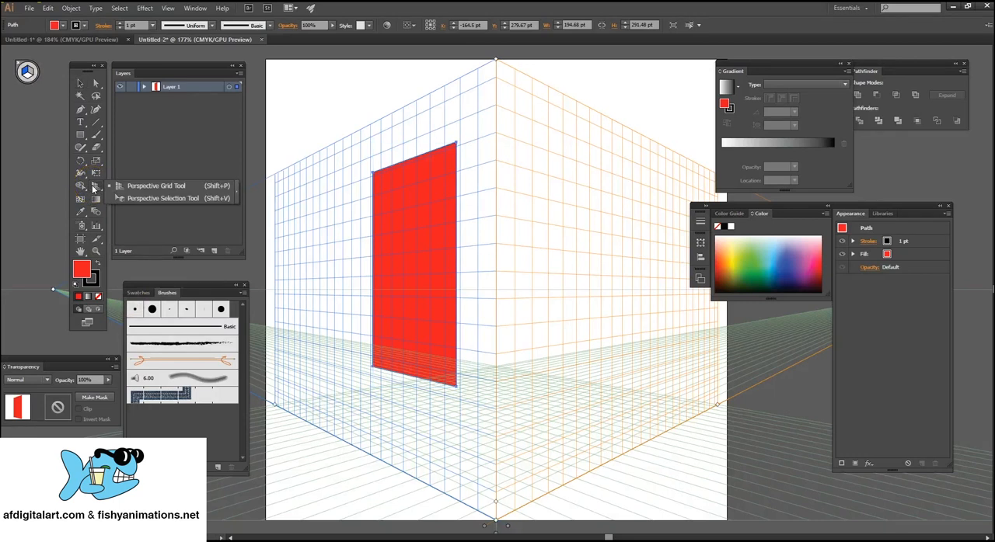
{"action": "left_click", "coordinate": [175, 200]}
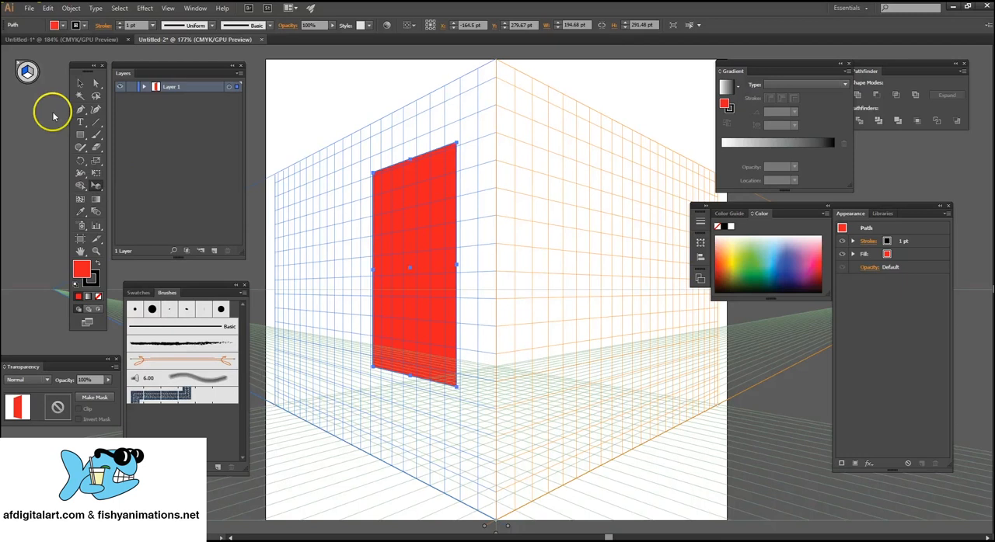
{"action": "left_click", "coordinate": [29, 79]}
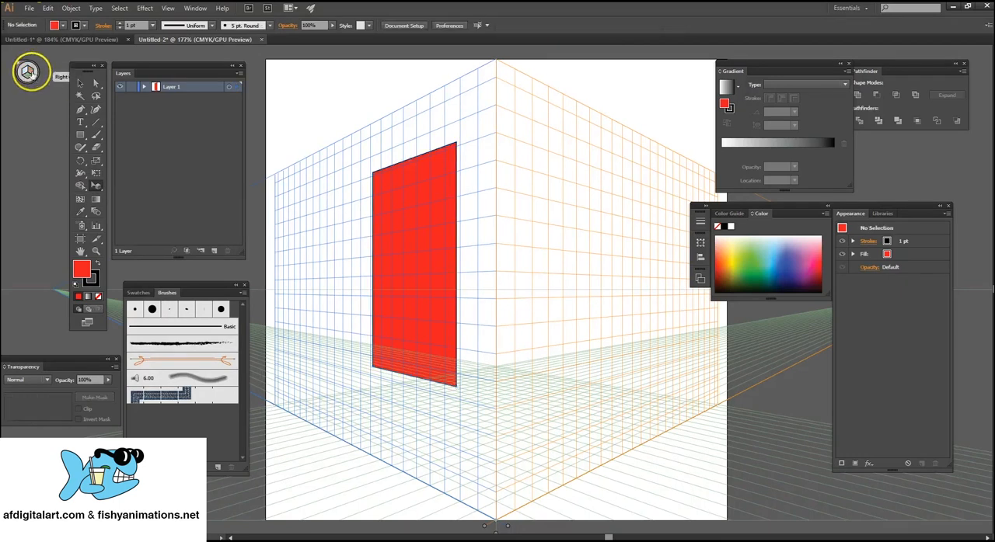
{"action": "left_click", "coordinate": [81, 135]}
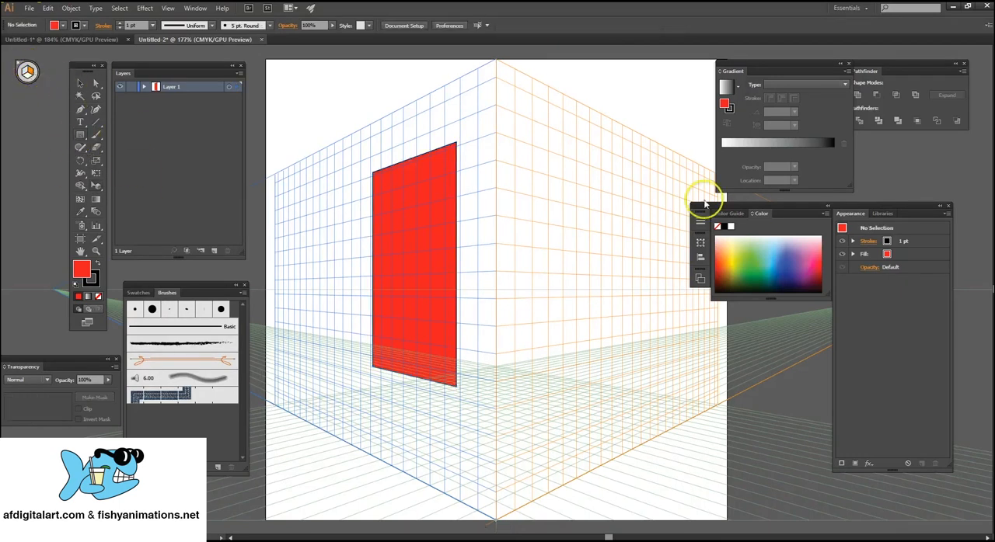
{"action": "left_click_drag", "start_coordinate": [521, 145], "coordinate": [612, 368]}
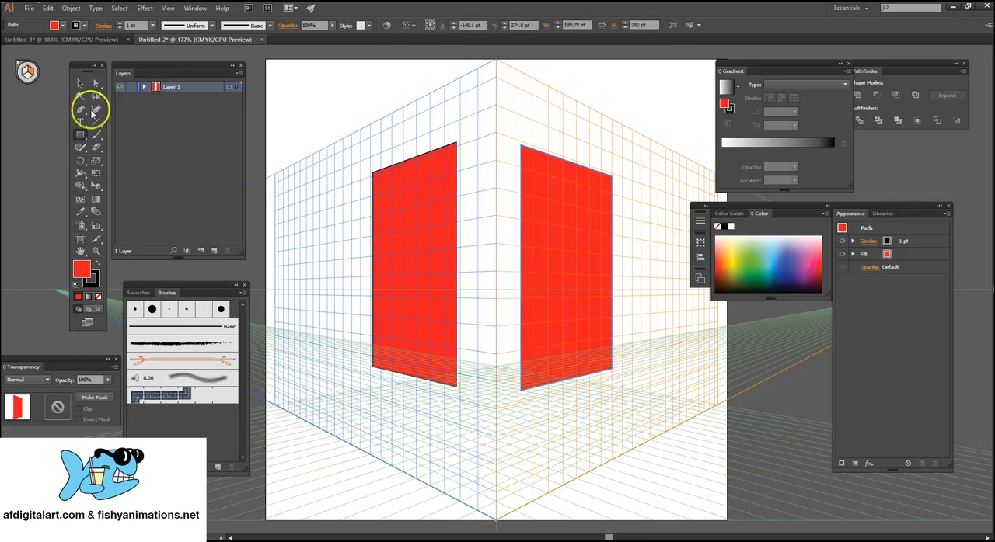
Change the fill of the rectangle on the right plane to green.
{"action": "left_click", "coordinate": [79, 83]}
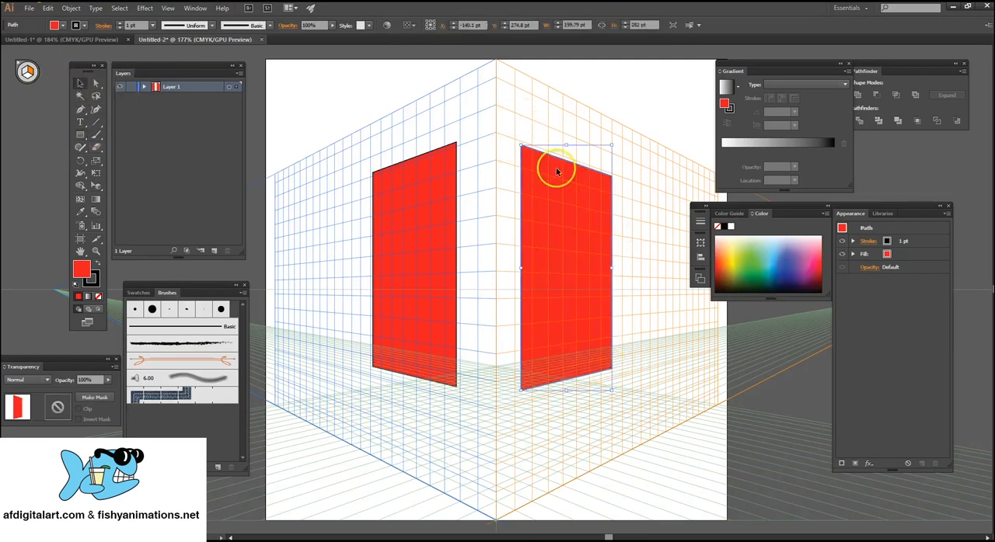
{"action": "left_click", "coordinate": [61, 25]}
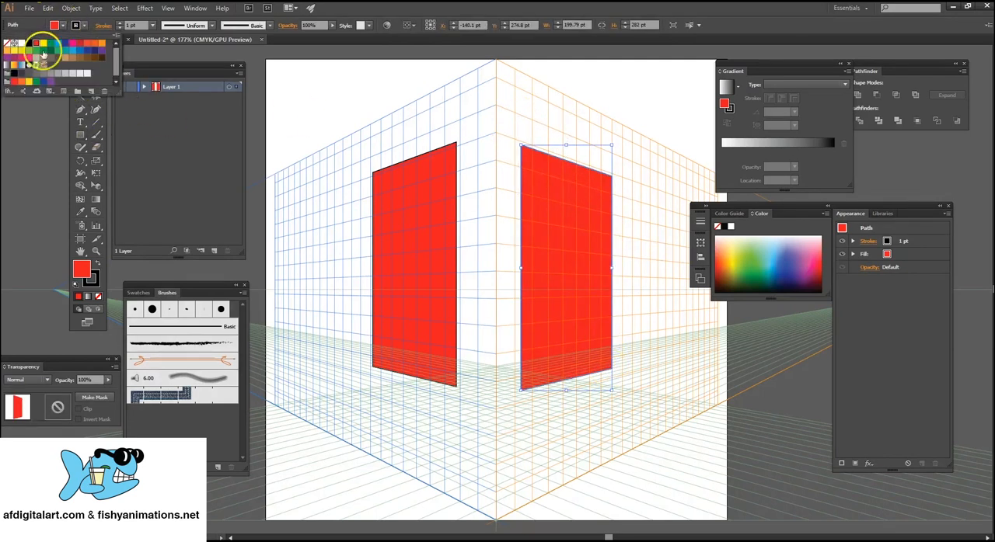
{"action": "left_click", "coordinate": [54, 44]}
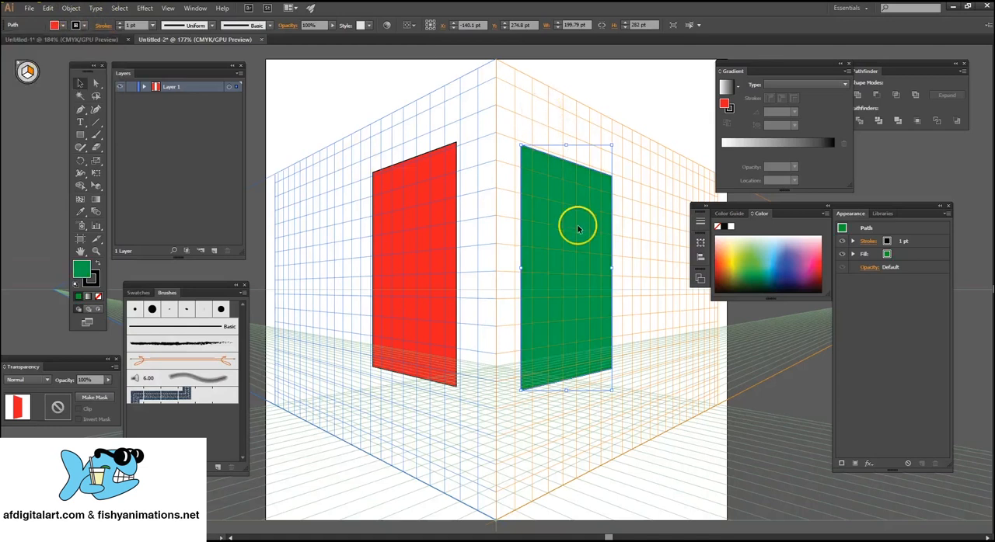
{"action": "left_click", "coordinate": [498, 188]}
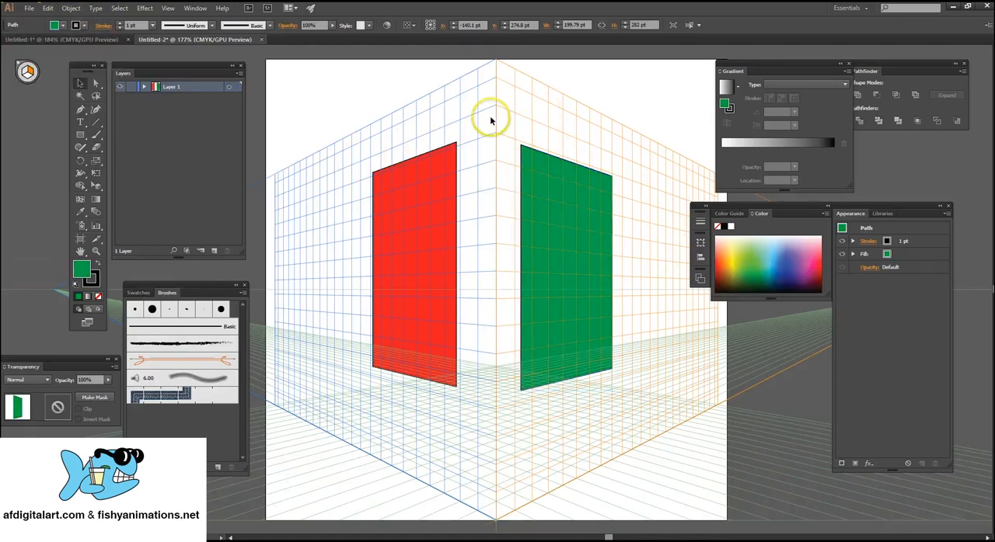
{"action": "left_click_drag", "start_coordinate": [490, 118], "coordinate": [606, 253]}
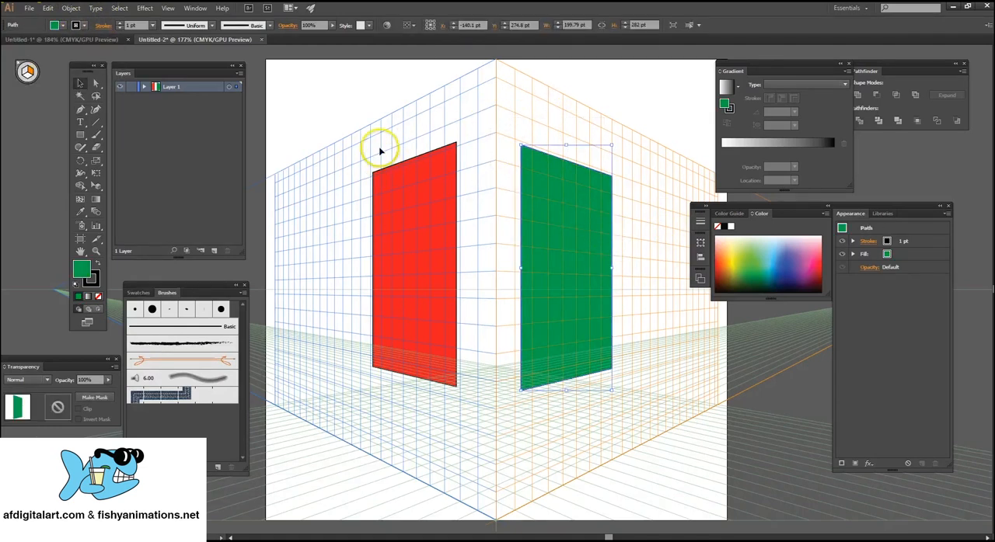
{"action": "left_click", "coordinate": [167, 8]}
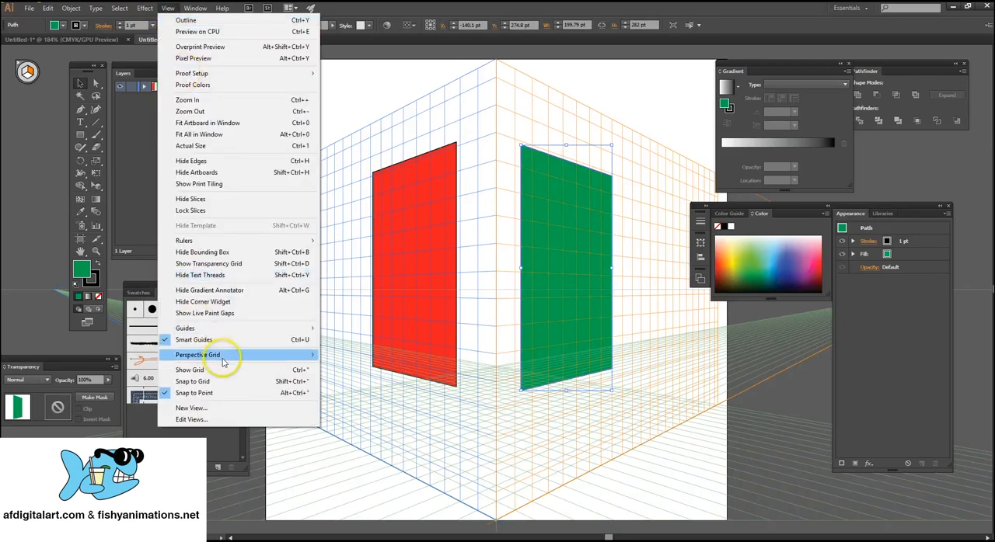
{"action": "mouse_move", "coordinate": [225, 355]}
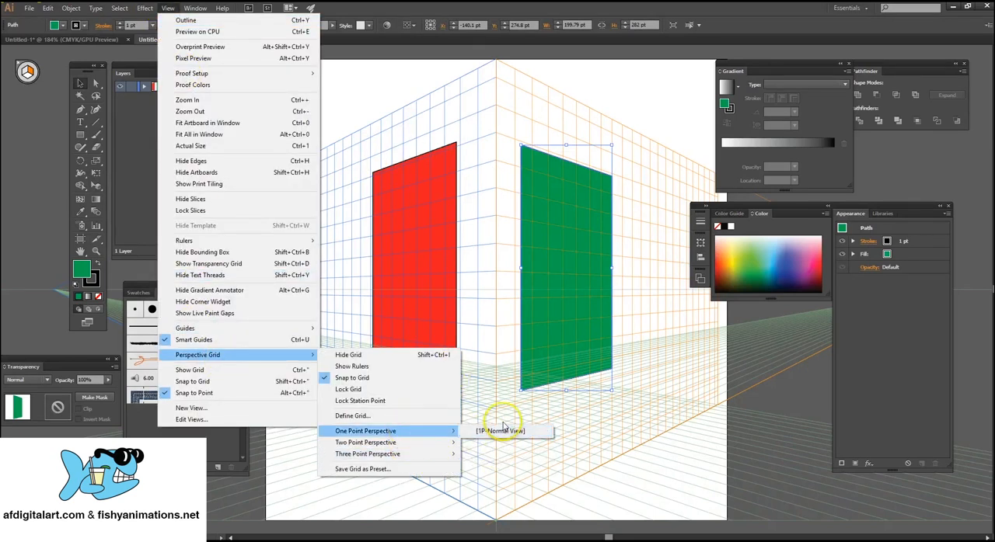
{"action": "mouse_move", "coordinate": [421, 442]}
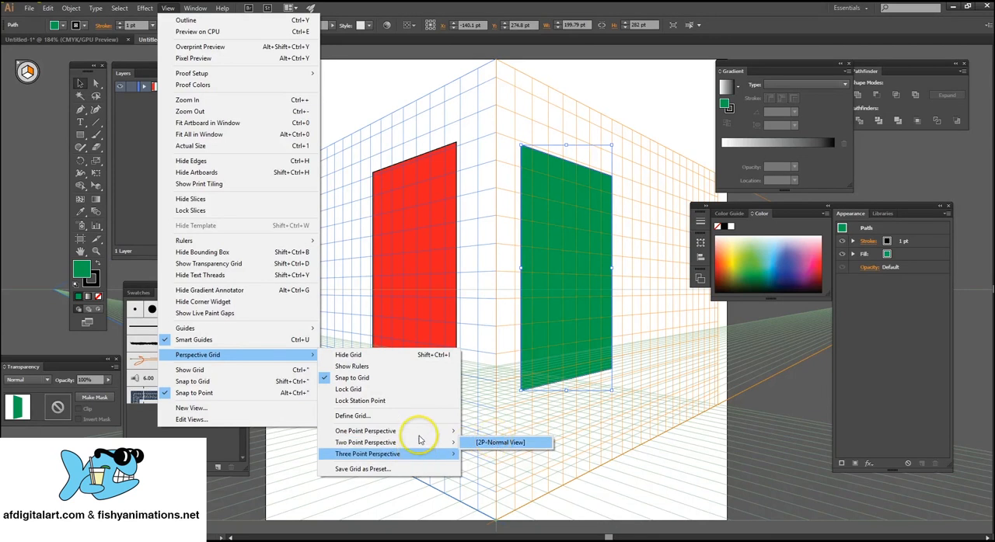
{"action": "left_click", "coordinate": [406, 112]}
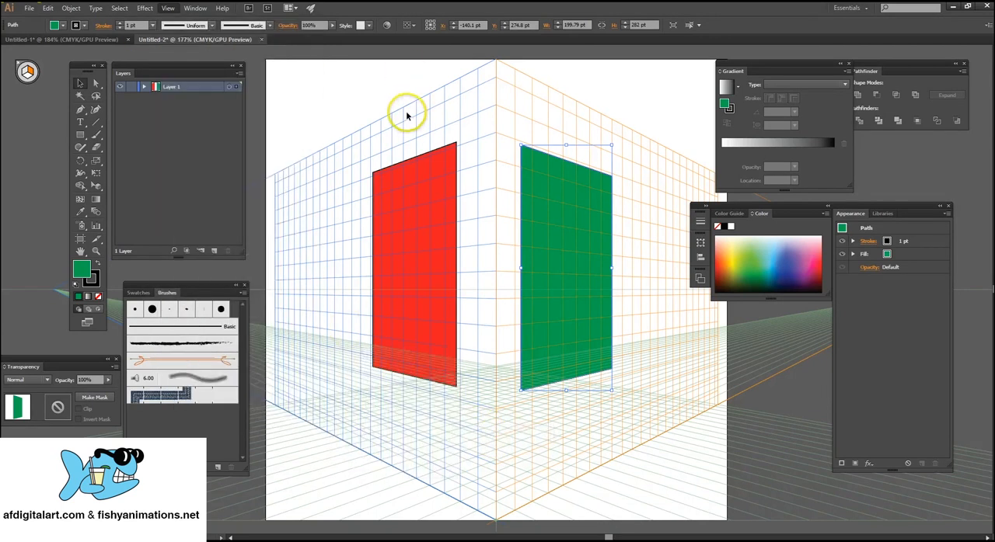
Delete both the red and the green rectangle and hide the perspective grid.
{"action": "left_click_drag", "start_coordinate": [369, 111], "coordinate": [611, 339]}
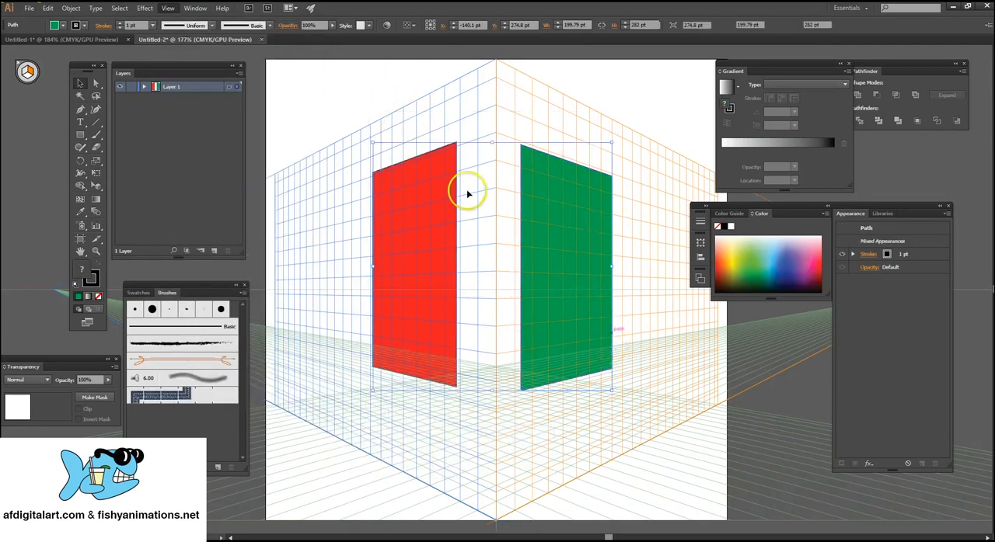
{"action": "key", "text": "Delete"}
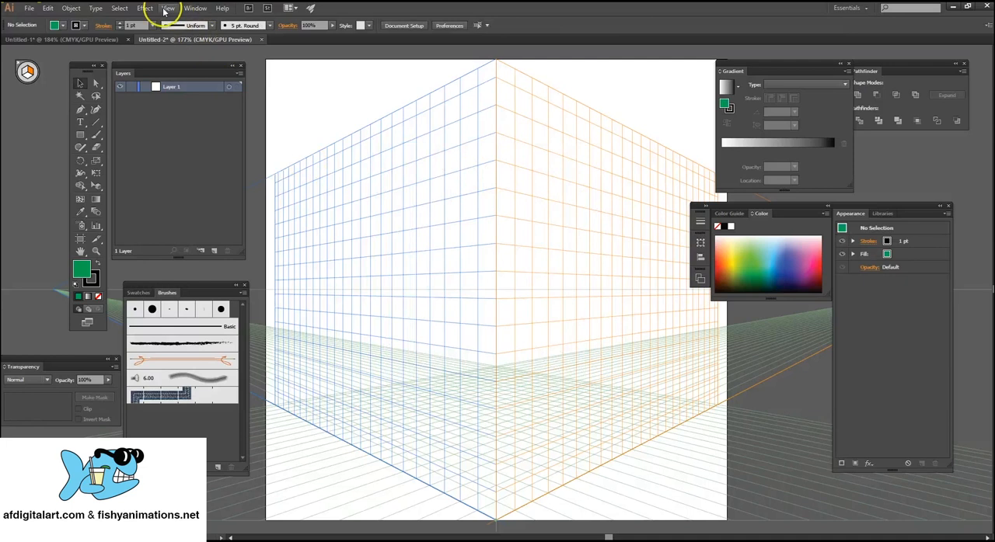
{"action": "left_click", "coordinate": [166, 8]}
{"action": "mouse_move", "coordinate": [268, 356]}
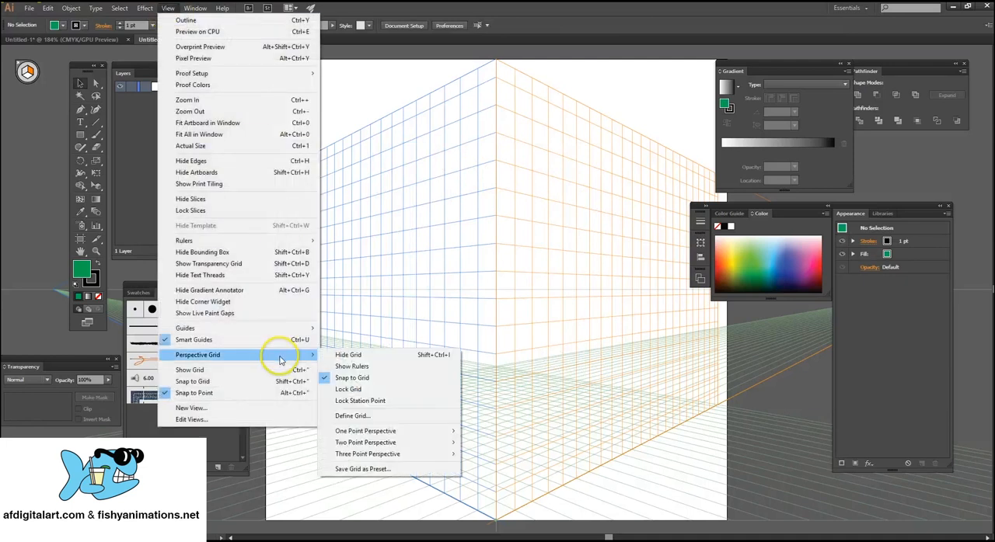
{"action": "left_click", "coordinate": [363, 357]}
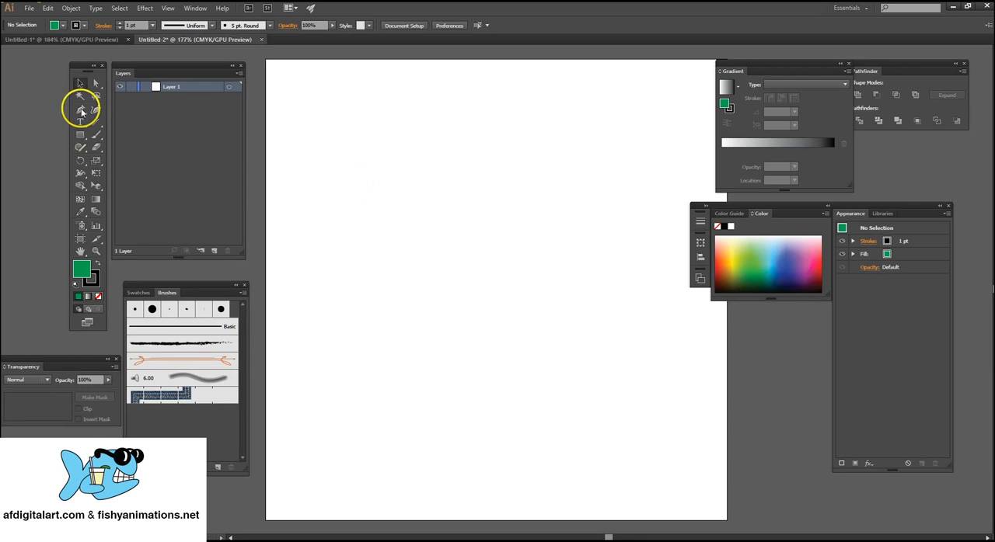
Set the fill to light blue and draw a closed, curved freeform shape on the artboard with the Pen tool.
{"action": "left_click", "coordinate": [82, 112]}
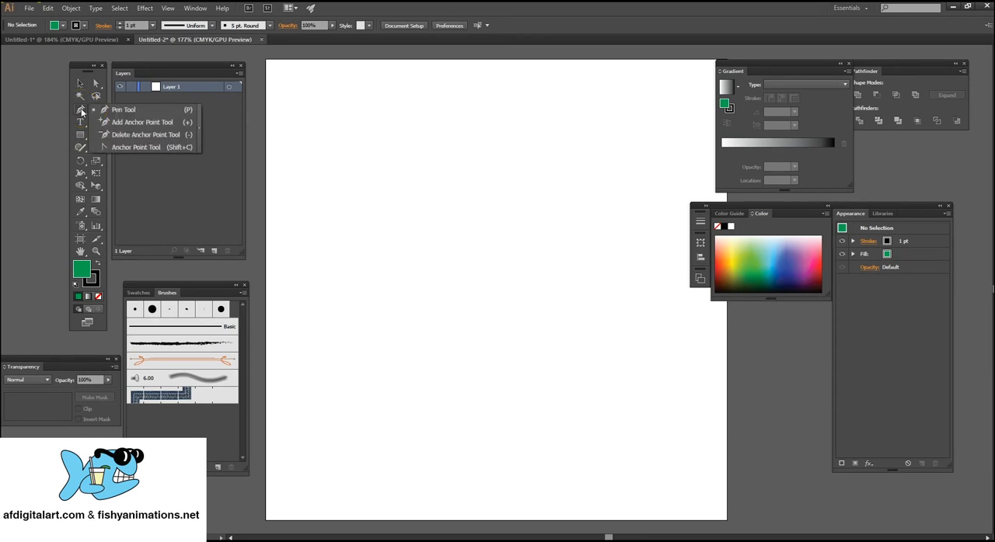
{"action": "left_click", "coordinate": [113, 111]}
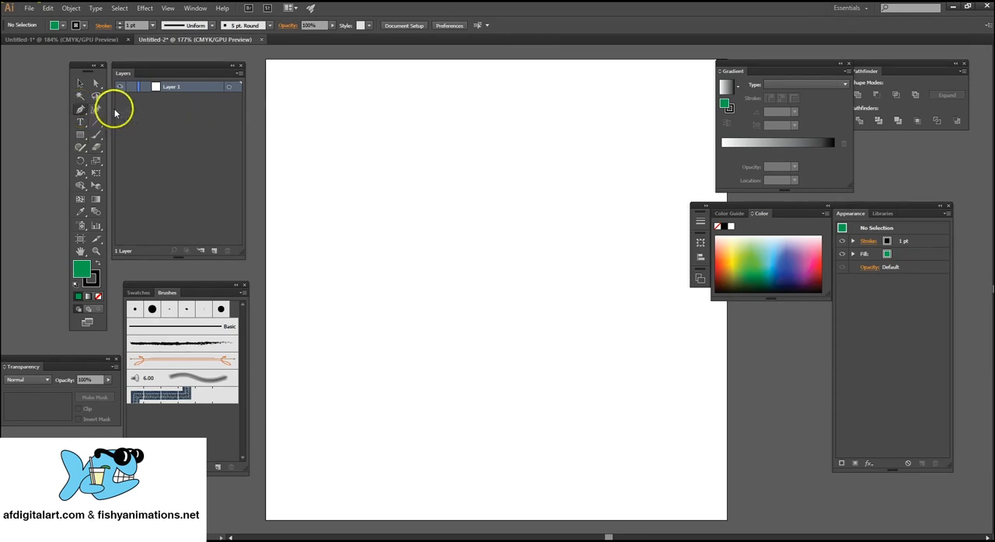
{"action": "left_click", "coordinate": [62, 26]}
{"action": "left_click", "coordinate": [43, 44]}
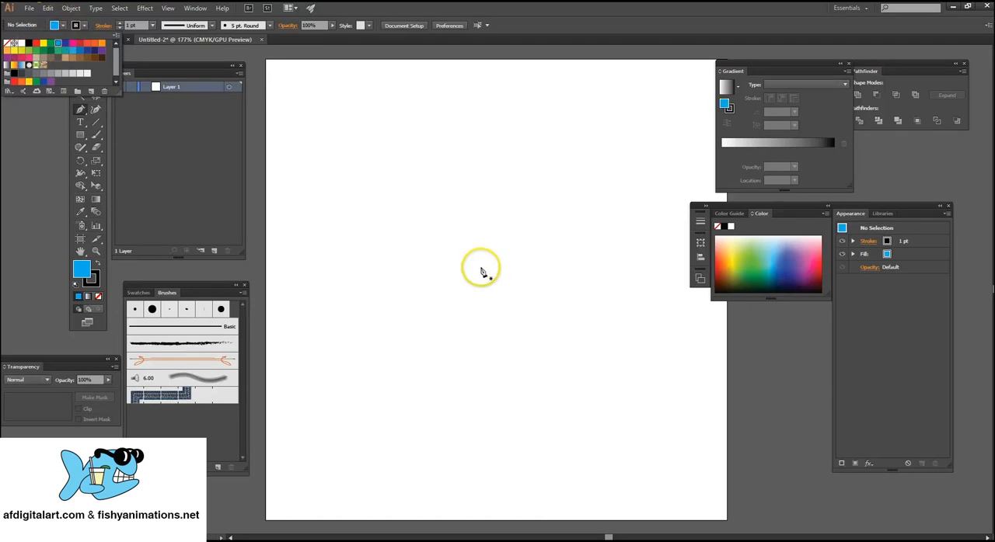
{"action": "left_click", "coordinate": [429, 132]}
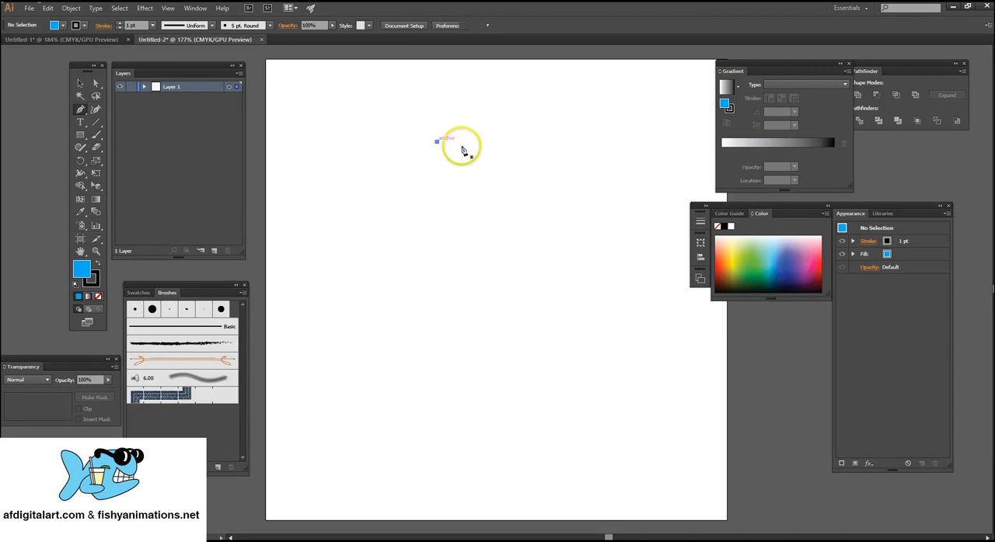
{"action": "left_click_drag", "start_coordinate": [565, 143], "coordinate": [590, 168]}
{"action": "left_click_drag", "start_coordinate": [608, 220], "coordinate": [562, 241]}
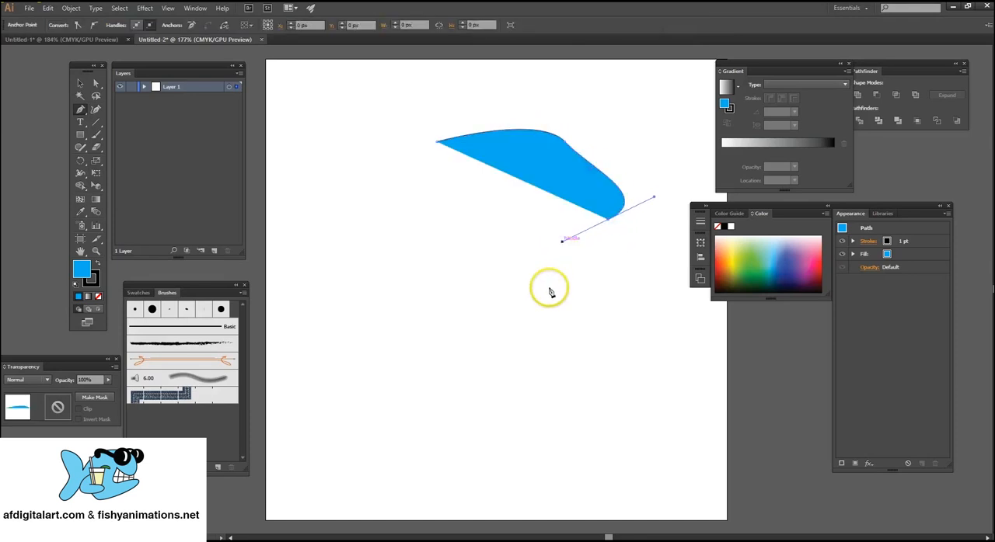
{"action": "left_click_drag", "start_coordinate": [548, 290], "coordinate": [564, 334]}
{"action": "left_click_drag", "start_coordinate": [513, 383], "coordinate": [428, 371]}
{"action": "left_click_drag", "start_coordinate": [436, 274], "coordinate": [438, 247]}
{"action": "left_click_drag", "start_coordinate": [394, 226], "coordinate": [382, 178]}
{"action": "left_click_drag", "start_coordinate": [411, 129], "coordinate": [425, 135]}
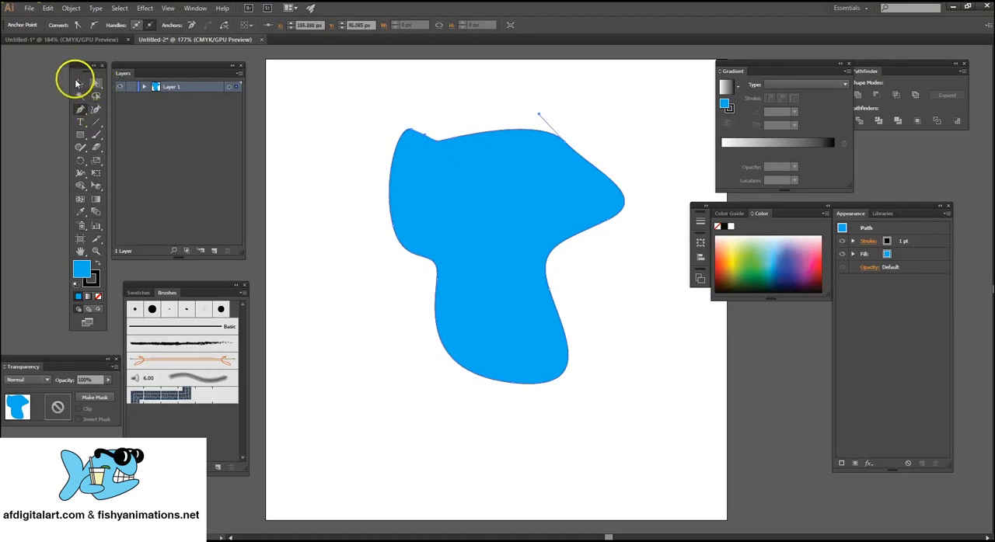
Pull the blue shape's upper notch anchor up into a peak, smooth the adjacent curve and shift the whole shape slightly down and right.
{"action": "left_click", "coordinate": [96, 84]}
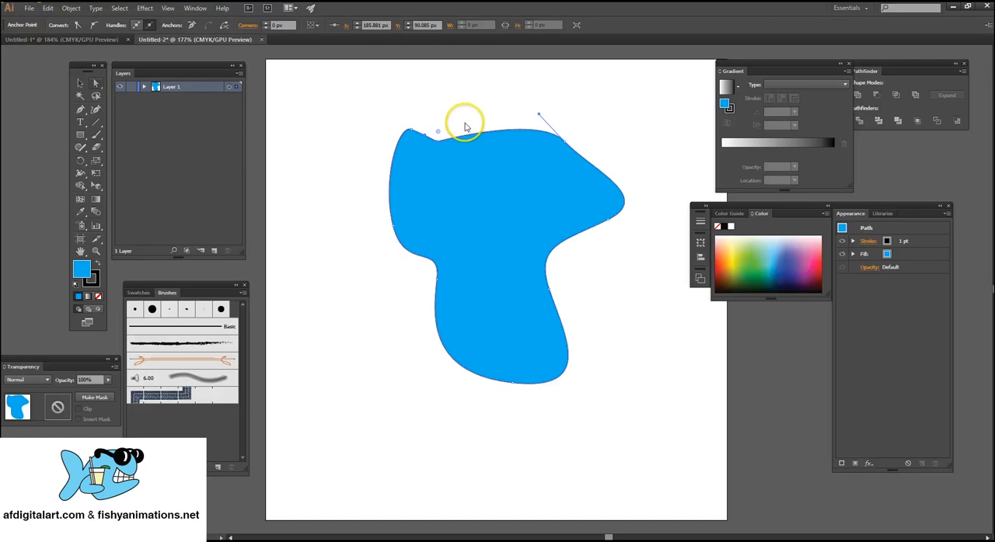
{"action": "left_click_drag", "start_coordinate": [437, 145], "coordinate": [466, 97]}
{"action": "left_click_drag", "start_coordinate": [423, 134], "coordinate": [427, 108]}
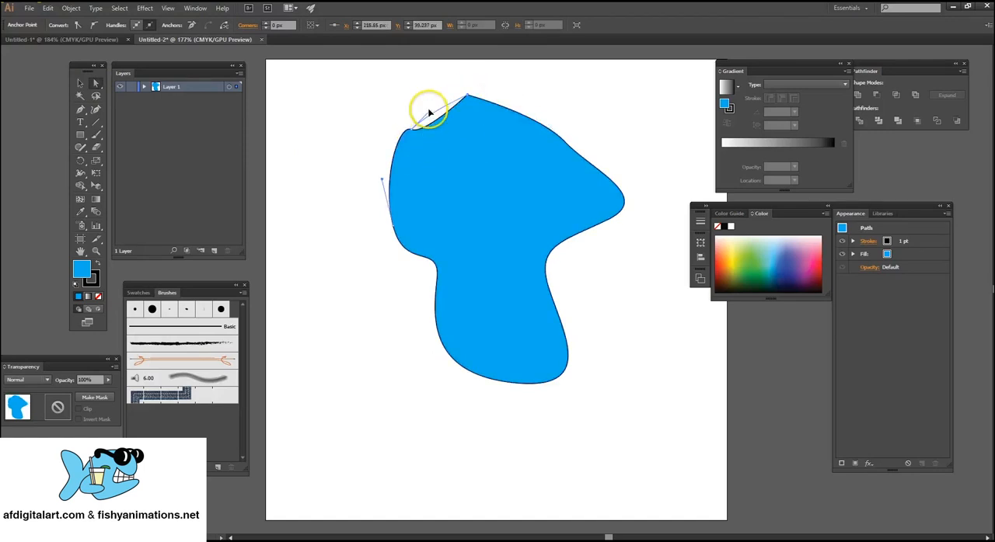
{"action": "left_click_drag", "start_coordinate": [620, 221], "coordinate": [638, 232]}
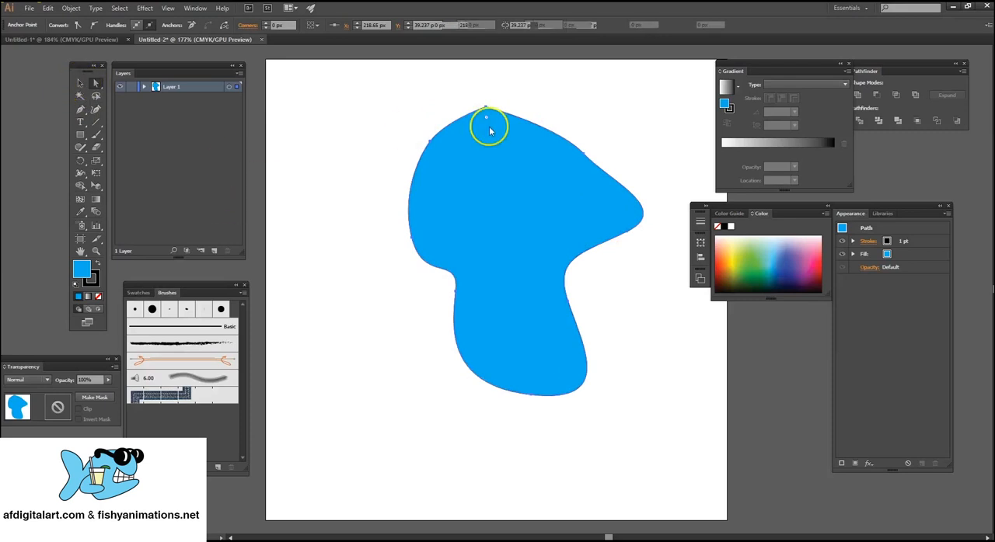
Scale the blue shape down to about 115 × 142 px and move it to the upper left of the artboard.
{"action": "key", "text": "v"}
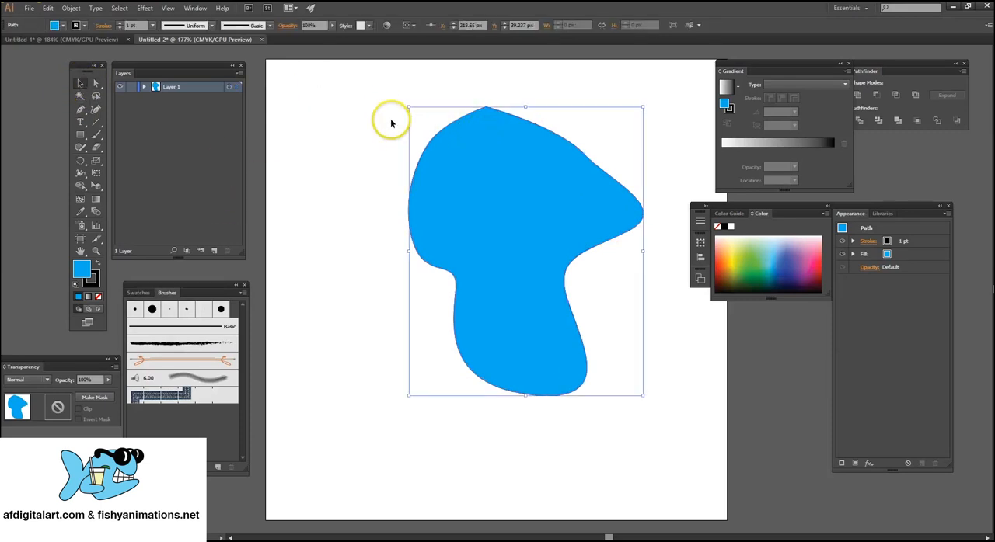
{"action": "left_click_drag", "start_coordinate": [391, 124], "coordinate": [463, 122]}
{"action": "left_click_drag", "start_coordinate": [420, 111], "coordinate": [453, 142]}
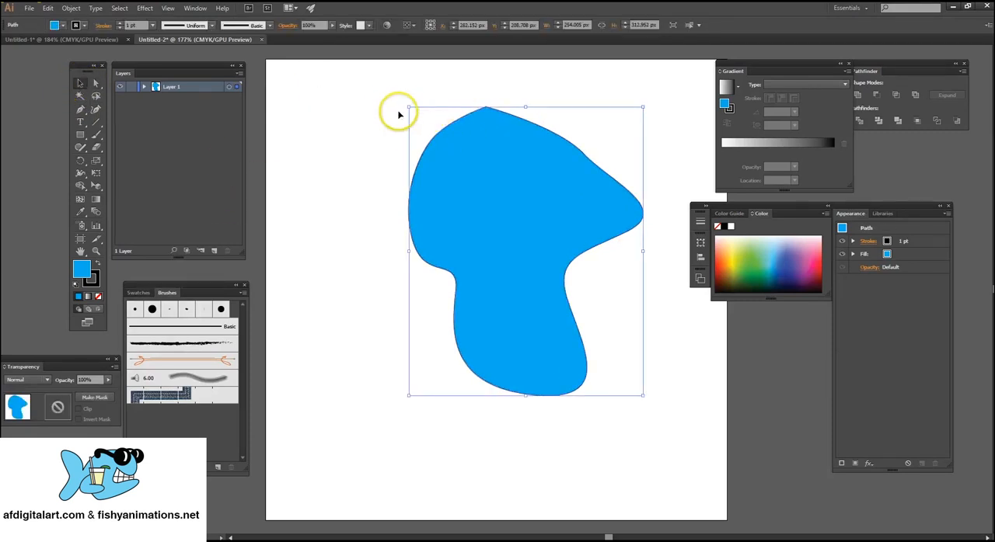
{"action": "left_click_drag", "start_coordinate": [406, 109], "coordinate": [536, 264]}
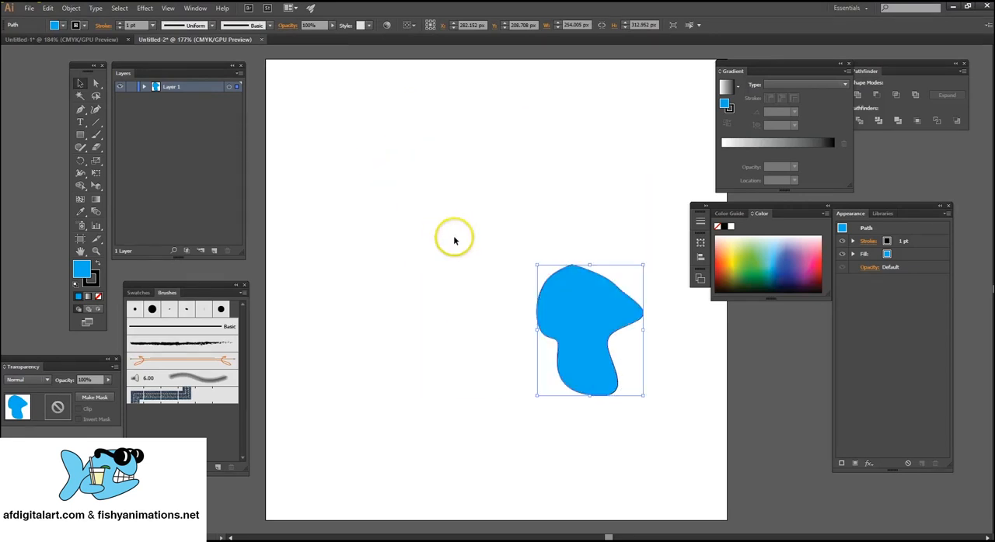
{"action": "left_click_drag", "start_coordinate": [571, 311], "coordinate": [369, 135]}
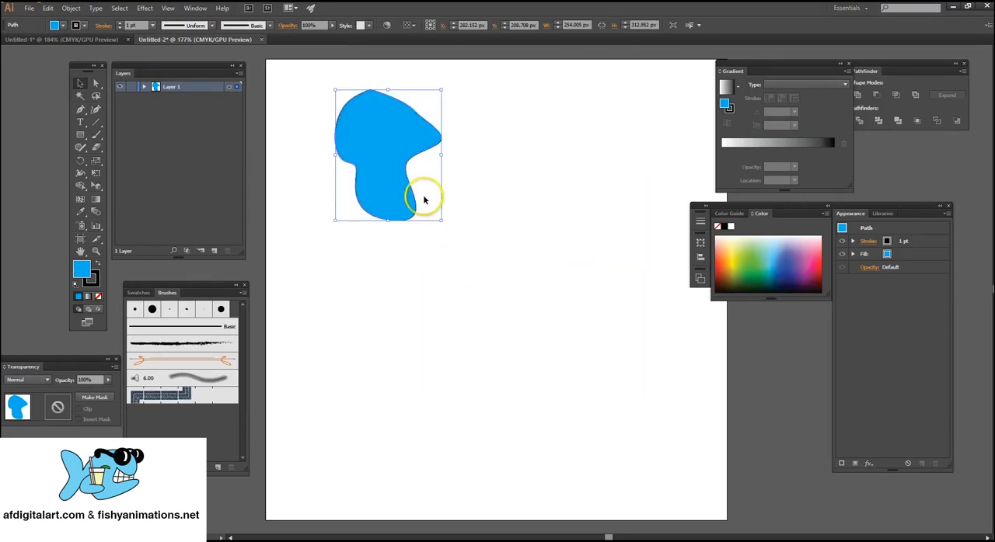
Set the blue shape's stroke to 3 pt, deselect it, and delete the shape from the artboard.
{"action": "left_click", "coordinate": [118, 22]}
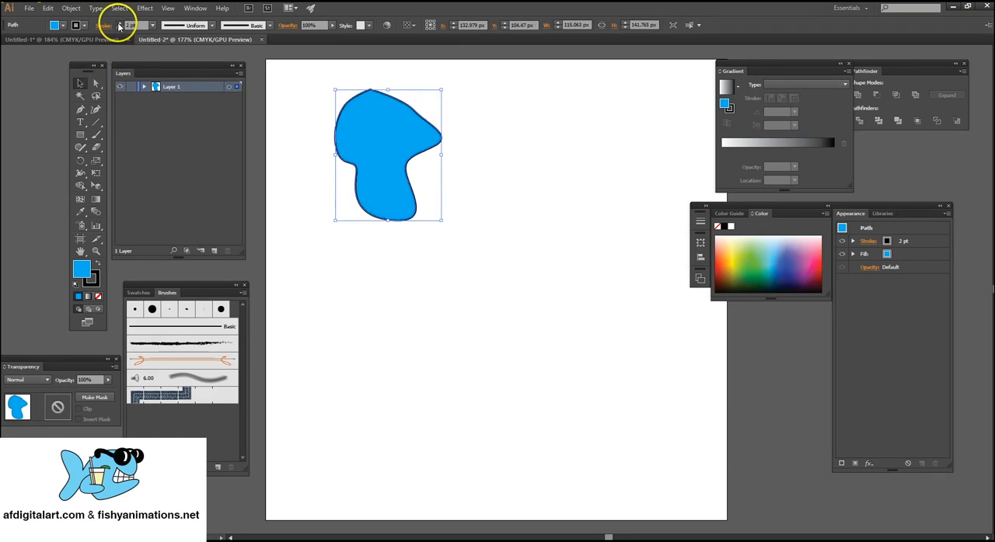
{"action": "left_click", "coordinate": [118, 22]}
{"action": "left_click", "coordinate": [540, 276]}
{"action": "left_click_drag", "start_coordinate": [317, 90], "coordinate": [500, 272]}
{"action": "key", "text": "Delete"}
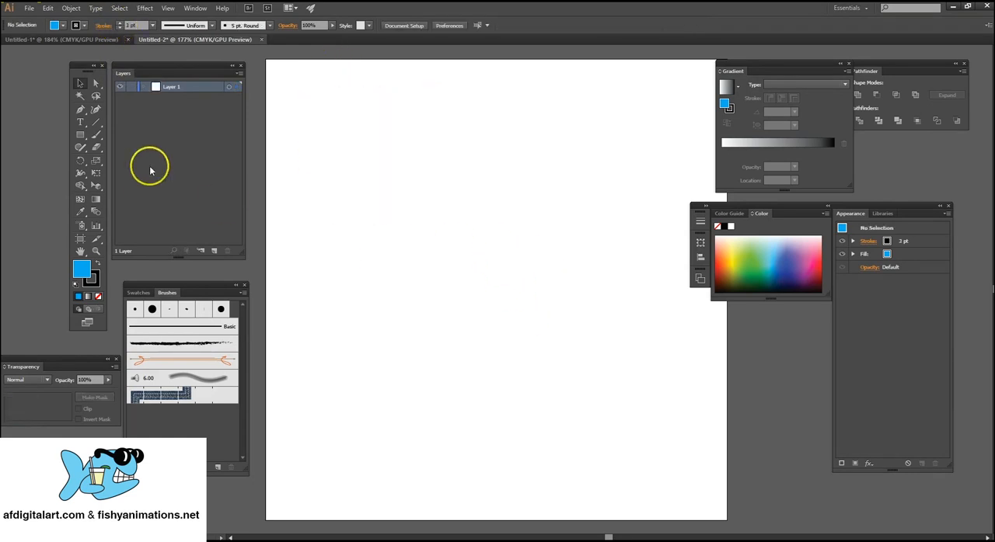
Draw a straight line about 202 px long at 335° in the upper part of the artboard with the Line Segment tool.
{"action": "left_click", "coordinate": [94, 122]}
{"action": "left_click", "coordinate": [128, 122]}
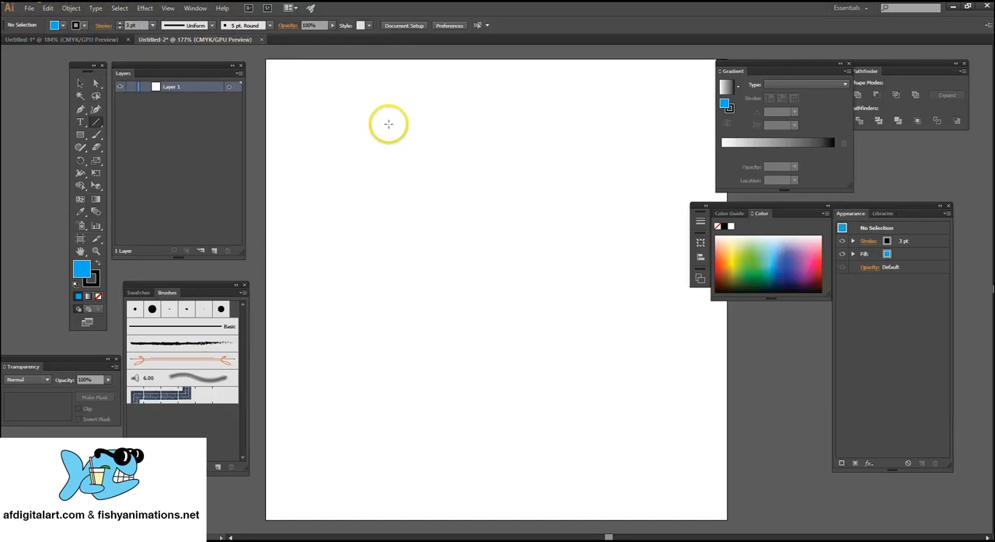
{"action": "mouse_move", "coordinate": [377, 118]}
{"action": "left_mouse_down"}
{"action": "mouse_move", "coordinate": [551, 222]}
{"action": "mouse_move", "coordinate": [546, 195]}
{"action": "left_mouse_up"}
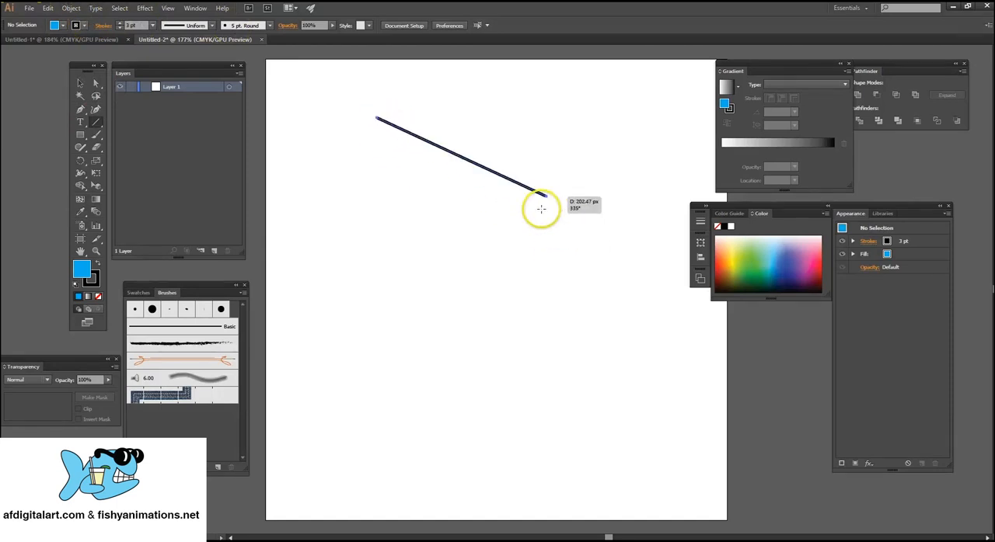
Select the drawn line, set its stroke to 2 pt and deselect it.
{"action": "left_click", "coordinate": [96, 84]}
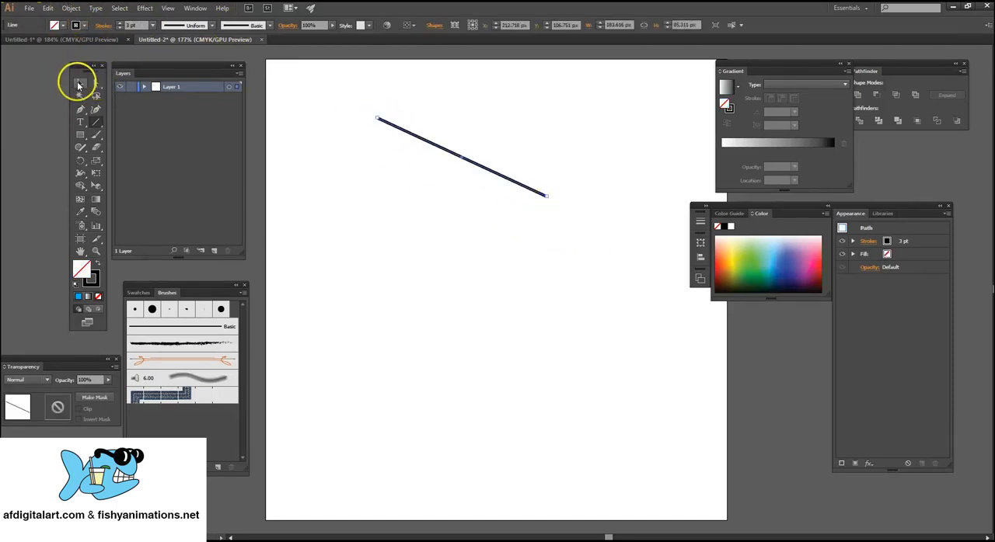
{"action": "left_click", "coordinate": [78, 85]}
{"action": "left_click", "coordinate": [486, 148]}
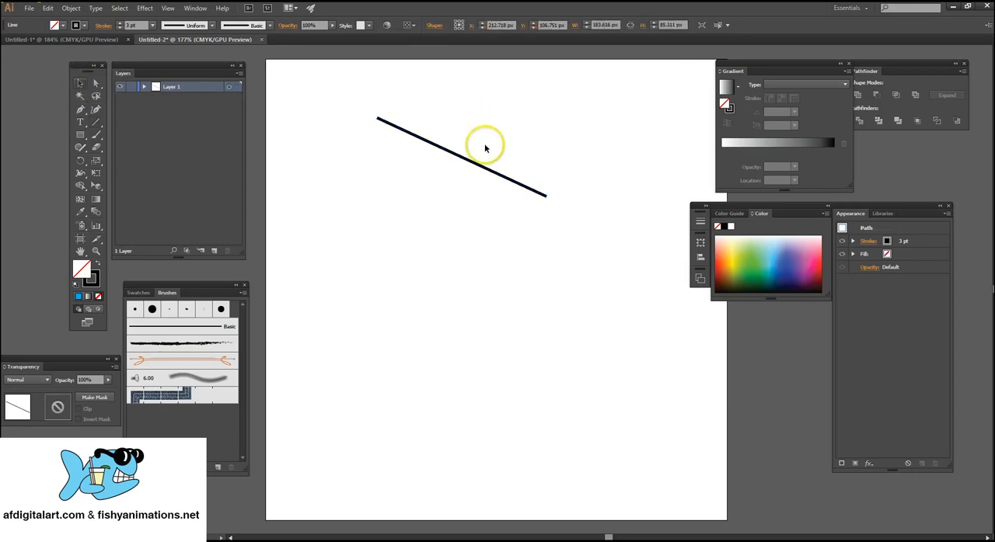
{"action": "left_click_drag", "start_coordinate": [488, 124], "coordinate": [424, 153]}
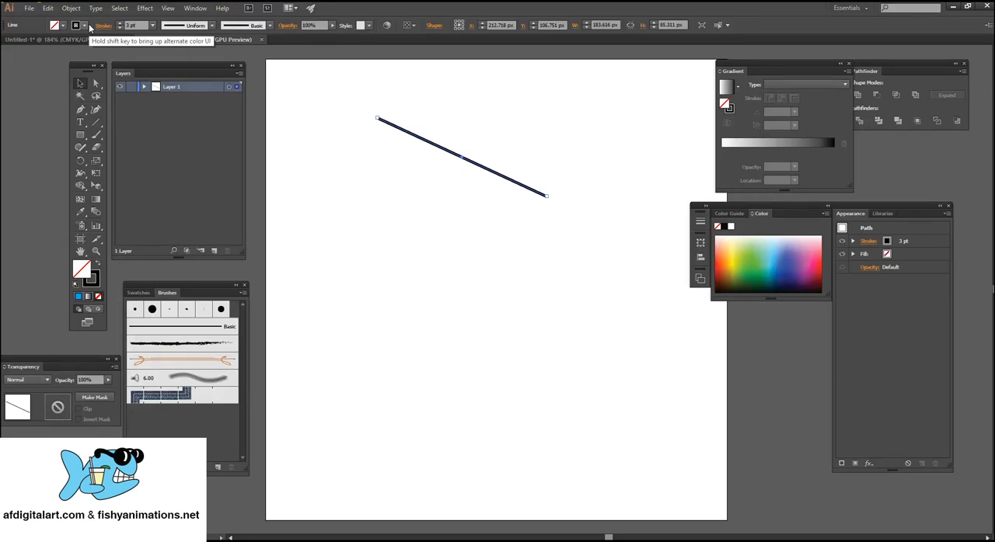
{"action": "left_click", "coordinate": [111, 27]}
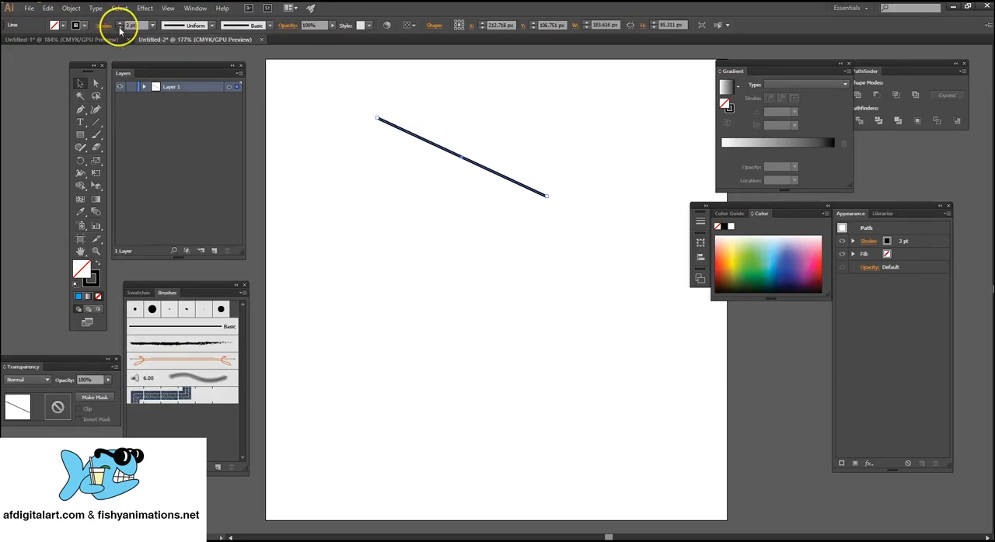
{"action": "left_click", "coordinate": [119, 29]}
{"action": "left_click", "coordinate": [521, 213]}
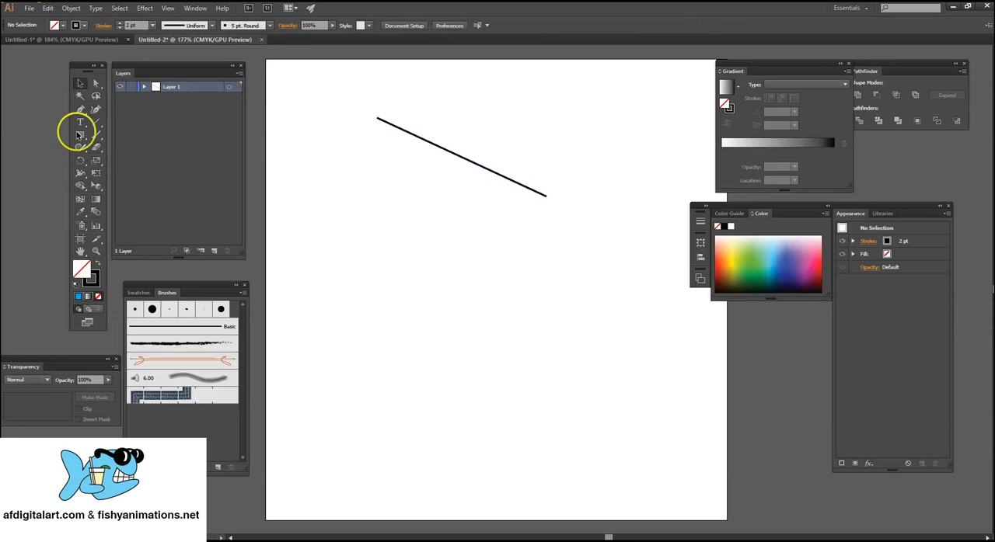
Draw a second line about 233 px long at 226° below the first and move its upper endpoint down to widen the gap.
{"action": "left_click", "coordinate": [96, 122]}
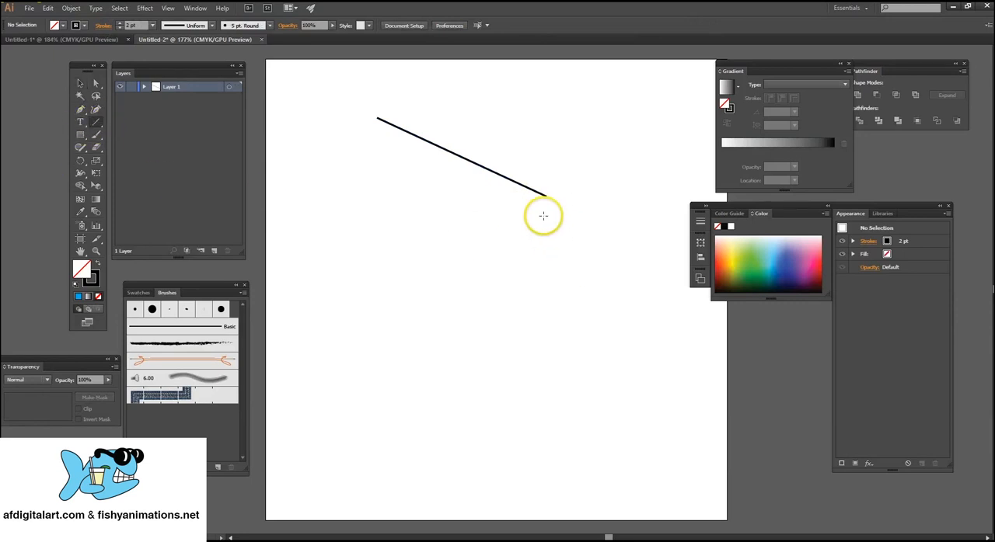
{"action": "left_click_drag", "start_coordinate": [543, 218], "coordinate": [394, 371]}
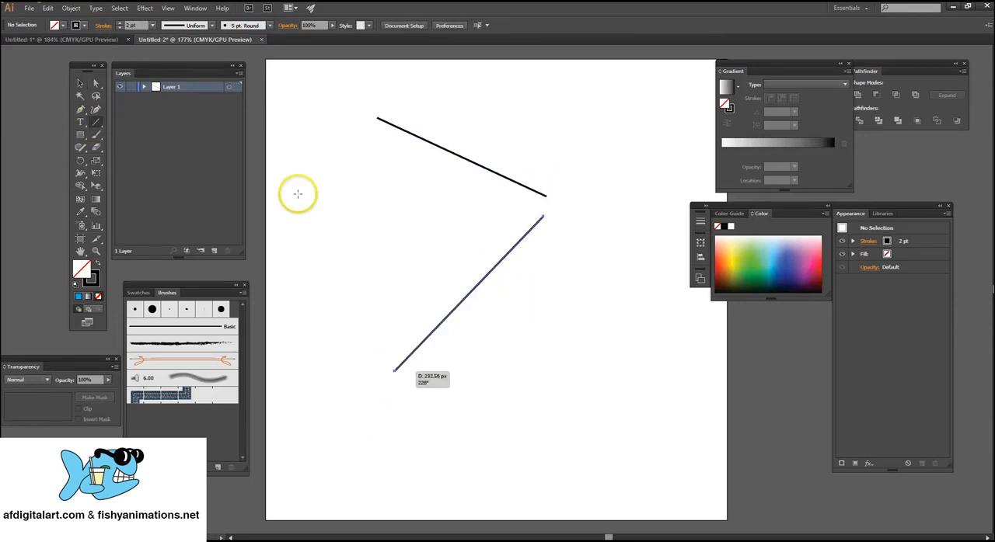
{"action": "left_click", "coordinate": [78, 84]}
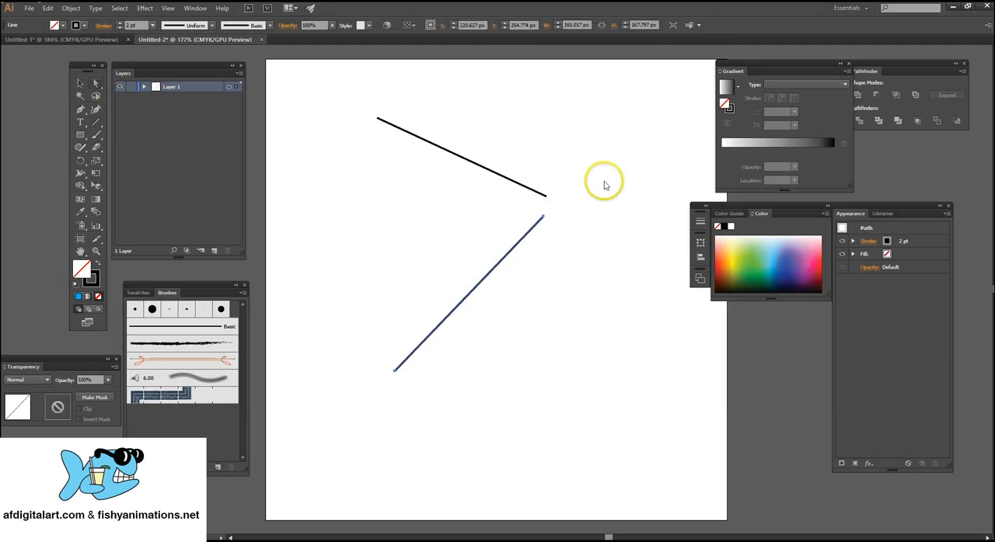
{"action": "left_click_drag", "start_coordinate": [563, 202], "coordinate": [536, 247]}
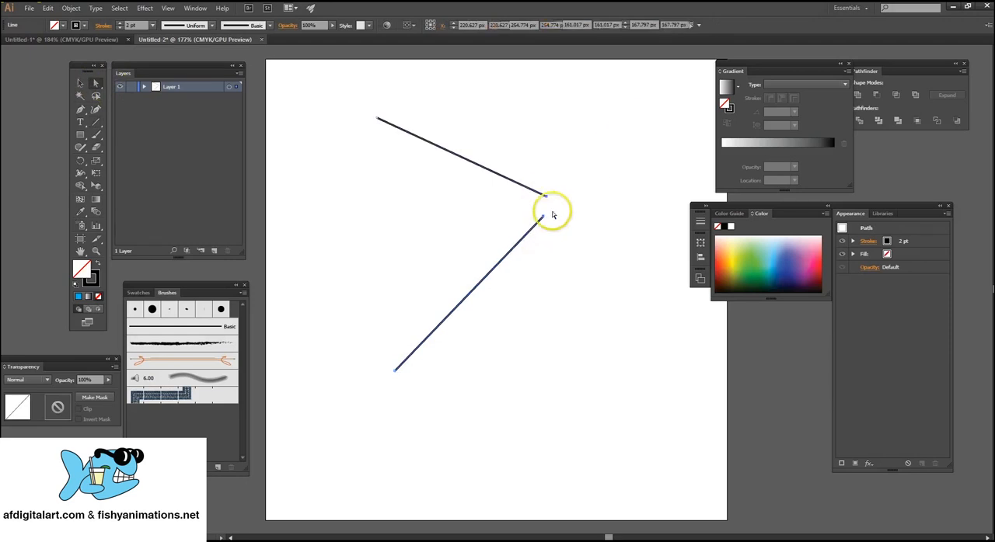
{"action": "left_click", "coordinate": [555, 219]}
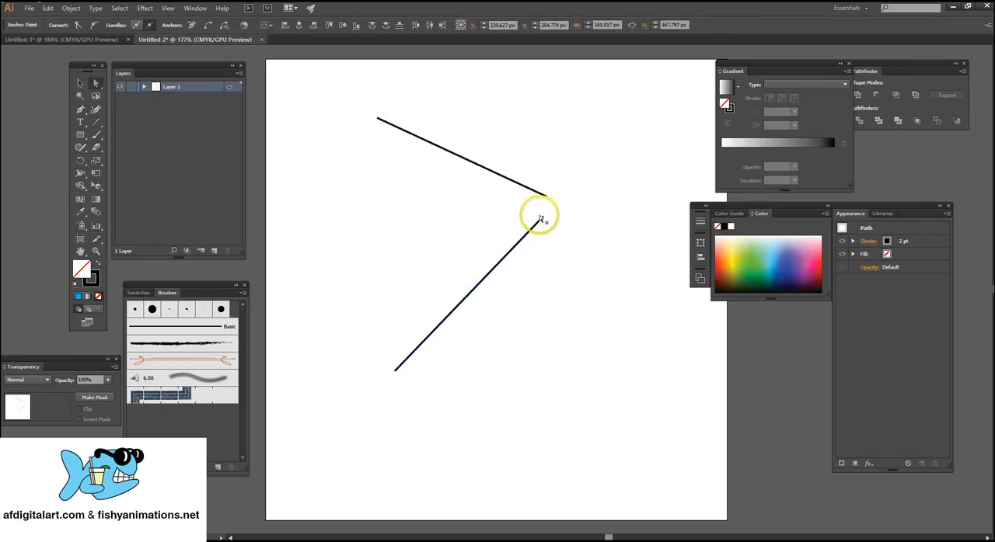
{"action": "left_click_drag", "start_coordinate": [544, 220], "coordinate": [546, 251]}
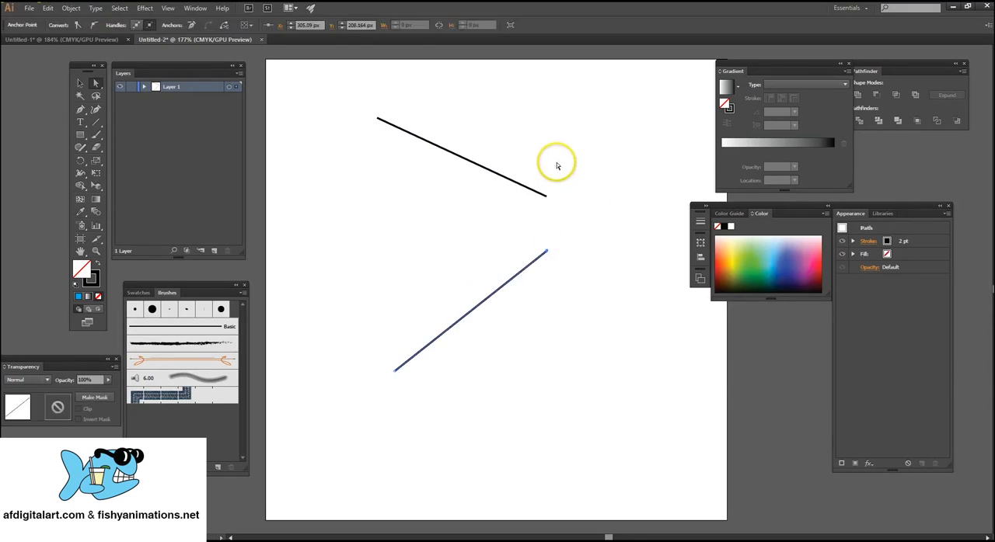
Select the facing right endpoints of the two lines and join them into one path.
{"action": "left_click_drag", "start_coordinate": [571, 177], "coordinate": [534, 278]}
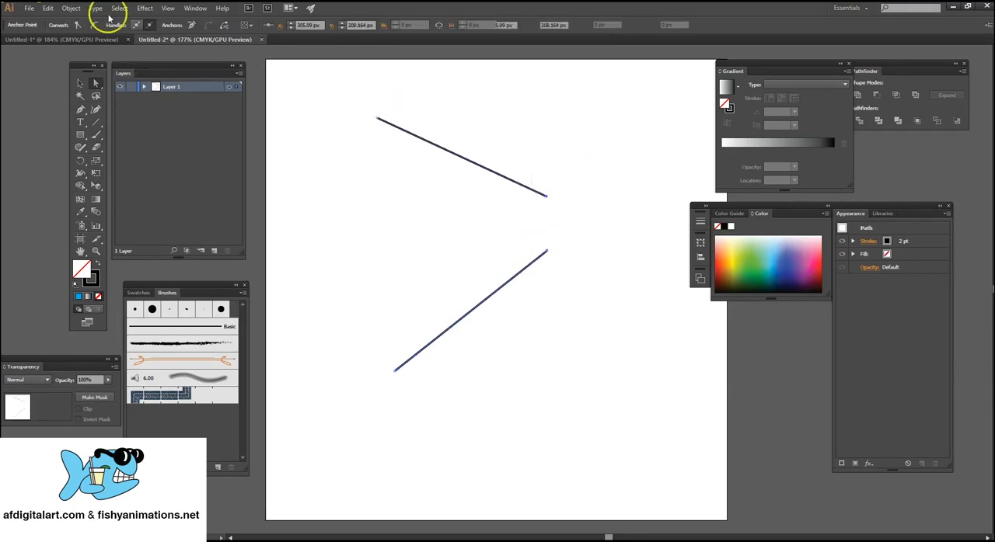
{"action": "left_click", "coordinate": [71, 8]}
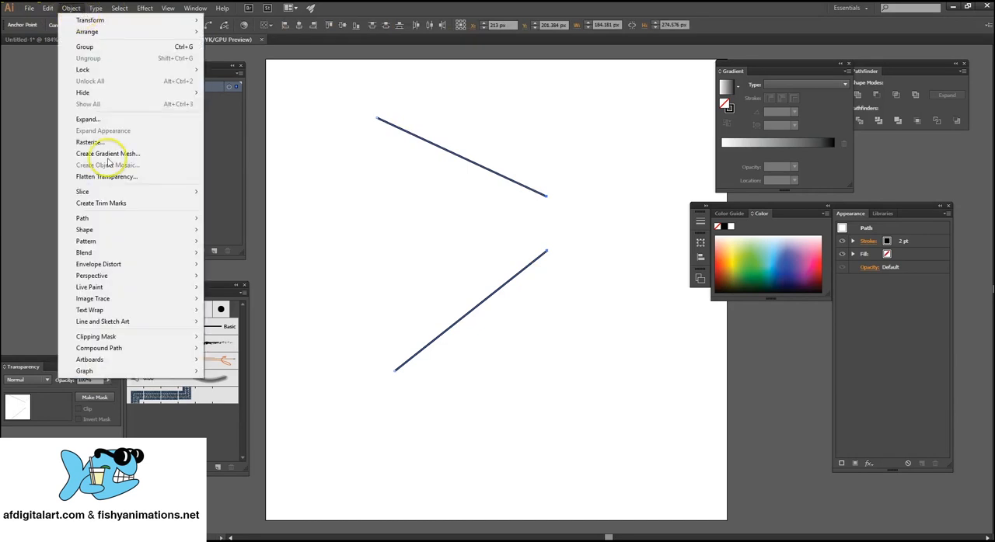
{"action": "mouse_move", "coordinate": [124, 219]}
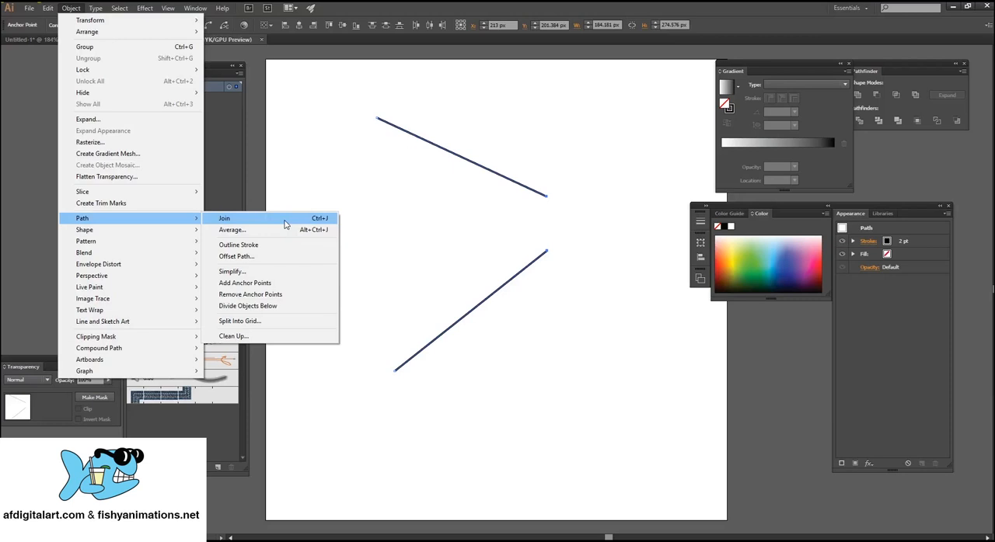
{"action": "left_click", "coordinate": [284, 223]}
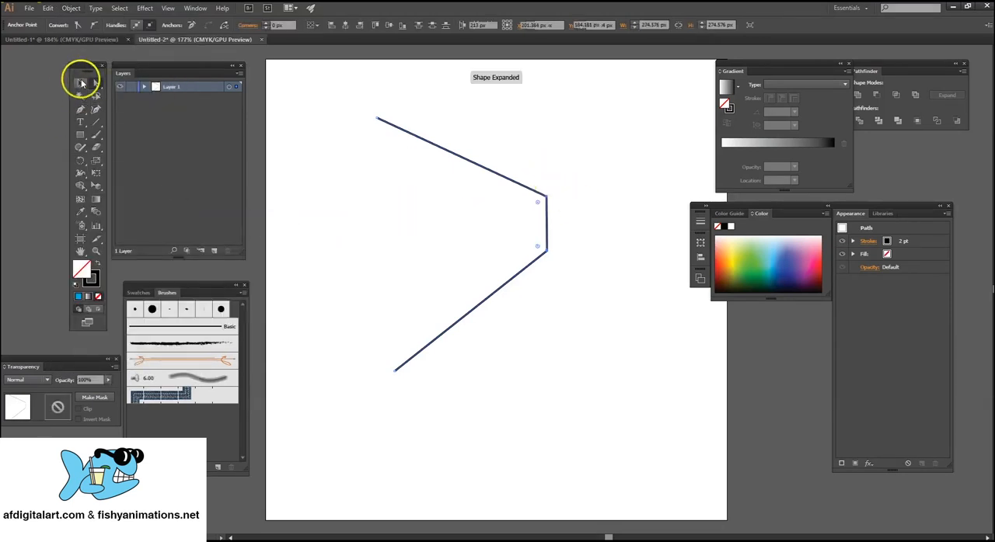
Move the joined path's upper corner anchor inward to the left and slightly down.
{"action": "left_click", "coordinate": [80, 82]}
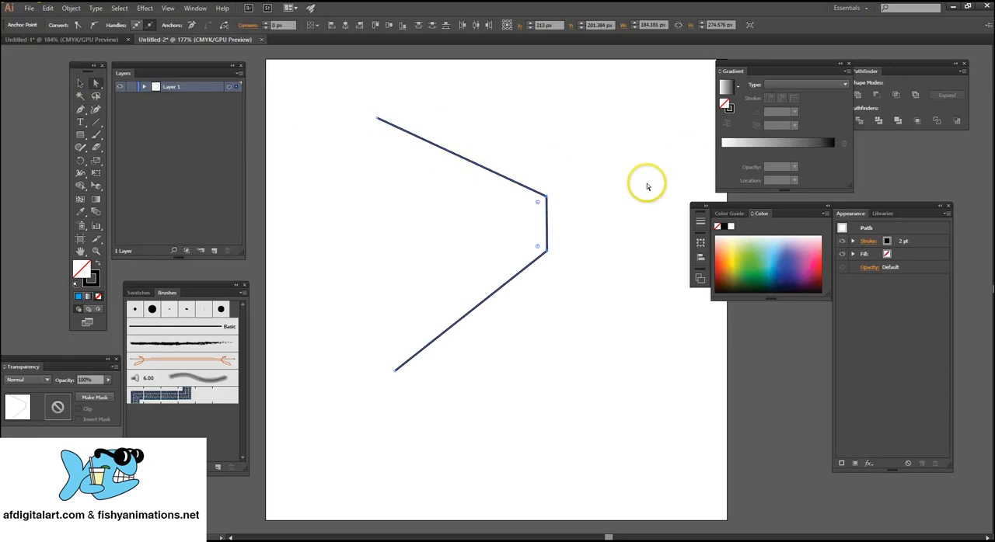
{"action": "left_click", "coordinate": [579, 185]}
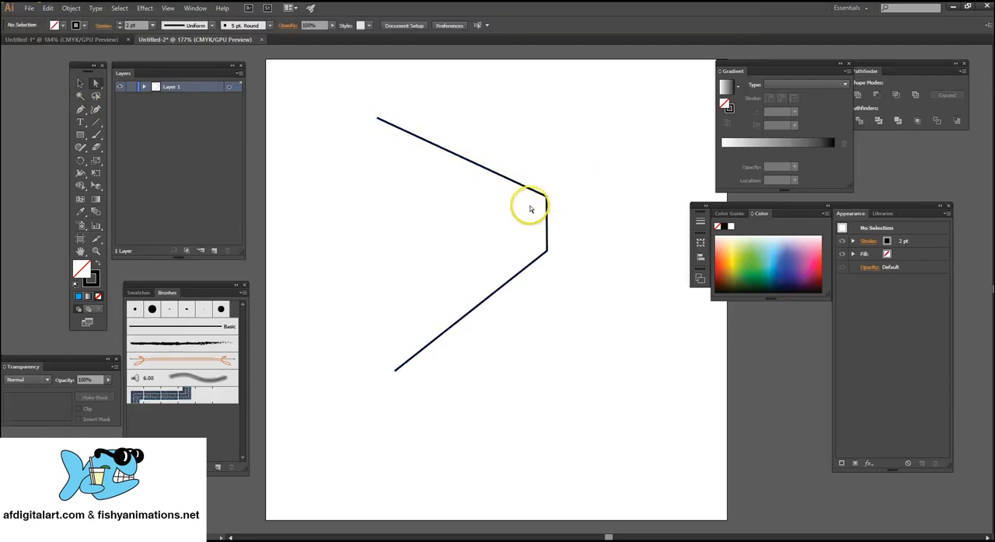
{"action": "left_click_drag", "start_coordinate": [546, 196], "coordinate": [480, 210]}
Draw a nearly vertical line about 220 px tall across the open side of the joined path, starting near its upper endpoint.
{"action": "left_click", "coordinate": [97, 123]}
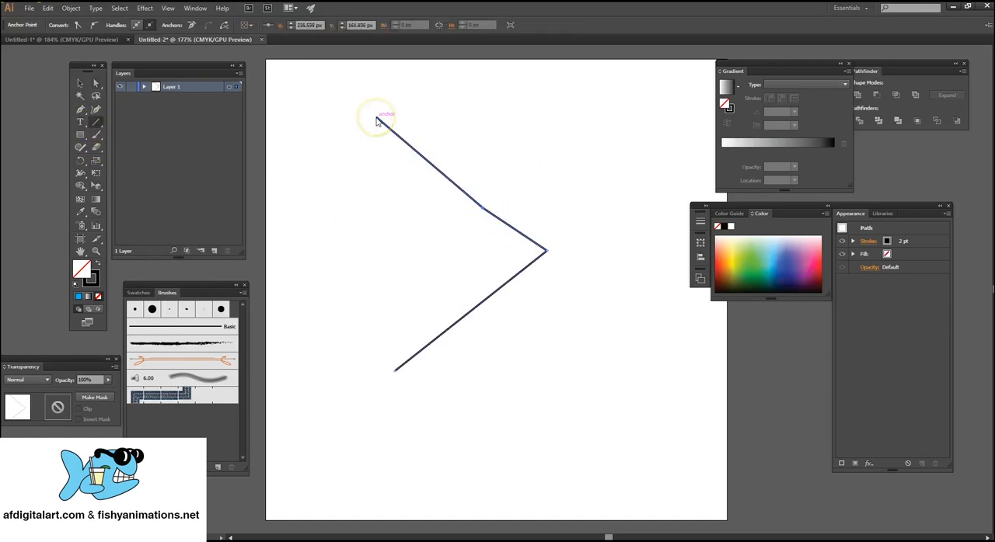
{"action": "left_click_drag", "start_coordinate": [374, 125], "coordinate": [383, 327]}
Join the new line's upper endpoint to the path's upper endpoint and move the line's upper anchor down and outward to the left.
{"action": "left_click", "coordinate": [96, 83]}
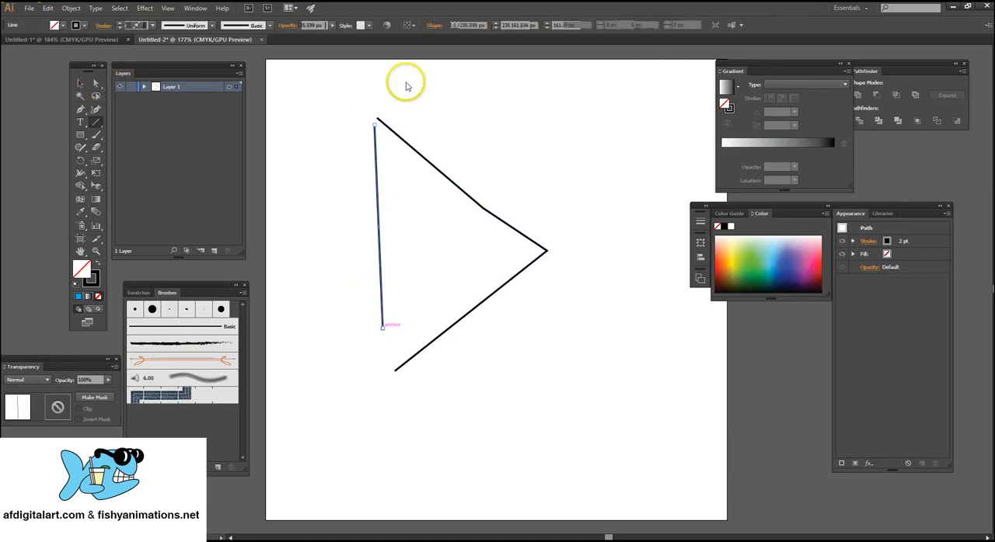
{"action": "left_click_drag", "start_coordinate": [349, 98], "coordinate": [391, 131]}
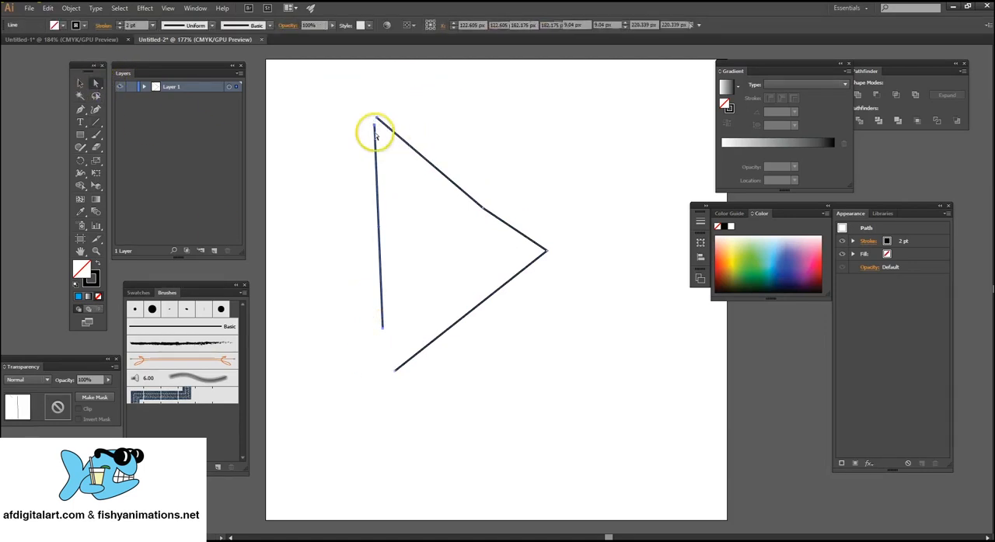
{"action": "left_click", "coordinate": [78, 11]}
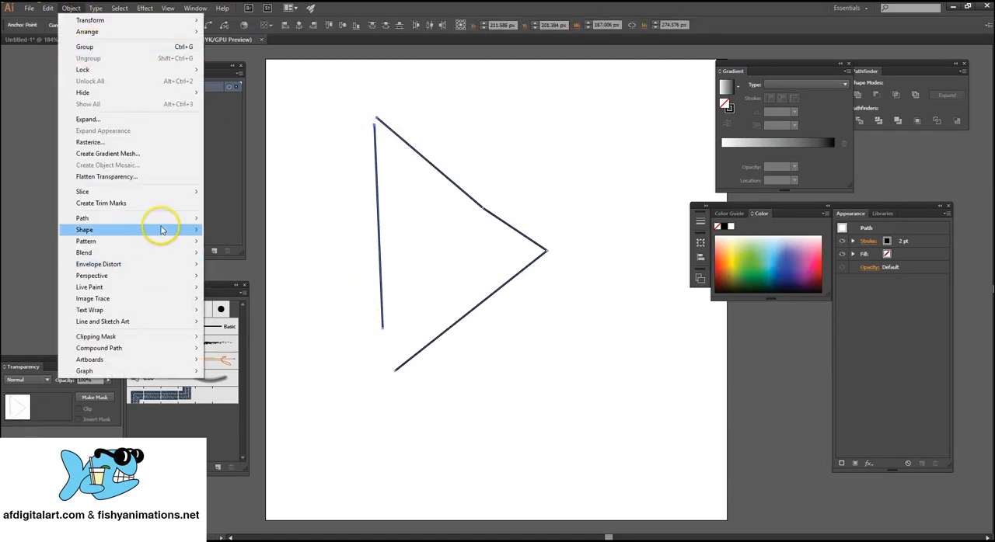
{"action": "mouse_move", "coordinate": [178, 217]}
{"action": "left_click", "coordinate": [240, 222]}
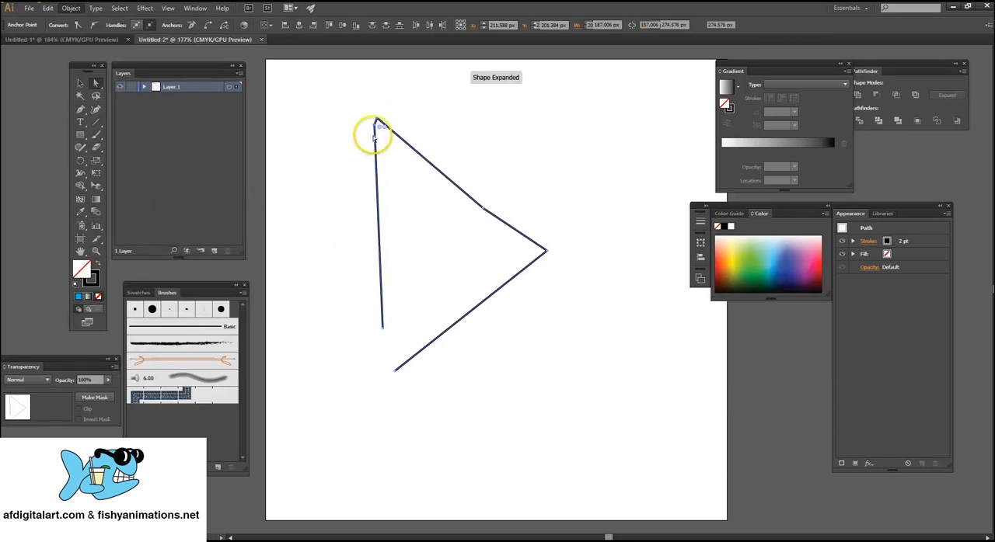
{"action": "left_click", "coordinate": [340, 127]}
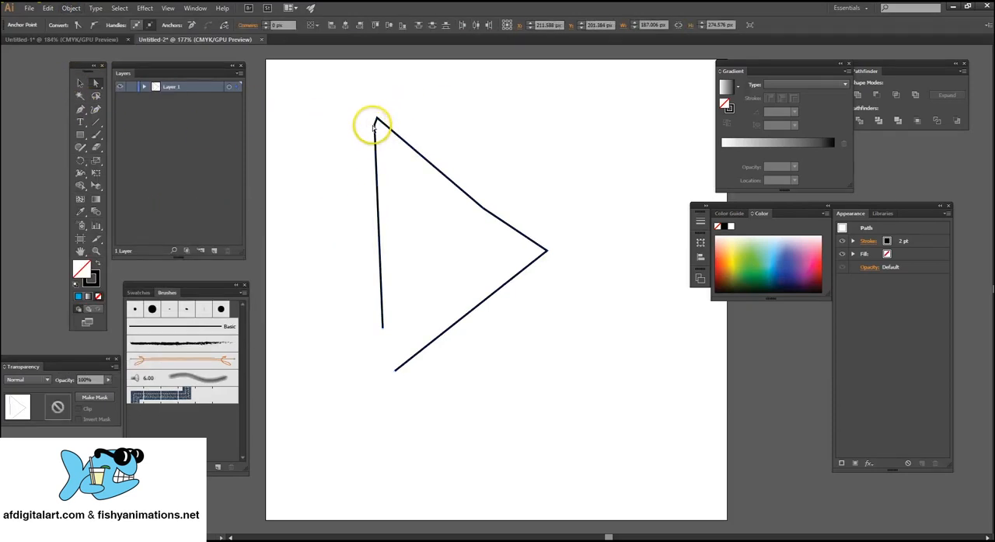
{"action": "left_click_drag", "start_coordinate": [380, 126], "coordinate": [347, 197]}
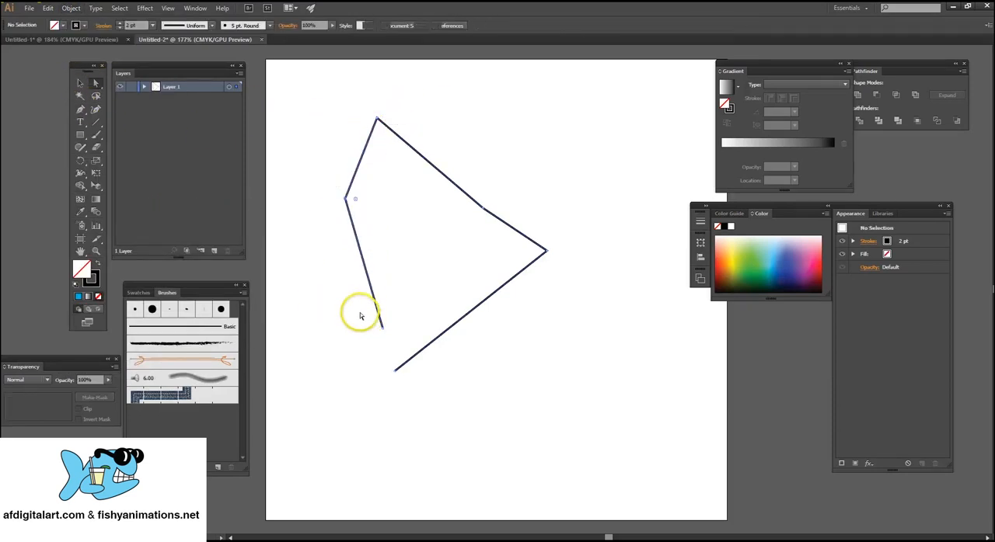
Join the two remaining lower endpoints to close the path and move the former line end outward to the left.
{"action": "left_click_drag", "start_coordinate": [345, 309], "coordinate": [412, 376]}
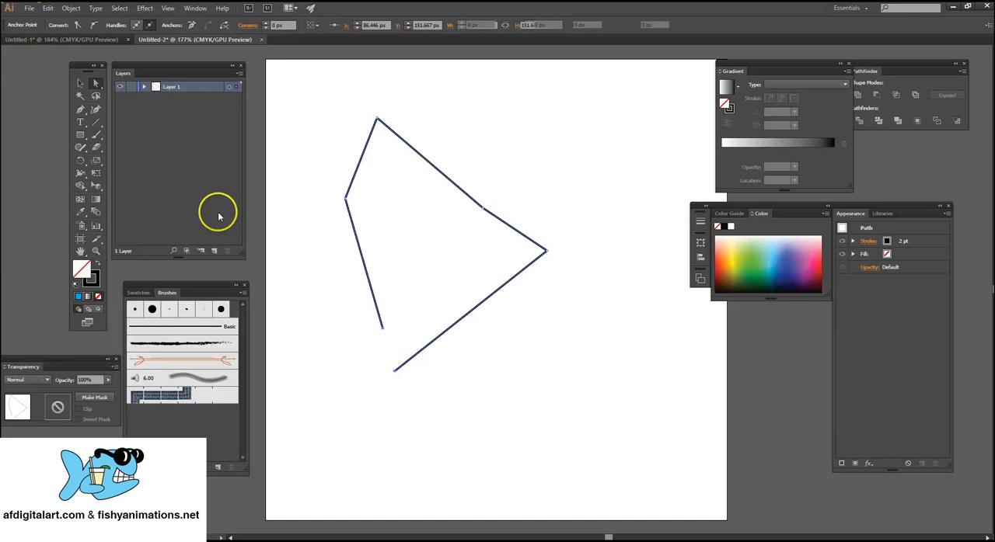
{"action": "left_click", "coordinate": [83, 8]}
{"action": "mouse_move", "coordinate": [160, 218]}
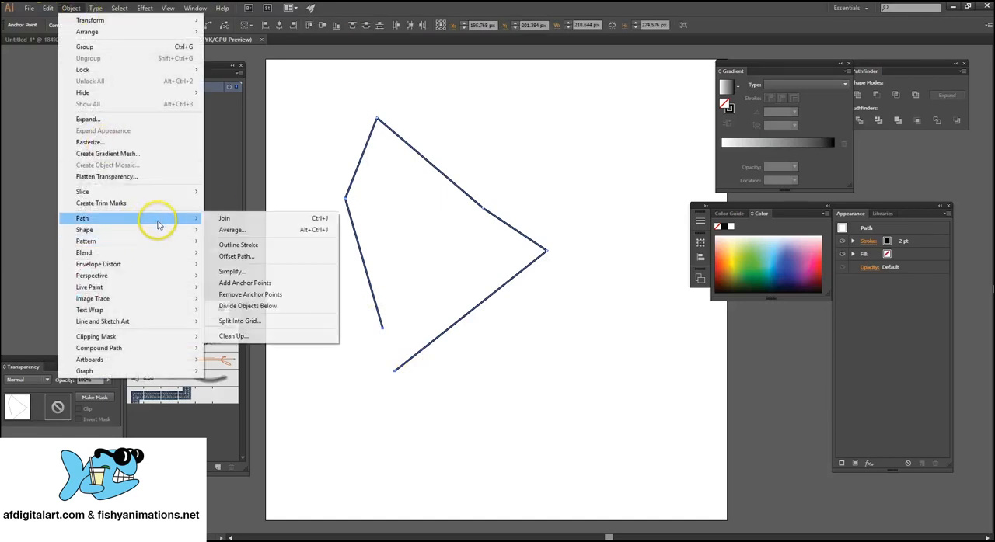
{"action": "left_click", "coordinate": [229, 222]}
{"action": "left_click", "coordinate": [363, 332]}
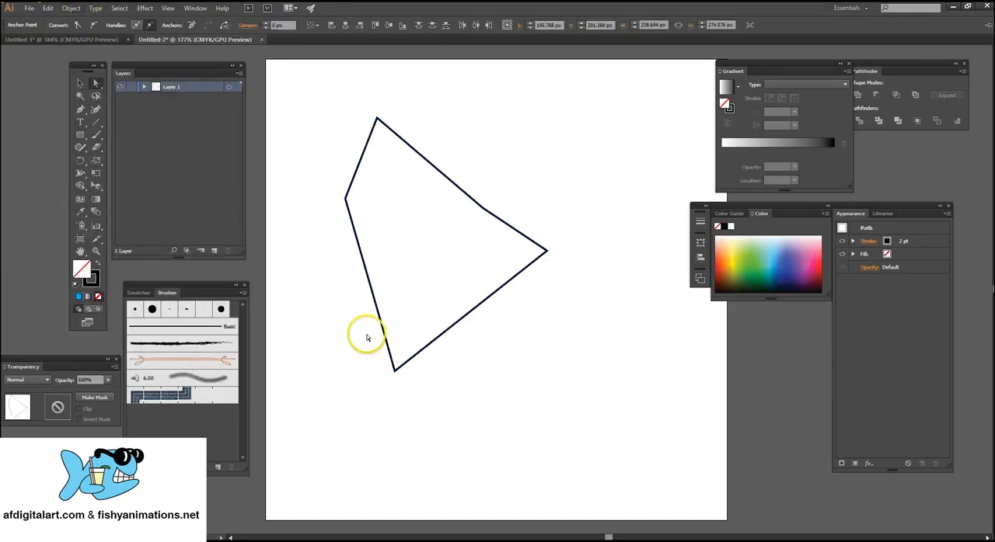
{"action": "left_click_drag", "start_coordinate": [383, 330], "coordinate": [319, 296]}
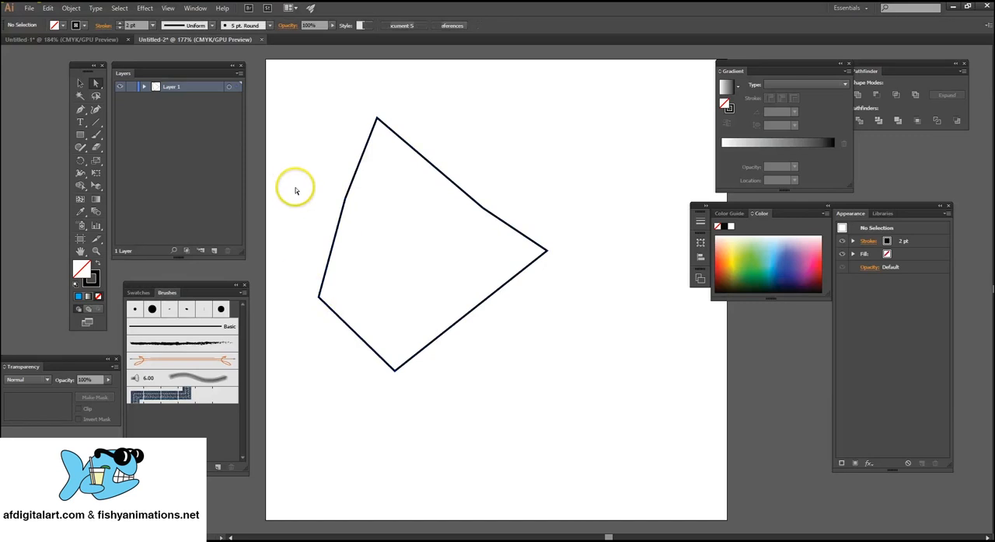
Check that the closed outline can be selected as one object and deselect it.
{"action": "left_click", "coordinate": [81, 84]}
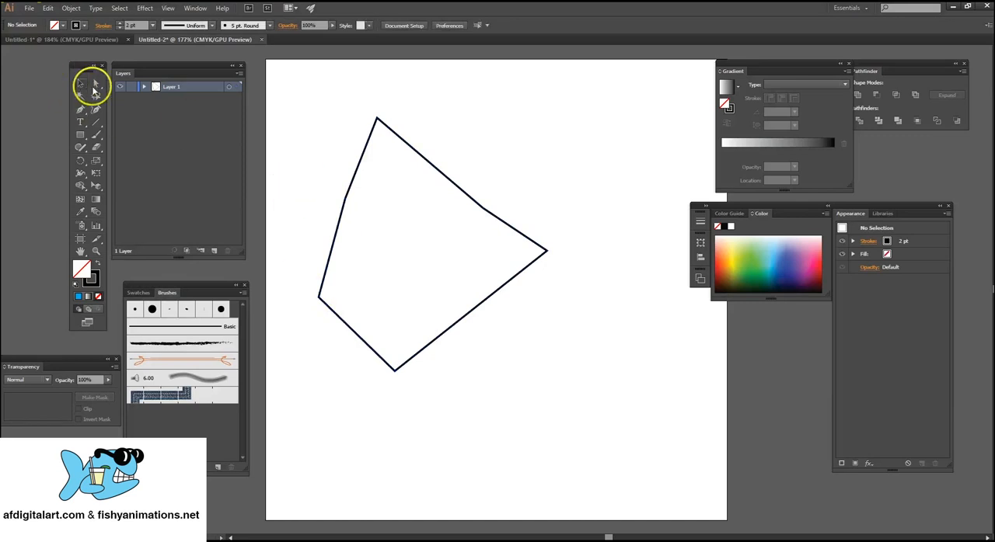
{"action": "left_click", "coordinate": [460, 182]}
{"action": "left_click", "coordinate": [588, 216]}
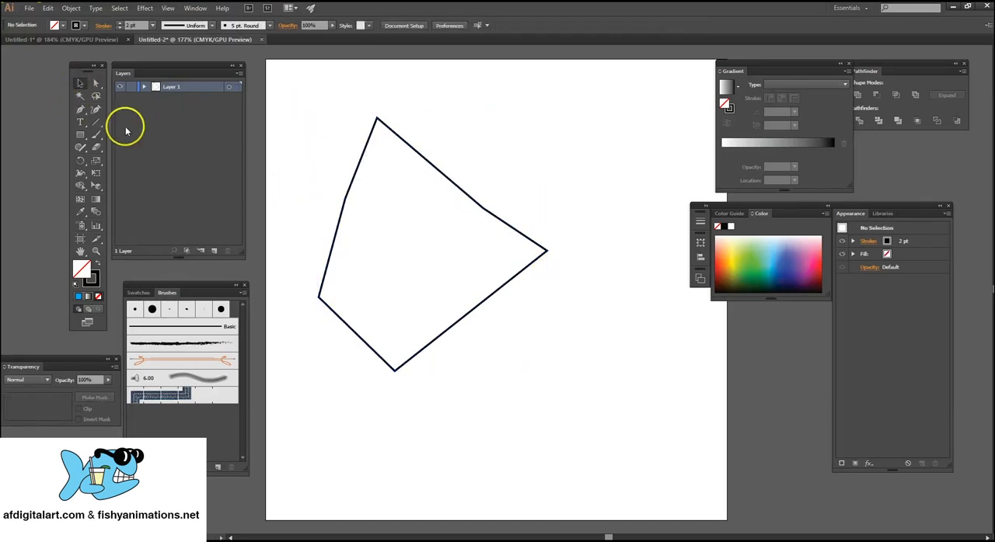
Add three anchor points to the closed shape: one on each of the two upper-right edges and one on the lower-right edge.
{"action": "left_click", "coordinate": [81, 113]}
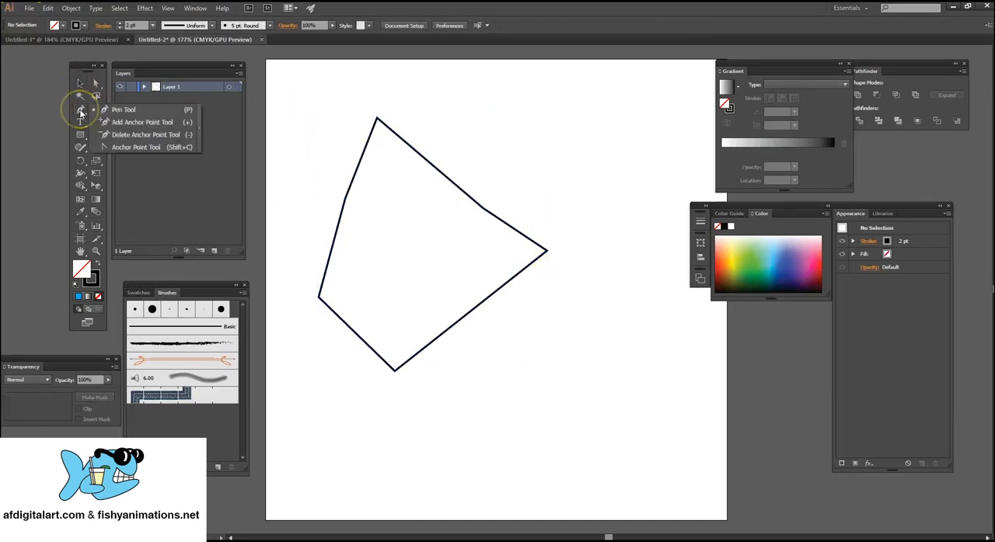
{"action": "left_click", "coordinate": [161, 123]}
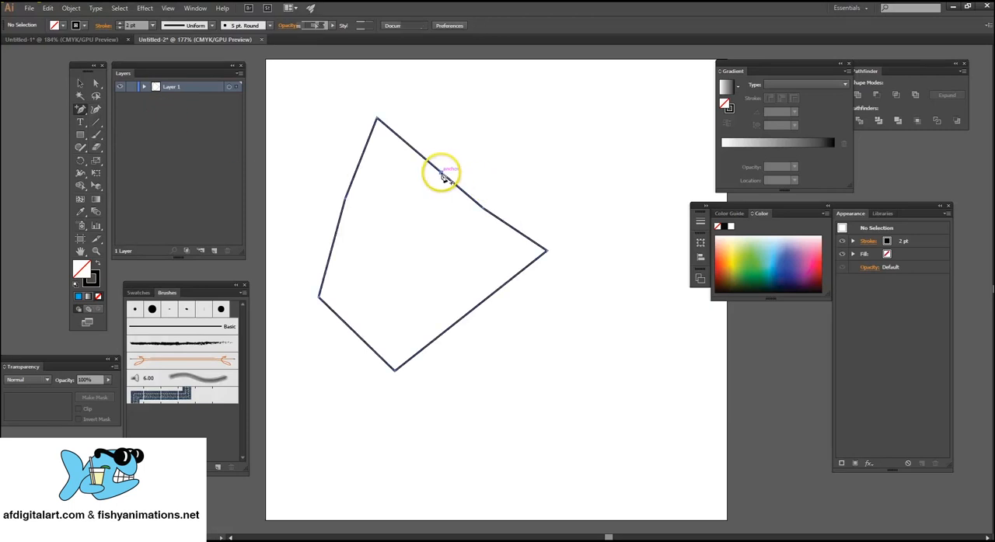
{"action": "left_click", "coordinate": [517, 229]}
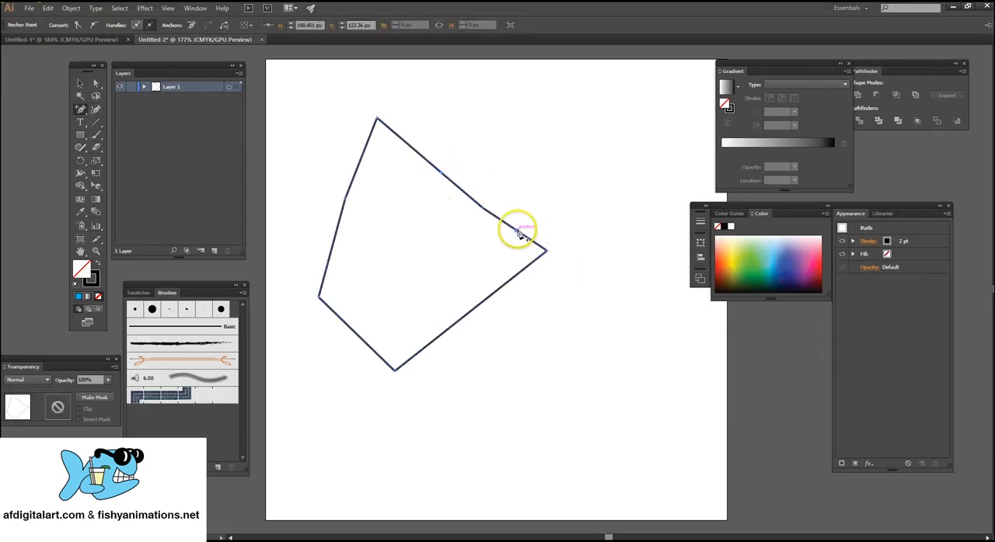
{"action": "left_click", "coordinate": [488, 296]}
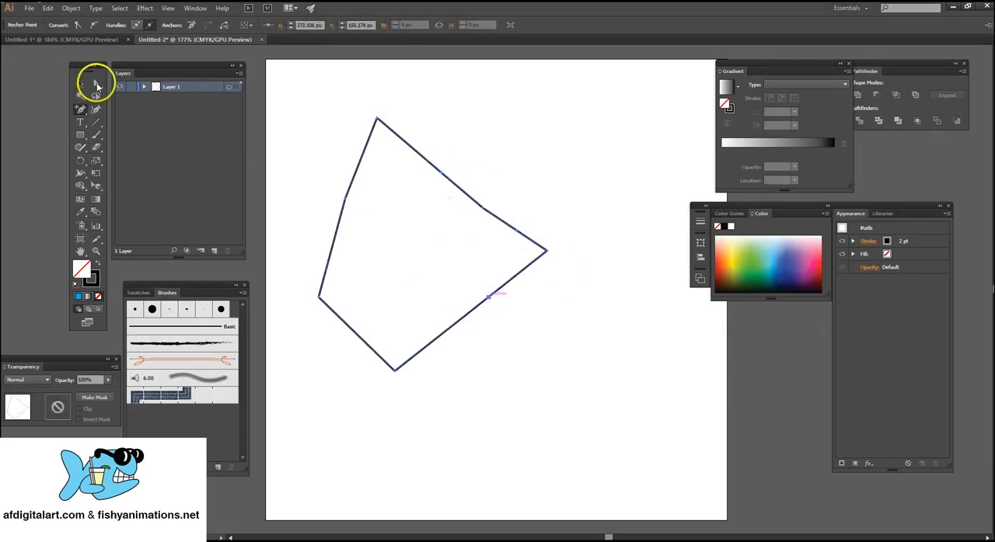
Move the anchor between the two upper added points up and right, and the lower-right edge's added point outward to about X 325, Y 292 px.
{"action": "left_click", "coordinate": [95, 83]}
{"action": "left_click", "coordinate": [483, 209]}
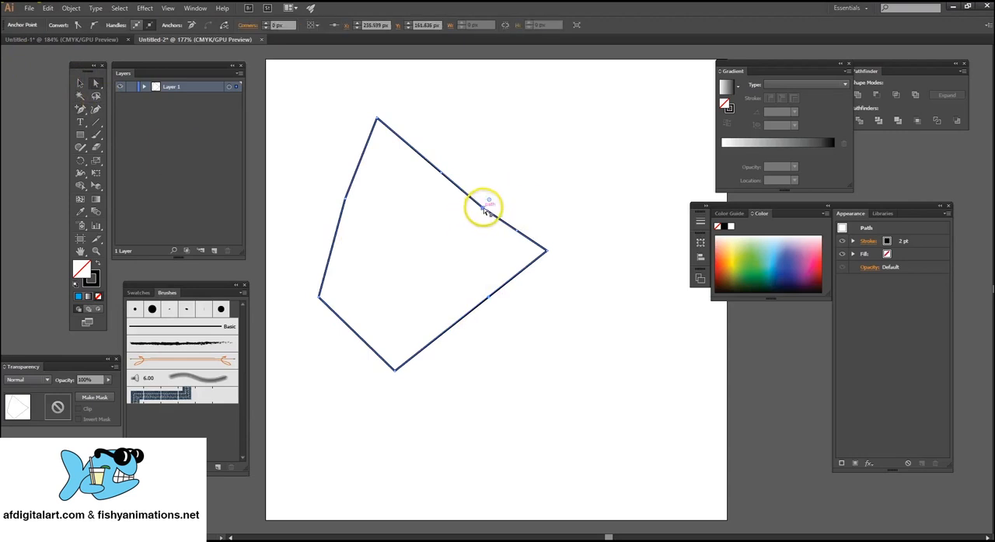
{"action": "left_click_drag", "start_coordinate": [483, 208], "coordinate": [517, 142]}
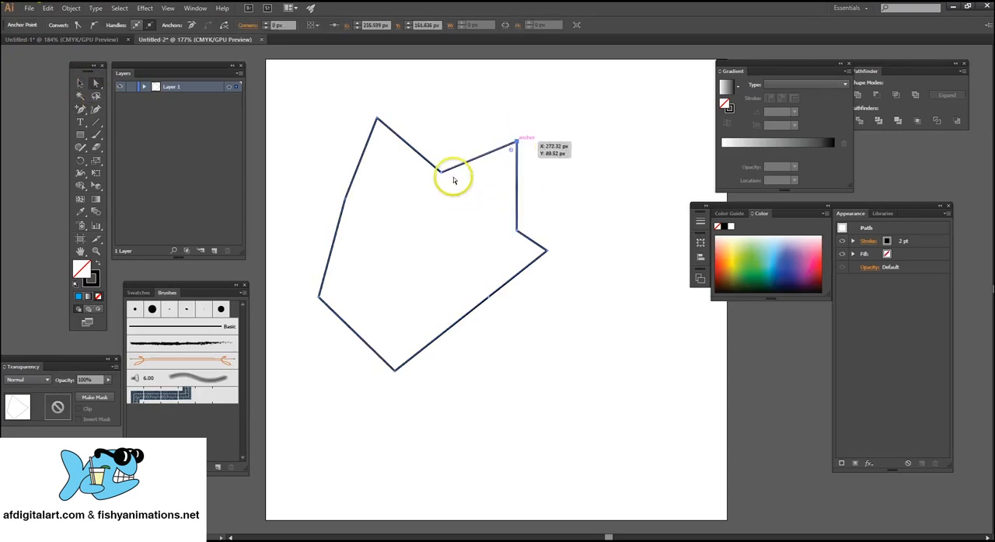
{"action": "left_click", "coordinate": [491, 304]}
{"action": "left_click_drag", "start_coordinate": [489, 302], "coordinate": [565, 328]}
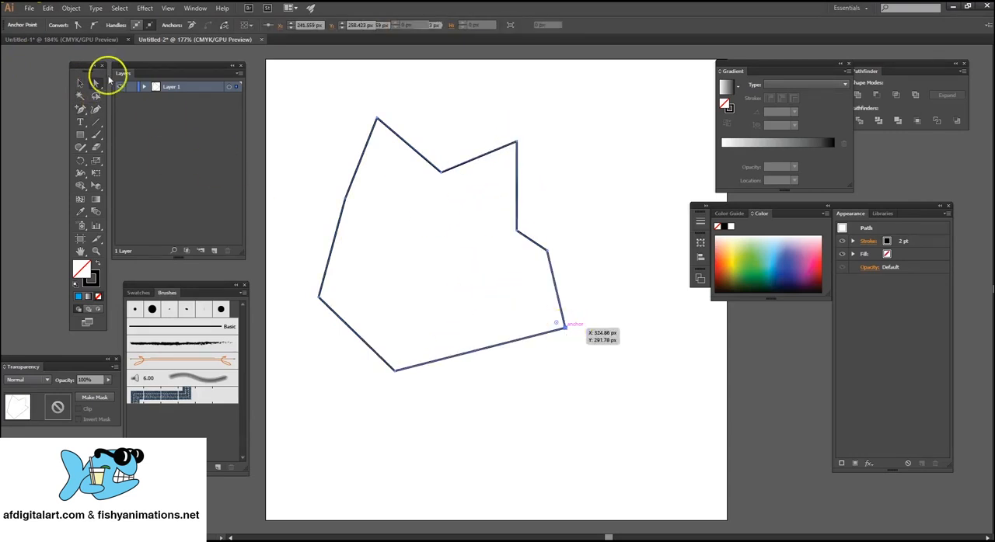
Select the whole reshaped polygon and delete it.
{"action": "left_click", "coordinate": [80, 83]}
{"action": "left_click_drag", "start_coordinate": [333, 84], "coordinate": [528, 225]}
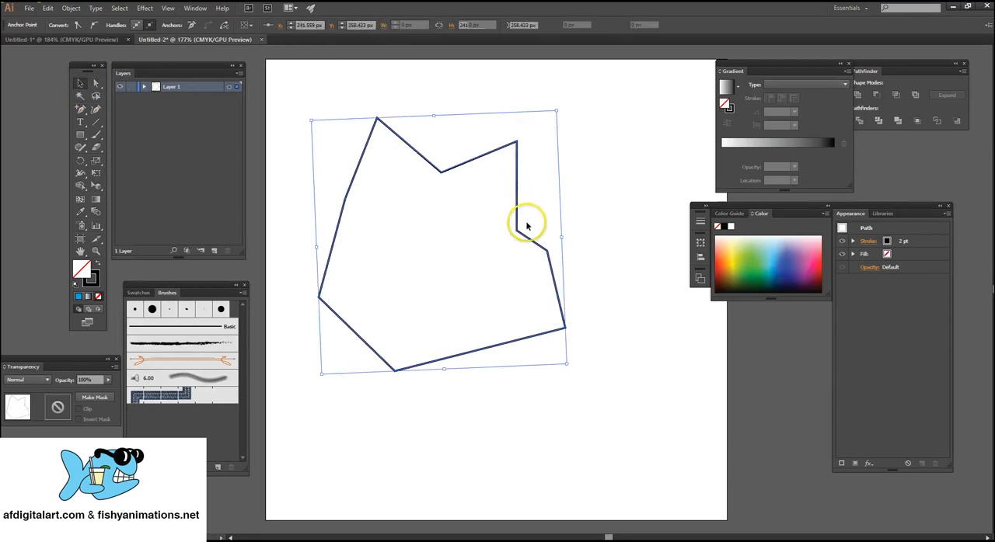
{"action": "key", "text": "Delete"}
Draw an upright rectangle about 115 × 204 px in the upper middle of the artboard with the Rectangle tool.
{"action": "left_click_drag", "start_coordinate": [80, 109], "coordinate": [161, 137]}
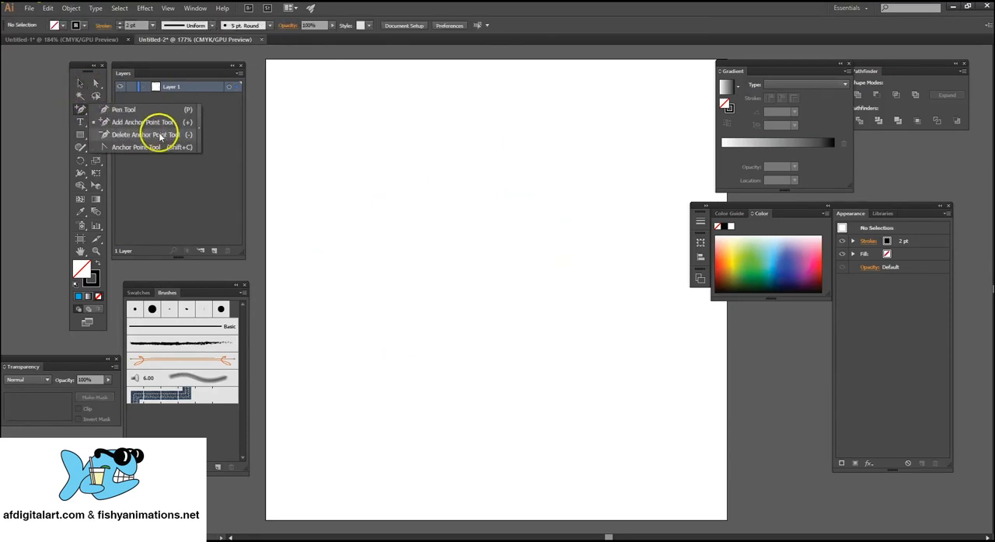
{"action": "left_click", "coordinate": [81, 126]}
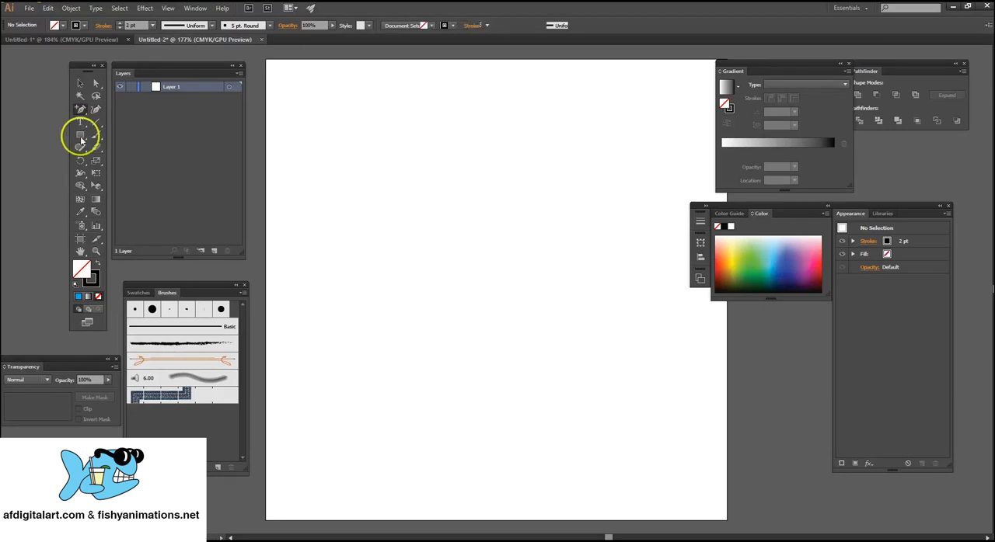
{"action": "left_click_drag", "start_coordinate": [82, 139], "coordinate": [81, 139]}
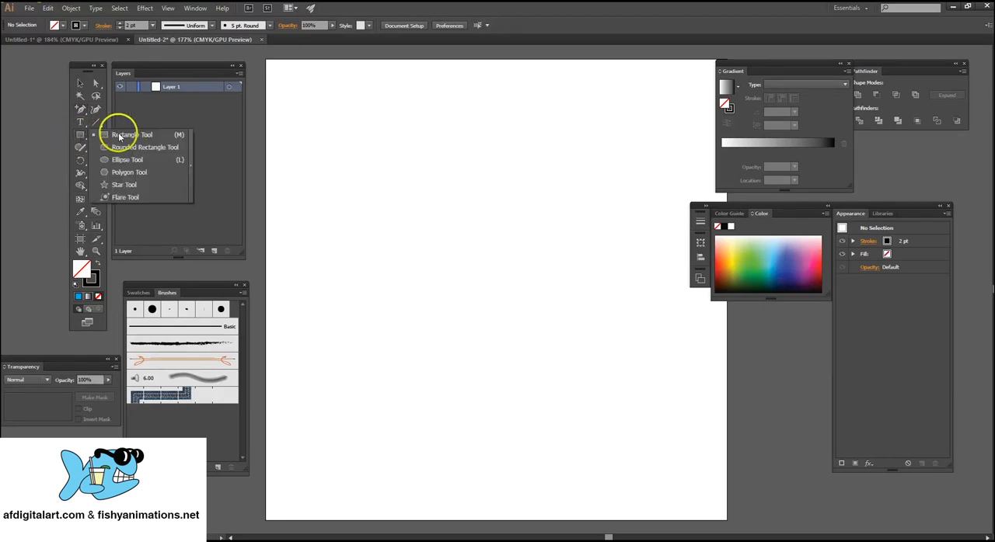
{"action": "left_click", "coordinate": [109, 137]}
{"action": "mouse_move", "coordinate": [437, 120]}
{"action": "left_mouse_down"}
{"action": "mouse_move", "coordinate": [538, 191]}
{"action": "mouse_move", "coordinate": [543, 308]}
{"action": "left_mouse_up"}
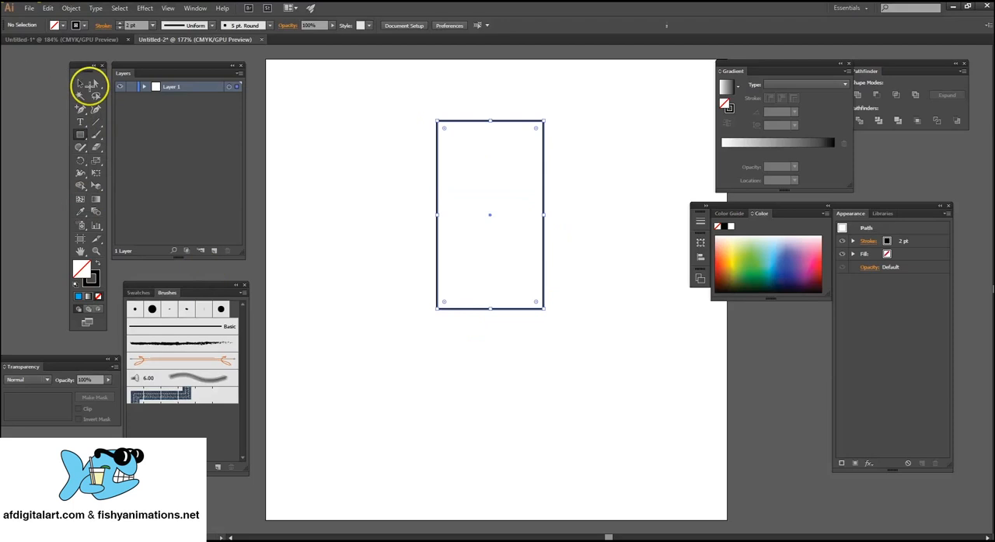
Add an anchor point at the middle of the rectangle's top edge and another on the upper part of its right edge.
{"action": "left_click_drag", "start_coordinate": [80, 109], "coordinate": [81, 110]}
{"action": "left_click", "coordinate": [109, 123]}
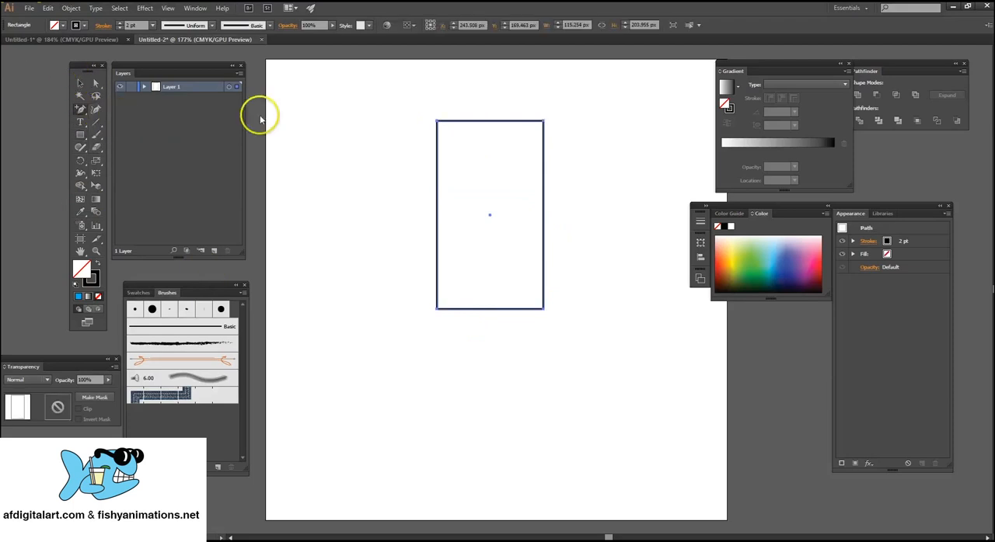
{"action": "left_click", "coordinate": [488, 120]}
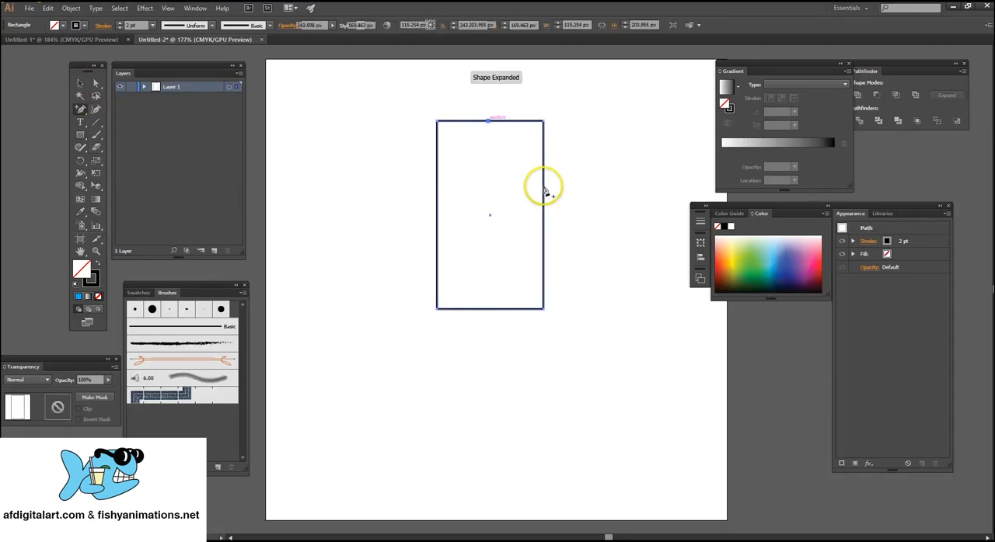
{"action": "left_click", "coordinate": [543, 185]}
Reshape the rectangle: raise the top added anchor, move the side one to about X 397, Y 138 px and the lower-left corner to X 231, Y 155 px.
{"action": "left_click", "coordinate": [94, 84]}
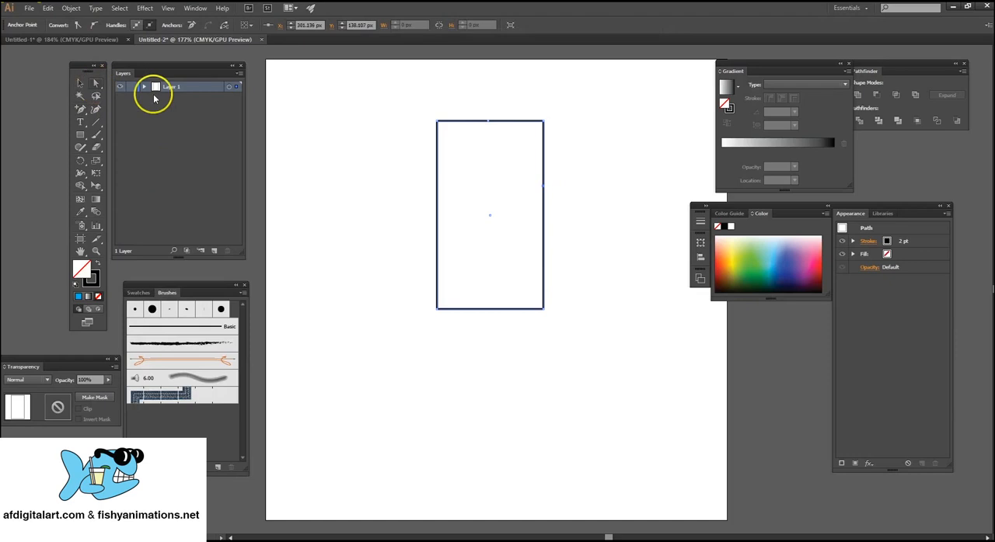
{"action": "left_click_drag", "start_coordinate": [480, 102], "coordinate": [490, 82]}
{"action": "left_click_drag", "start_coordinate": [543, 185], "coordinate": [631, 187]}
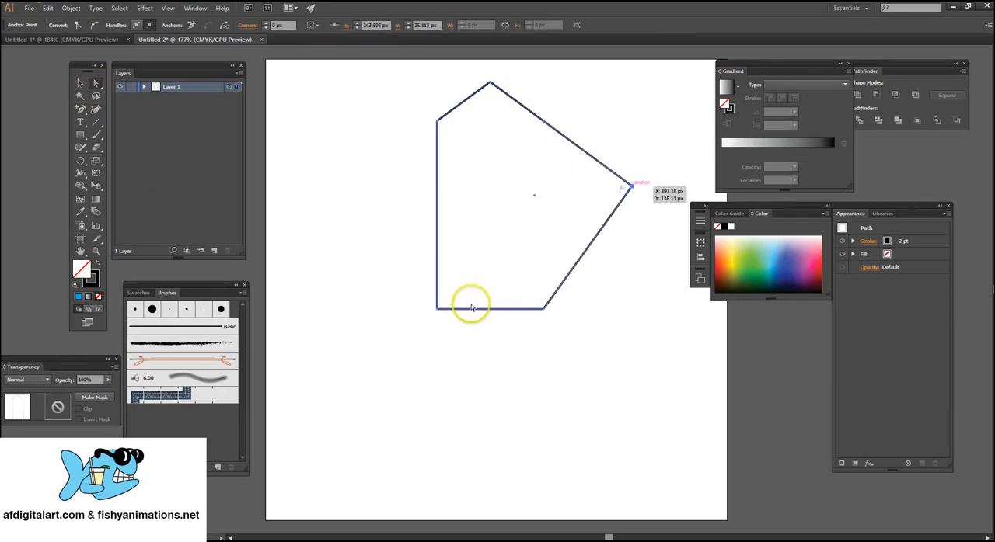
{"action": "left_click_drag", "start_coordinate": [437, 309], "coordinate": [478, 201]}
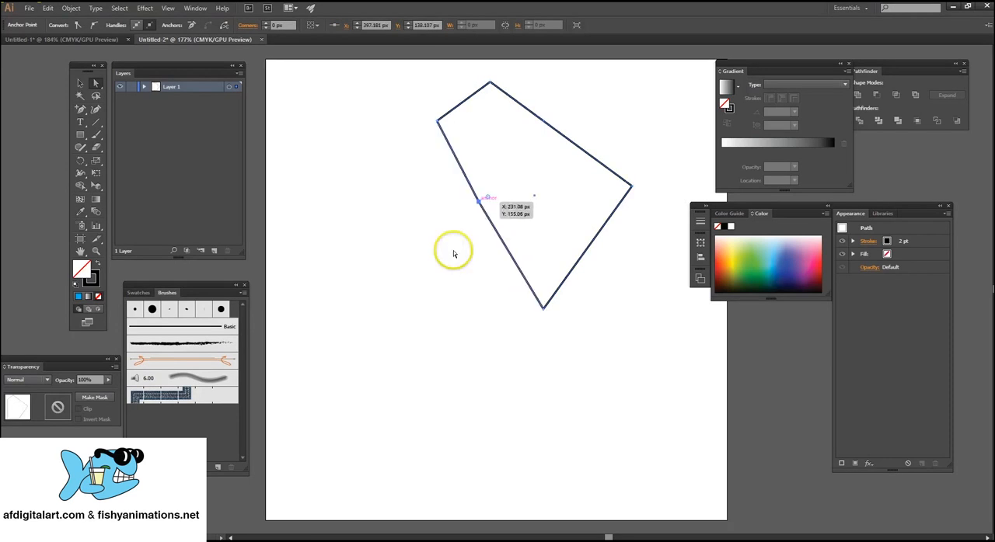
Select the whole reshaped rectangle, fill it with red and deselect it.
{"action": "left_click", "coordinate": [80, 83]}
{"action": "left_click_drag", "start_coordinate": [437, 80], "coordinate": [679, 281]}
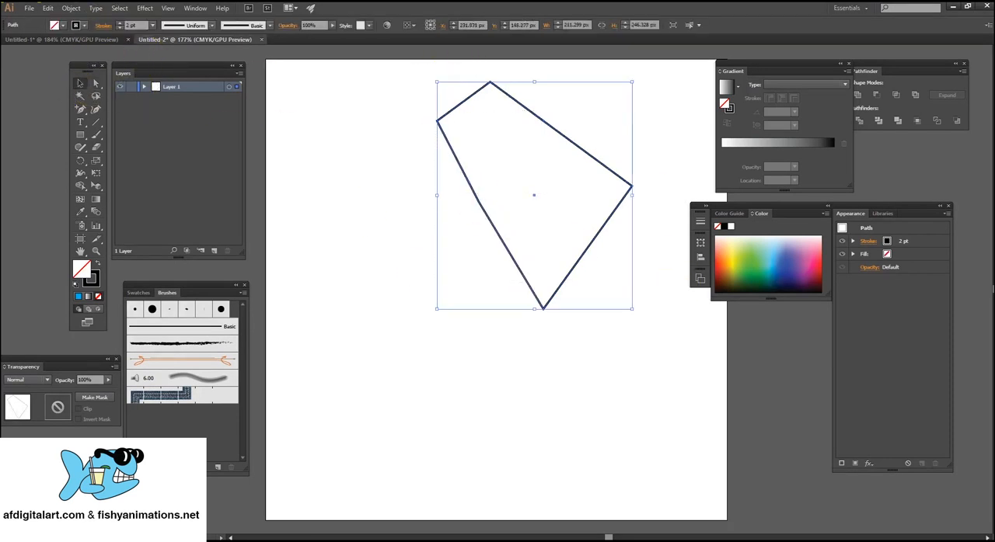
{"action": "left_click", "coordinate": [62, 26]}
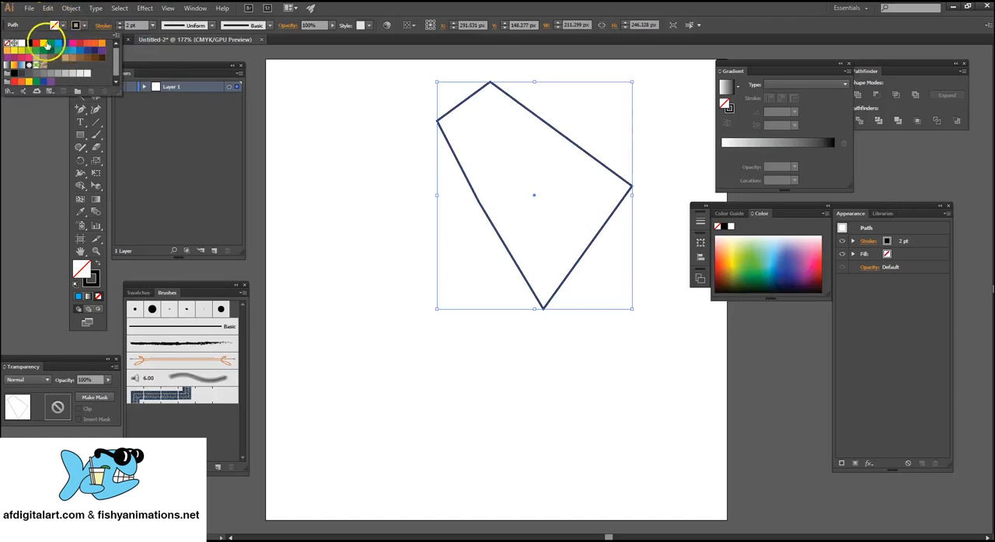
{"action": "left_click", "coordinate": [39, 46]}
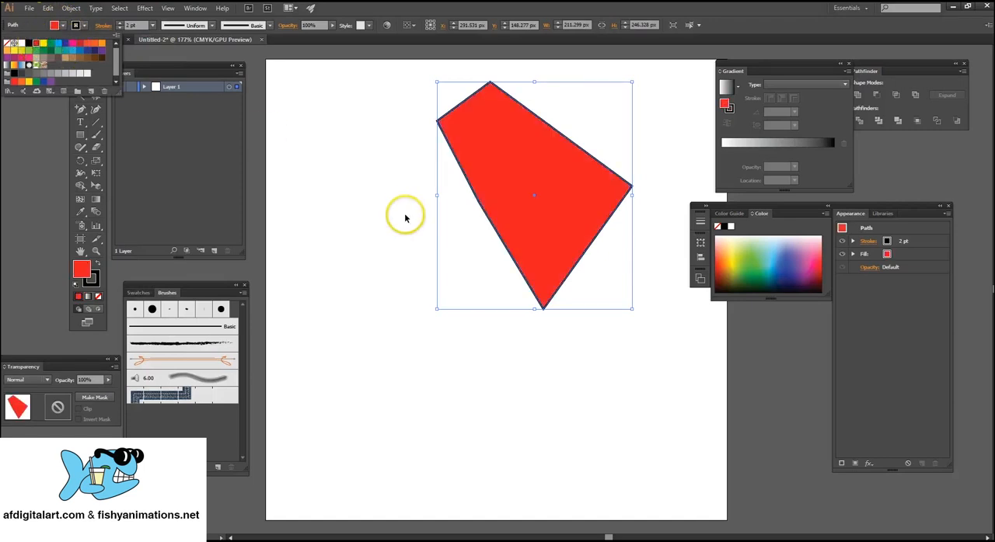
{"action": "left_click", "coordinate": [377, 156]}
Move the red shape left and slightly down on the artboard and select it again.
{"action": "left_click_drag", "start_coordinate": [524, 155], "coordinate": [418, 201]}
{"action": "left_click", "coordinate": [603, 226]}
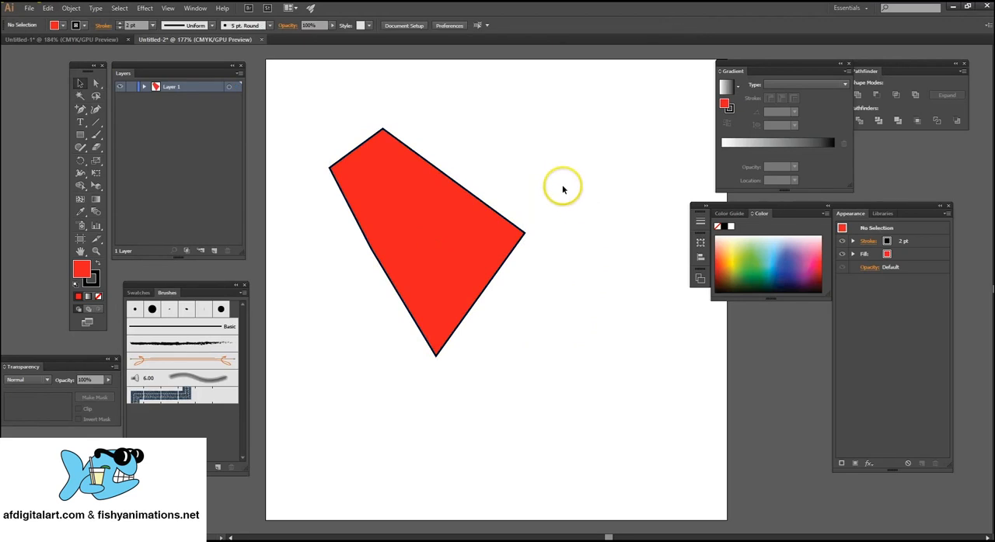
{"action": "left_click_drag", "start_coordinate": [562, 187], "coordinate": [408, 299]}
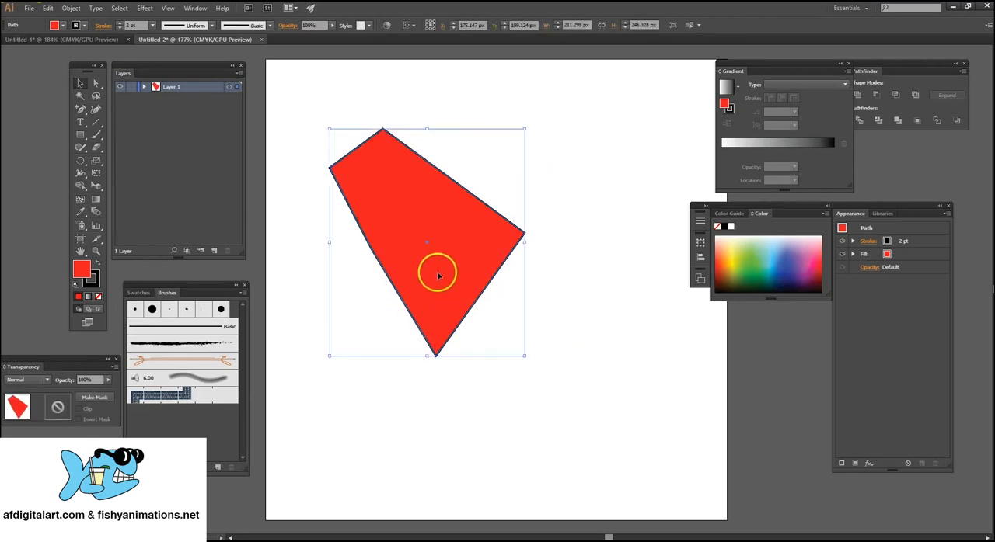
Hide and reopen the Gradient settings window and place it over the artboard beside the red shape.
{"action": "left_click", "coordinate": [191, 12]}
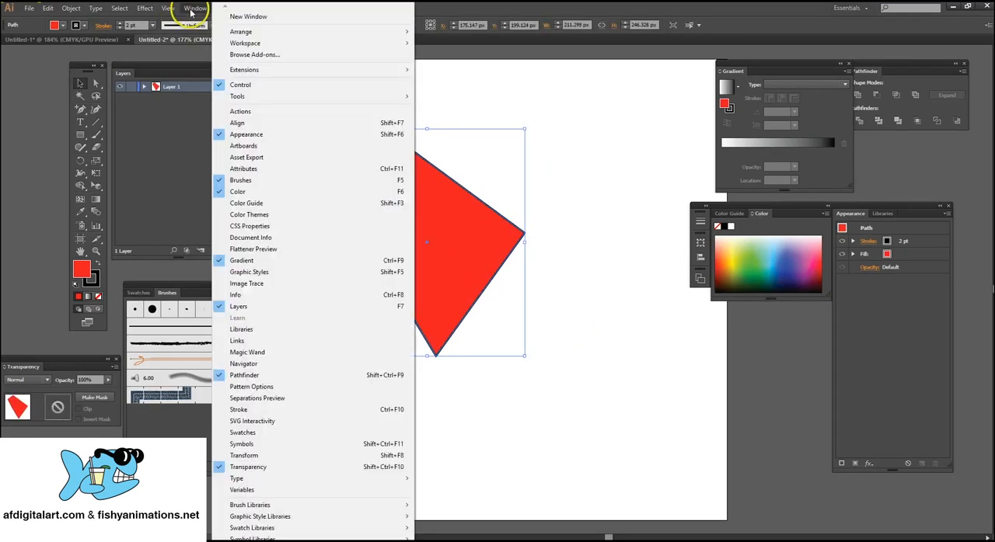
{"action": "left_click", "coordinate": [272, 267]}
{"action": "left_click", "coordinate": [195, 8]}
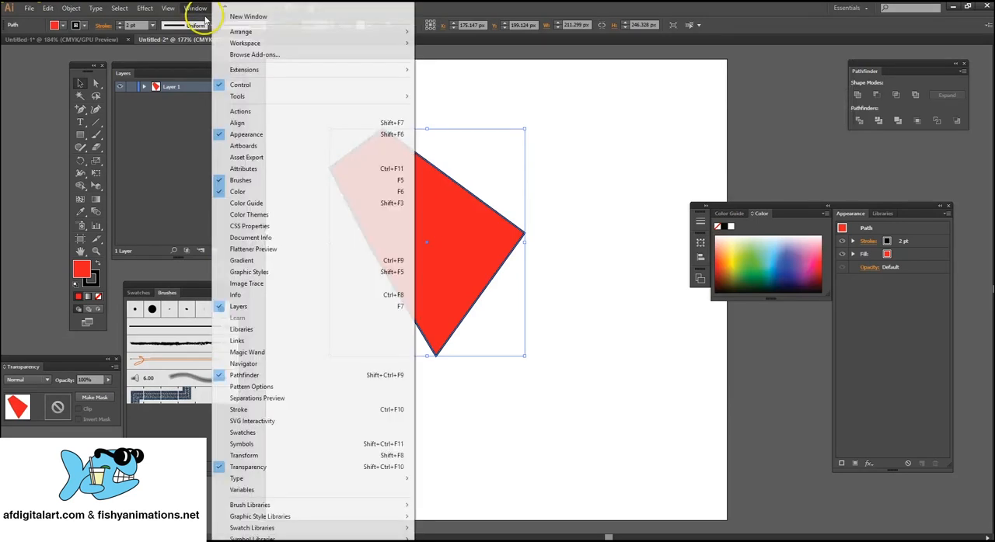
{"action": "left_click", "coordinate": [256, 262]}
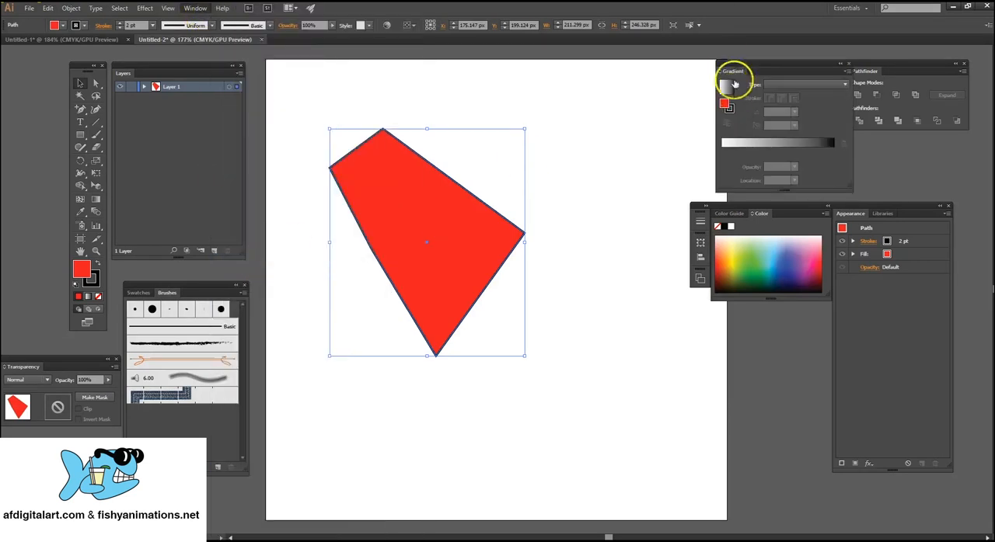
{"action": "left_click", "coordinate": [733, 59]}
{"action": "left_click_drag", "start_coordinate": [730, 65], "coordinate": [563, 72]}
Fill the shape with the White, Black linear gradient and set the gradient angle to 90°.
{"action": "left_click", "coordinate": [411, 227]}
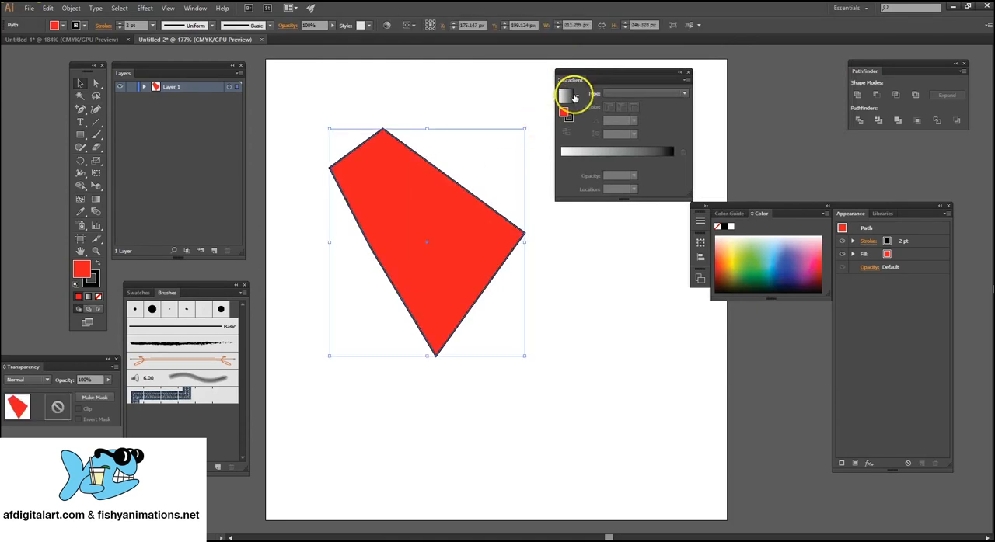
{"action": "left_click", "coordinate": [579, 96]}
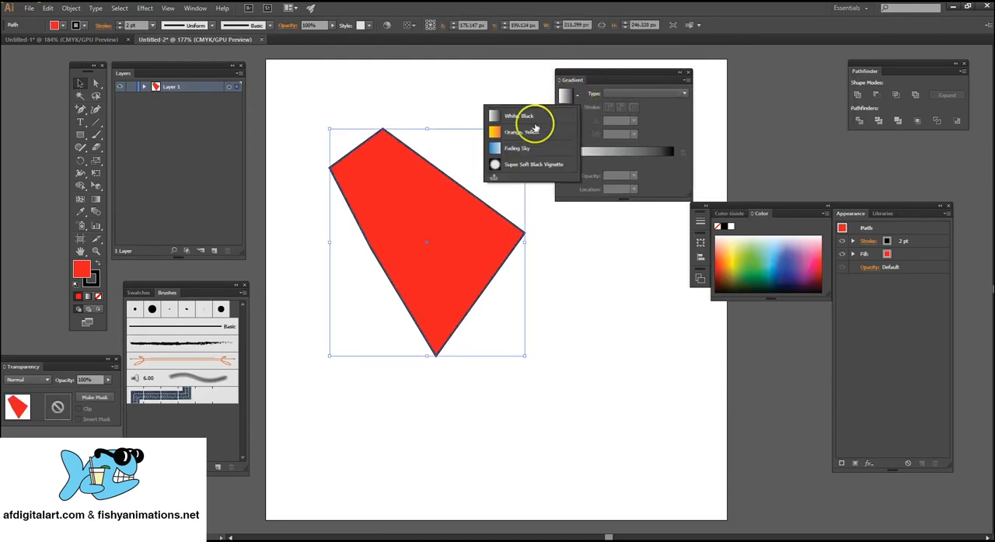
{"action": "left_click", "coordinate": [516, 118]}
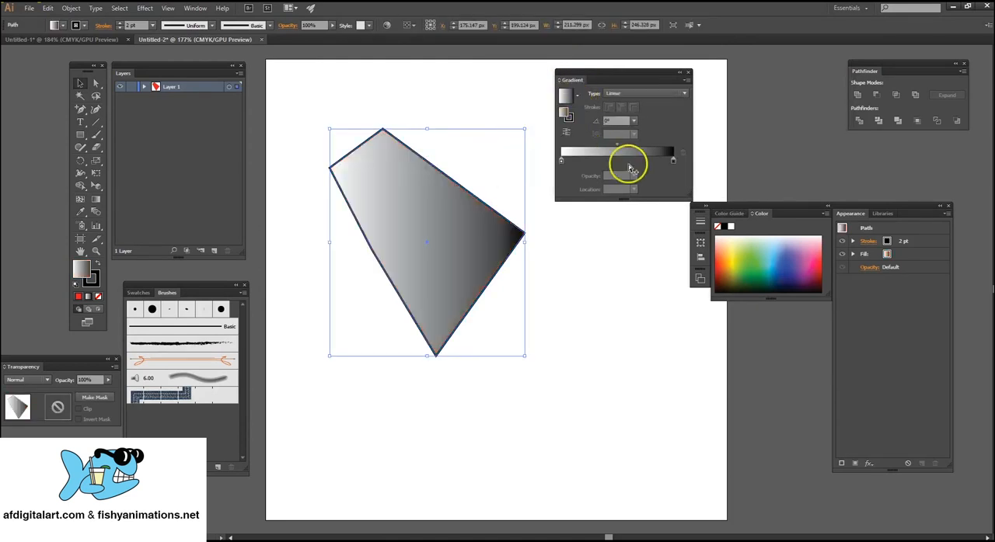
{"action": "left_click", "coordinate": [633, 122]}
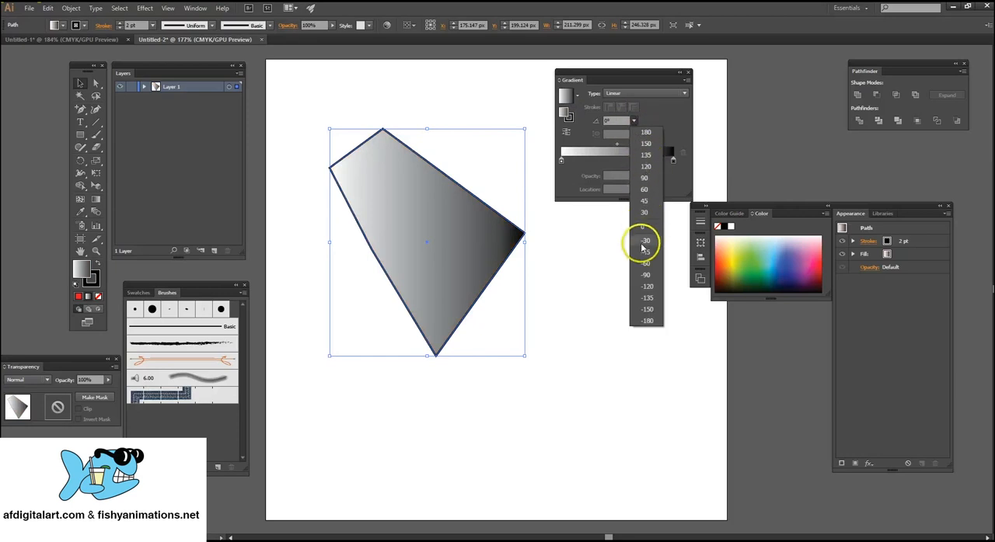
{"action": "left_click", "coordinate": [646, 179]}
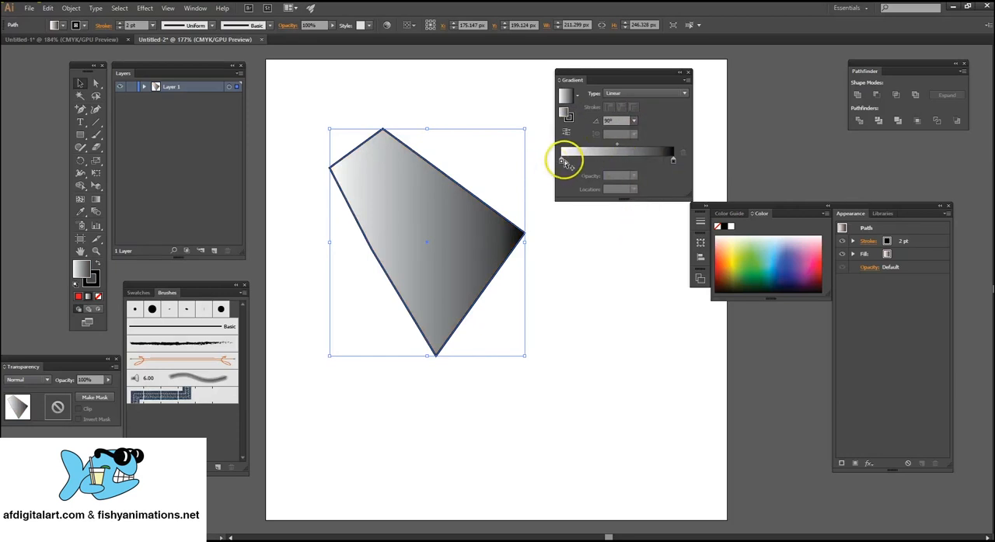
Move the gradient's white stop inward to about 31% and recolour it green (5BBA47) in RGB mode.
{"action": "left_click_drag", "start_coordinate": [561, 162], "coordinate": [597, 163]}
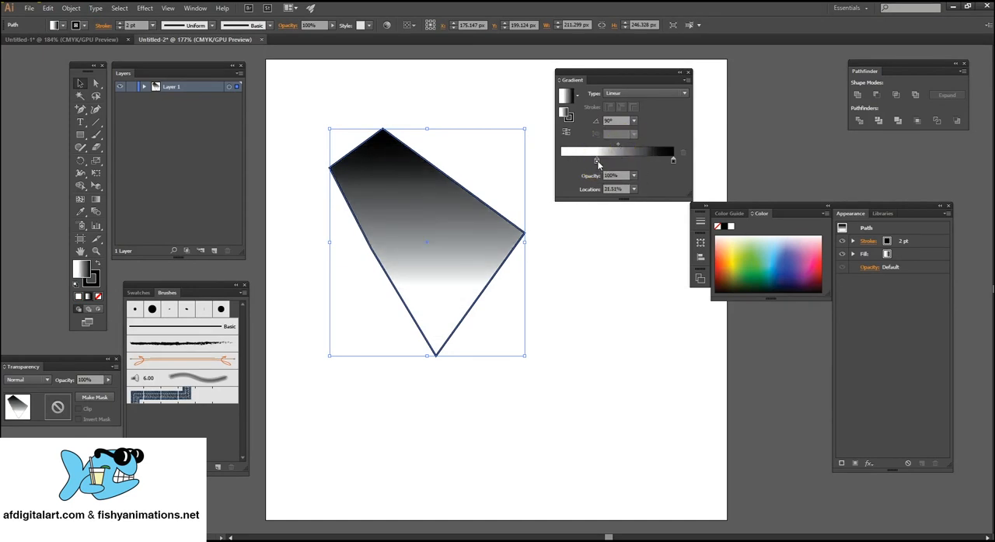
{"action": "double_click", "coordinate": [597, 162]}
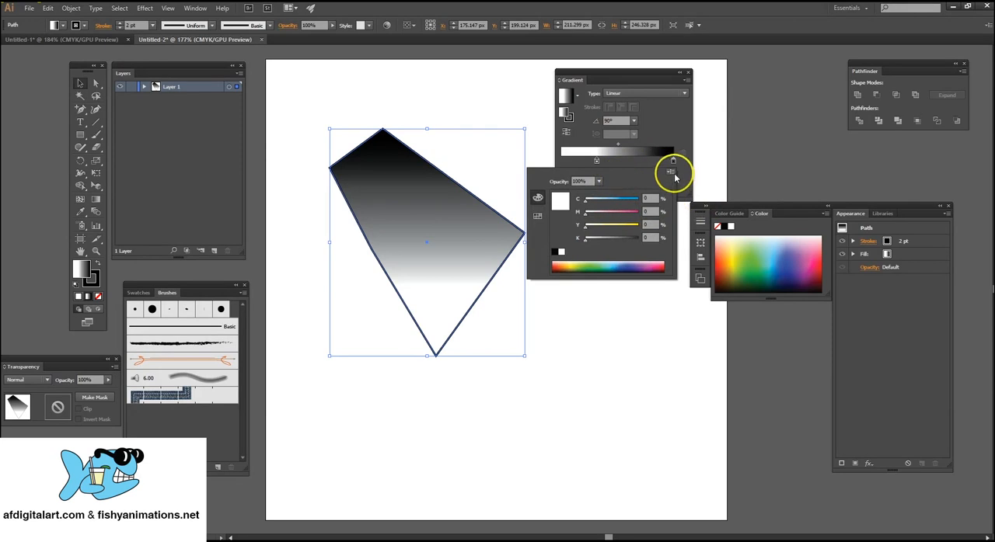
{"action": "left_click", "coordinate": [671, 173]}
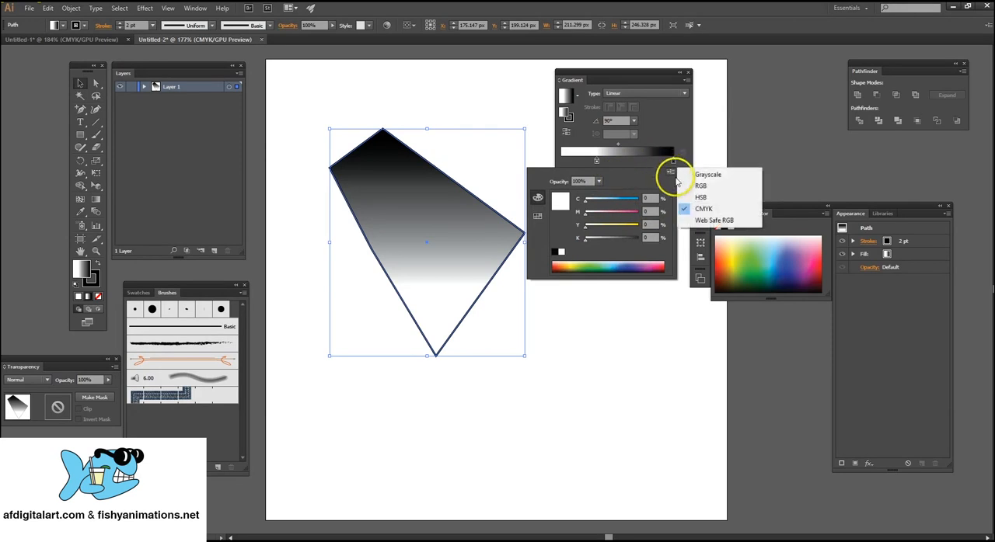
{"action": "left_click", "coordinate": [716, 187]}
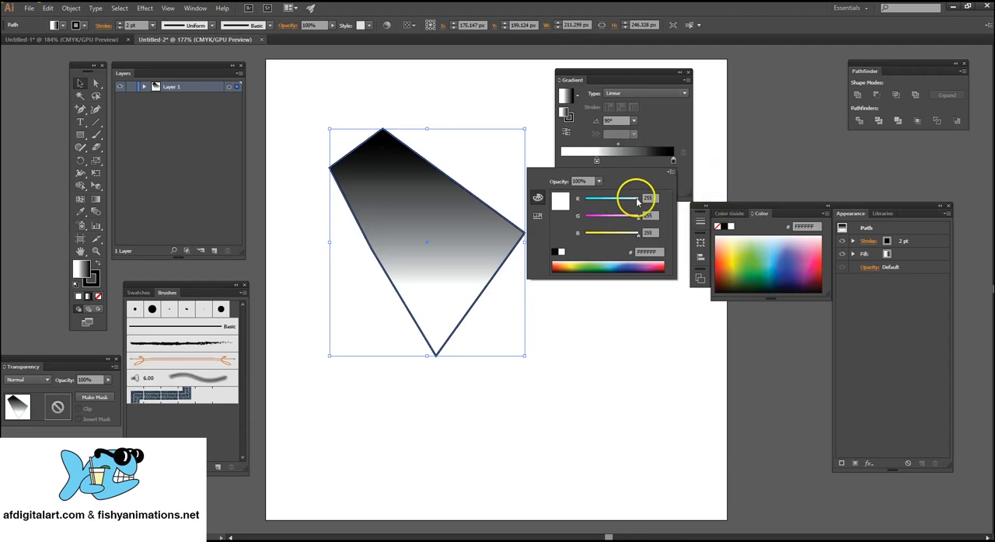
{"action": "left_click", "coordinate": [596, 267]}
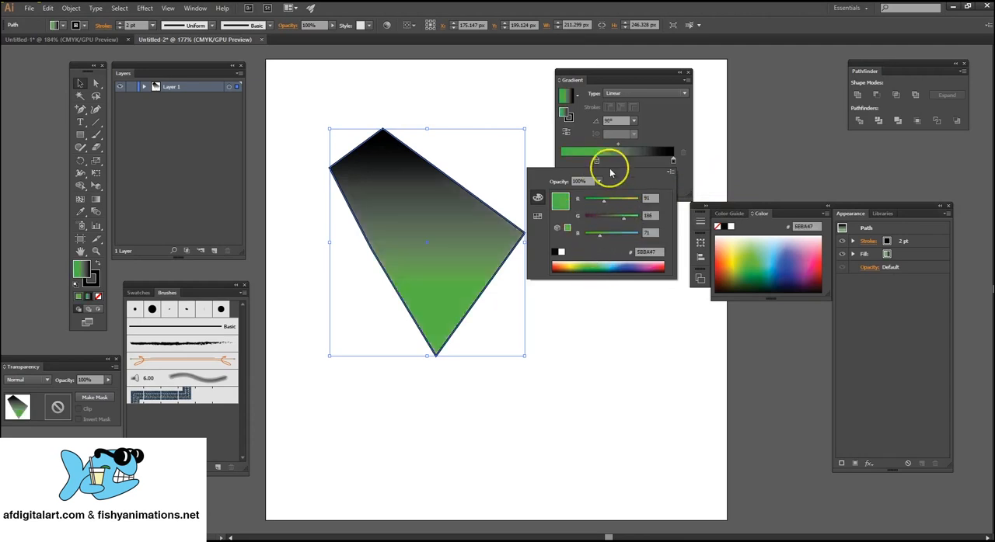
Switch the gradient's black end stop to RGB and recolour it dark red (7F131E).
{"action": "left_click", "coordinate": [673, 161]}
{"action": "double_click", "coordinate": [673, 161]}
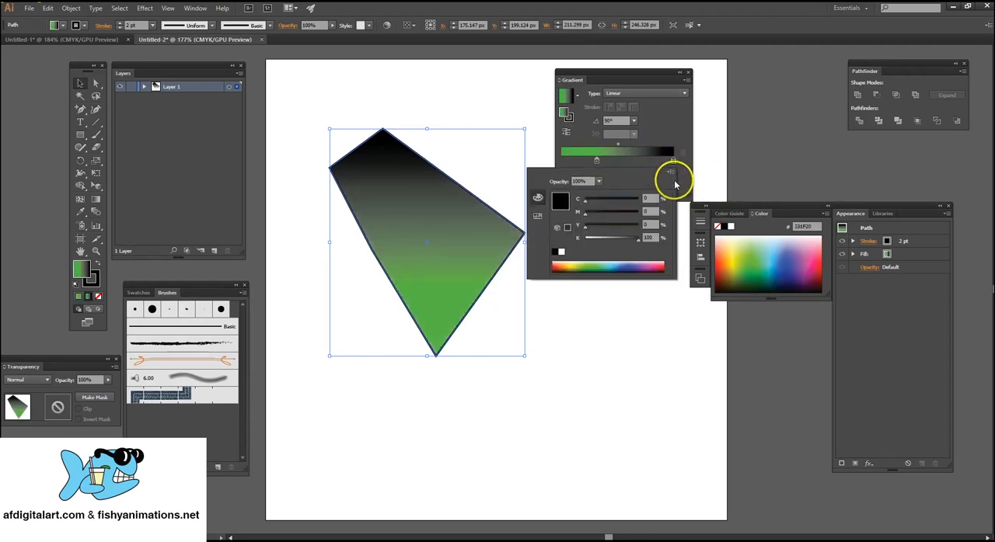
{"action": "left_click", "coordinate": [671, 172]}
{"action": "left_click", "coordinate": [704, 187]}
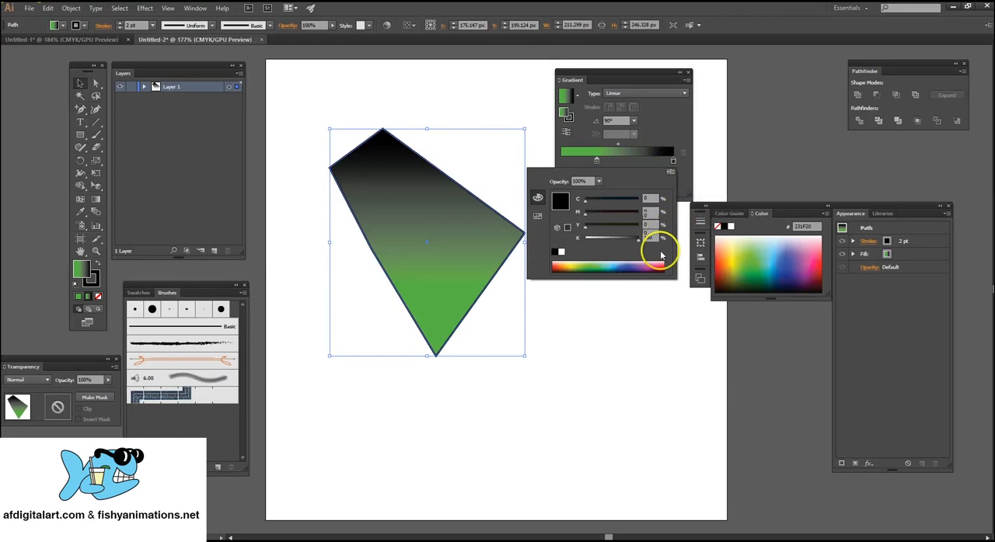
{"action": "left_click", "coordinate": [659, 267]}
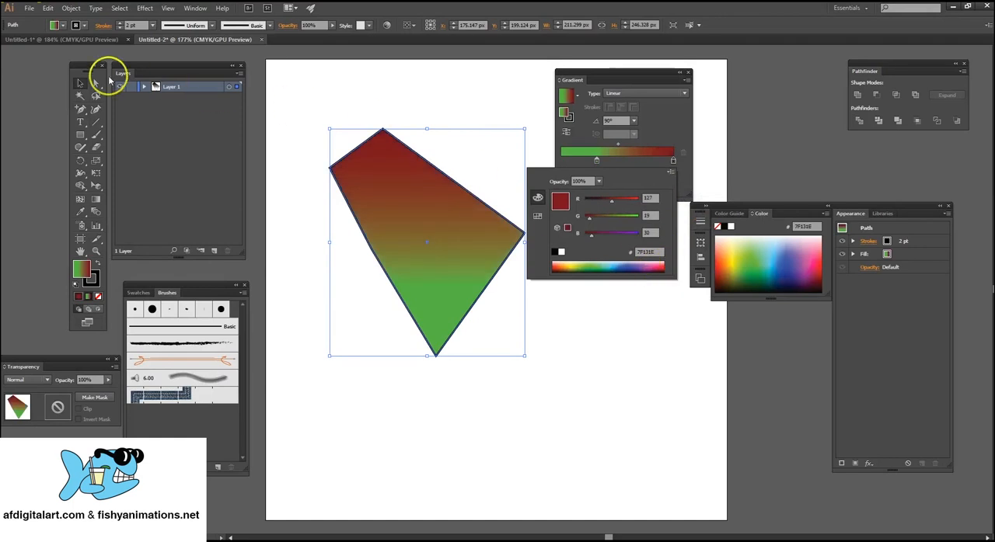
Change the shape's gradient type to Radial and deselect the shape.
{"action": "left_click", "coordinate": [99, 88]}
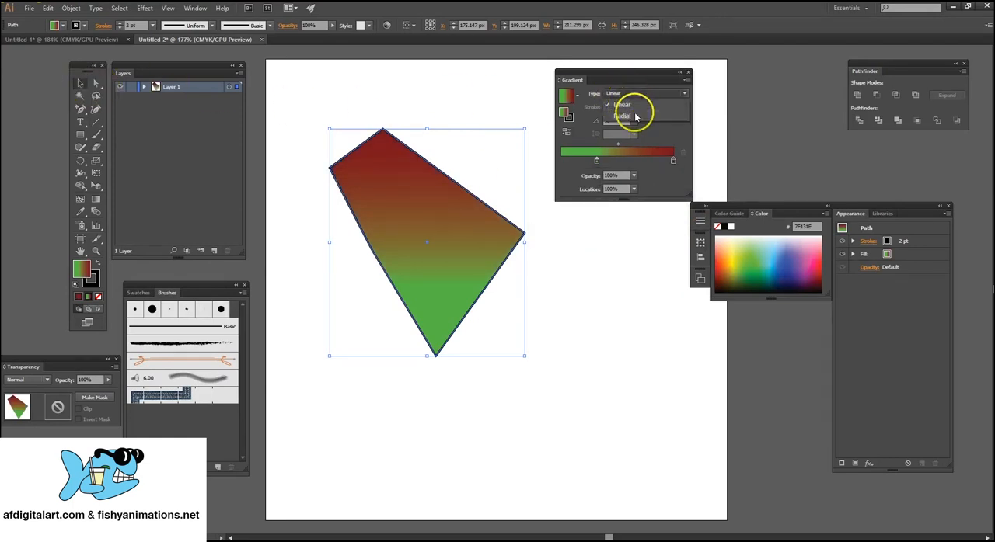
{"action": "left_click", "coordinate": [631, 107]}
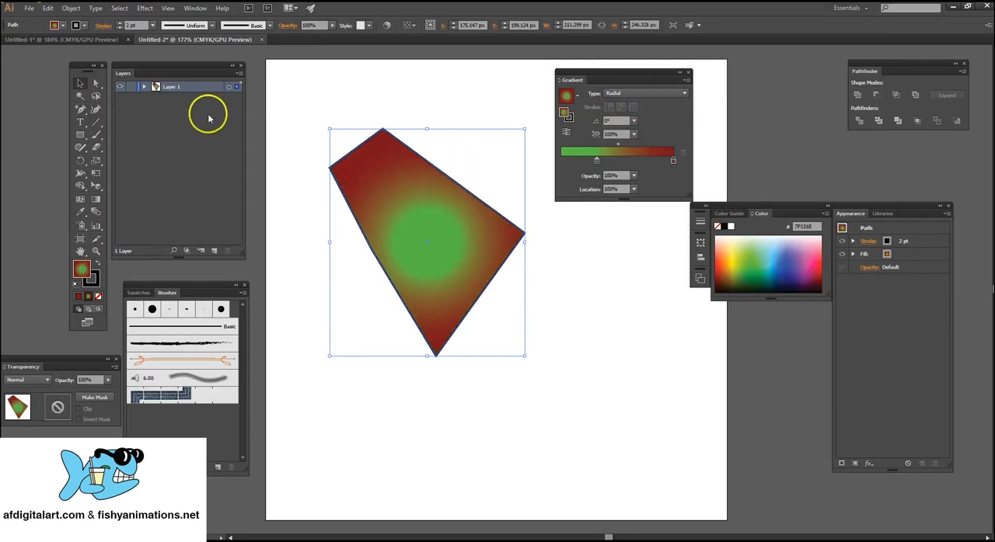
{"action": "left_click", "coordinate": [422, 116]}
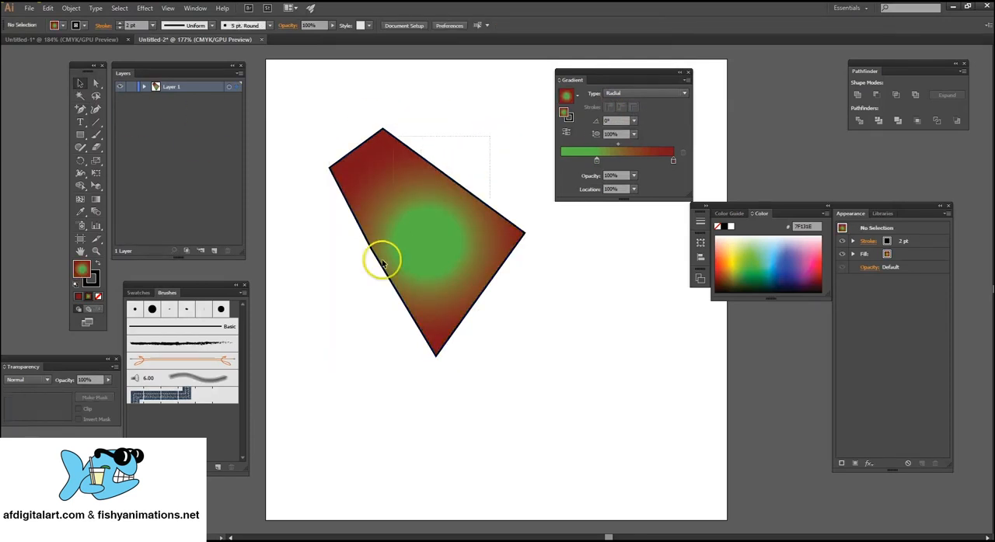
Select the whole gradient-filled shape and delete it from the artboard.
{"action": "left_click", "coordinate": [400, 276]}
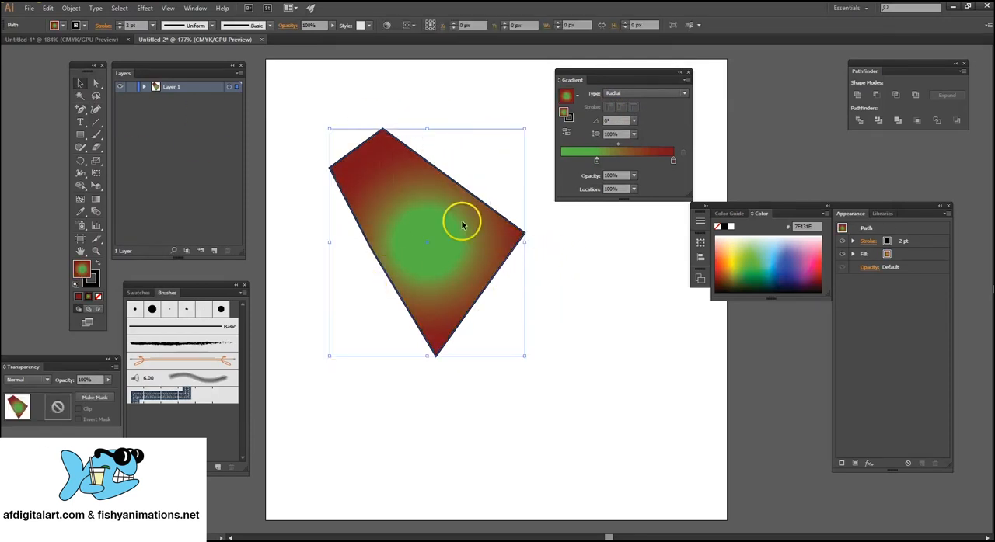
{"action": "left_click", "coordinate": [497, 102]}
{"action": "left_click_drag", "start_coordinate": [302, 123], "coordinate": [435, 238]}
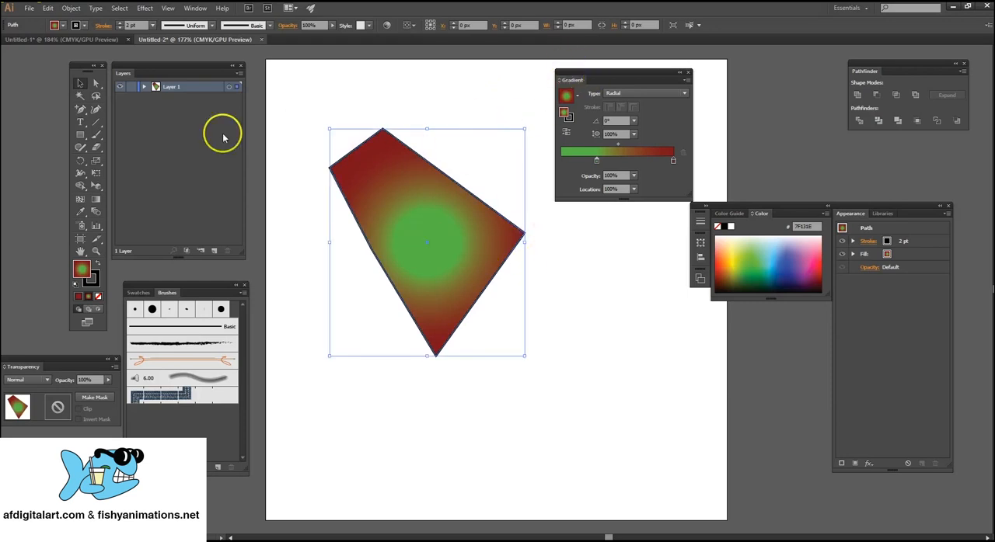
{"action": "key", "text": "Delete"}
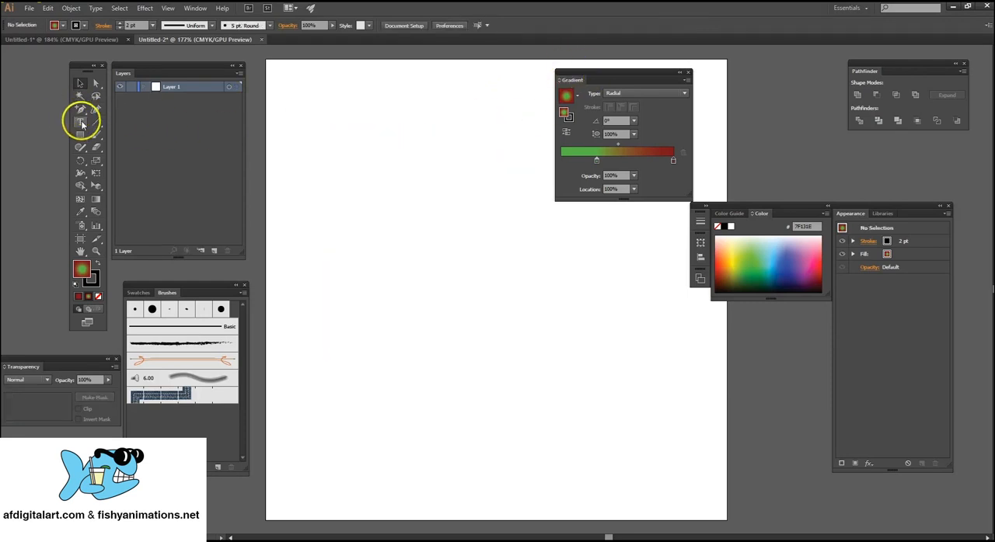
Add the point text "TEXT" near the middle of the artboard.
{"action": "left_click", "coordinate": [80, 122]}
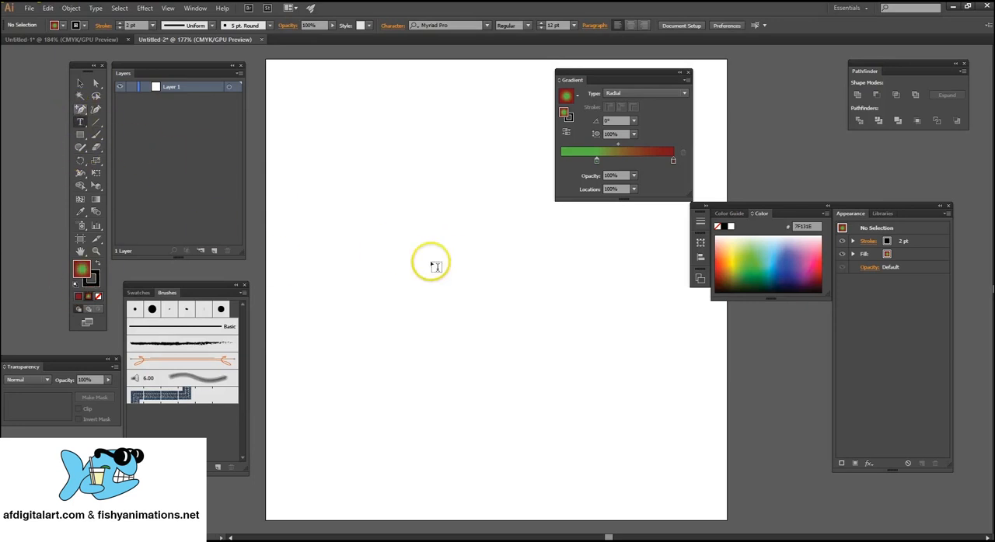
{"action": "left_click", "coordinate": [399, 259]}
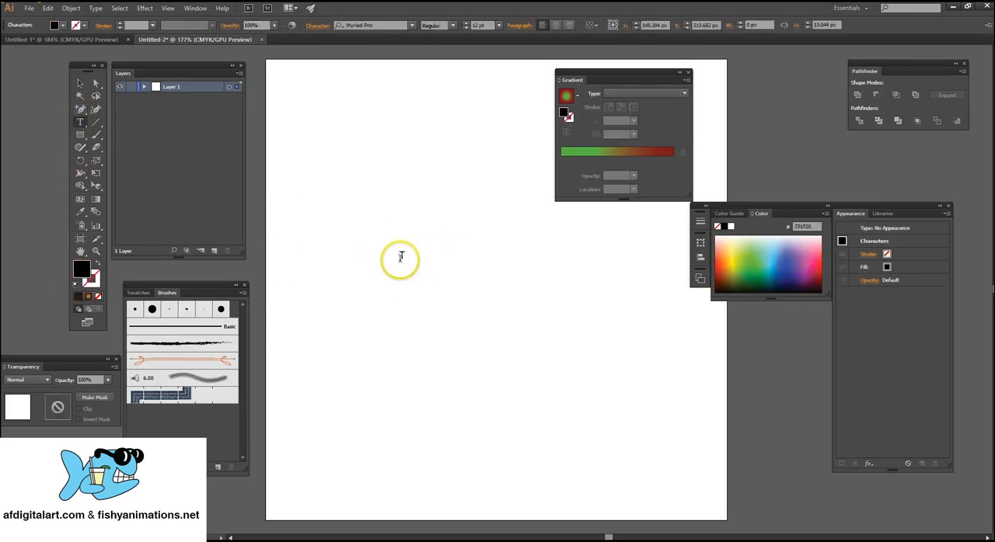
{"action": "type", "text": "TEXT"}
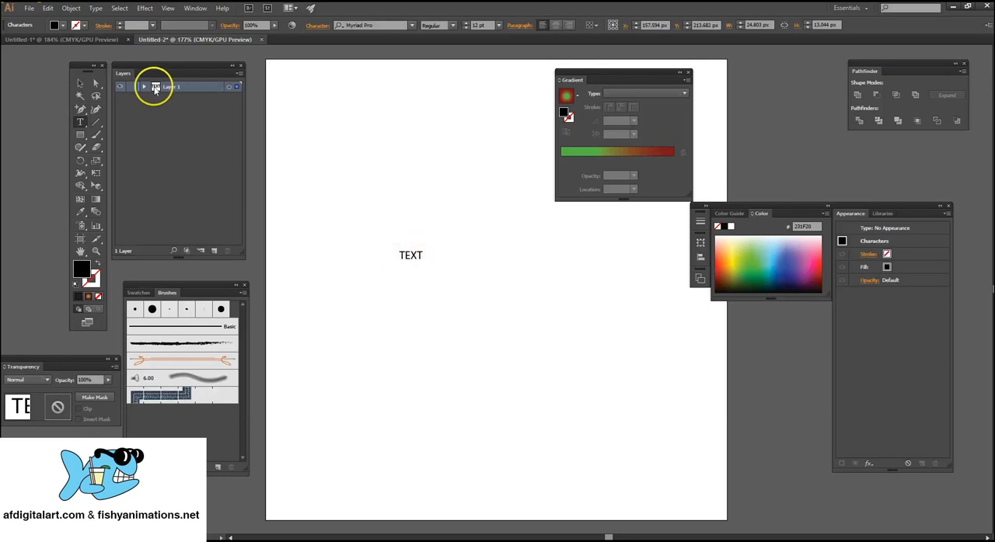
Enlarge the text to about 239 × 126 px and move it to the upper-left part of the artboard.
{"action": "left_click", "coordinate": [79, 84]}
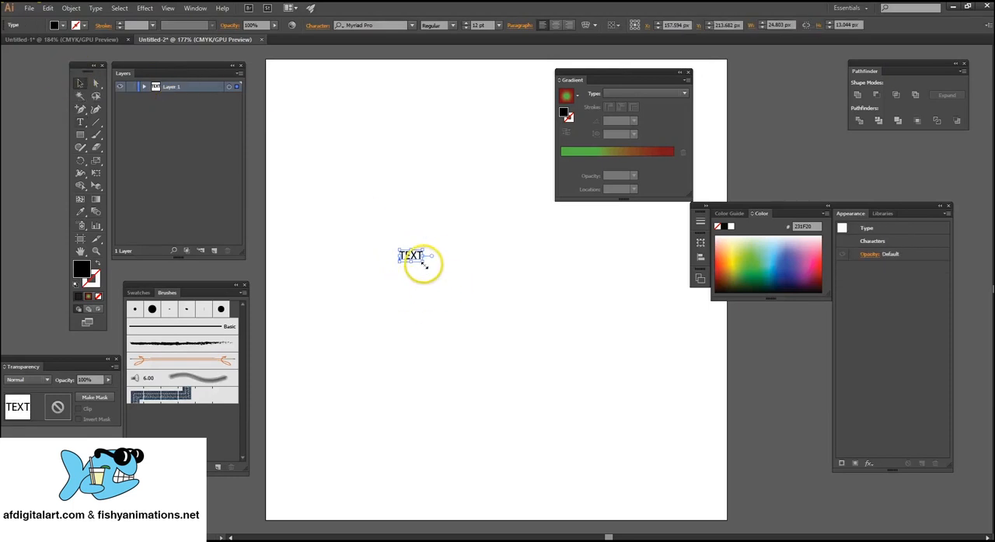
{"action": "left_click_drag", "start_coordinate": [424, 266], "coordinate": [621, 366]}
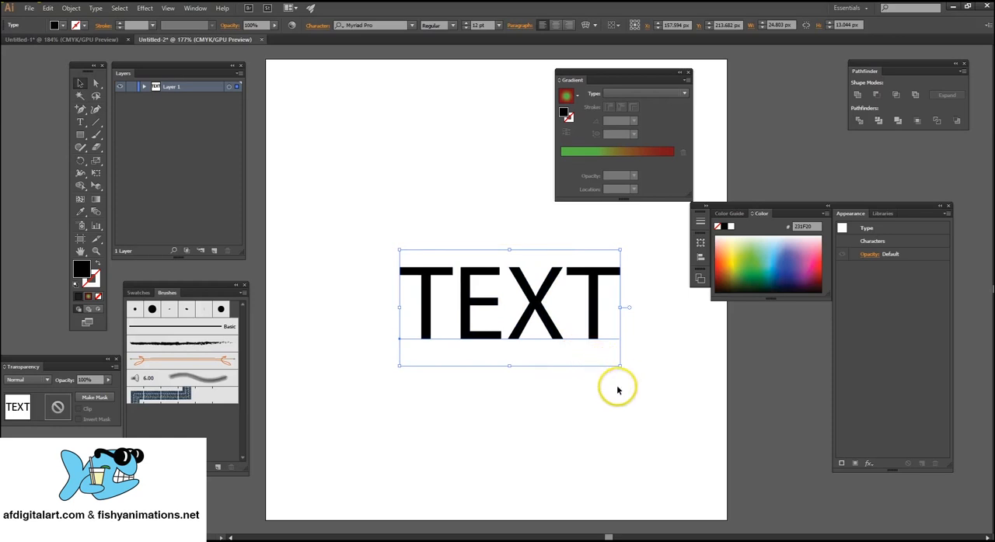
{"action": "left_click_drag", "start_coordinate": [533, 294], "coordinate": [411, 189]}
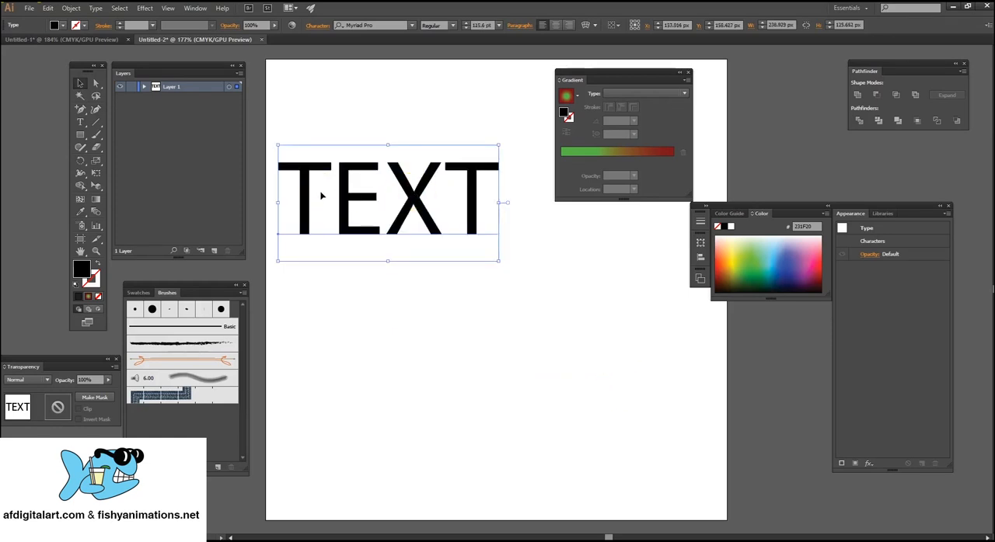
Draw a text area about 218 × 120 px below the large text, enter "TEXT" in it and finish editing.
{"action": "left_click", "coordinate": [79, 123]}
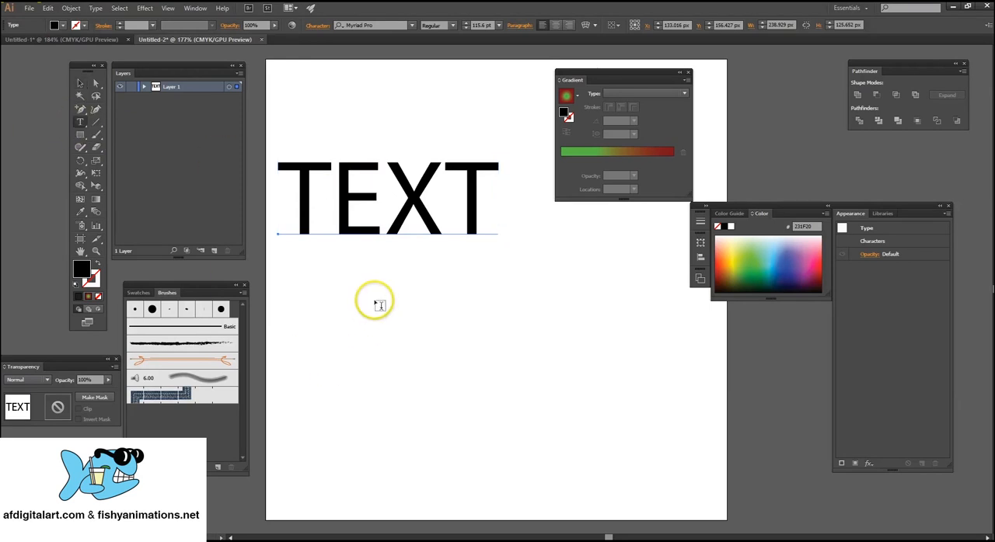
{"action": "left_click_drag", "start_coordinate": [375, 300], "coordinate": [576, 411]}
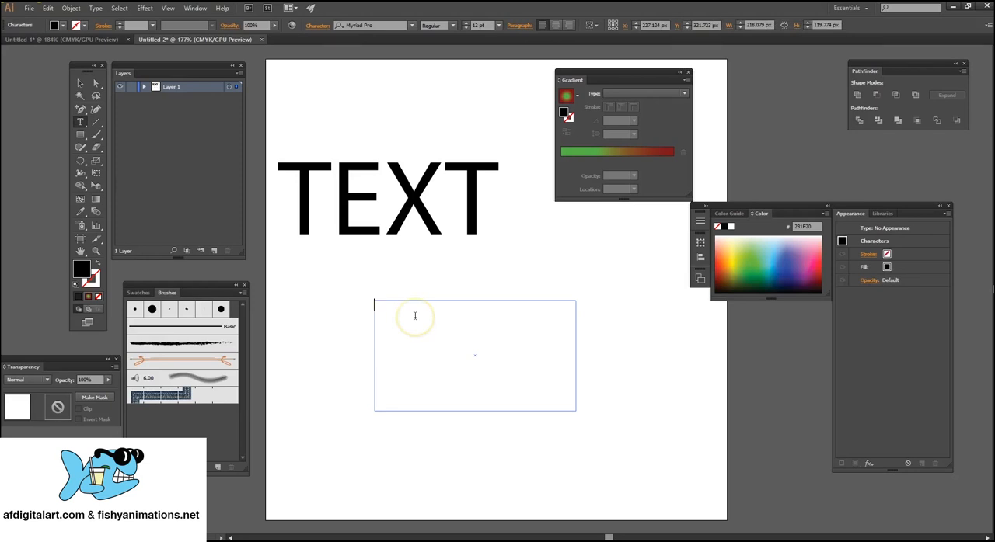
{"action": "type", "text": "TEXT"}
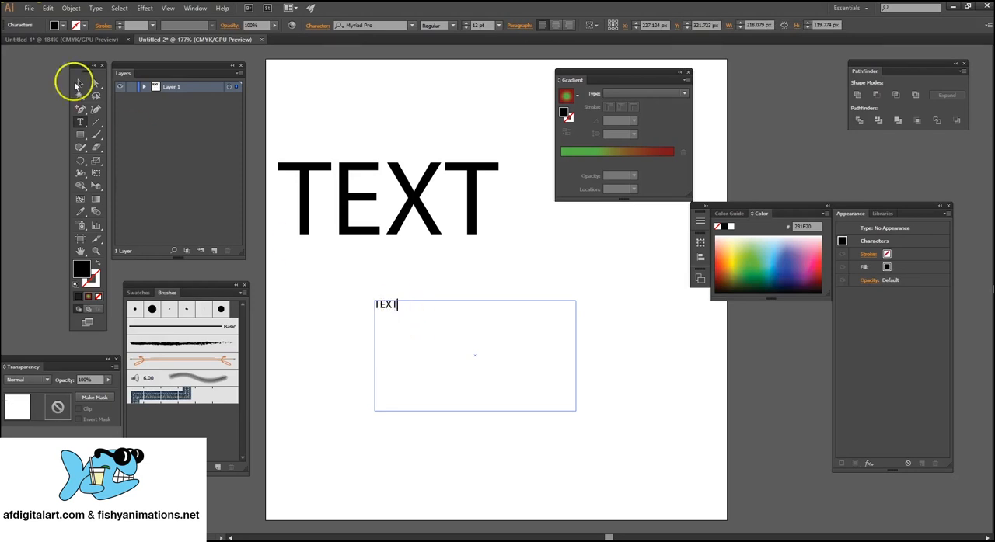
{"action": "left_click", "coordinate": [78, 87]}
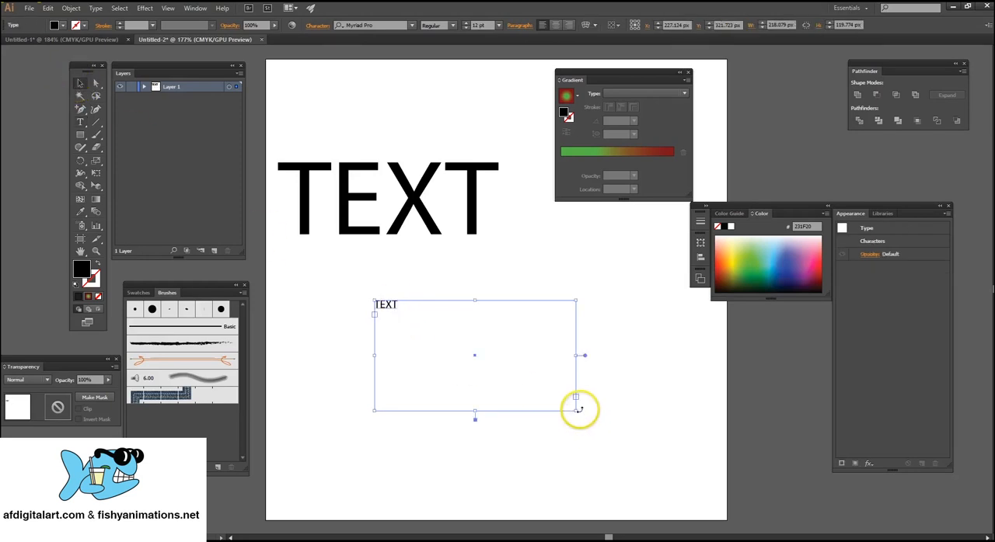
Try to resize the text area from its lower-right corner, then select and delete it.
{"action": "mouse_move", "coordinate": [575, 411]}
{"action": "left_mouse_down"}
{"action": "mouse_move", "coordinate": [469, 355]}
{"action": "mouse_move", "coordinate": [590, 416]}
{"action": "left_mouse_up"}
{"action": "left_click", "coordinate": [406, 409]}
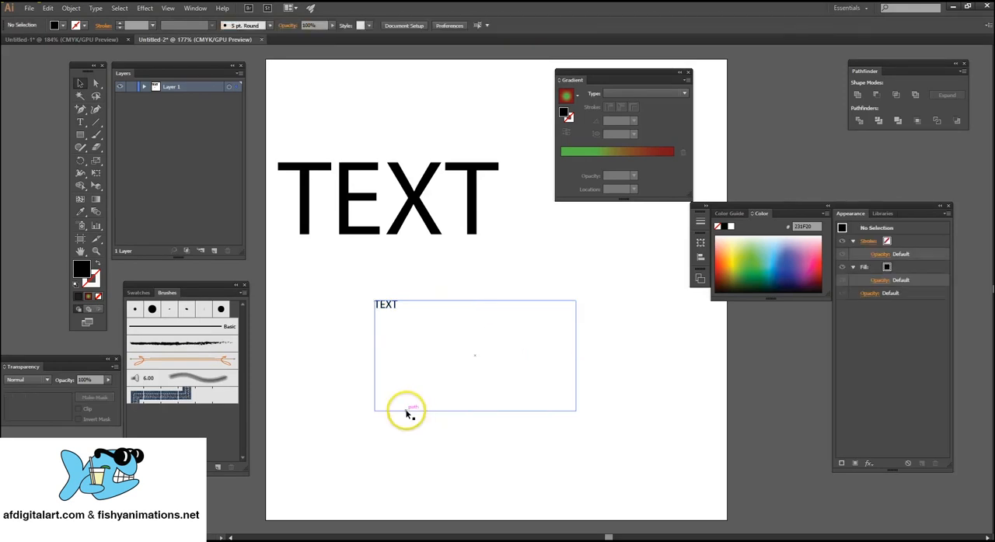
{"action": "left_click", "coordinate": [489, 366]}
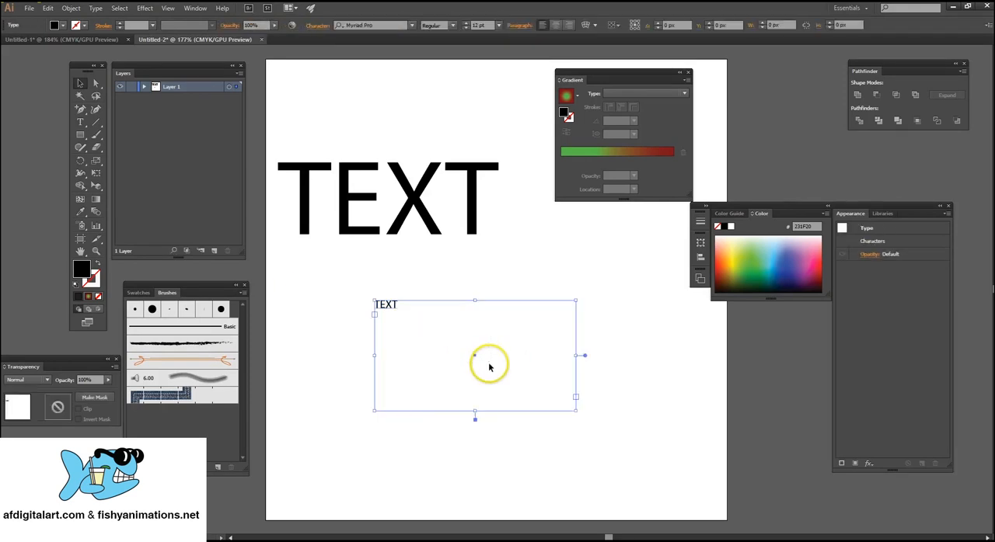
{"action": "key", "text": "Delete"}
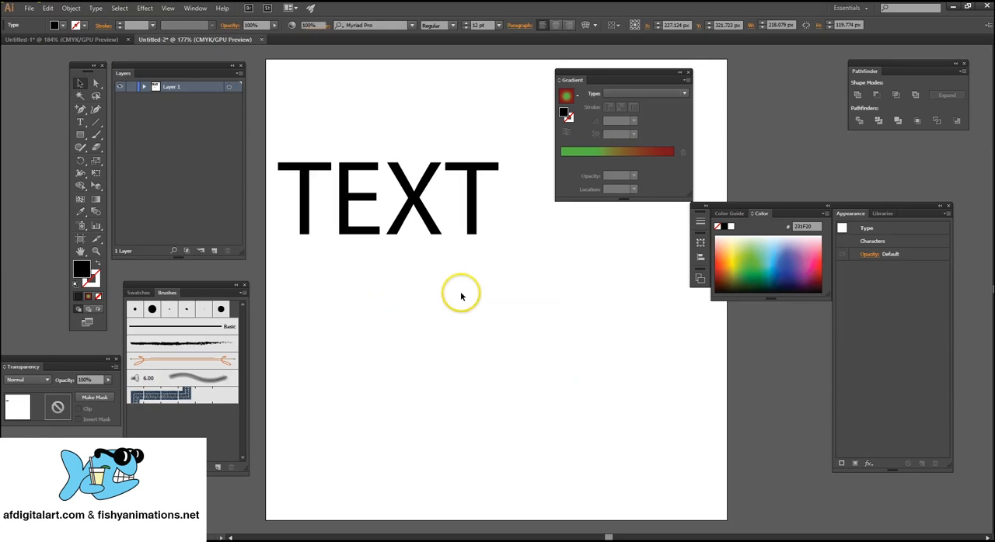
Select the large text "TEXT" and move it to about X 162 px, Y 208 px in the upper-left half of the artboard.
{"action": "left_click", "coordinate": [411, 196]}
{"action": "left_click_drag", "start_coordinate": [442, 235], "coordinate": [485, 290]}
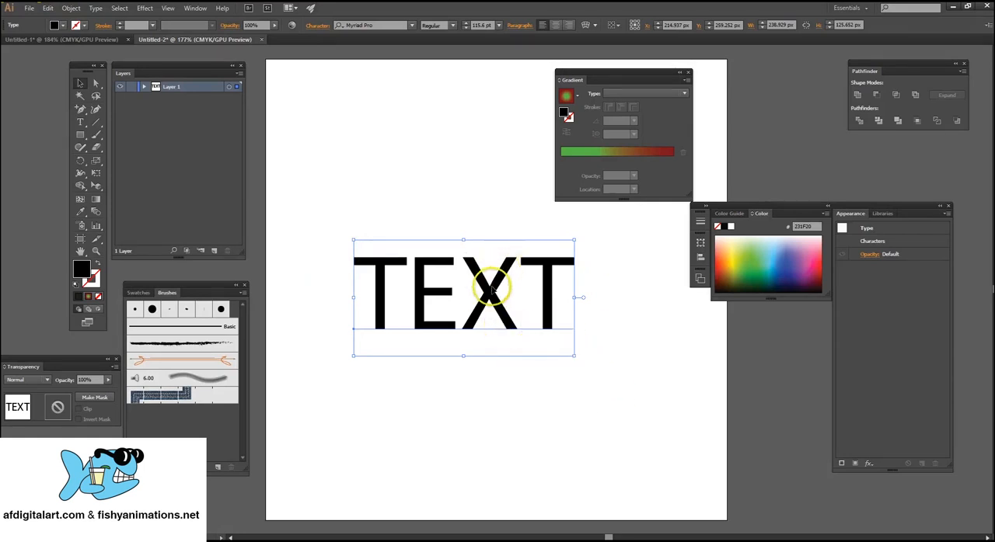
{"action": "left_click_drag", "start_coordinate": [493, 289], "coordinate": [441, 246]}
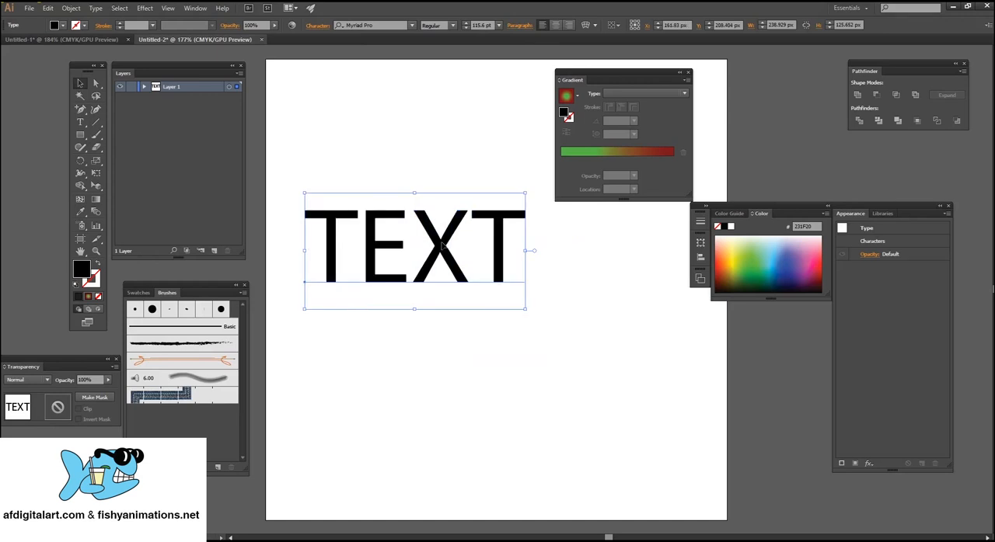
Reselect the large "TEXT", convert it to outlines and deselect it.
{"action": "left_click", "coordinate": [457, 166]}
{"action": "left_click_drag", "start_coordinate": [317, 182], "coordinate": [451, 322]}
{"action": "left_click", "coordinate": [426, 225]}
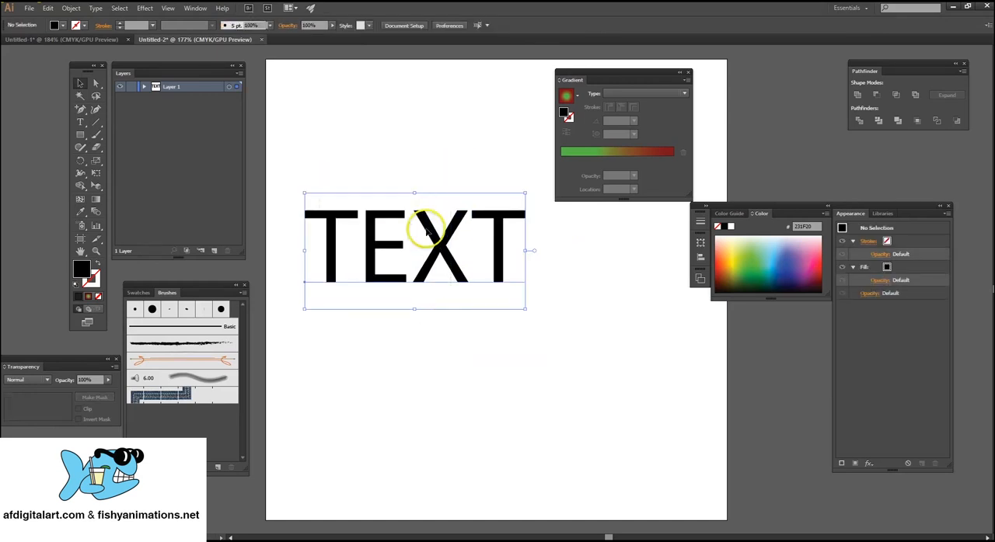
{"action": "right_click", "coordinate": [427, 225]}
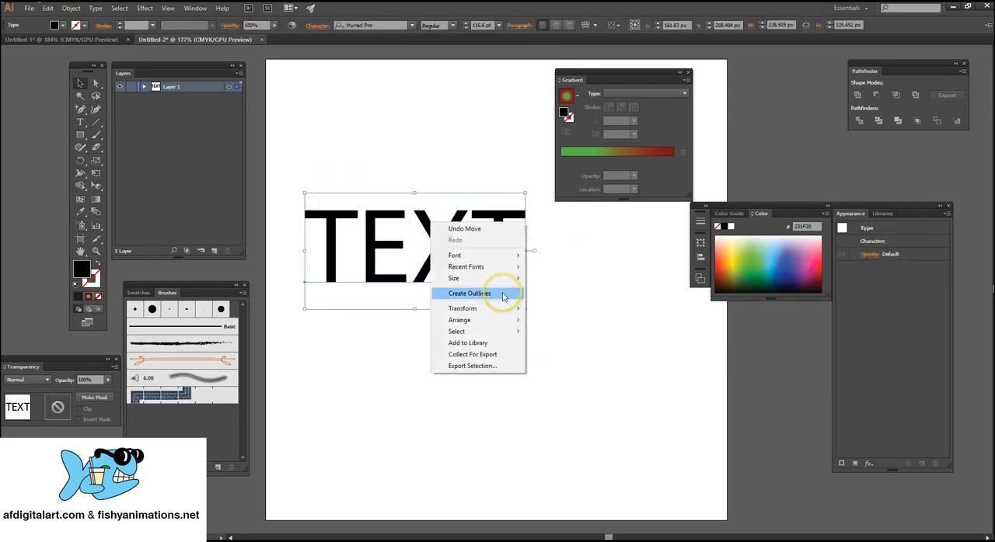
{"action": "left_click", "coordinate": [503, 294]}
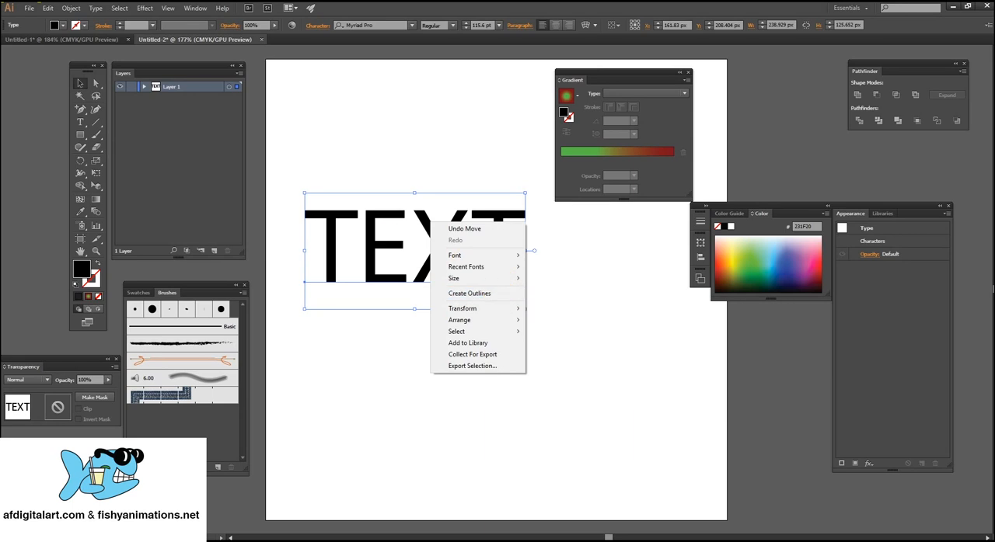
{"action": "left_click", "coordinate": [96, 9]}
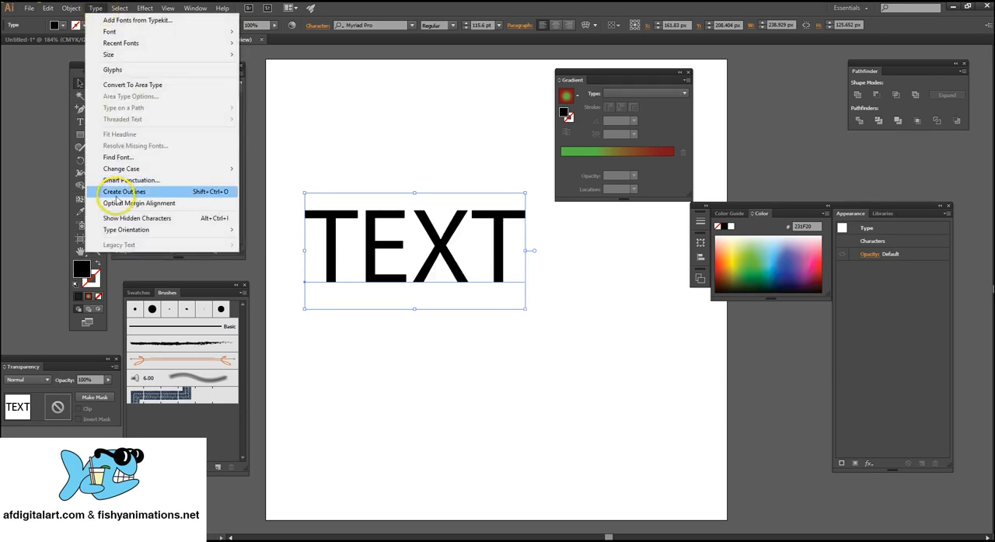
{"action": "left_click", "coordinate": [116, 192]}
{"action": "left_click", "coordinate": [567, 316]}
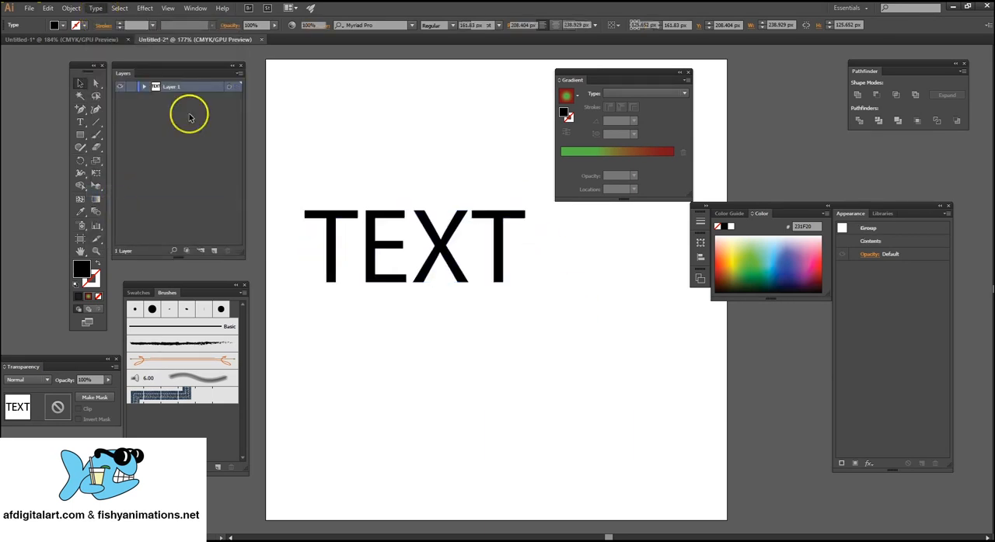
Reshape the outlined letters by pulling the E's upper-right anchor upward and the X's upper-right arm anchor up and to the left.
{"action": "left_click", "coordinate": [97, 83]}
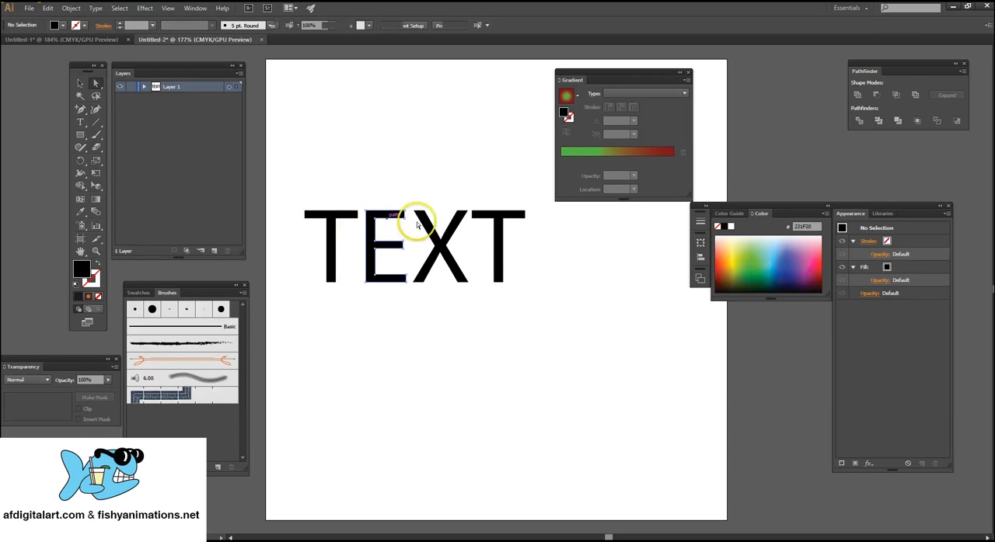
{"action": "left_click_drag", "start_coordinate": [401, 211], "coordinate": [405, 179]}
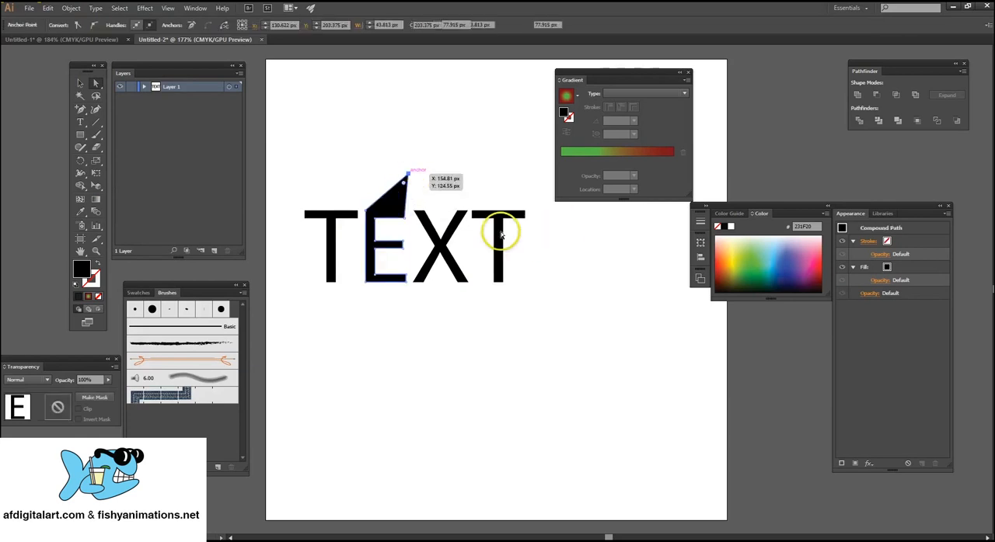
{"action": "left_click", "coordinate": [459, 224]}
{"action": "left_click_drag", "start_coordinate": [455, 231], "coordinate": [446, 200]}
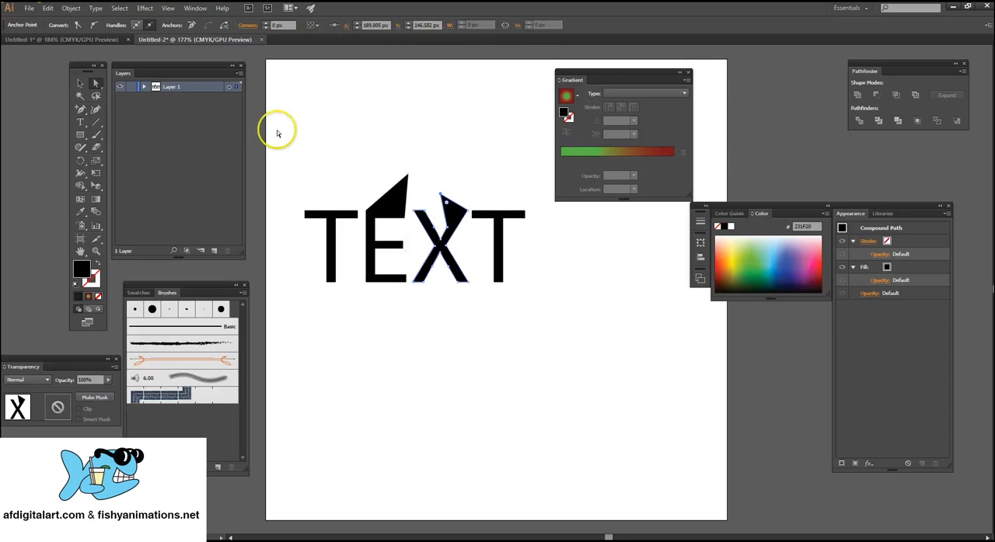
Select the whole group of outlined letters and delete it.
{"action": "left_click", "coordinate": [78, 86]}
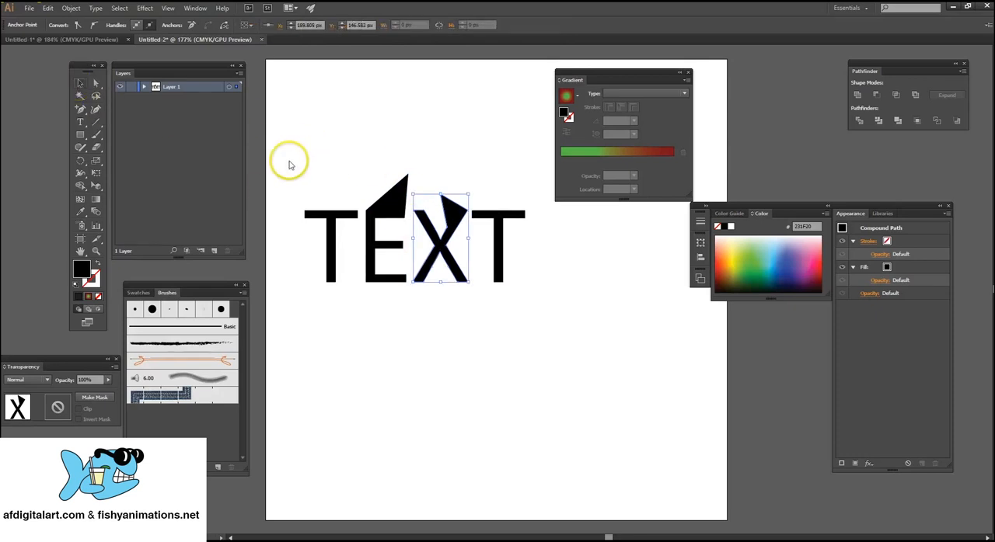
{"action": "left_click_drag", "start_coordinate": [284, 160], "coordinate": [556, 312]}
{"action": "key", "text": "Delete"}
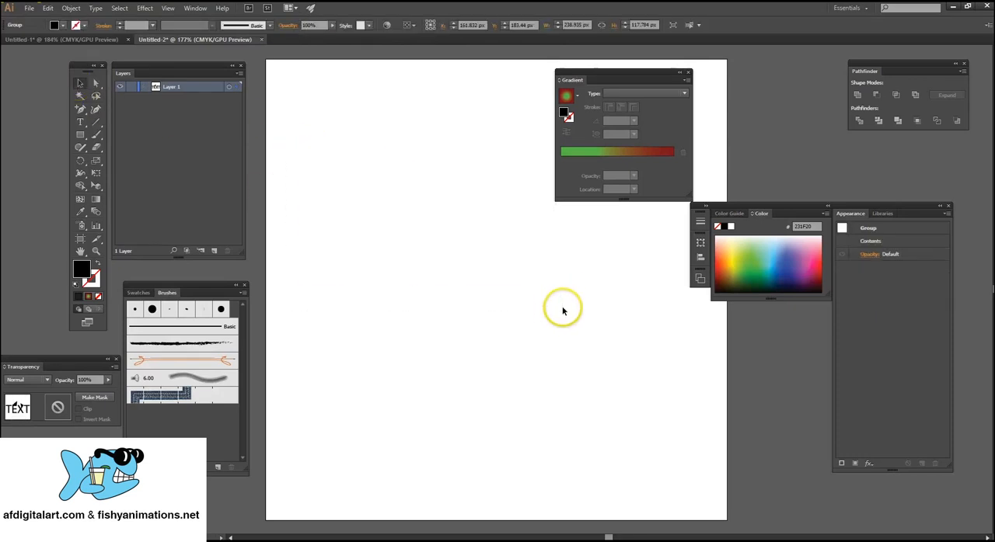
Draw a closed four-point black shape near the artboard's centre with the Pen tool, with a straight upper edge and curved sides and bottom.
{"action": "left_click", "coordinate": [78, 110]}
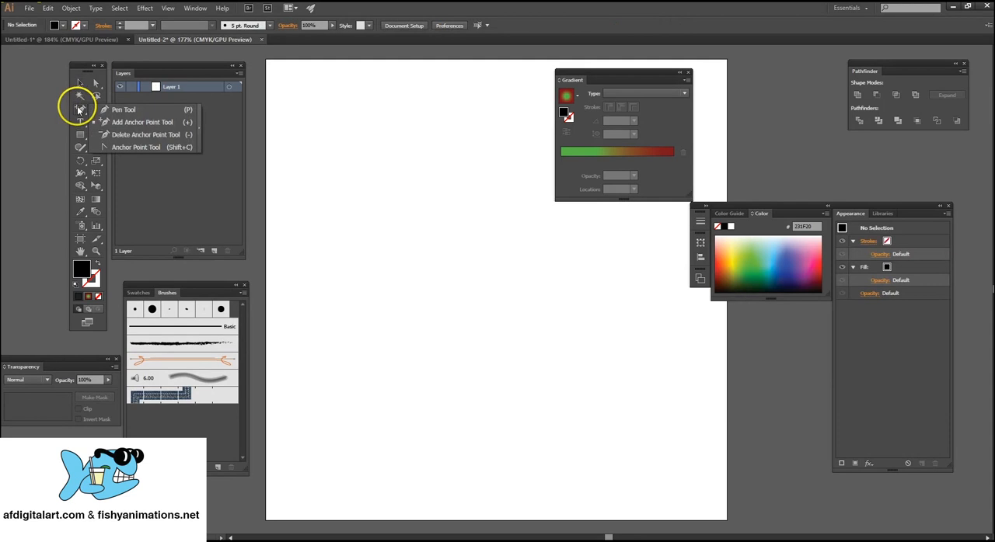
{"action": "left_click", "coordinate": [121, 112]}
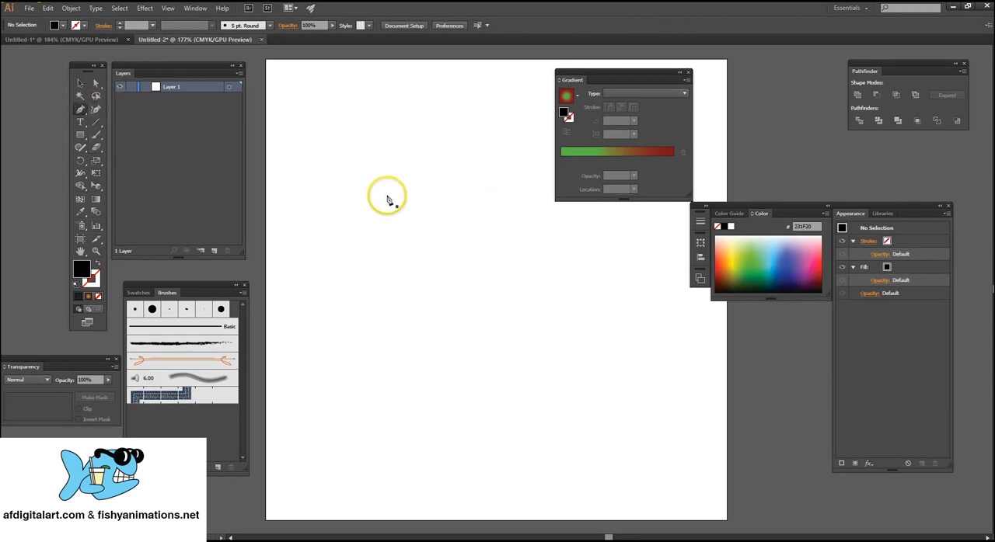
{"action": "left_click", "coordinate": [387, 196]}
{"action": "left_click", "coordinate": [510, 203]}
{"action": "left_click_drag", "start_coordinate": [561, 299], "coordinate": [528, 321]}
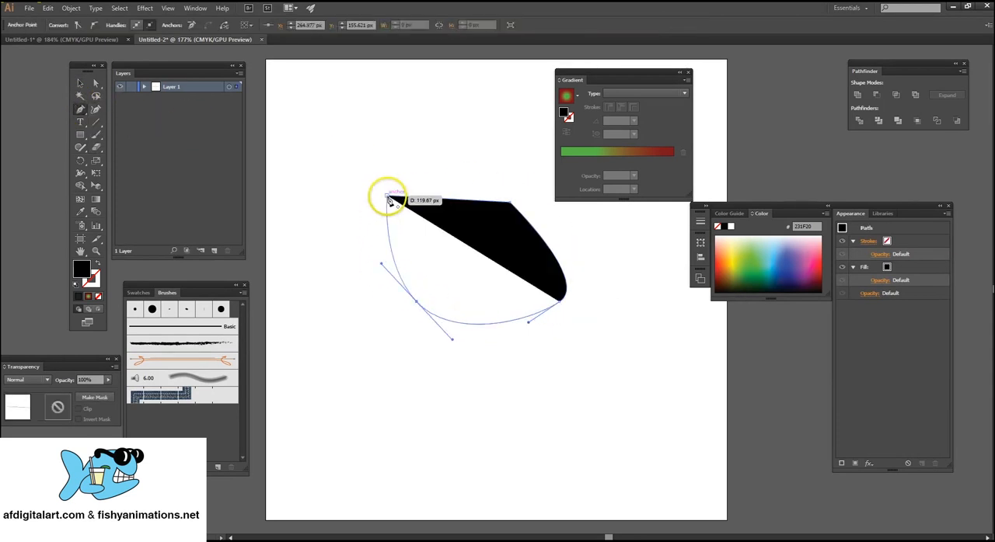
{"action": "left_click", "coordinate": [386, 196]}
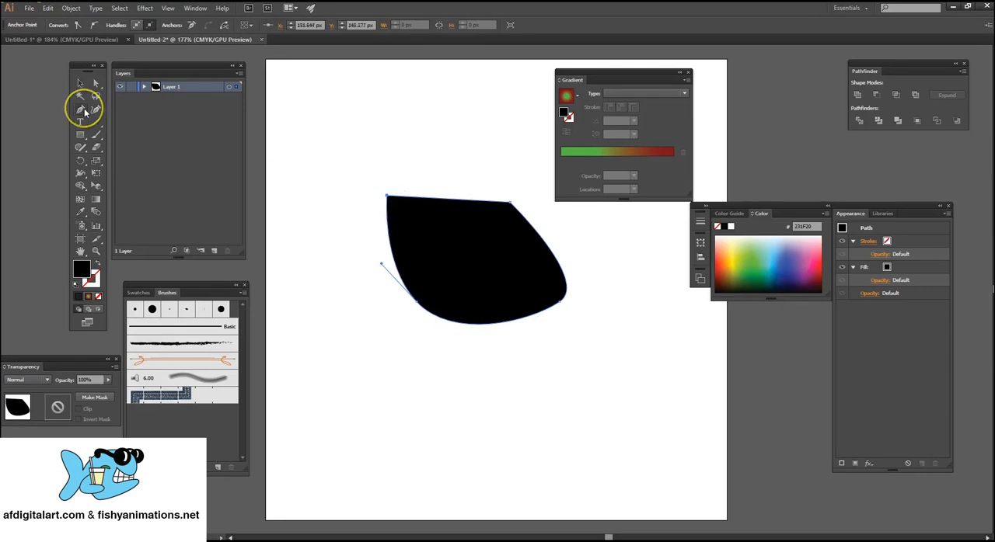
Remove the upper-left anchor point from the pen-drawn shape with the Delete Anchor Point tool.
{"action": "left_click", "coordinate": [85, 112]}
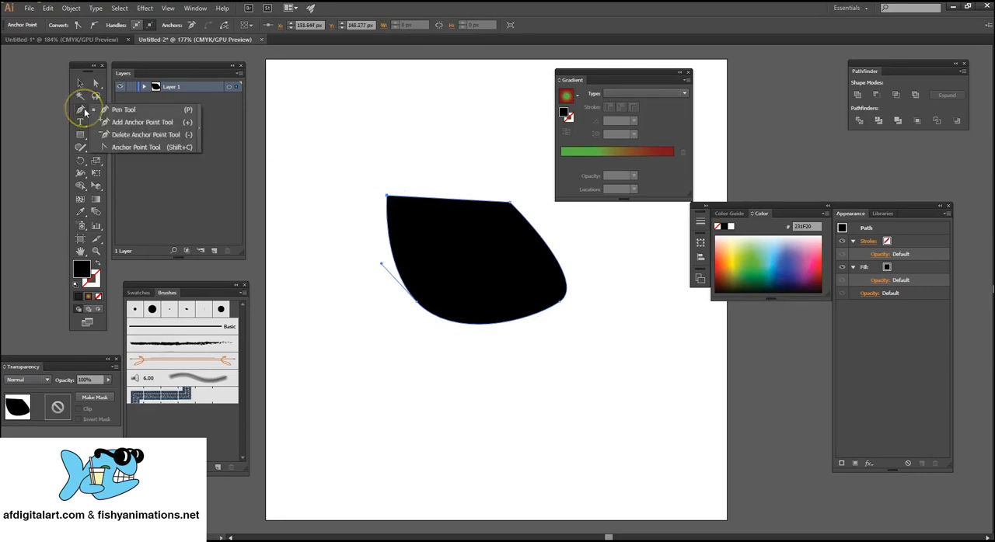
{"action": "left_click", "coordinate": [141, 136]}
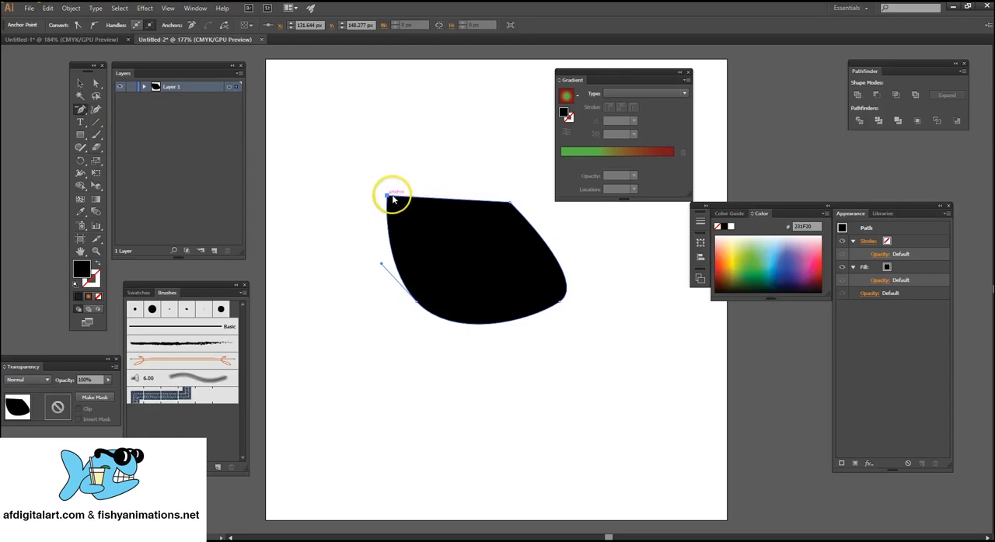
{"action": "left_click", "coordinate": [390, 200]}
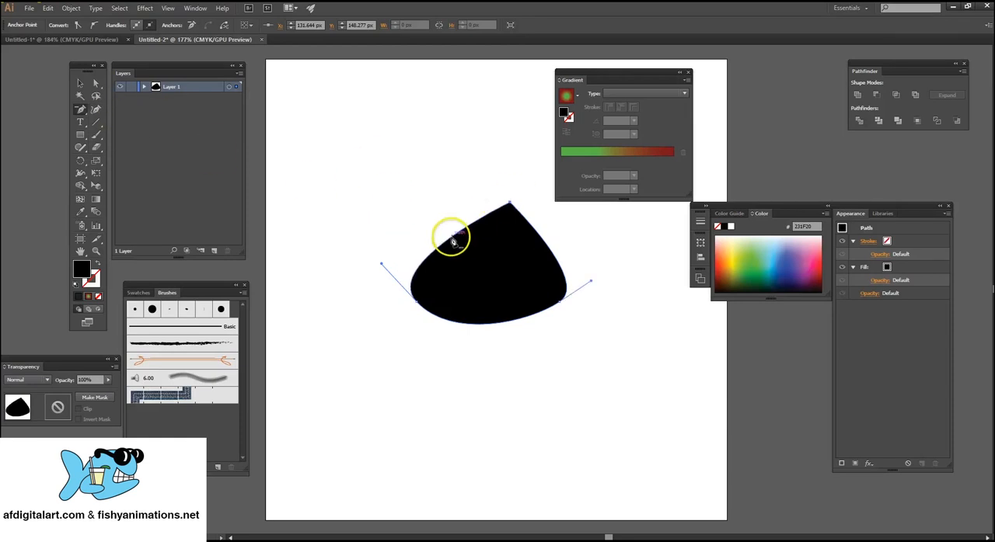
Draw a black rectangle about 106 × 111 px in the artboard's upper-left area and delete its upper-right anchor point.
{"action": "left_click", "coordinate": [81, 133]}
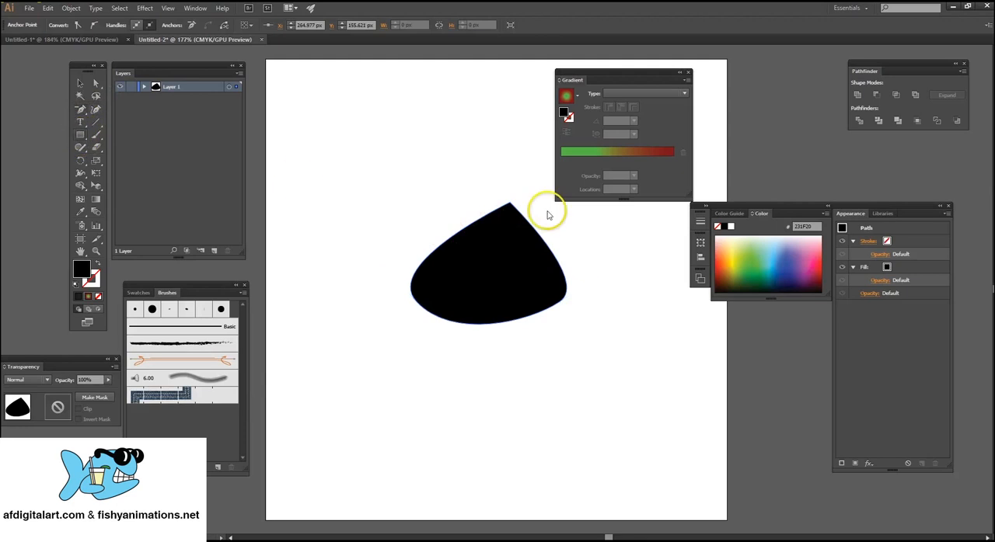
{"action": "left_click_drag", "start_coordinate": [310, 100], "coordinate": [407, 203]}
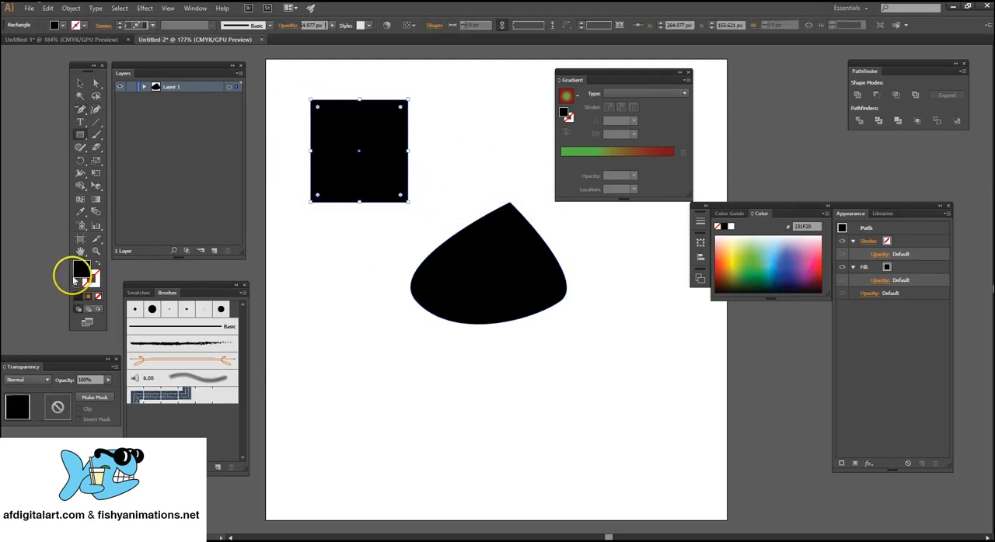
{"action": "left_click", "coordinate": [81, 114]}
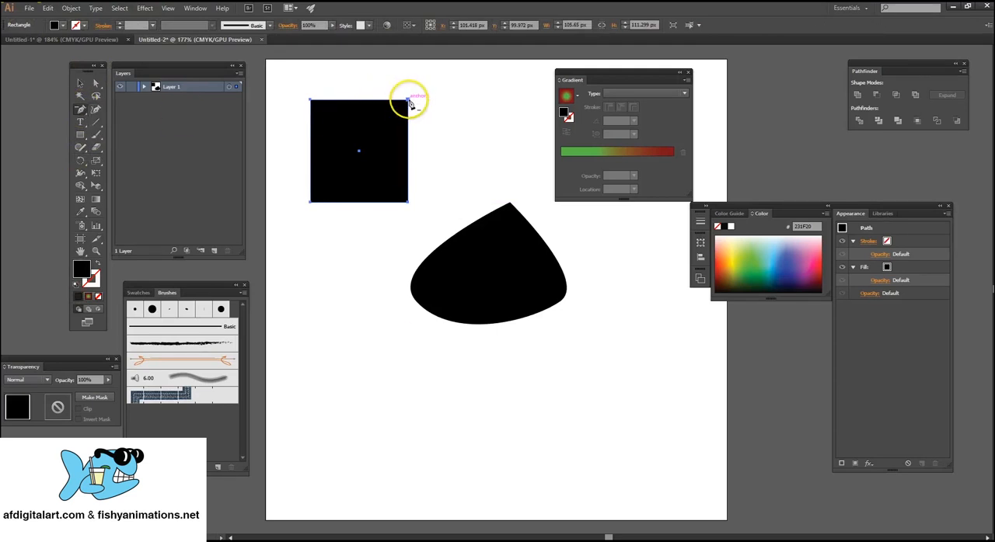
{"action": "left_click", "coordinate": [410, 102]}
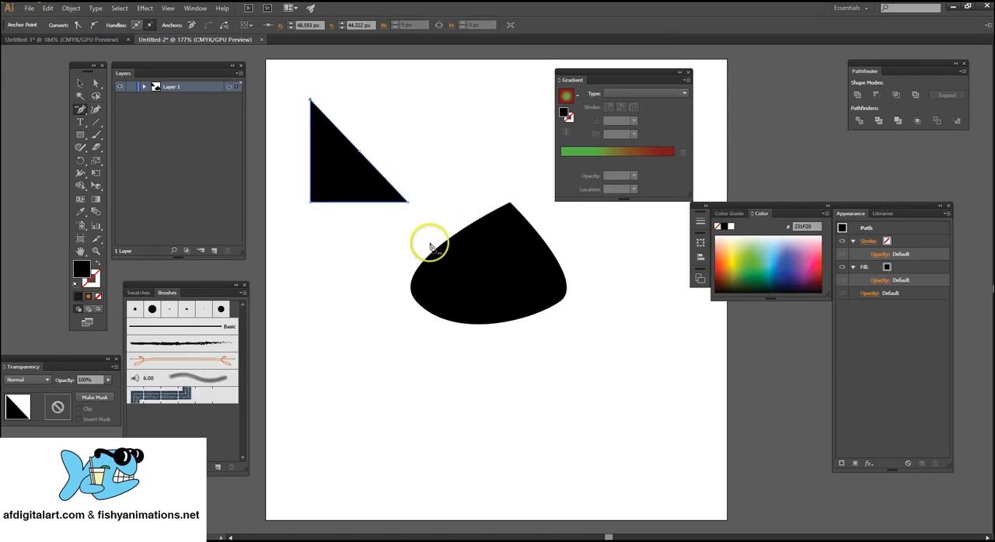
Convert the triangle's top and lower-right corners to smooth curves with the Anchor Point tool.
{"action": "left_click", "coordinate": [79, 112]}
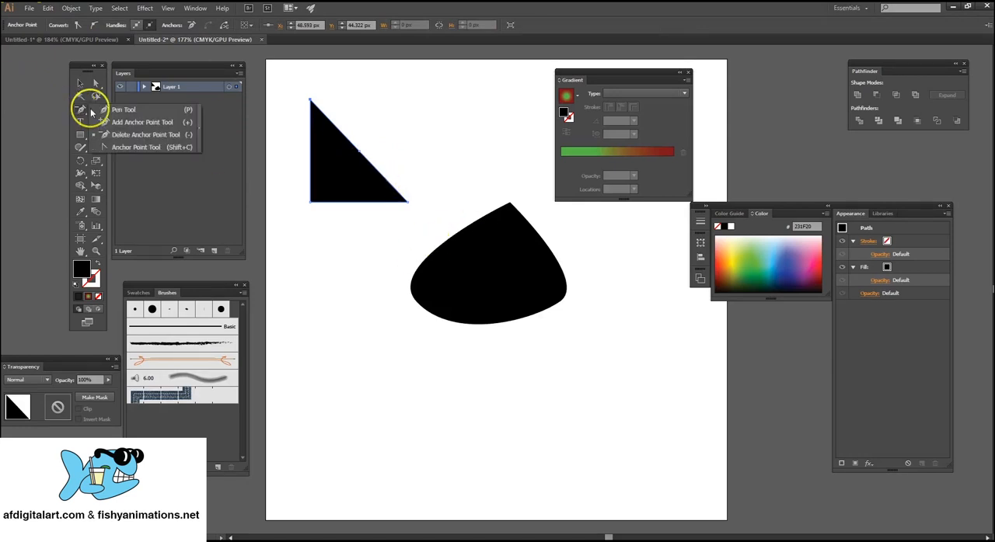
{"action": "left_click", "coordinate": [141, 148]}
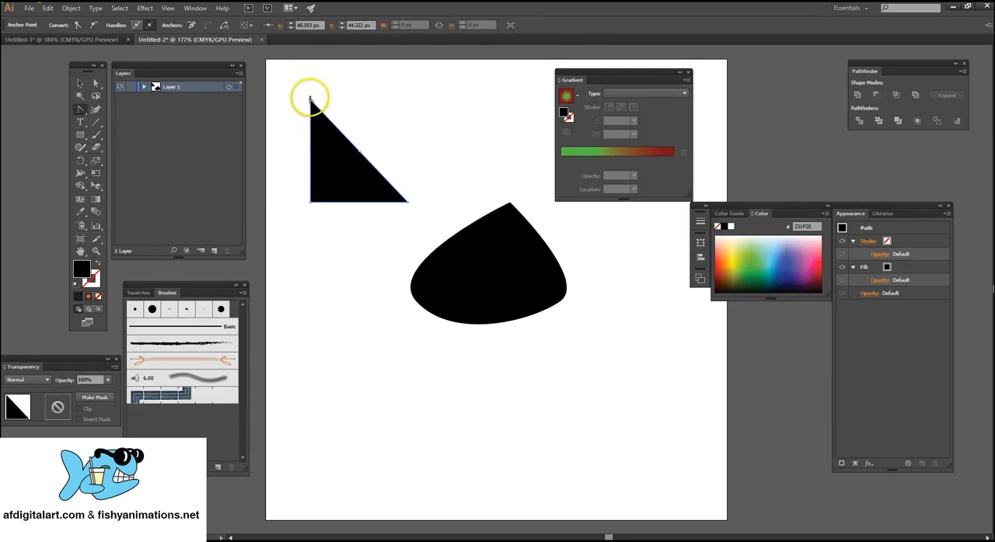
{"action": "left_click_drag", "start_coordinate": [314, 101], "coordinate": [355, 99]}
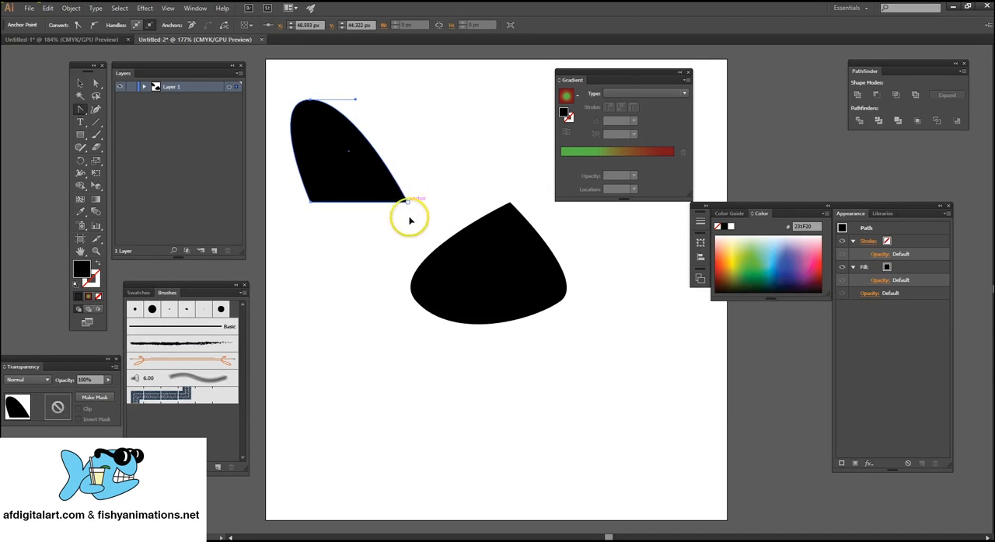
{"action": "left_click_drag", "start_coordinate": [406, 202], "coordinate": [376, 242]}
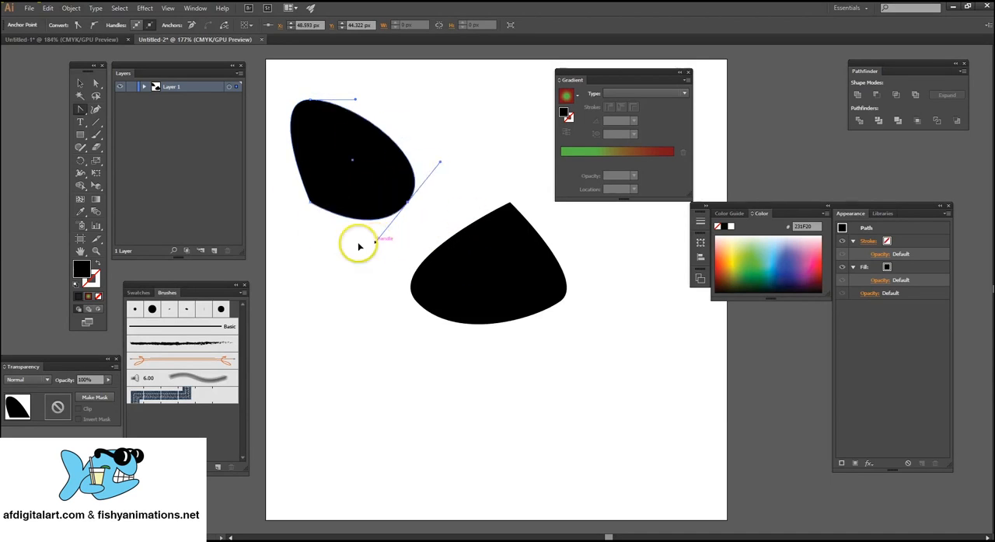
Delete the curved triangle and the pen-drawn shape to clear the artboard.
{"action": "left_click", "coordinate": [80, 84]}
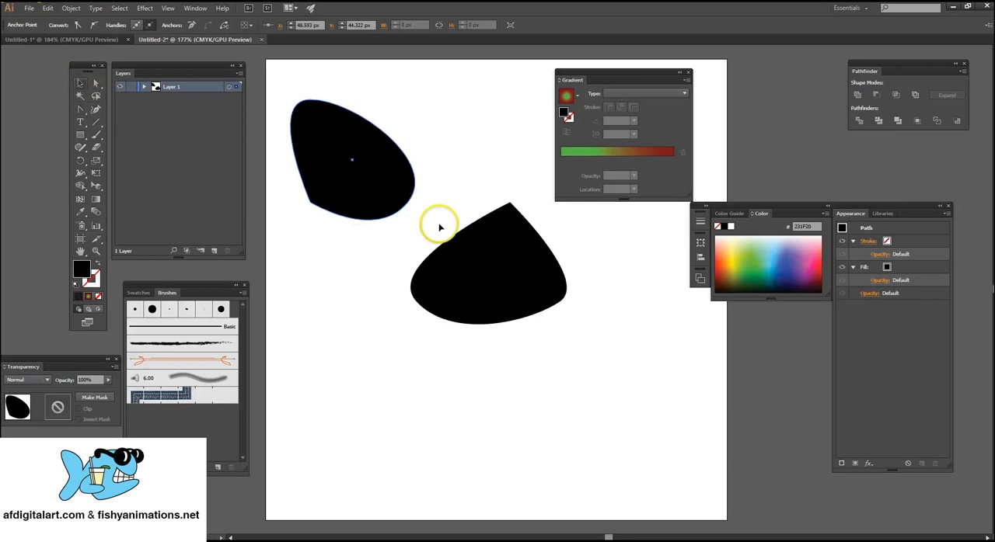
{"action": "key", "text": "Delete"}
{"action": "left_click", "coordinate": [499, 263]}
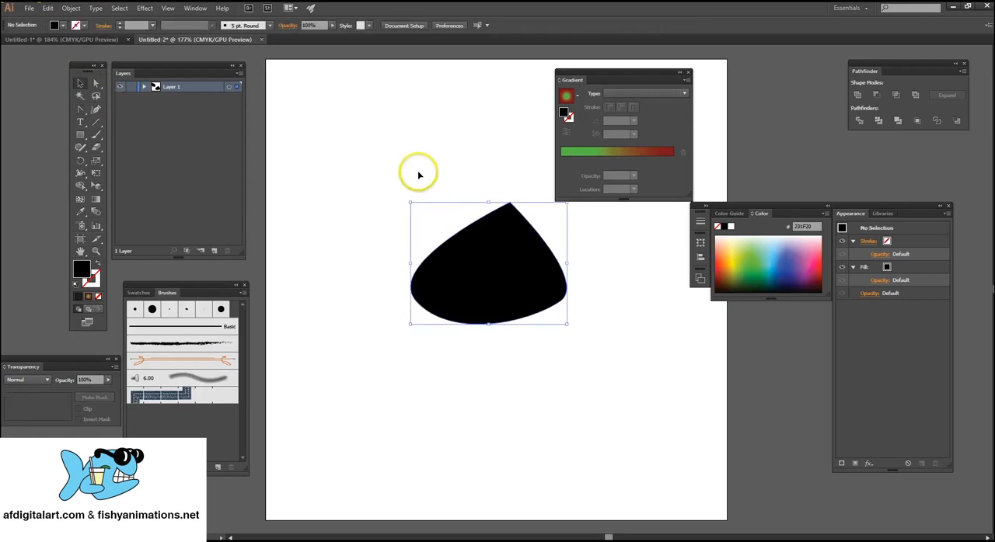
{"action": "key", "text": "Delete"}
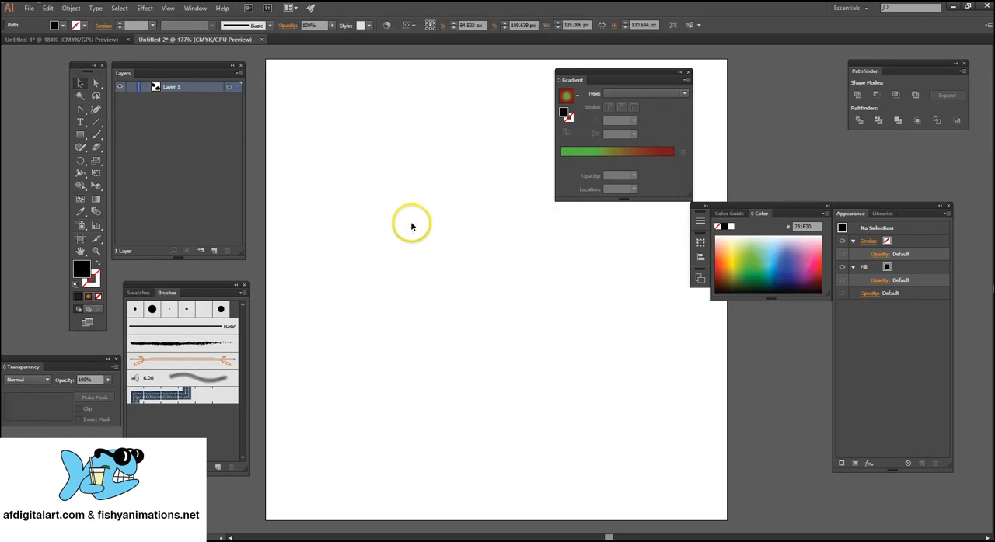
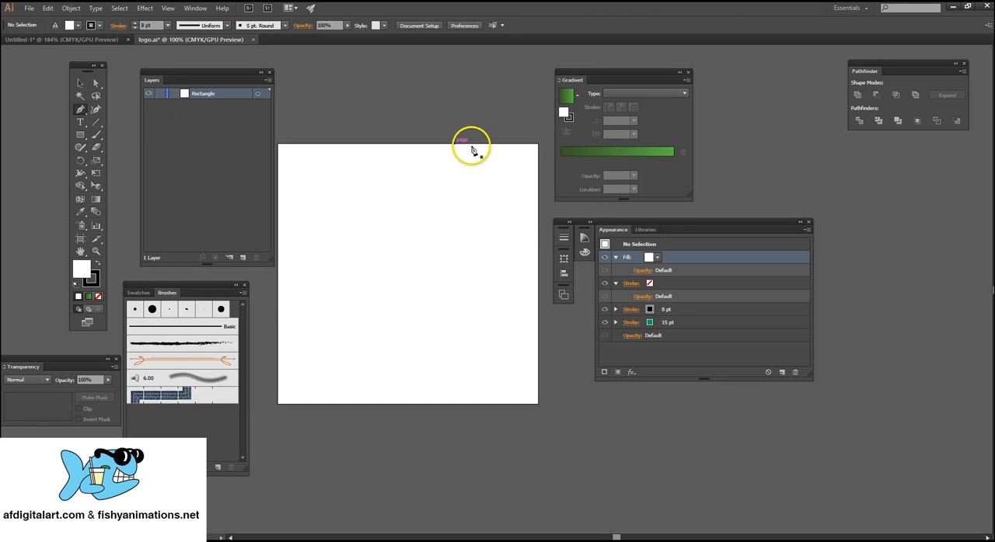
Draw a closed, curved freeform outline about 341 × 350 px on the artboard with the Pen tool.
{"action": "left_click", "coordinate": [80, 134]}
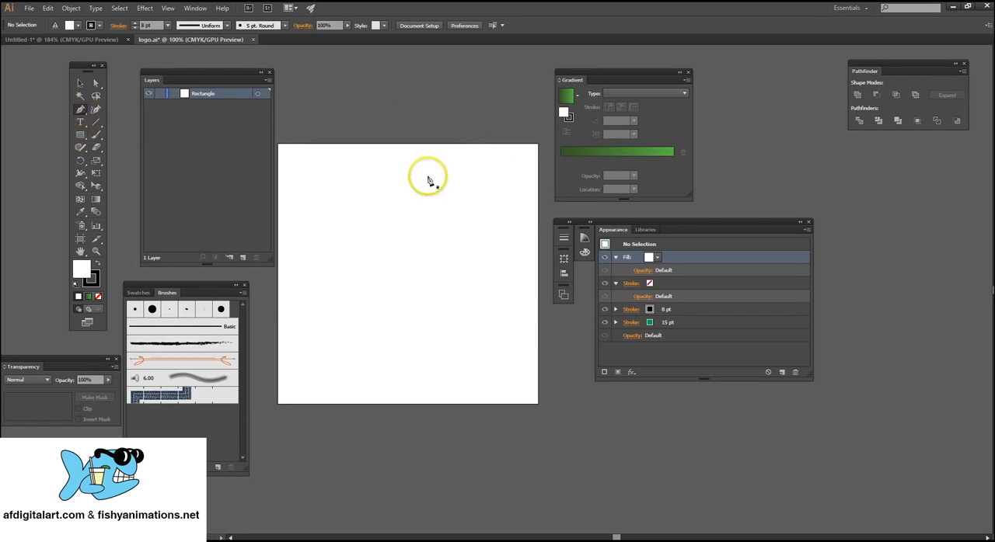
{"action": "left_click_drag", "start_coordinate": [388, 186], "coordinate": [467, 191]}
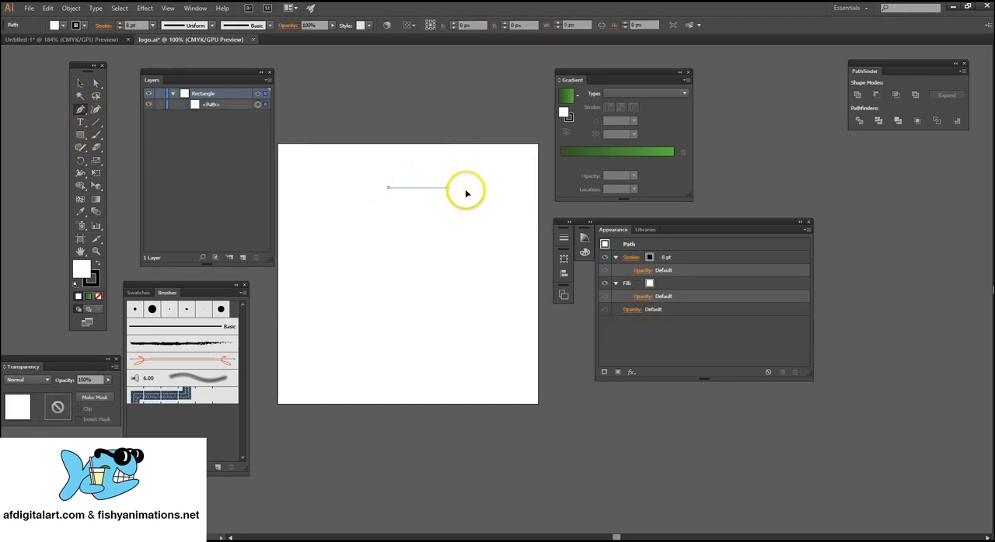
{"action": "left_click_drag", "start_coordinate": [484, 240], "coordinate": [466, 268]}
{"action": "left_click_drag", "start_coordinate": [442, 311], "coordinate": [434, 341]}
{"action": "left_click_drag", "start_coordinate": [377, 328], "coordinate": [330, 266]}
{"action": "left_click_drag", "start_coordinate": [352, 296], "coordinate": [355, 216]}
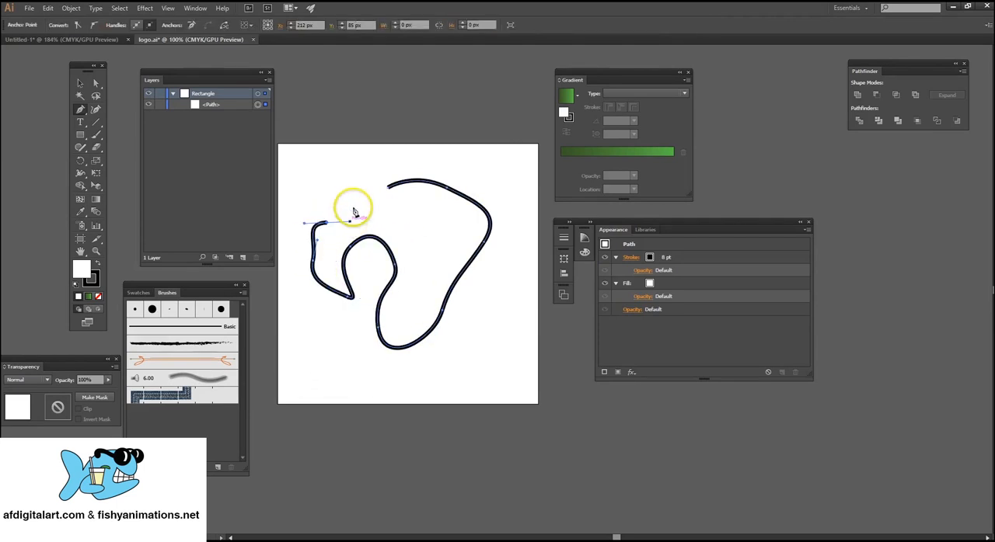
{"action": "left_click_drag", "start_coordinate": [348, 166], "coordinate": [375, 175]}
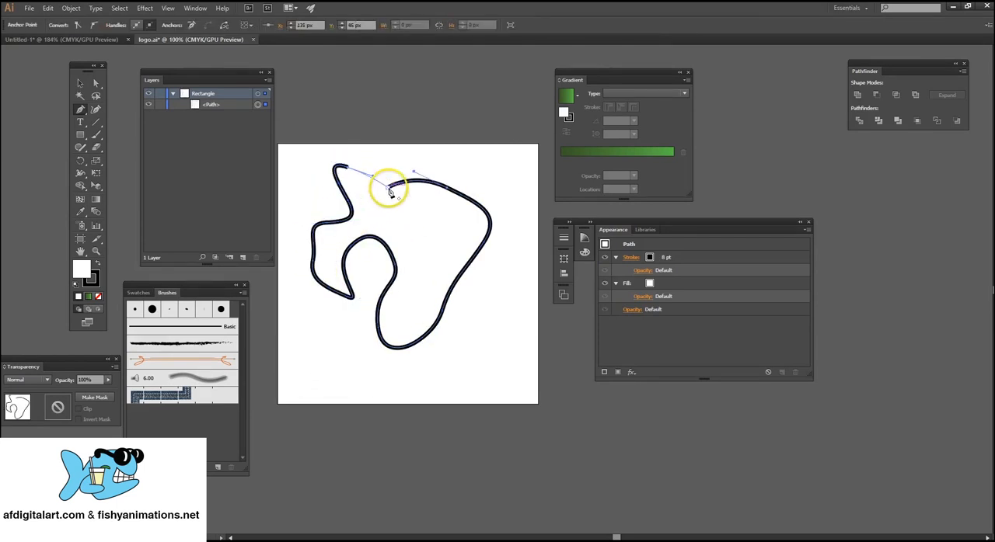
{"action": "left_click", "coordinate": [389, 188]}
Reduce the curved shape's stroke weight to 3 pt and deselect it.
{"action": "left_click", "coordinate": [95, 84]}
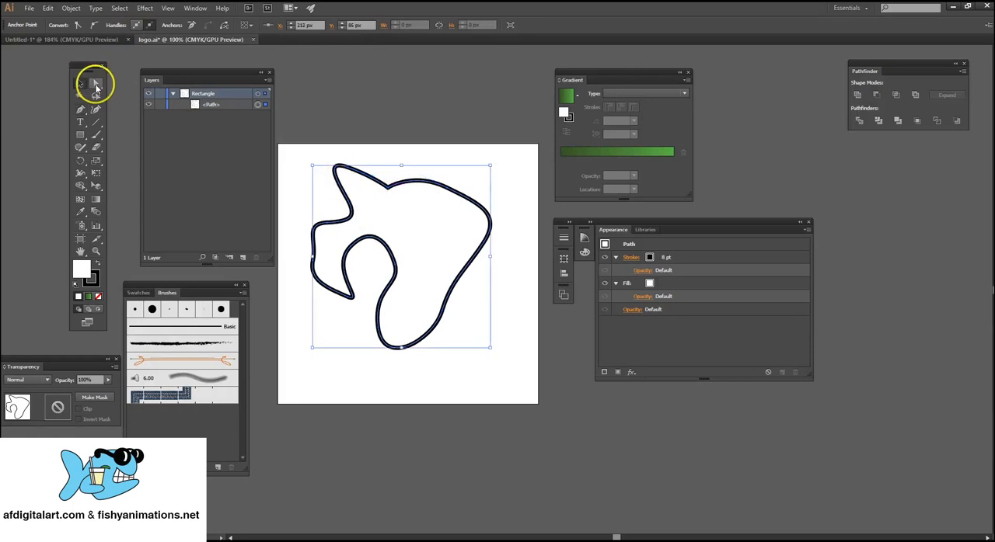
{"action": "left_click", "coordinate": [383, 159]}
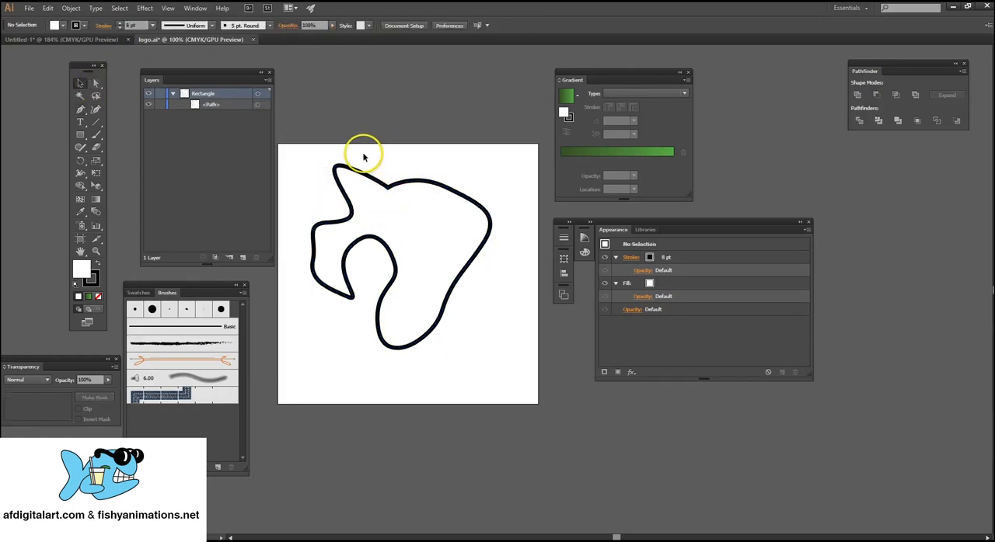
{"action": "left_click", "coordinate": [352, 189]}
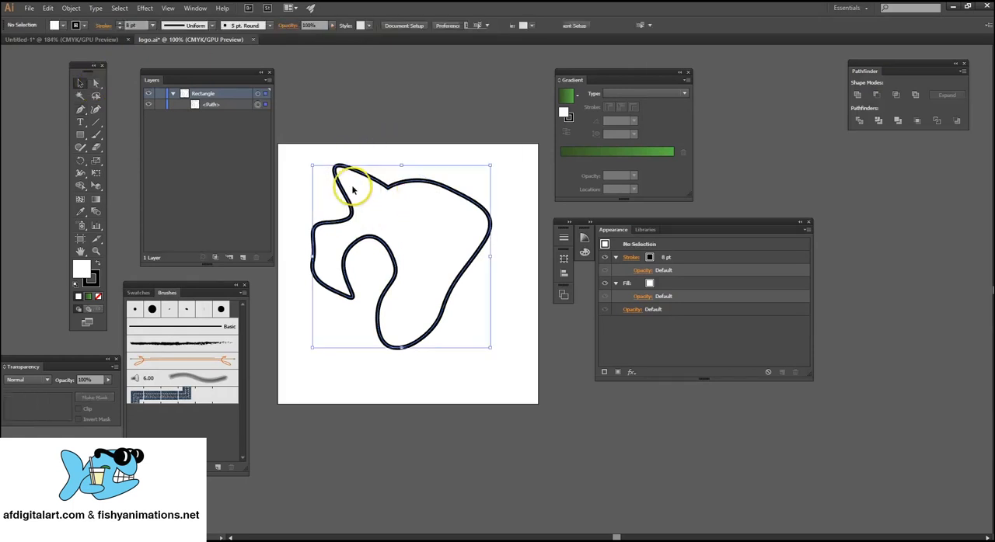
{"action": "left_click", "coordinate": [119, 28]}
{"action": "left_click", "coordinate": [119, 28]}
{"action": "left_click", "coordinate": [119, 28]}
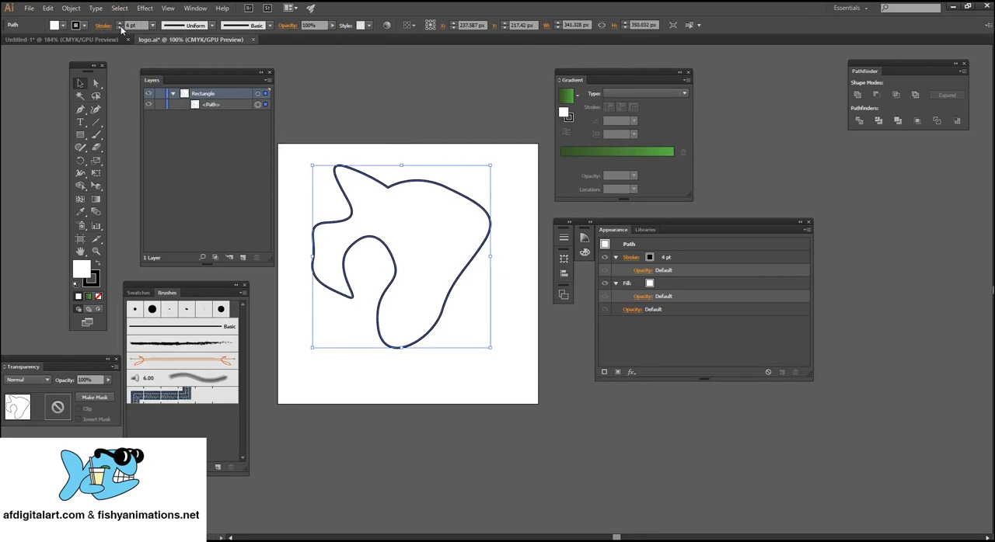
{"action": "left_click", "coordinate": [118, 27]}
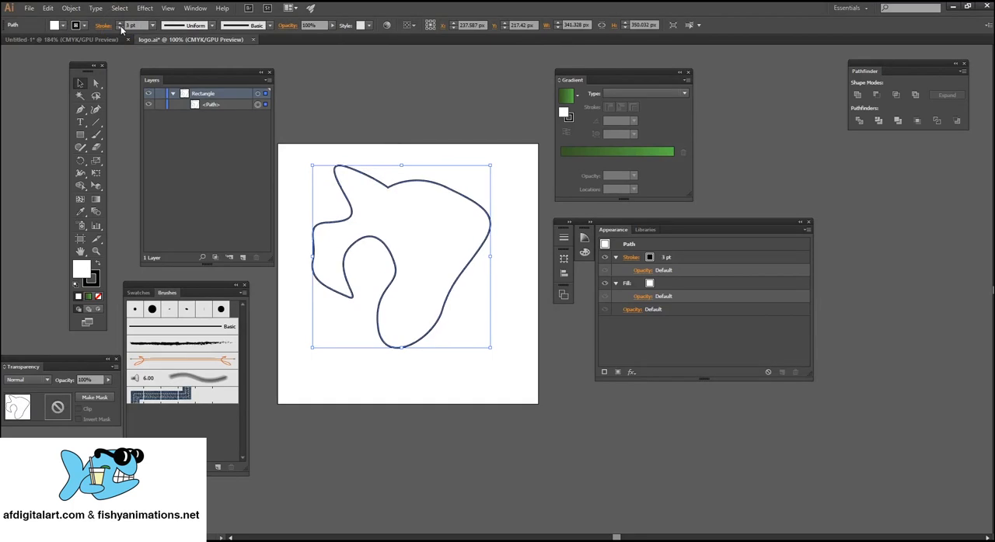
{"action": "left_click", "coordinate": [519, 201]}
Try to smooth the curved shape's outline with the Smooth tool while nothing is selected.
{"action": "left_click", "coordinate": [348, 188]}
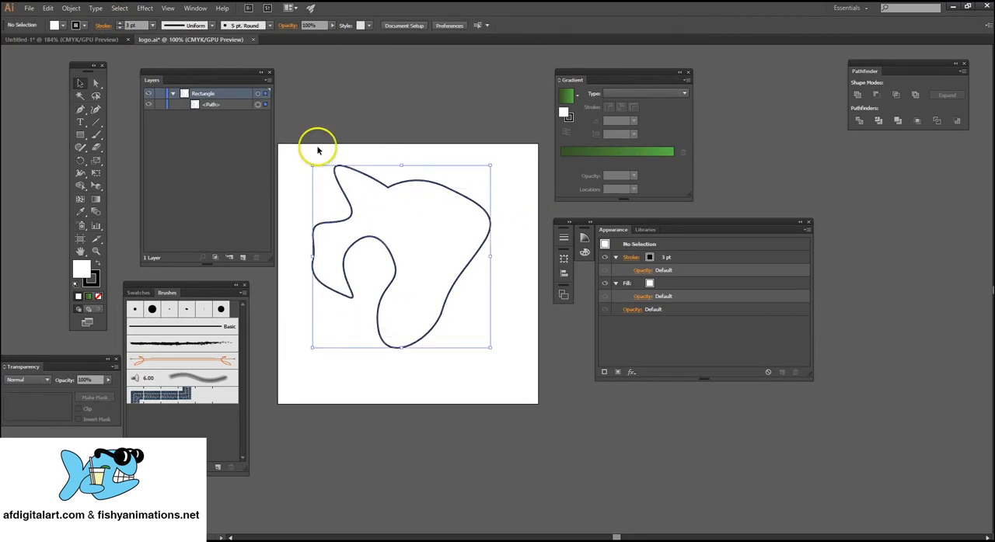
{"action": "left_click", "coordinate": [99, 136]}
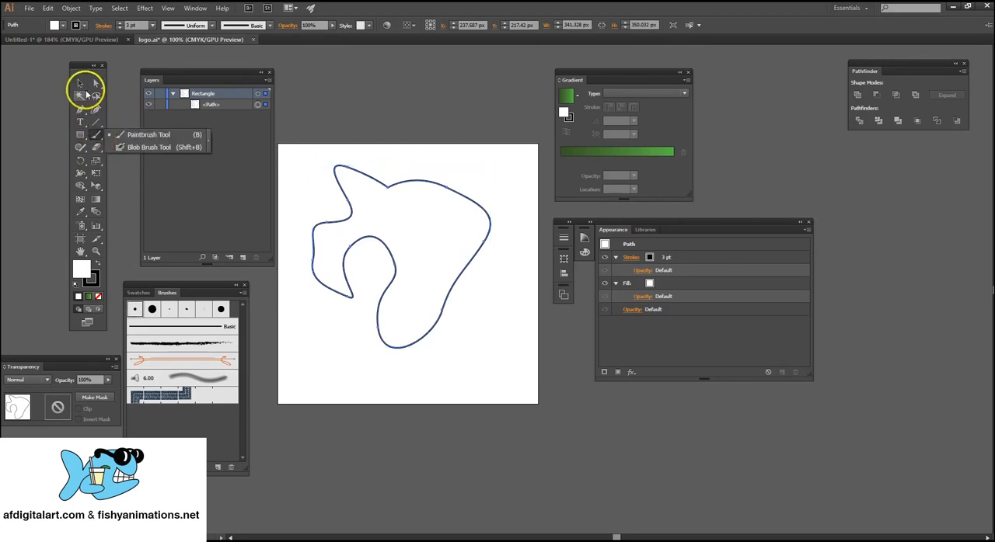
{"action": "left_click", "coordinate": [80, 149]}
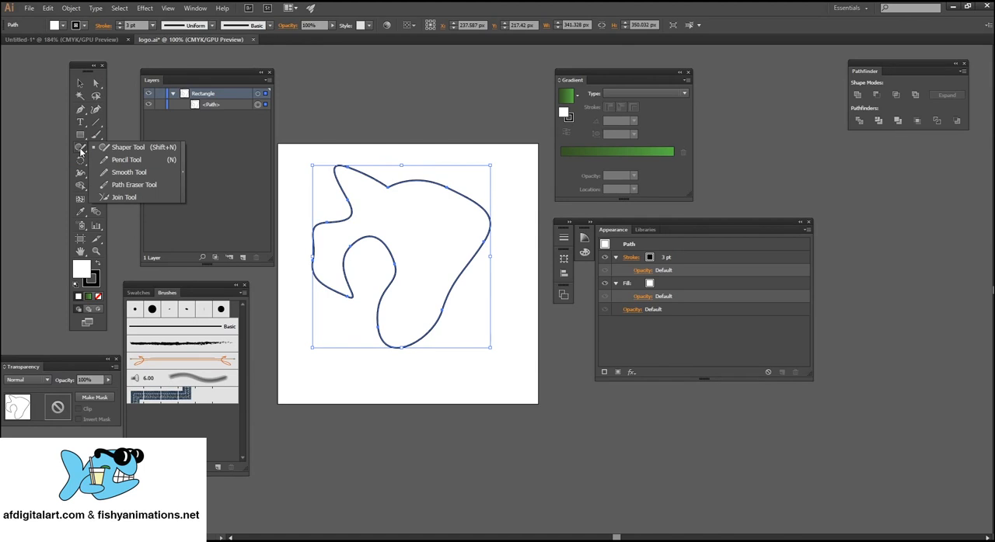
{"action": "left_click", "coordinate": [127, 173]}
{"action": "key", "text": "ctrl+shift+a"}
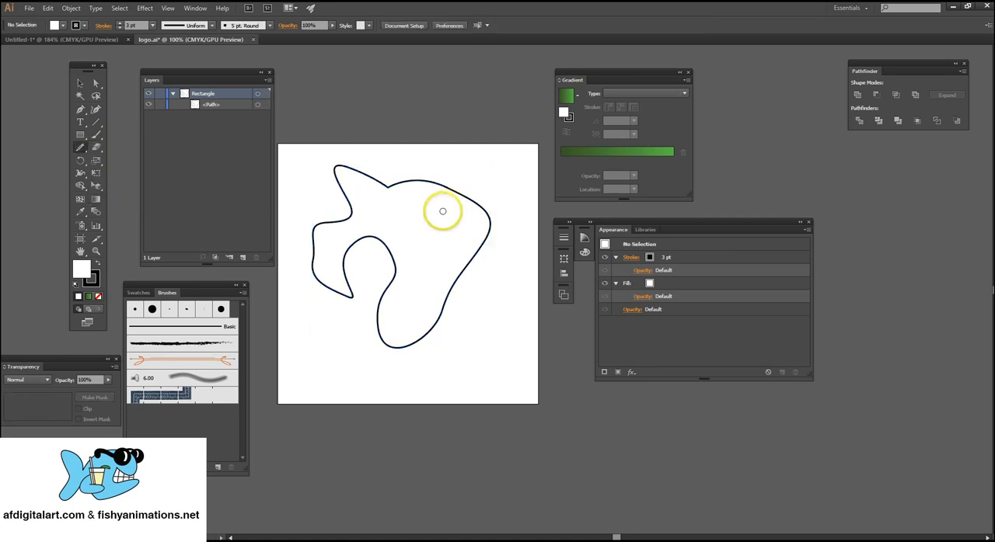
{"action": "mouse_move", "coordinate": [450, 189]}
{"action": "left_mouse_down"}
{"action": "mouse_move", "coordinate": [322, 168]}
{"action": "mouse_move", "coordinate": [349, 206]}
{"action": "mouse_move", "coordinate": [314, 243]}
{"action": "mouse_move", "coordinate": [333, 296]}
{"action": "left_mouse_up"}
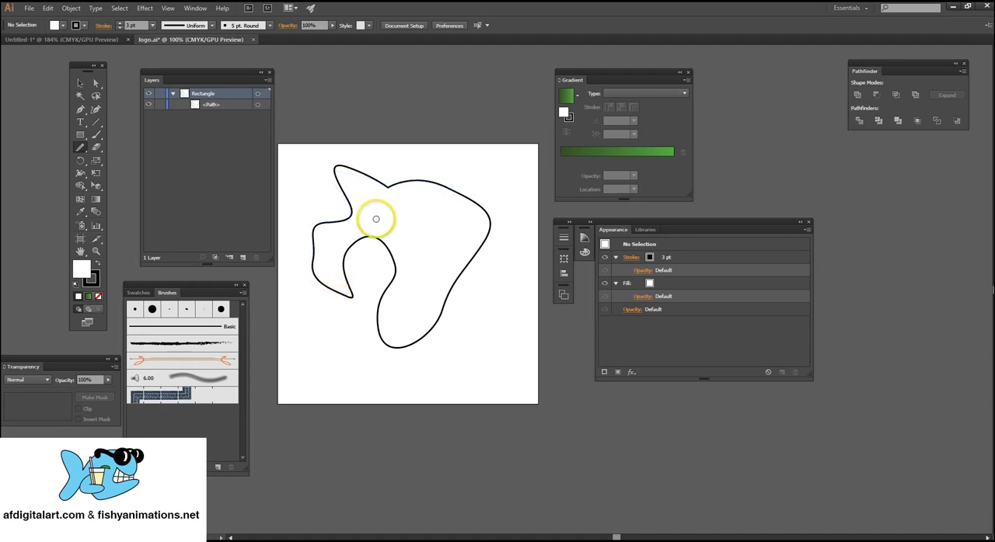
{"action": "mouse_move", "coordinate": [368, 233]}
{"action": "left_mouse_down"}
{"action": "mouse_move", "coordinate": [345, 294]}
{"action": "mouse_move", "coordinate": [392, 248]}
{"action": "mouse_move", "coordinate": [384, 285]}
{"action": "left_mouse_up"}
Select the curved shape and even out its outline with the Smooth tool.
{"action": "left_click", "coordinate": [81, 84]}
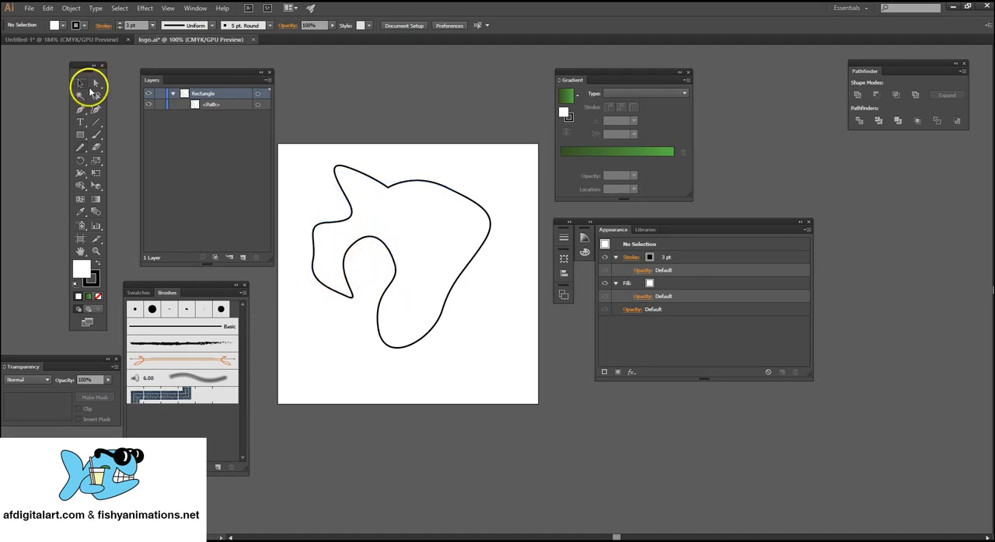
{"action": "left_click", "coordinate": [333, 163]}
{"action": "left_click", "coordinate": [80, 147]}
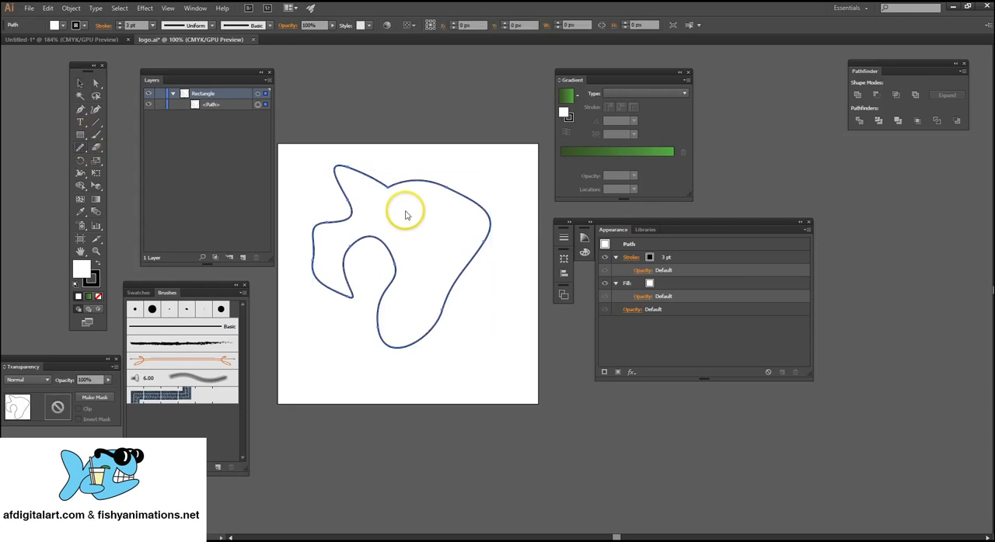
{"action": "mouse_move", "coordinate": [420, 179]}
{"action": "left_mouse_down"}
{"action": "mouse_move", "coordinate": [345, 171]}
{"action": "mouse_move", "coordinate": [330, 180]}
{"action": "mouse_move", "coordinate": [338, 184]}
{"action": "mouse_move", "coordinate": [335, 176]}
{"action": "mouse_move", "coordinate": [347, 192]}
{"action": "mouse_move", "coordinate": [342, 221]}
{"action": "mouse_move", "coordinate": [310, 264]}
{"action": "mouse_move", "coordinate": [311, 281]}
{"action": "mouse_move", "coordinate": [347, 265]}
{"action": "mouse_move", "coordinate": [362, 232]}
{"action": "mouse_move", "coordinate": [385, 287]}
{"action": "mouse_move", "coordinate": [395, 333]}
{"action": "left_mouse_up"}
{"action": "mouse_move", "coordinate": [461, 269]}
{"action": "left_mouse_down"}
{"action": "mouse_move", "coordinate": [490, 226]}
{"action": "mouse_move", "coordinate": [476, 200]}
{"action": "mouse_move", "coordinate": [313, 162]}
{"action": "mouse_move", "coordinate": [323, 208]}
{"action": "left_mouse_up"}
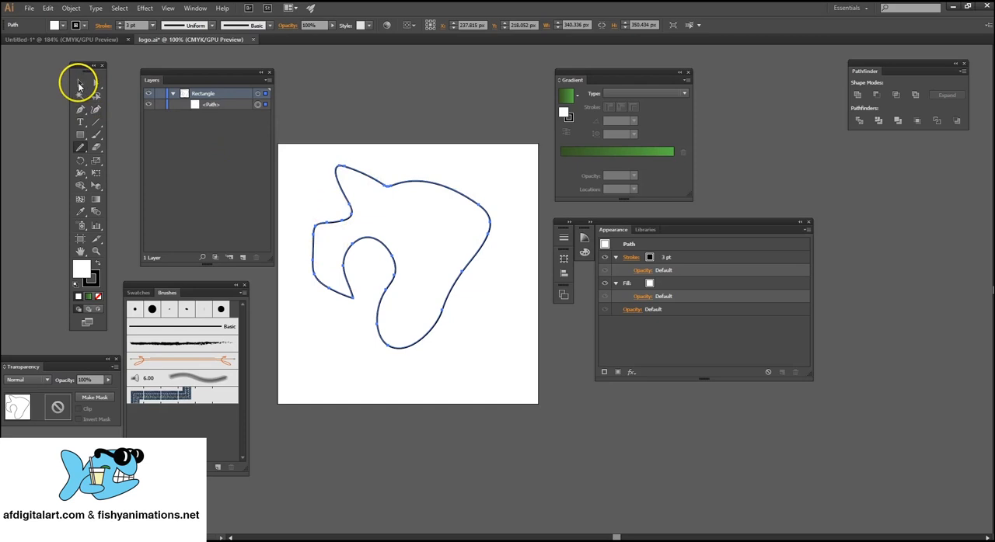
Delete the curved shape and draw a closed seven-point straight-edged polygon, about 231 × 329 px, with the Pen tool.
{"action": "left_click", "coordinate": [80, 82]}
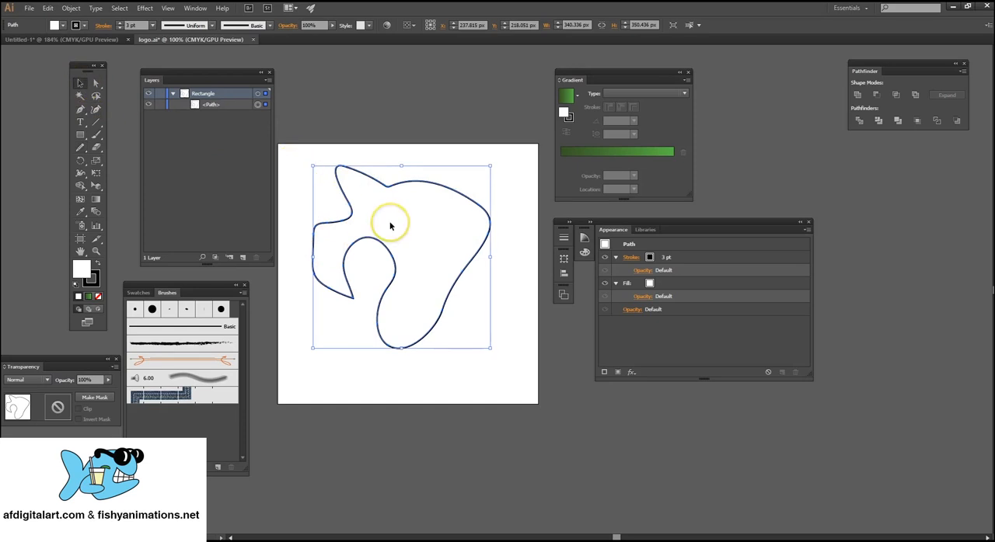
{"action": "key", "text": "Delete"}
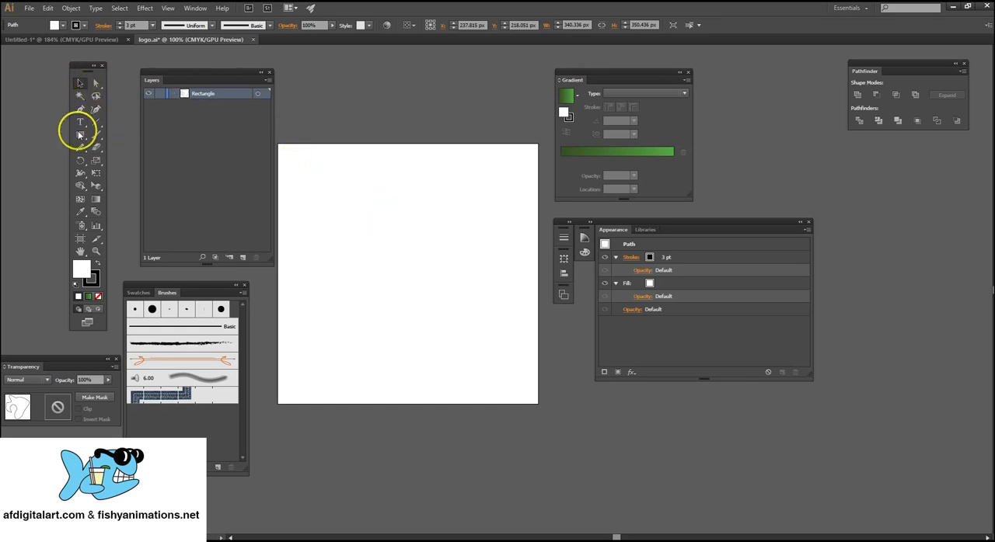
{"action": "left_click_drag", "start_coordinate": [81, 109], "coordinate": [119, 107]}
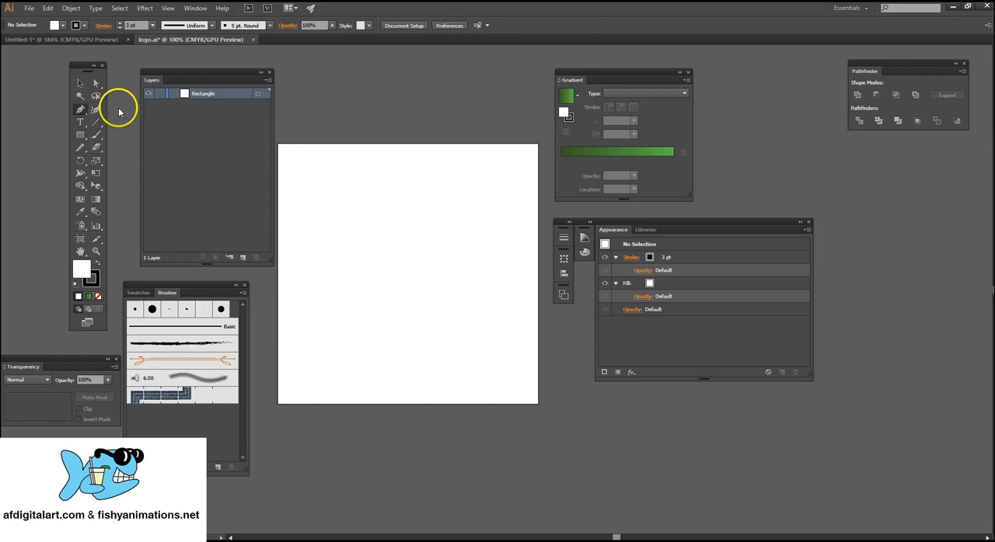
{"action": "left_click", "coordinate": [432, 171]}
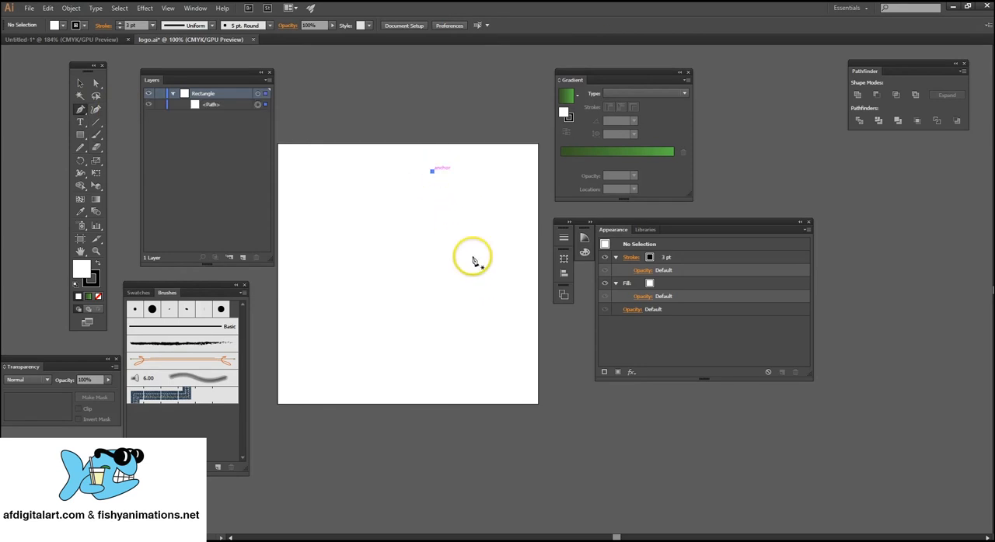
{"action": "left_click", "coordinate": [478, 273]}
{"action": "left_click", "coordinate": [435, 343]}
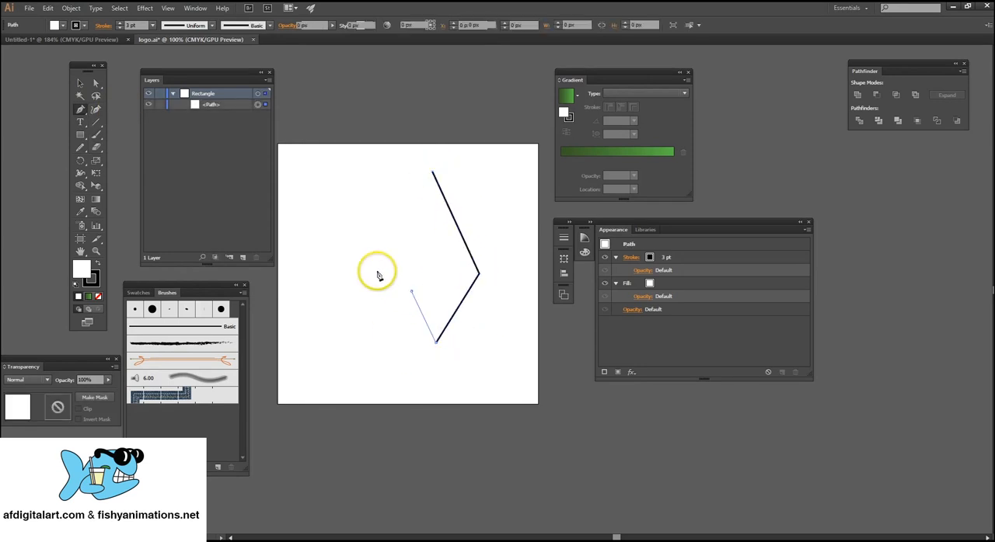
{"action": "left_click", "coordinate": [412, 292]}
{"action": "left_click", "coordinate": [357, 262]}
{"action": "left_click", "coordinate": [391, 235]}
{"action": "left_click", "coordinate": [391, 172]}
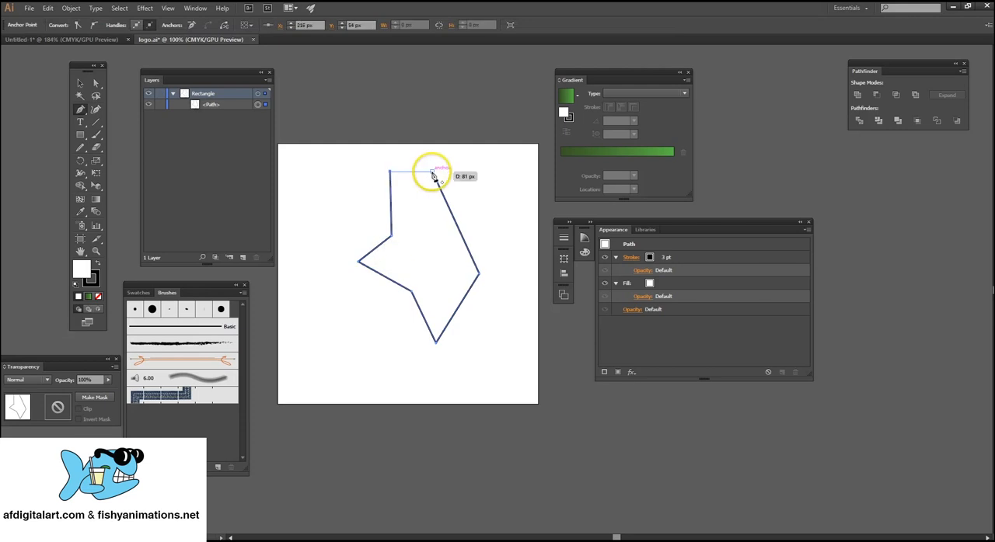
{"action": "left_click", "coordinate": [433, 172]}
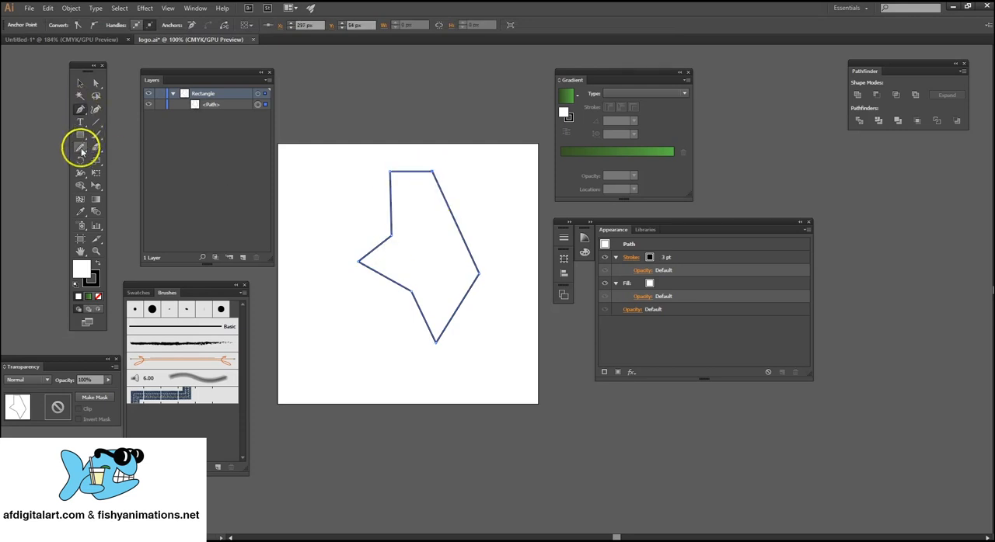
Round the polygon's upper-right, inner-left and lower-left corners with the Smooth tool.
{"action": "left_click", "coordinate": [81, 149]}
{"action": "left_click", "coordinate": [125, 173]}
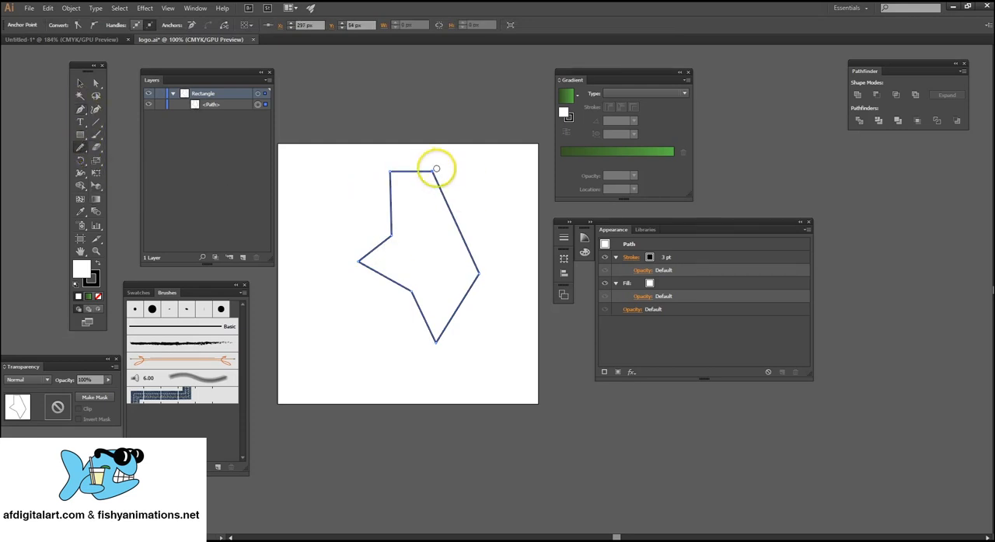
{"action": "mouse_move", "coordinate": [404, 170]}
{"action": "left_mouse_down"}
{"action": "mouse_move", "coordinate": [379, 263]}
{"action": "mouse_move", "coordinate": [346, 265]}
{"action": "mouse_move", "coordinate": [389, 292]}
{"action": "mouse_move", "coordinate": [361, 268]}
{"action": "mouse_move", "coordinate": [409, 291]}
{"action": "mouse_move", "coordinate": [420, 335]}
{"action": "mouse_move", "coordinate": [460, 313]}
{"action": "mouse_move", "coordinate": [439, 340]}
{"action": "mouse_move", "coordinate": [425, 323]}
{"action": "mouse_move", "coordinate": [428, 351]}
{"action": "mouse_move", "coordinate": [478, 264]}
{"action": "mouse_move", "coordinate": [456, 225]}
{"action": "mouse_move", "coordinate": [420, 211]}
{"action": "mouse_move", "coordinate": [430, 165]}
{"action": "mouse_move", "coordinate": [433, 173]}
{"action": "mouse_move", "coordinate": [389, 169]}
{"action": "mouse_move", "coordinate": [376, 176]}
{"action": "mouse_move", "coordinate": [388, 208]}
{"action": "mouse_move", "coordinate": [405, 173]}
{"action": "mouse_move", "coordinate": [388, 188]}
{"action": "mouse_move", "coordinate": [380, 241]}
{"action": "mouse_move", "coordinate": [343, 266]}
{"action": "mouse_move", "coordinate": [366, 257]}
{"action": "mouse_move", "coordinate": [378, 280]}
{"action": "left_mouse_up"}
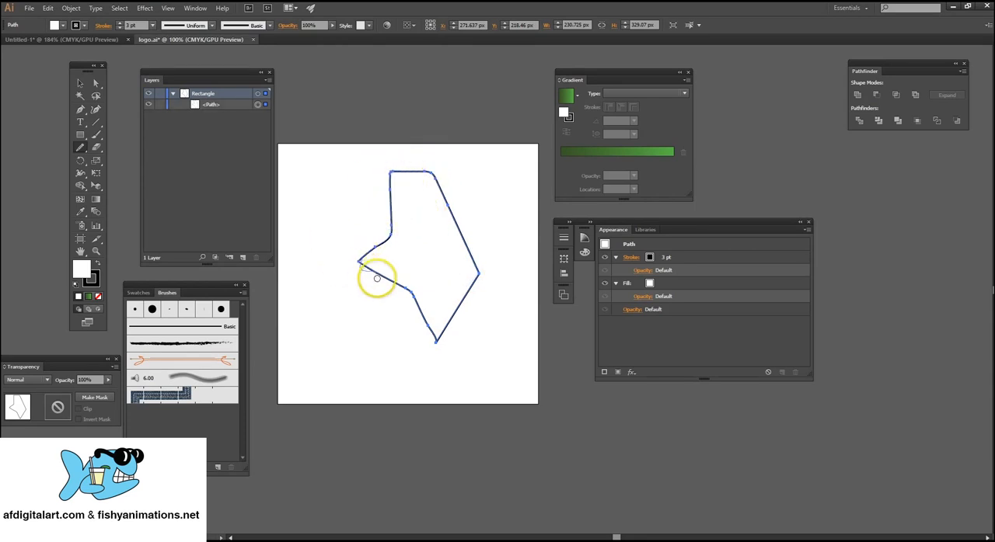
Select the smoothed polygon and delete it to clear the artboard.
{"action": "left_click", "coordinate": [80, 82]}
{"action": "left_click_drag", "start_coordinate": [325, 161], "coordinate": [470, 235]}
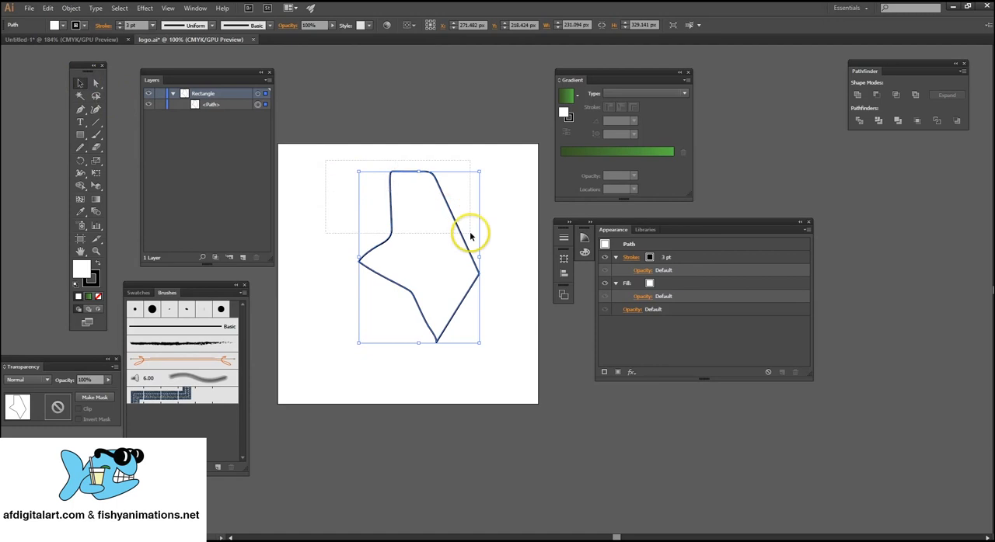
{"action": "key", "text": "Delete"}
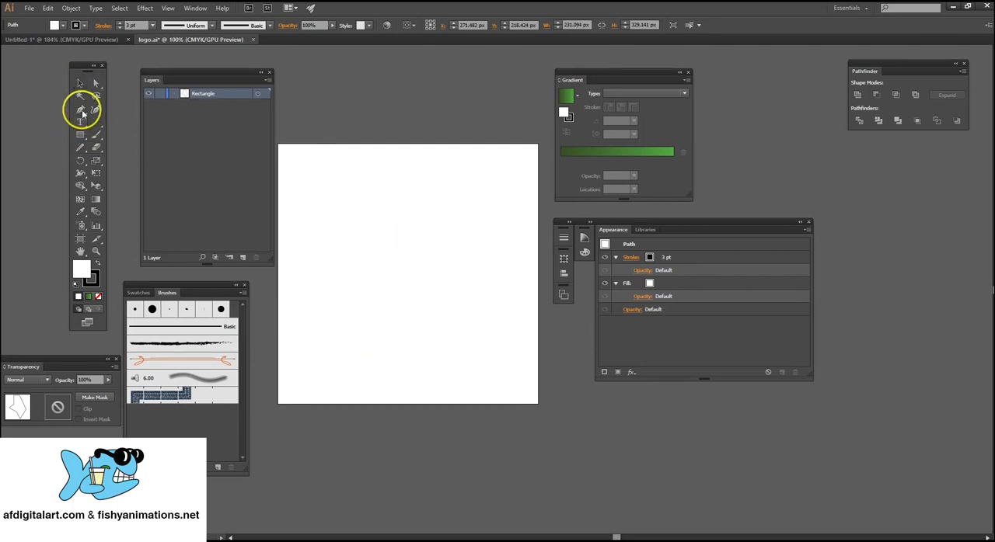
Draw a closed eight-point straight-edged polygon, about 302 × 332 px, with the Pen tool.
{"action": "key", "text": "p"}
{"action": "left_click", "coordinate": [398, 166]}
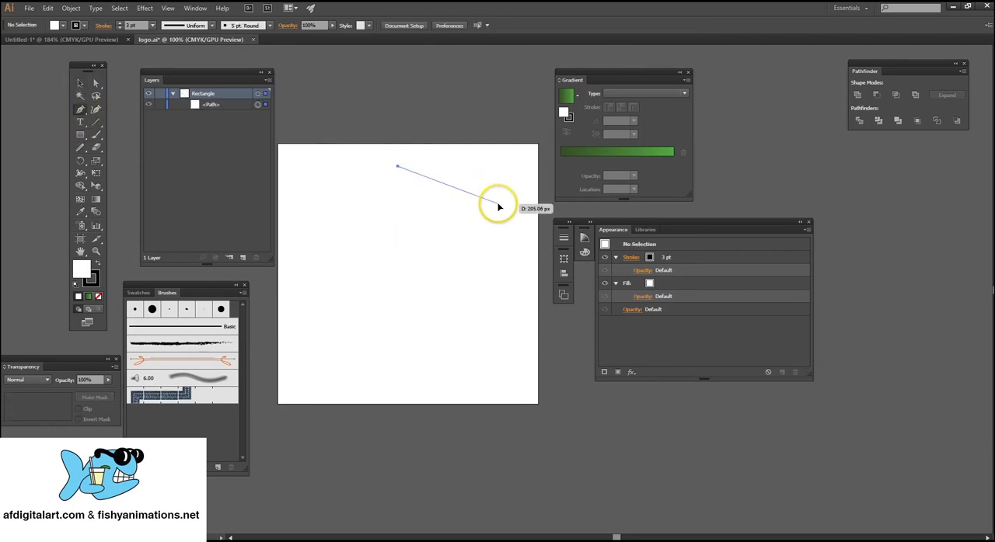
{"action": "left_click", "coordinate": [497, 203]}
{"action": "left_click", "coordinate": [488, 259]}
{"action": "left_click", "coordinate": [505, 339]}
{"action": "left_click", "coordinate": [398, 317]}
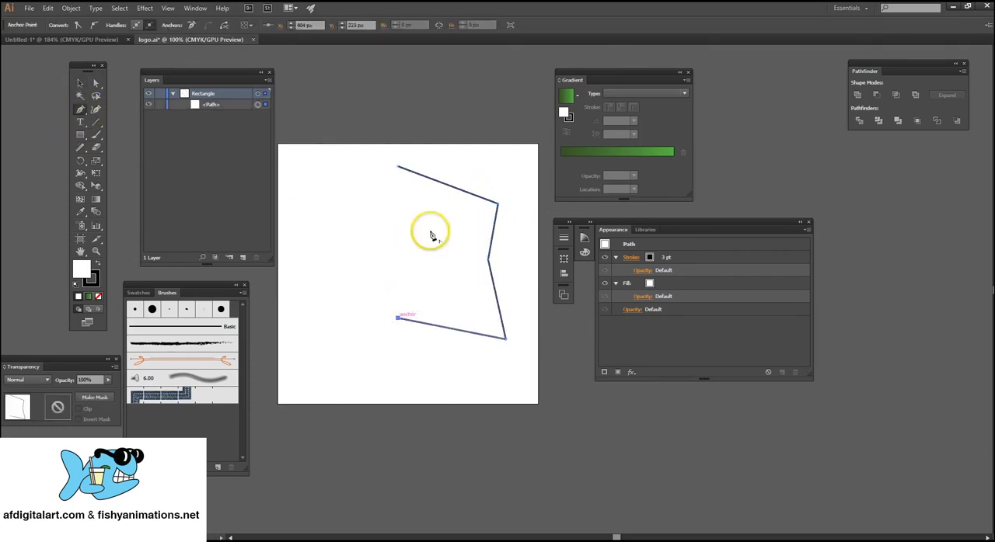
{"action": "left_click", "coordinate": [430, 231]}
{"action": "left_click", "coordinate": [348, 225]}
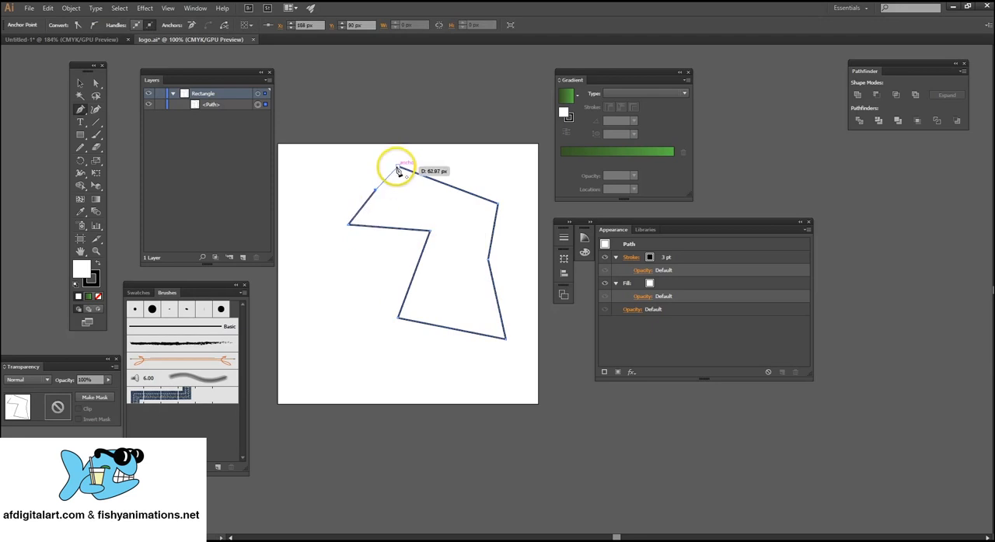
{"action": "left_click", "coordinate": [397, 166]}
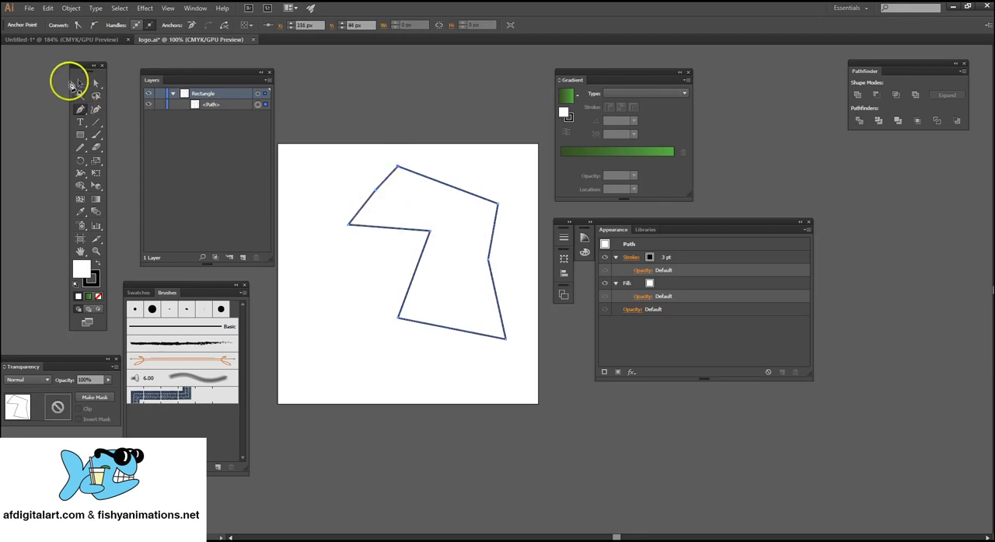
Select the eight-point polygon and simplify its path with preview on and a curve precision of 14%.
{"action": "left_click", "coordinate": [77, 82]}
{"action": "left_click", "coordinate": [349, 224]}
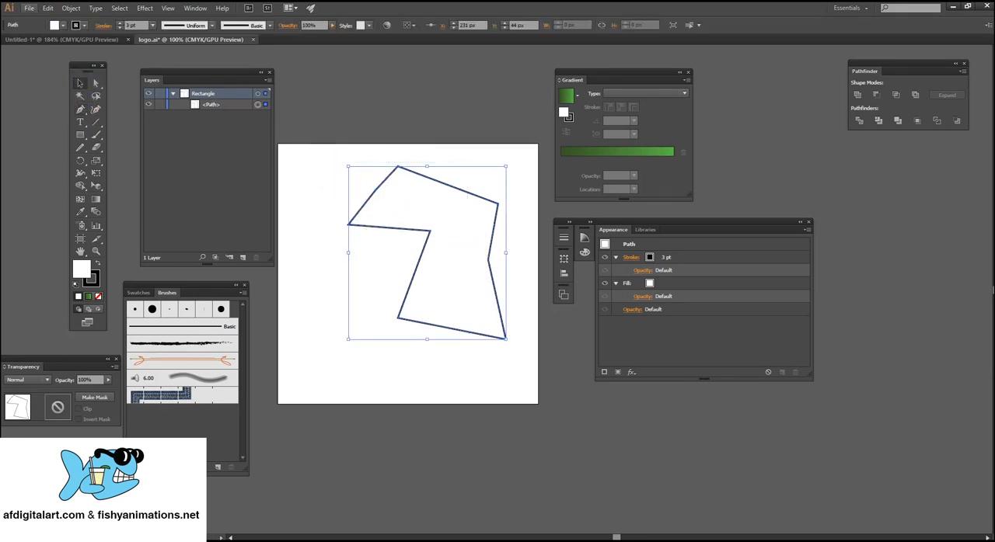
{"action": "left_click", "coordinate": [70, 8]}
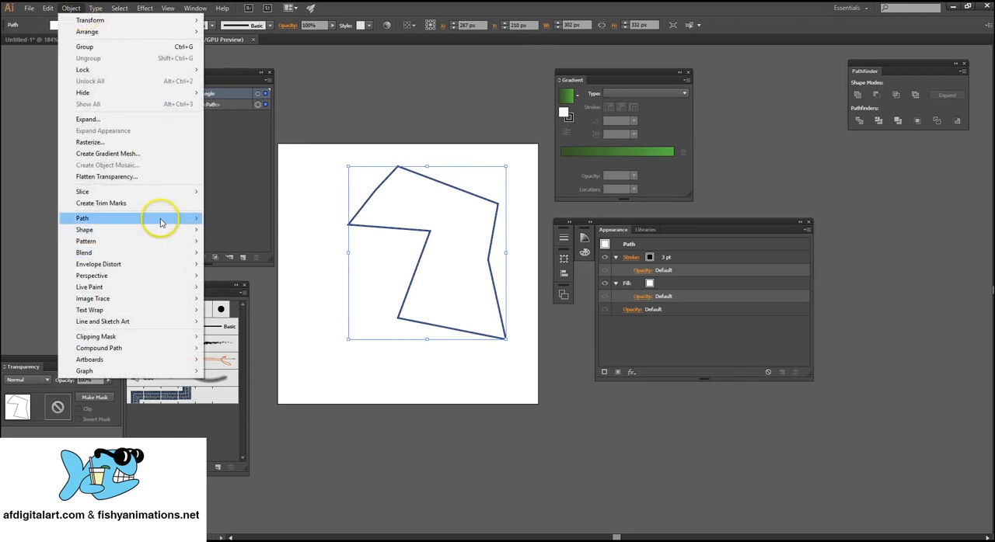
{"action": "mouse_move", "coordinate": [160, 218]}
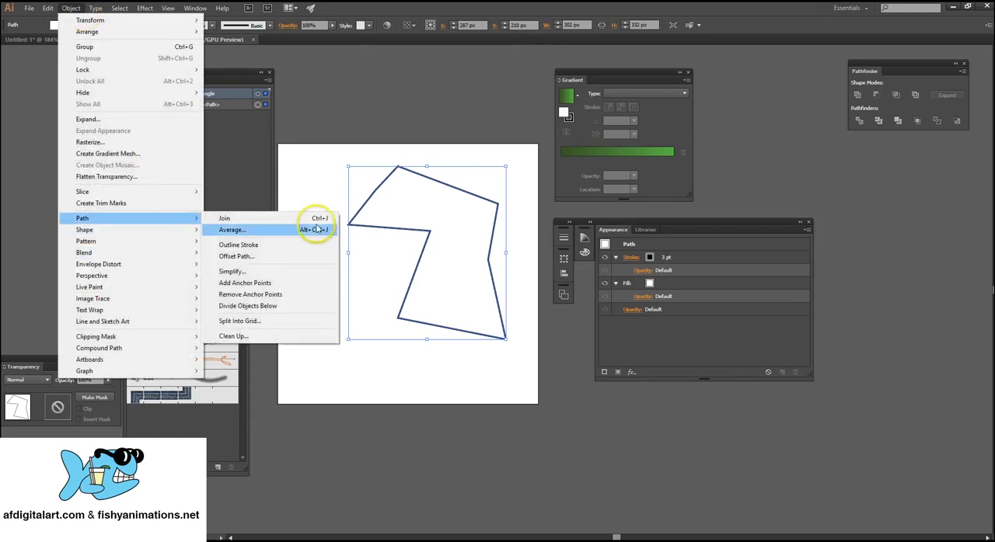
{"action": "left_click", "coordinate": [306, 272]}
{"action": "left_click_drag", "start_coordinate": [464, 54], "coordinate": [233, 92]}
{"action": "left_click", "coordinate": [165, 222]}
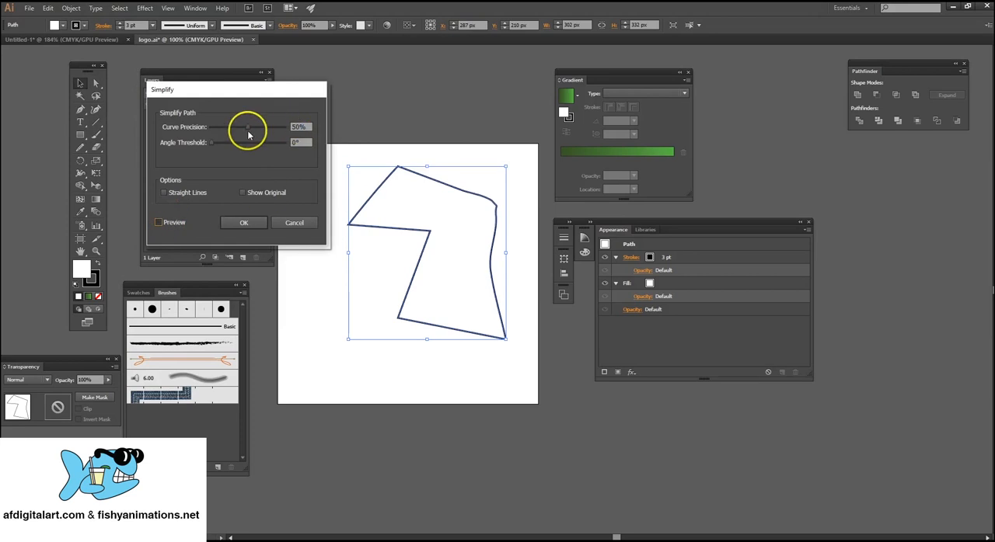
{"action": "left_click_drag", "start_coordinate": [248, 132], "coordinate": [220, 128]}
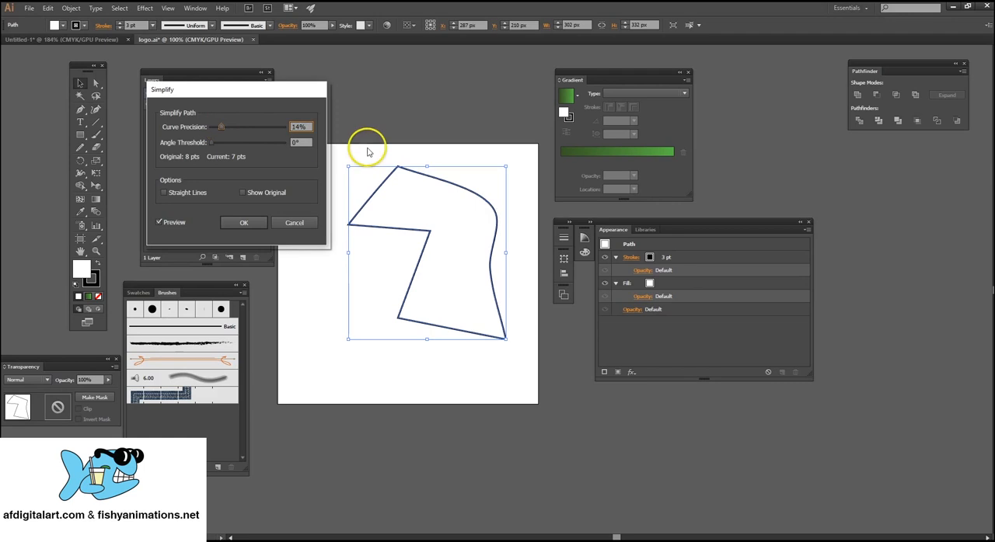
{"action": "left_click", "coordinate": [243, 222]}
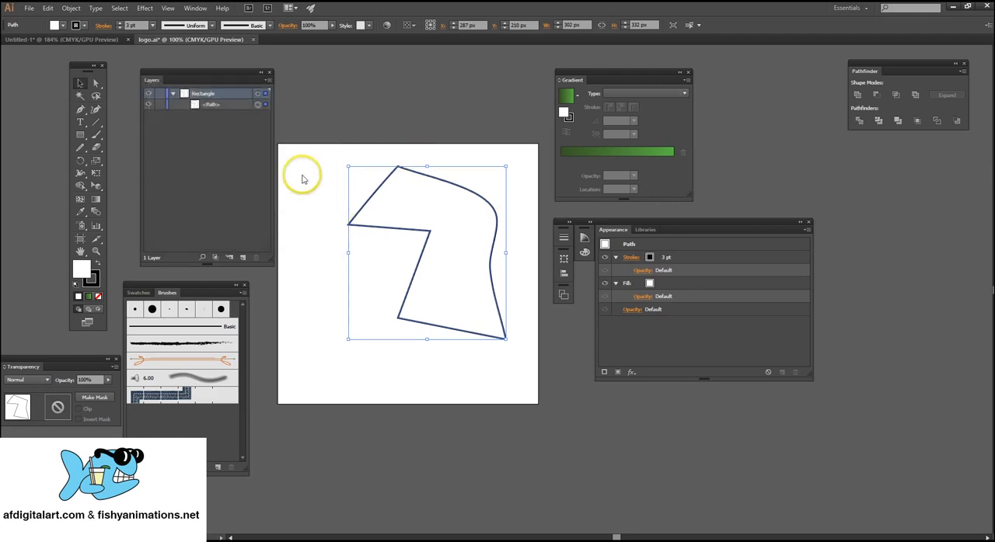
Delete the simplified polygon and draw a rectangle of about 233 × 225 px in the middle of the artboard.
{"action": "key", "text": "Delete"}
{"action": "left_click", "coordinate": [79, 135]}
{"action": "mouse_move", "coordinate": [346, 192]}
{"action": "left_mouse_down"}
{"action": "mouse_move", "coordinate": [389, 202]}
{"action": "mouse_move", "coordinate": [469, 310]}
{"action": "left_mouse_up"}
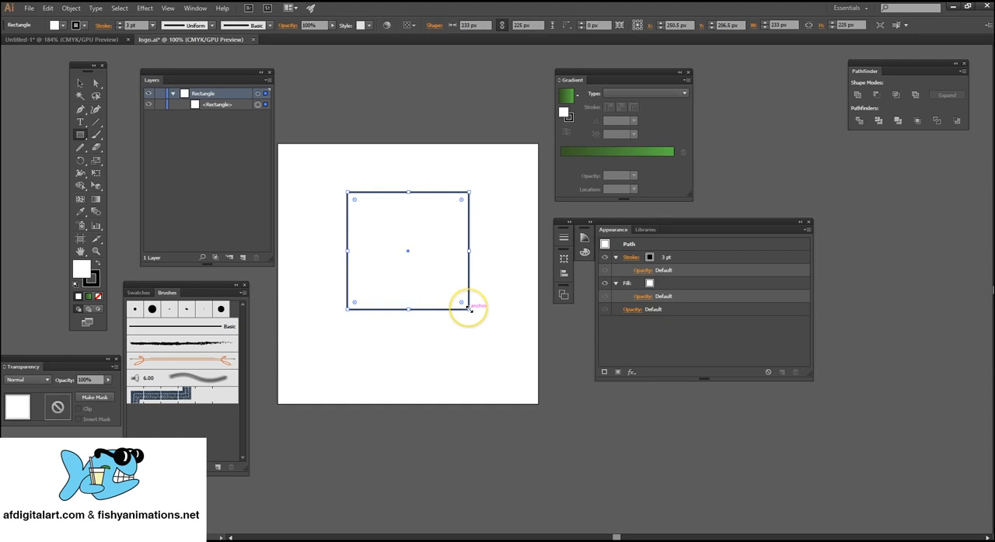
Simplify the rectangle's path, trying a curve precision of 1% before applying 77%.
{"action": "left_click", "coordinate": [80, 84]}
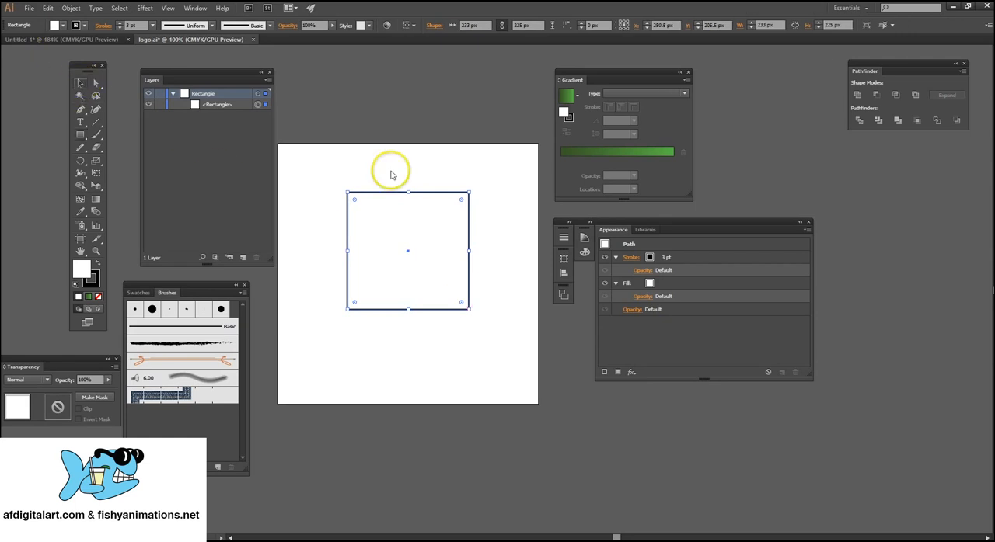
{"action": "left_click_drag", "start_coordinate": [299, 157], "coordinate": [516, 365]}
{"action": "left_click_drag", "start_coordinate": [319, 160], "coordinate": [513, 305]}
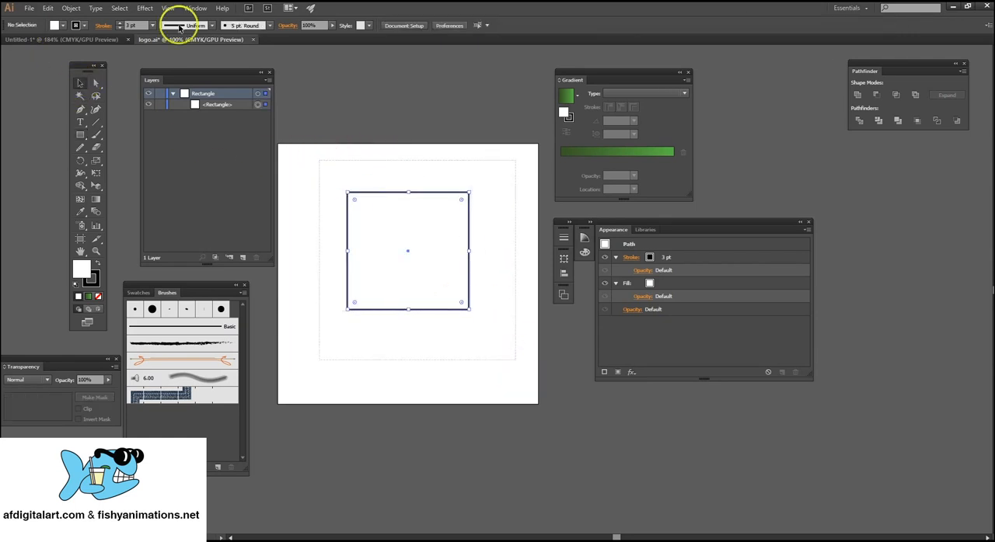
{"action": "left_click", "coordinate": [70, 8]}
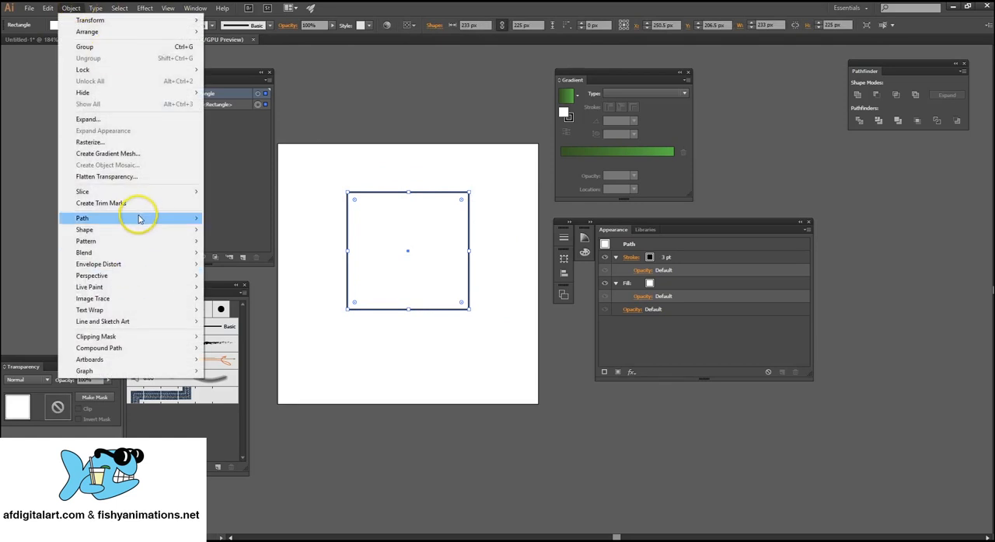
{"action": "mouse_move", "coordinate": [136, 218]}
{"action": "left_click", "coordinate": [283, 272]}
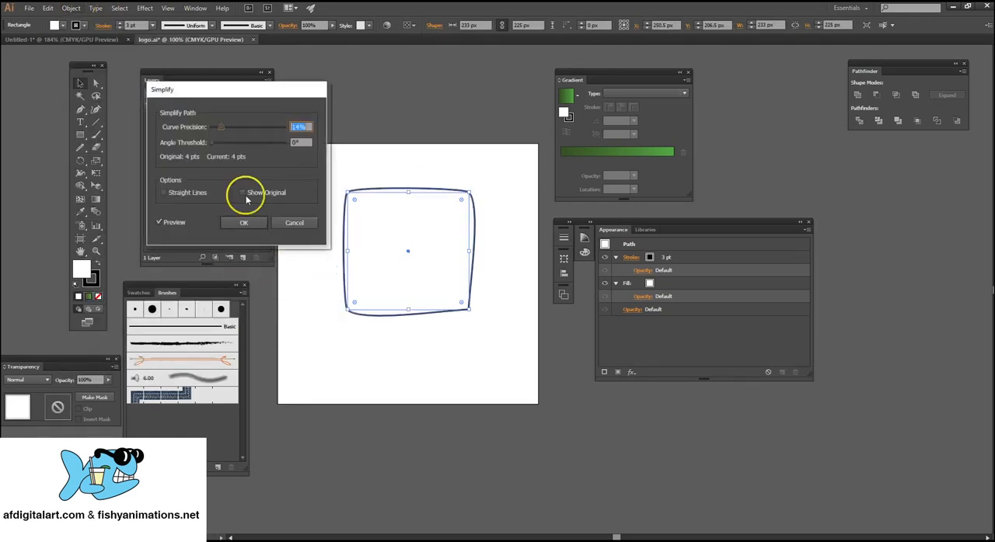
{"action": "left_click_drag", "start_coordinate": [216, 130], "coordinate": [210, 128]}
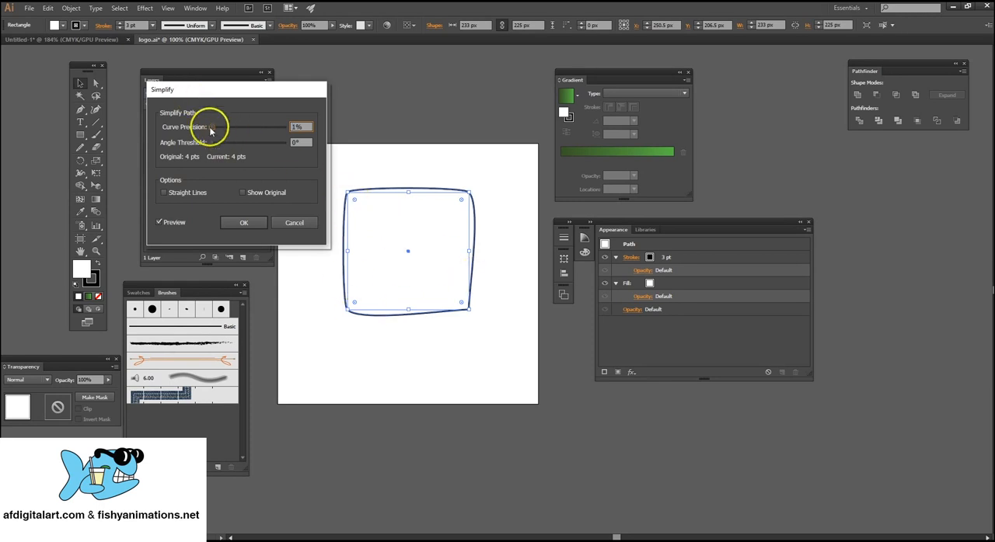
{"action": "left_click_drag", "start_coordinate": [264, 137], "coordinate": [265, 137]}
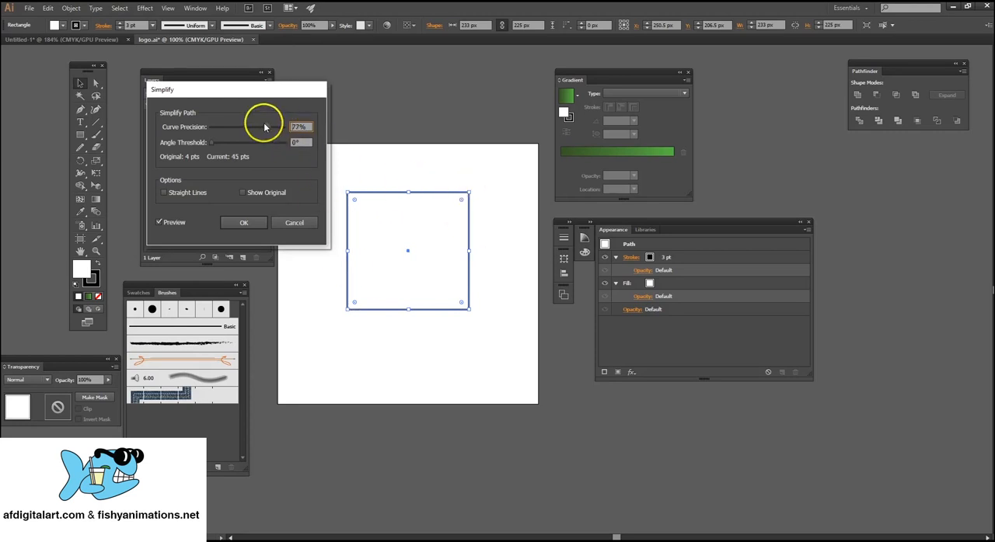
{"action": "left_click", "coordinate": [244, 222]}
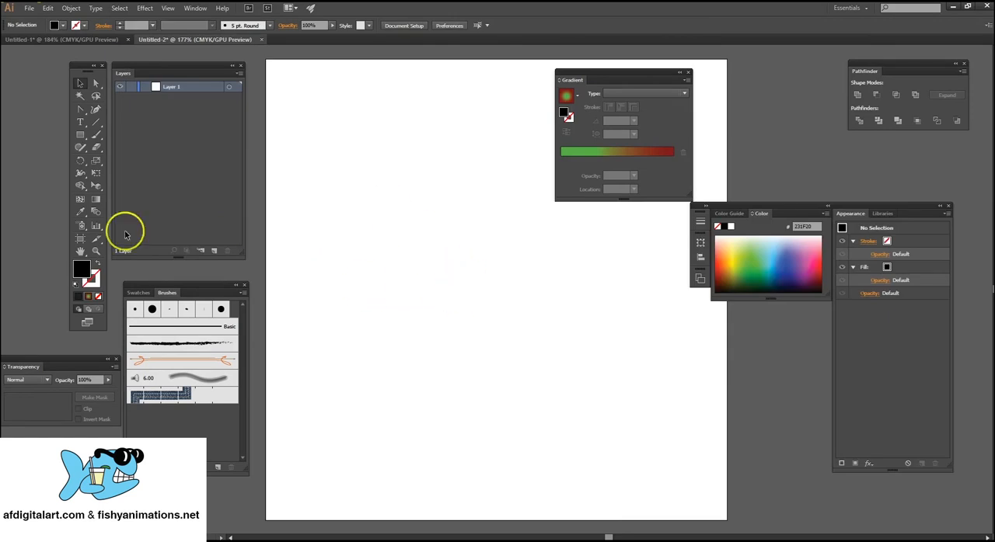
Zoom in on the blank Untitled-2 artboard, zoom out to 100% and pan the artboard between the panels.
{"action": "left_click", "coordinate": [96, 253]}
{"action": "left_click", "coordinate": [495, 271]}
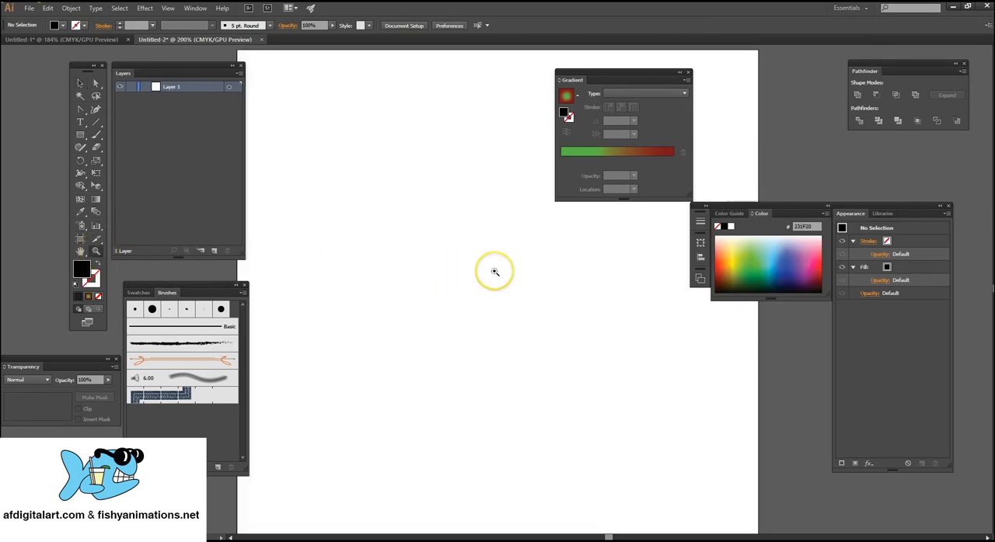
{"action": "left_click", "coordinate": [494, 271]}
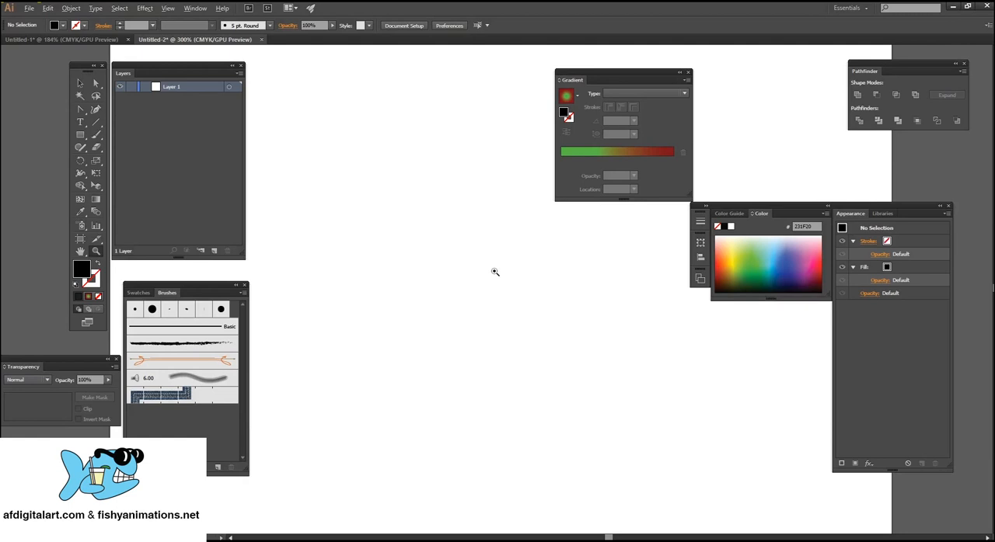
{"action": "left_click", "coordinate": [494, 271], "text": "alt"}
{"action": "left_click", "coordinate": [494, 271], "text": "alt"}
{"action": "left_click", "coordinate": [494, 271], "text": "alt"}
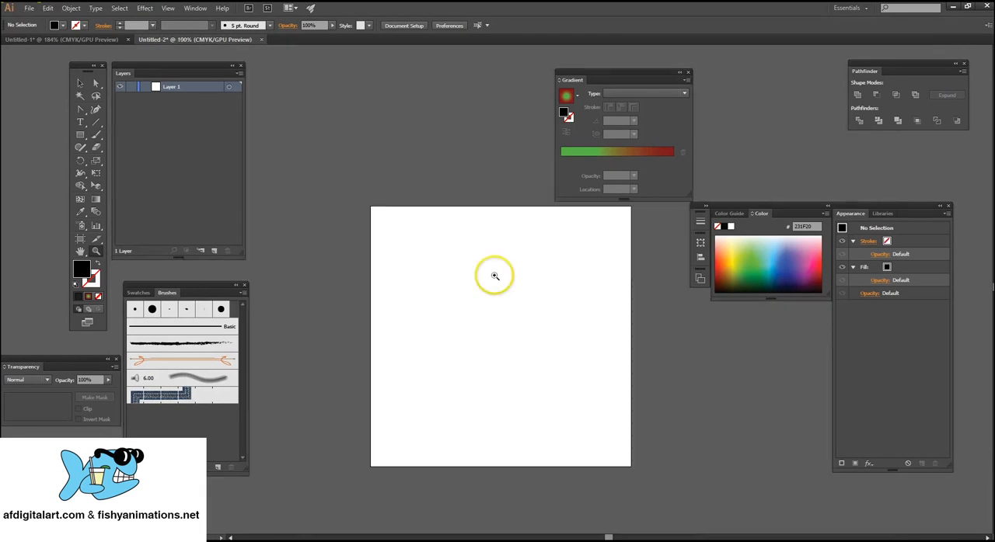
{"action": "left_click_drag", "start_coordinate": [495, 297], "coordinate": [401, 206]}
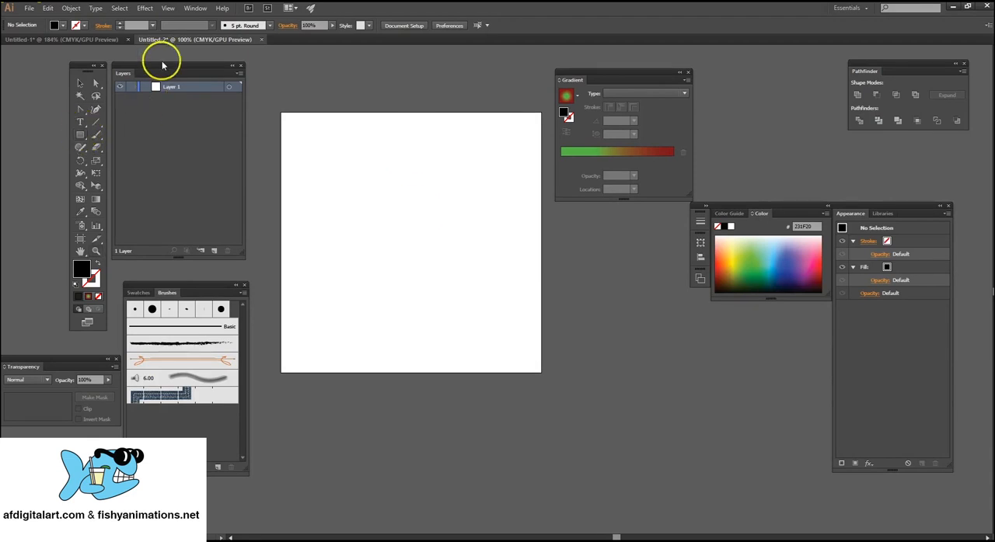
Move the Layers panel closer to the artboard and draw three overlapping black rectangles stepping down diagonally, the last about 85 × 85 px.
{"action": "left_click_drag", "start_coordinate": [162, 66], "coordinate": [176, 70]}
{"action": "left_click", "coordinate": [195, 8]}
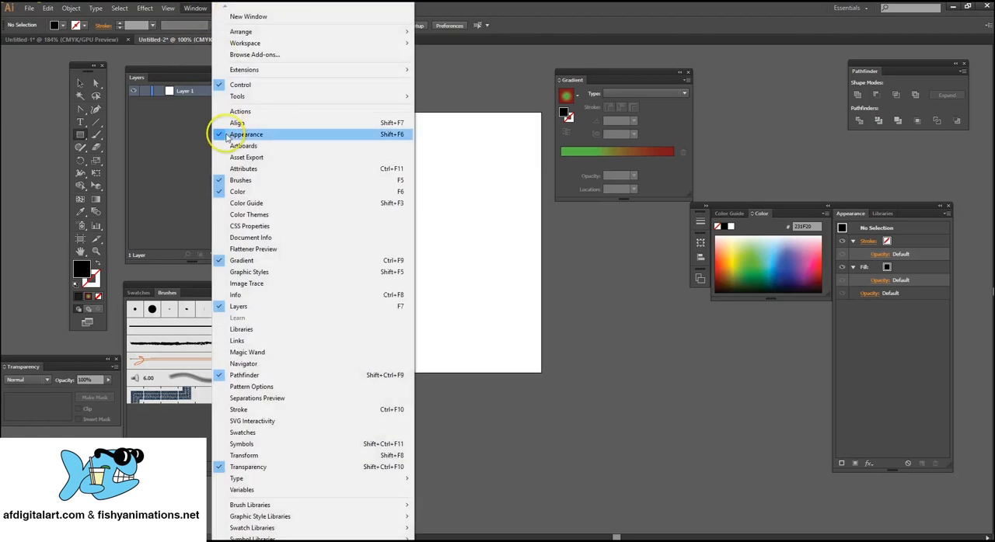
{"action": "left_click", "coordinate": [181, 71]}
{"action": "left_click_drag", "start_coordinate": [181, 71], "coordinate": [197, 73]}
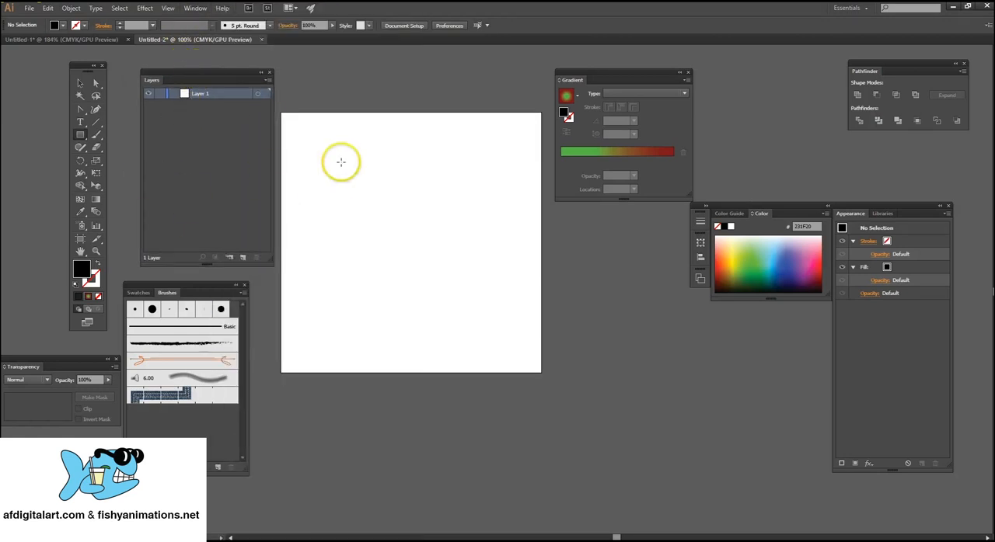
{"action": "mouse_move", "coordinate": [340, 160]}
{"action": "left_mouse_down"}
{"action": "mouse_move", "coordinate": [412, 213]}
{"action": "mouse_move", "coordinate": [398, 236]}
{"action": "mouse_move", "coordinate": [464, 281]}
{"action": "left_mouse_up"}
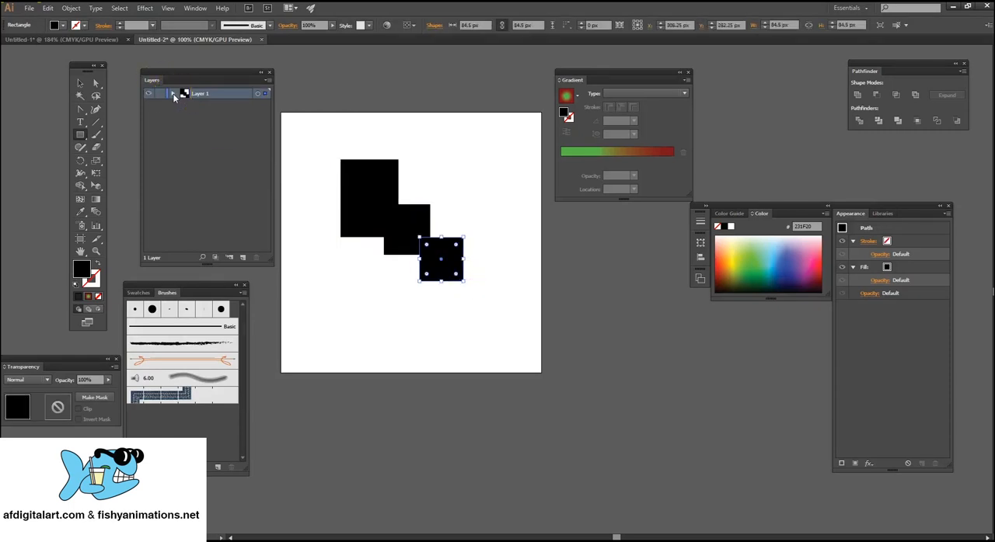
Rename Layer 1 as Rectangle and create a new layer above it named Circles.
{"action": "left_click", "coordinate": [173, 94]}
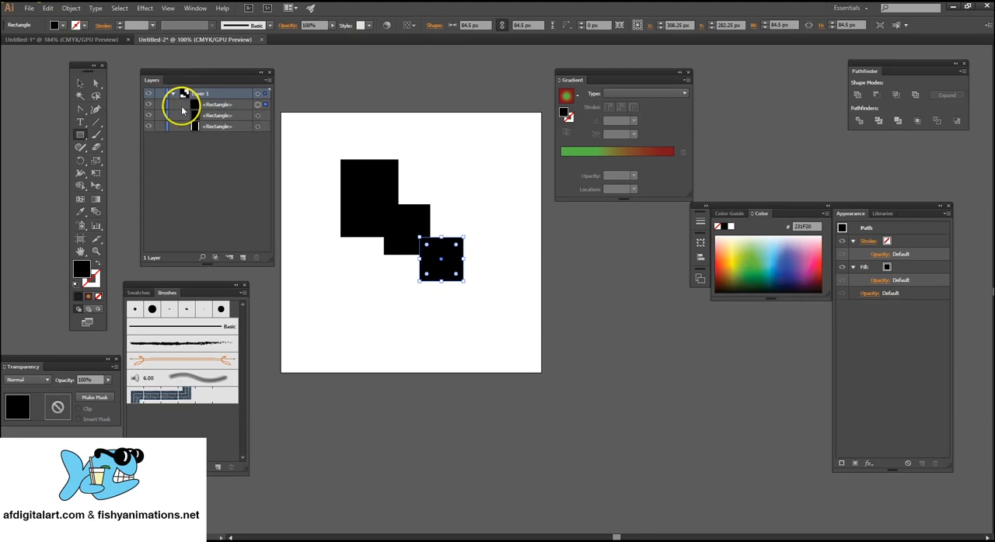
{"action": "left_click", "coordinate": [218, 128]}
{"action": "left_click", "coordinate": [203, 96]}
{"action": "left_click", "coordinate": [242, 259]}
{"action": "double_click", "coordinate": [193, 96]}
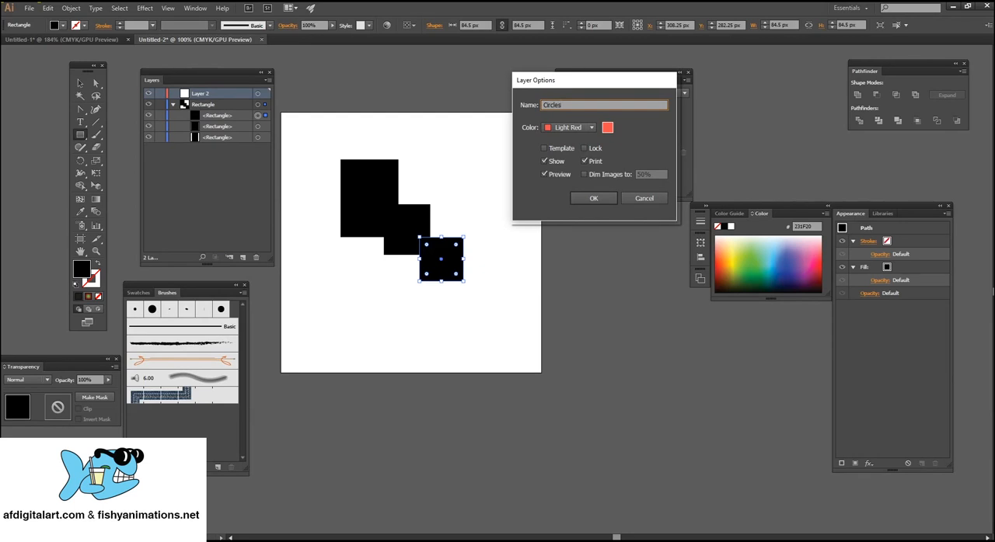
{"action": "key", "text": "Return"}
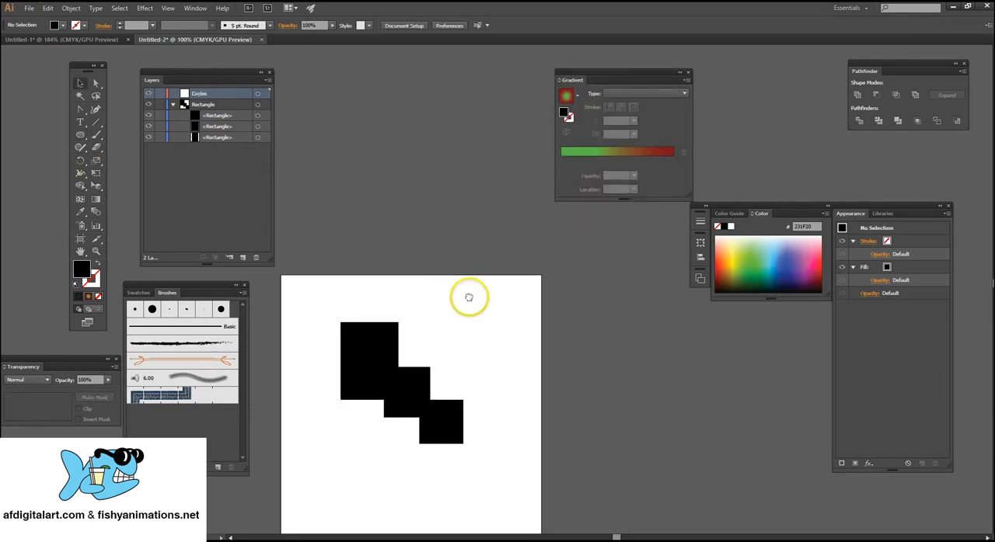
Set the fill to red (ED1C24) and draw three circles with the Ellipse tool on the Circles layer, the lowest about 142 px wide.
{"action": "left_click_drag", "start_coordinate": [469, 298], "coordinate": [501, 194]}
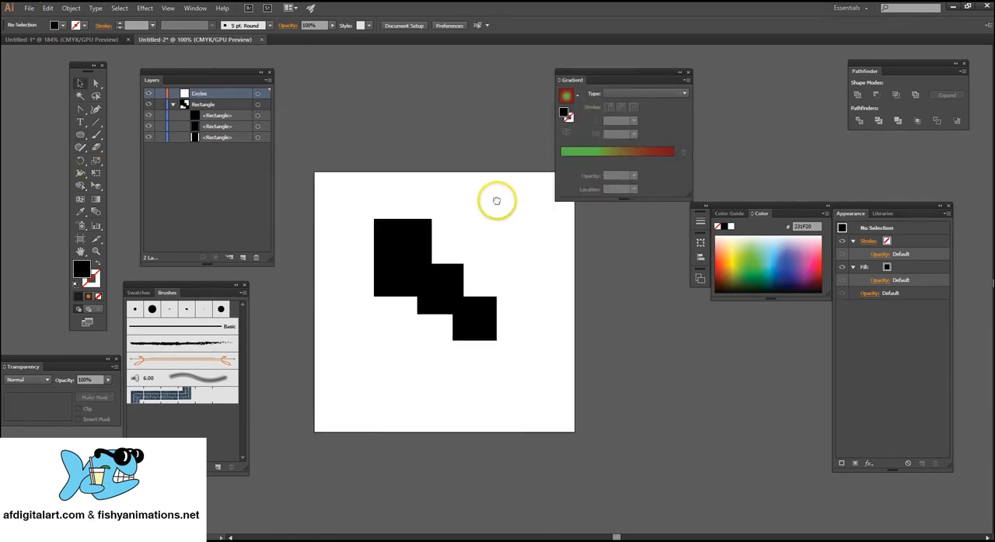
{"action": "left_click", "coordinate": [80, 137]}
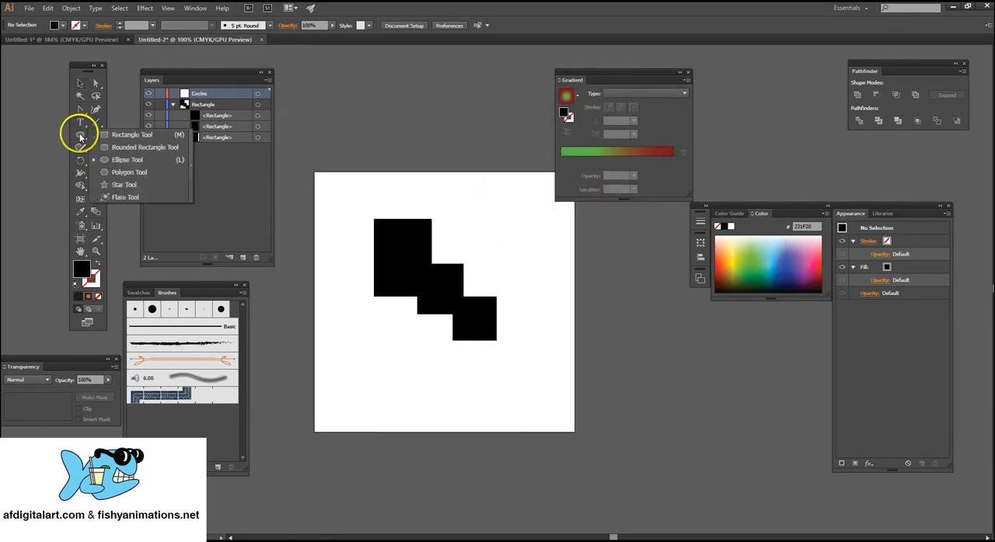
{"action": "left_click", "coordinate": [129, 159]}
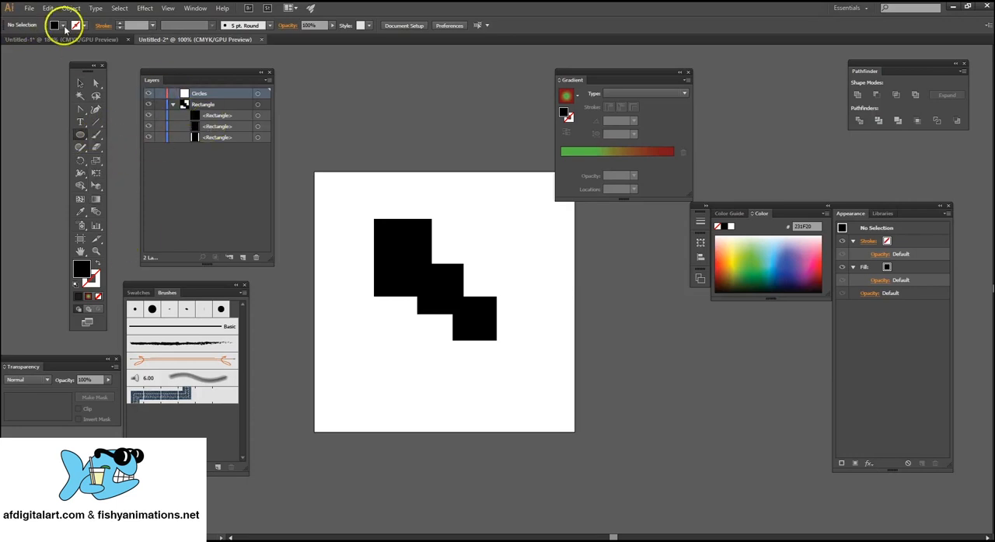
{"action": "left_click", "coordinate": [63, 25]}
{"action": "left_click", "coordinate": [37, 44]}
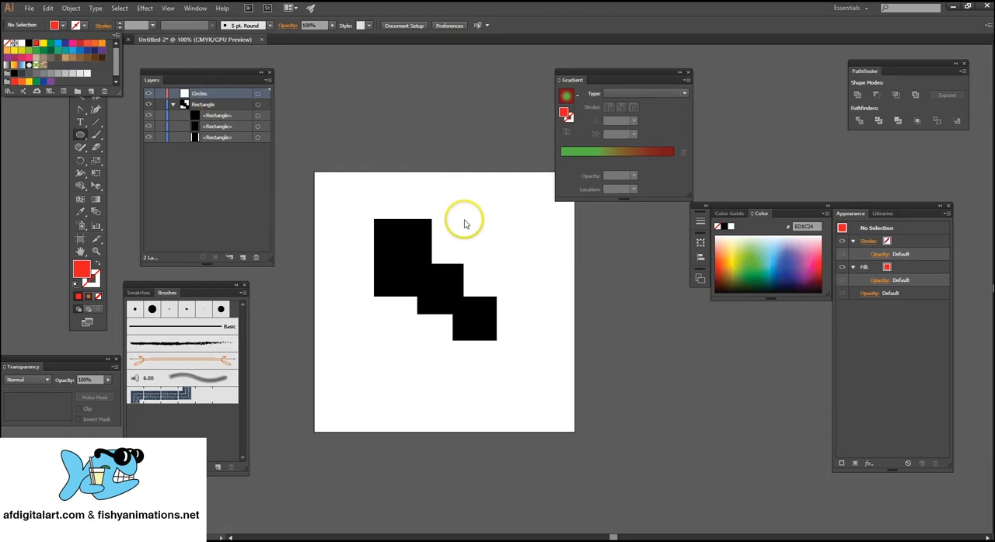
{"action": "left_click", "coordinate": [525, 204]}
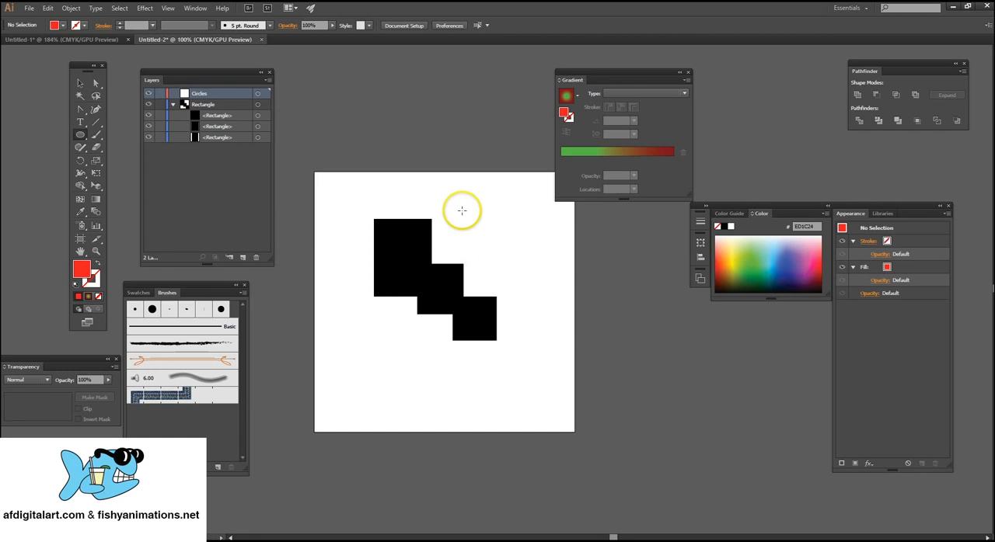
{"action": "left_click_drag", "start_coordinate": [444, 203], "coordinate": [466, 406]}
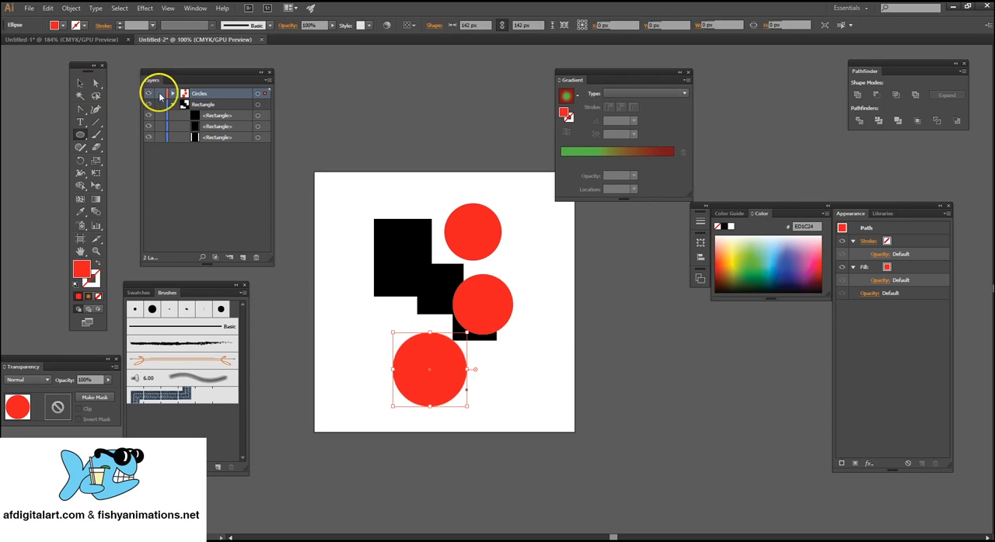
Deselect the artwork, expand the Circles layer and highlight each of its three ellipse entries in turn.
{"action": "left_click", "coordinate": [80, 82]}
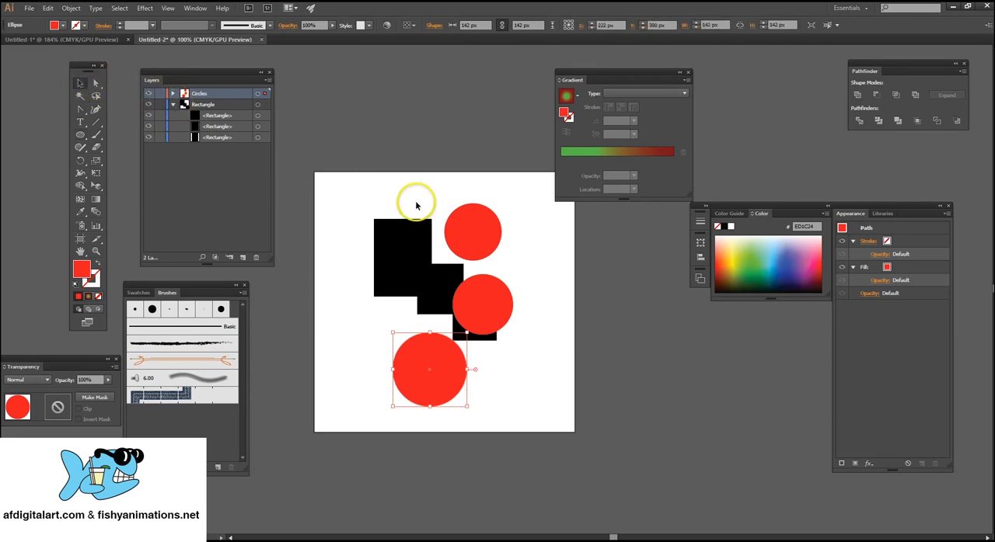
{"action": "left_click", "coordinate": [459, 205]}
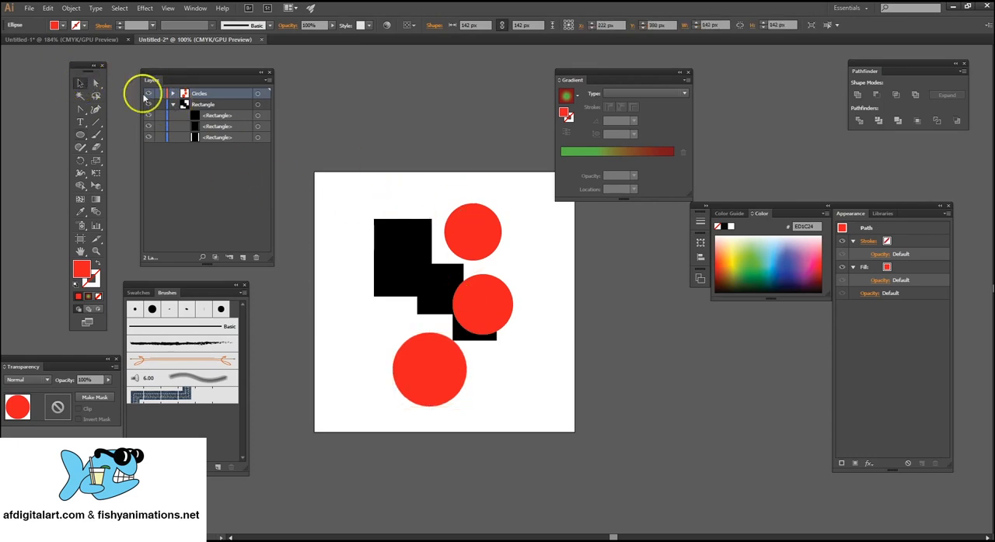
{"action": "left_click", "coordinate": [172, 94]}
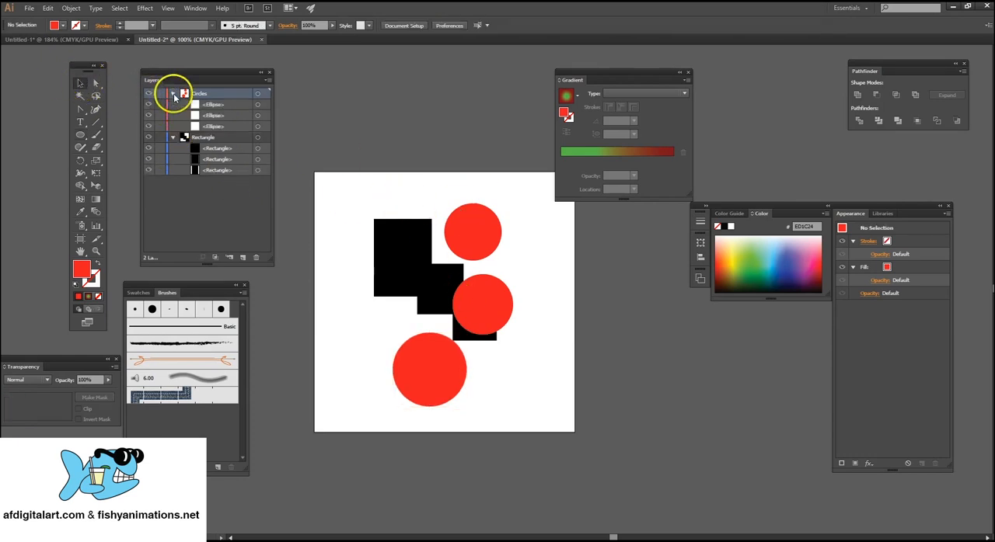
{"action": "left_click", "coordinate": [230, 106]}
{"action": "left_click", "coordinate": [229, 116], "text": "shift"}
{"action": "left_click", "coordinate": [229, 127], "text": "shift"}
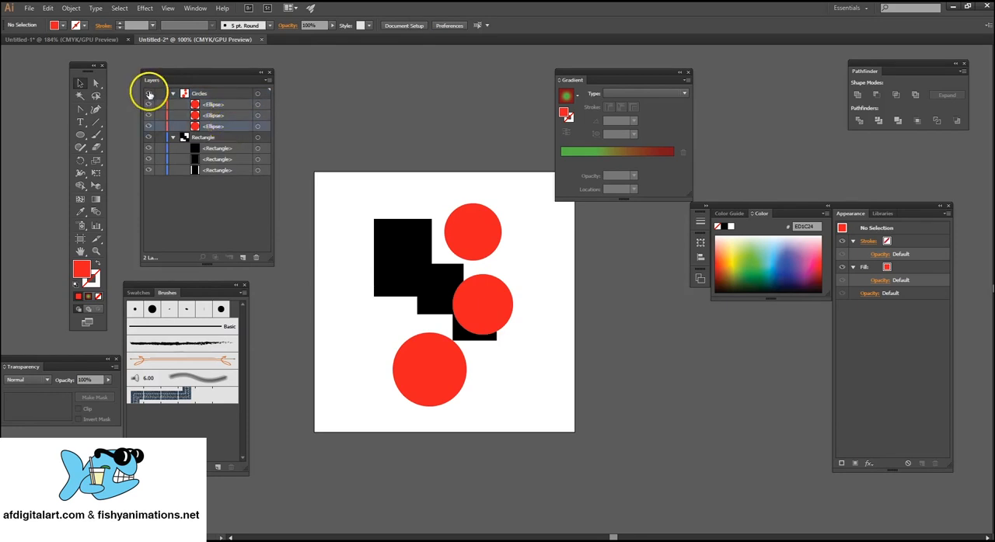
Hide and show again the Circles layer, the Rectangle layer and the uppermost rectangle entry, one at a time.
{"action": "left_click", "coordinate": [149, 94]}
{"action": "left_click", "coordinate": [149, 94]}
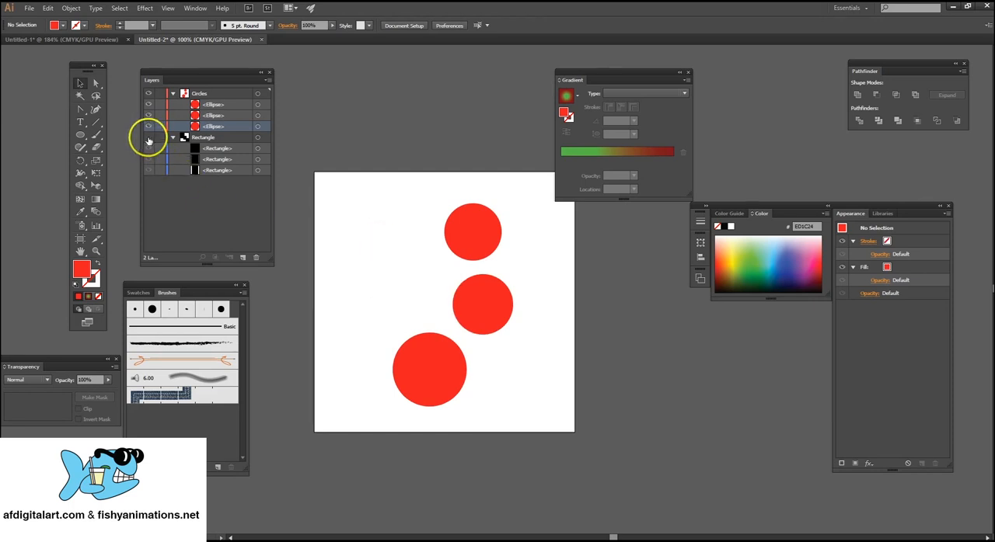
{"action": "left_click", "coordinate": [148, 138]}
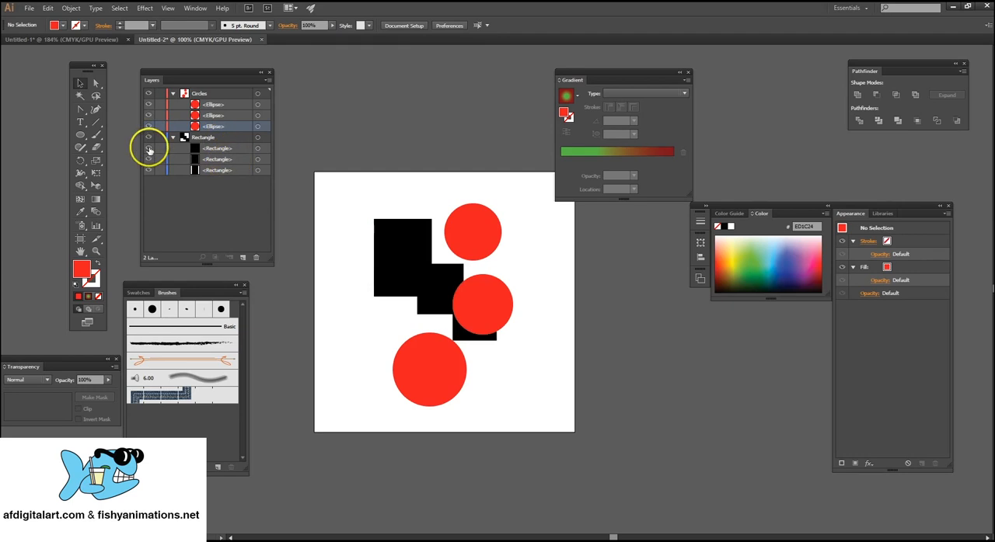
{"action": "left_click", "coordinate": [149, 149]}
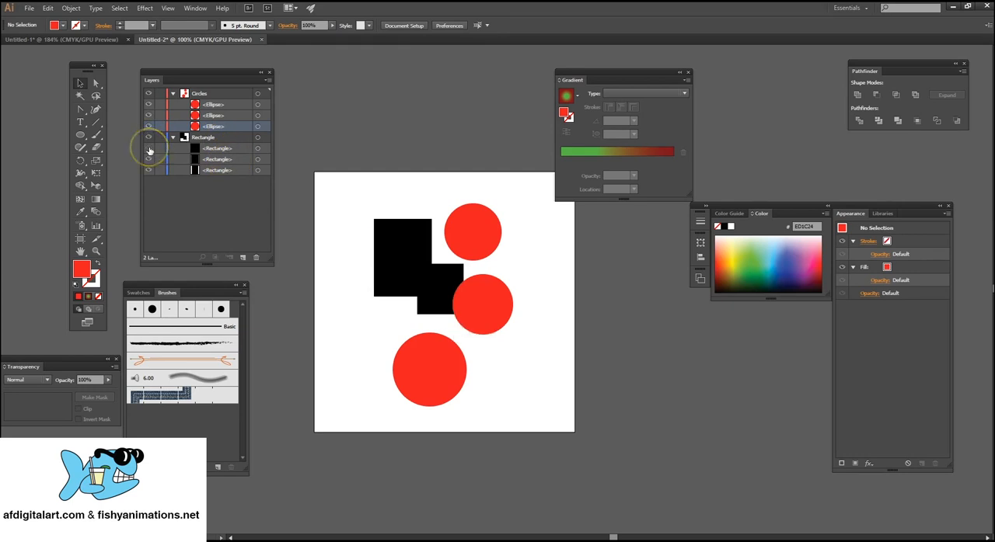
{"action": "left_click", "coordinate": [225, 149]}
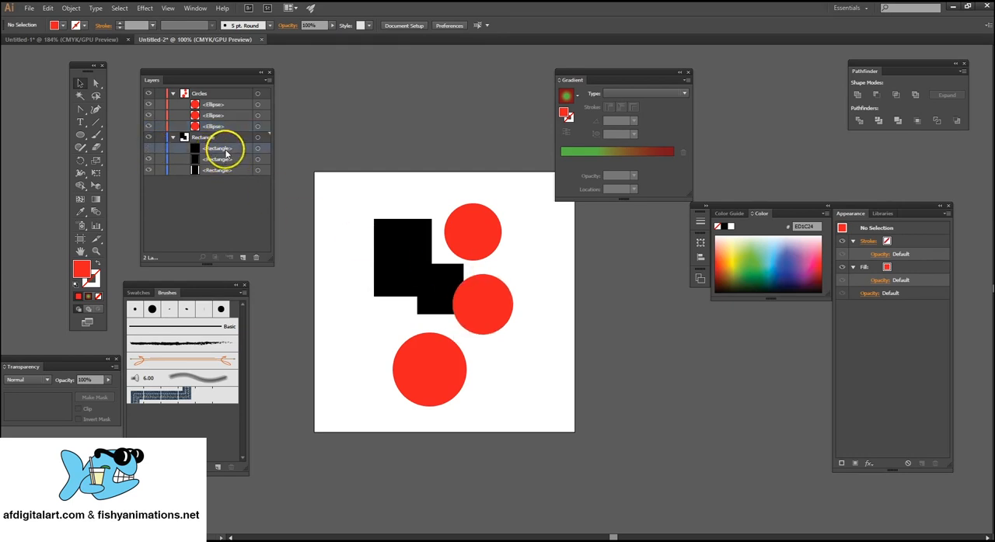
{"action": "left_click", "coordinate": [150, 148]}
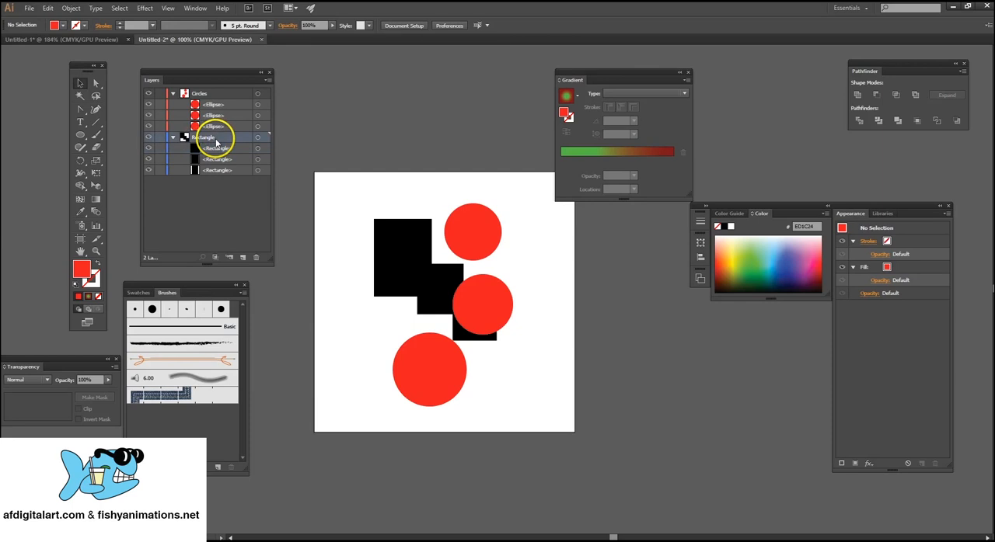
Delete the Circles layer together with its artwork.
{"action": "left_click", "coordinate": [224, 93]}
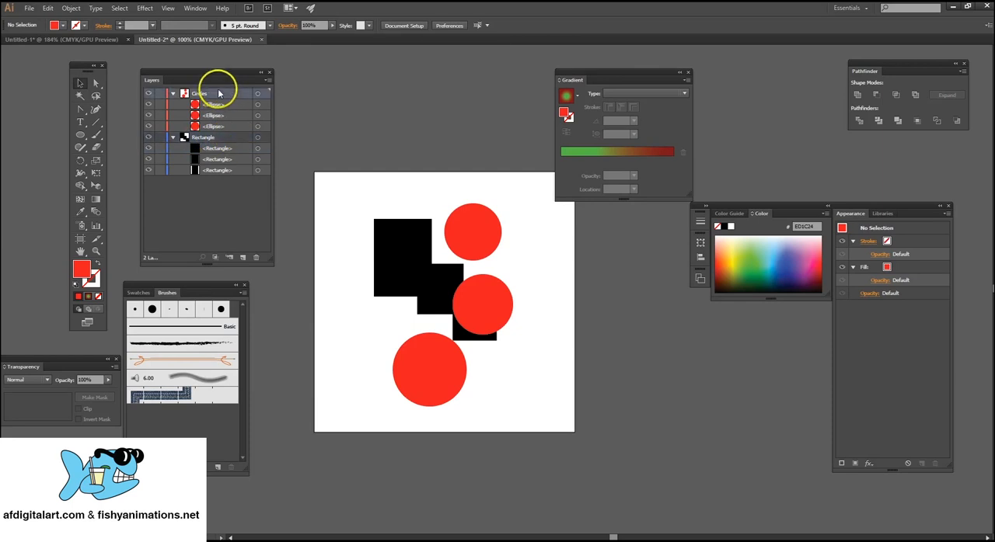
{"action": "left_click", "coordinate": [258, 258]}
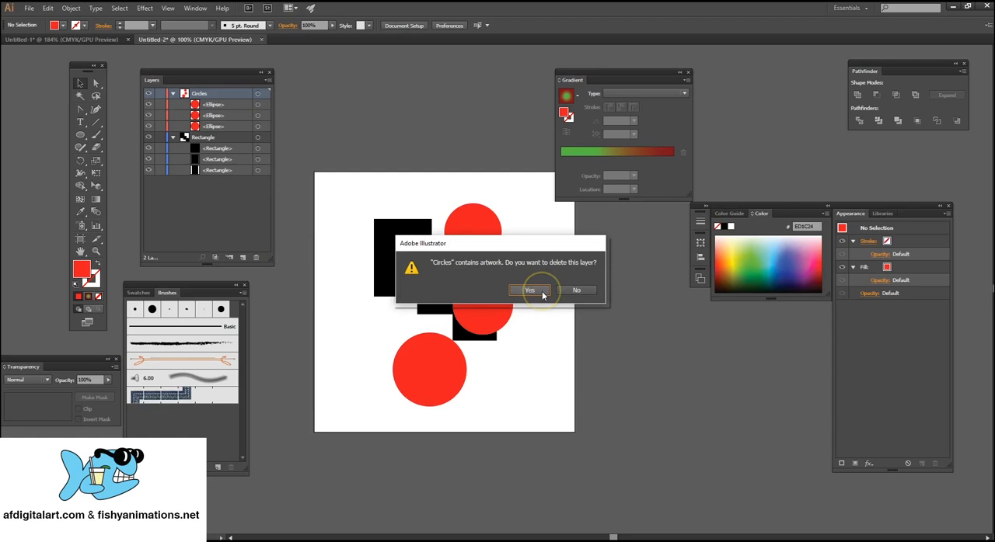
{"action": "left_click", "coordinate": [543, 292]}
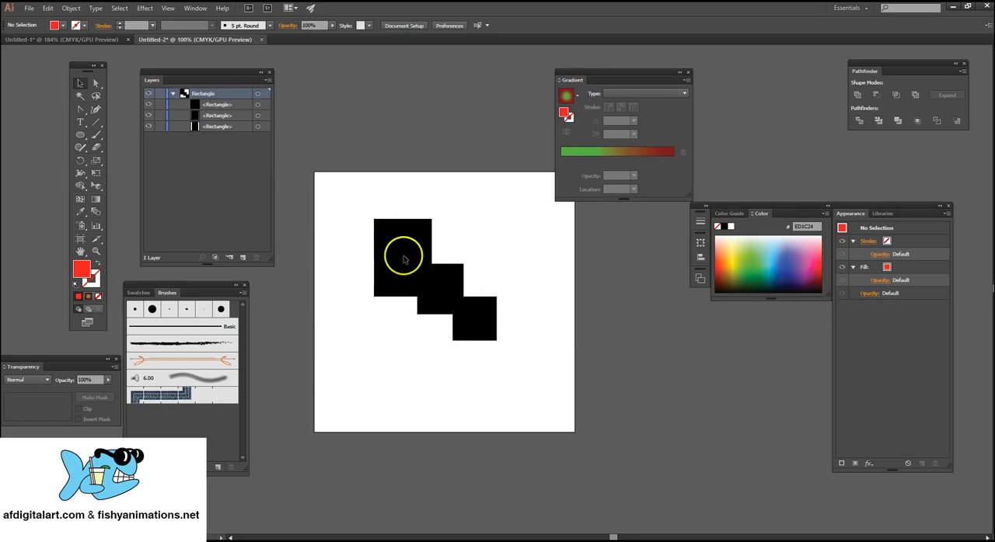
Lock the lowest black rectangle, select across all three rectangles to test the lock, and unlock it again.
{"action": "left_click", "coordinate": [484, 325]}
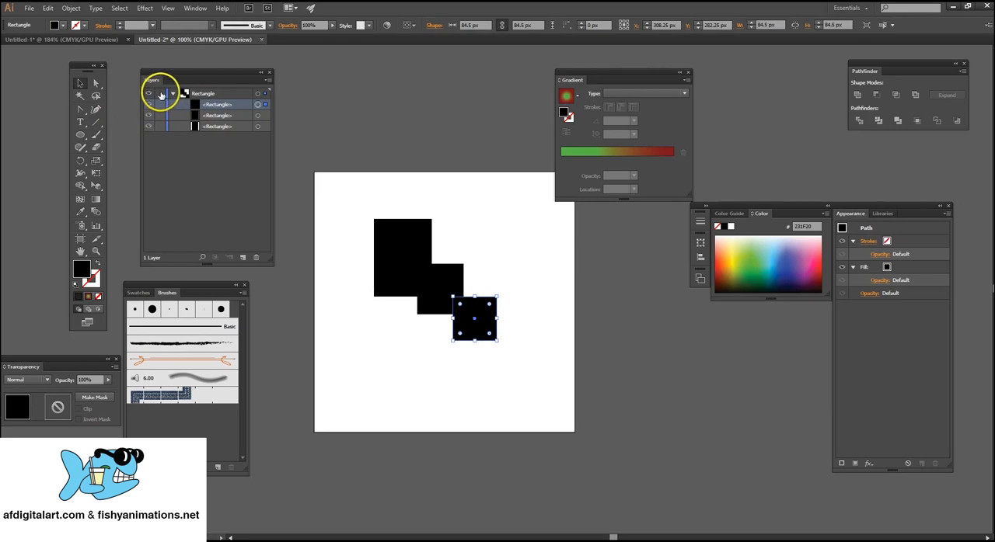
{"action": "left_click", "coordinate": [161, 95]}
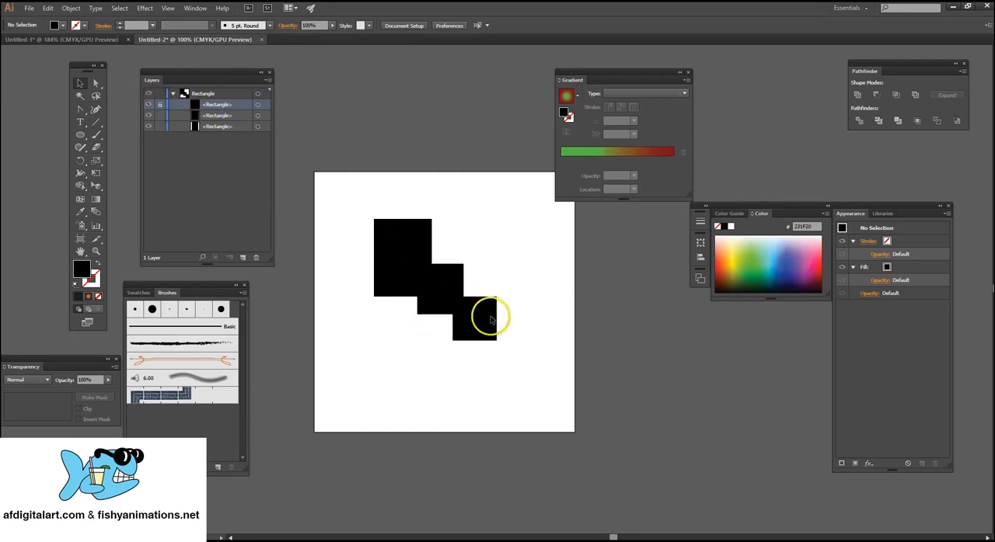
{"action": "left_click_drag", "start_coordinate": [350, 203], "coordinate": [502, 350]}
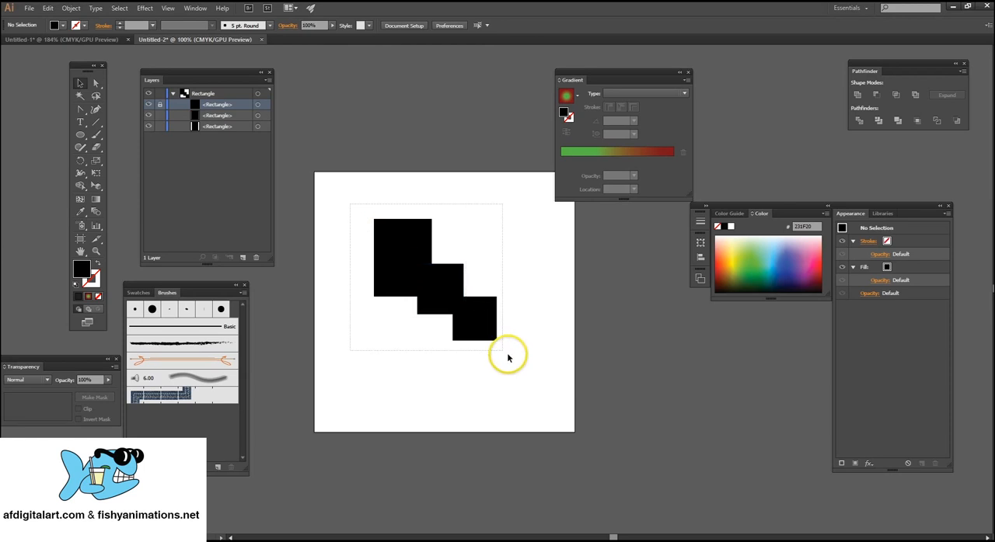
{"action": "left_click", "coordinate": [161, 105]}
{"action": "left_click", "coordinate": [225, 94]}
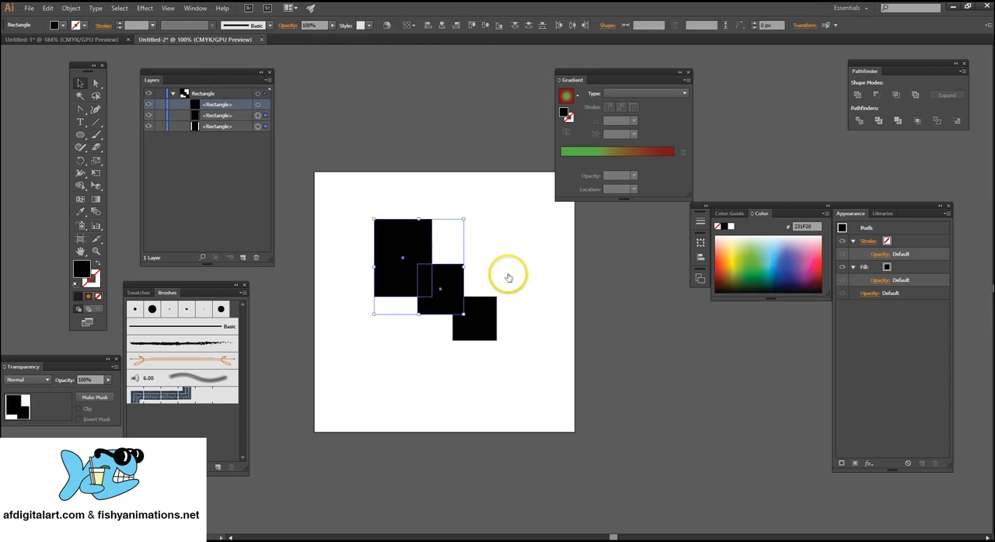
Delete the two smaller rectangles and enlarge the remaining one to about 267 × 149 px around the middle of the artboard.
{"action": "left_click_drag", "start_coordinate": [511, 270], "coordinate": [459, 349]}
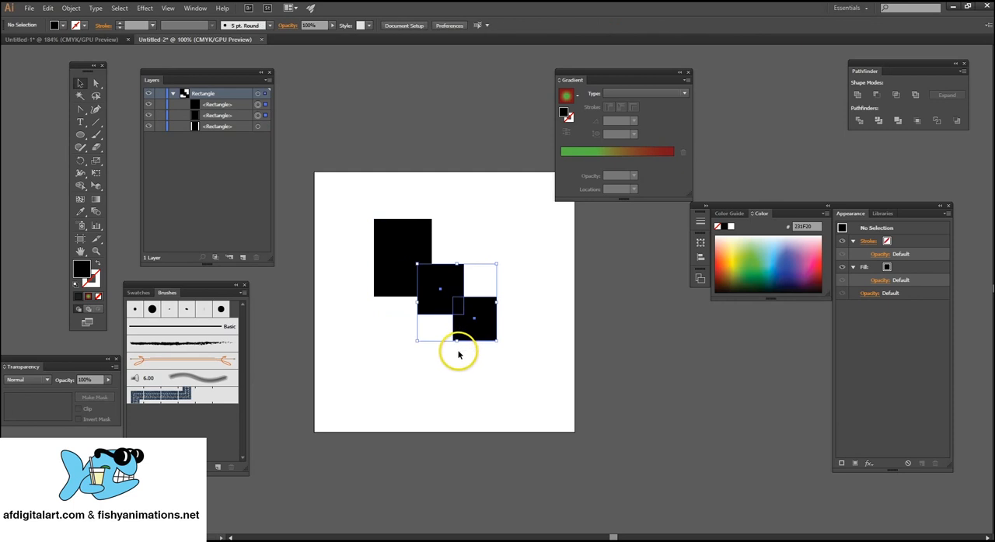
{"action": "key", "text": "Delete"}
{"action": "left_click", "coordinate": [418, 250]}
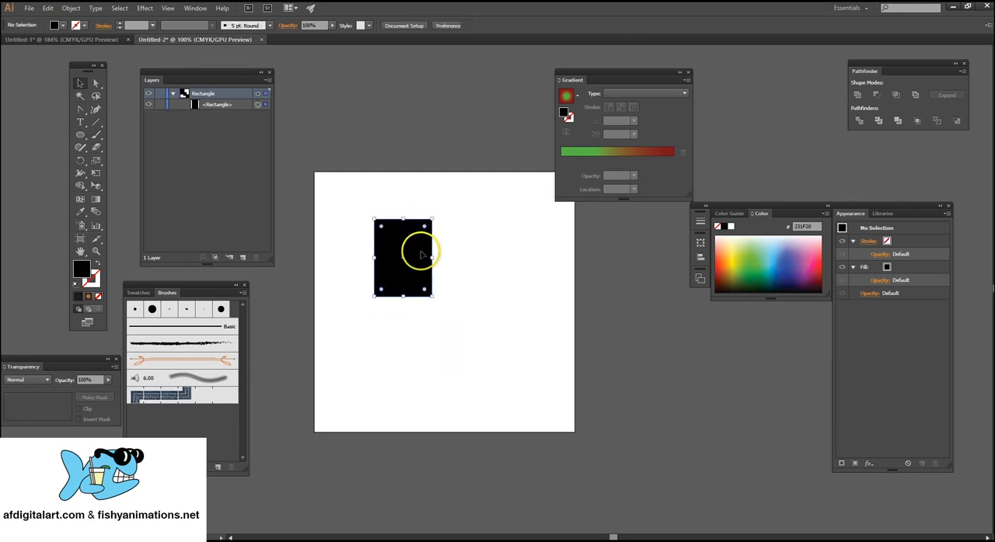
{"action": "left_click_drag", "start_coordinate": [433, 256], "coordinate": [484, 284]}
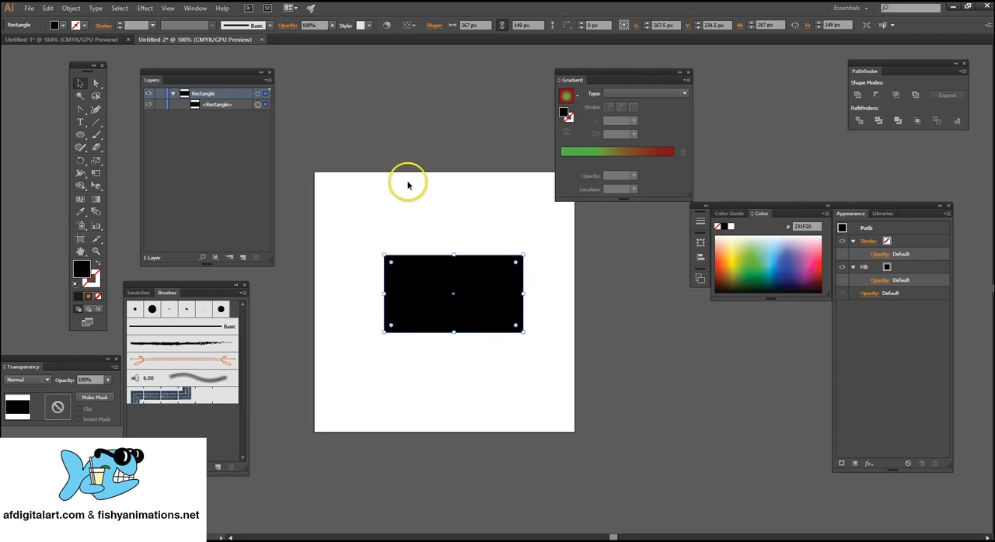
{"action": "left_click", "coordinate": [417, 222]}
{"action": "left_click_drag", "start_coordinate": [417, 222], "coordinate": [388, 237]}
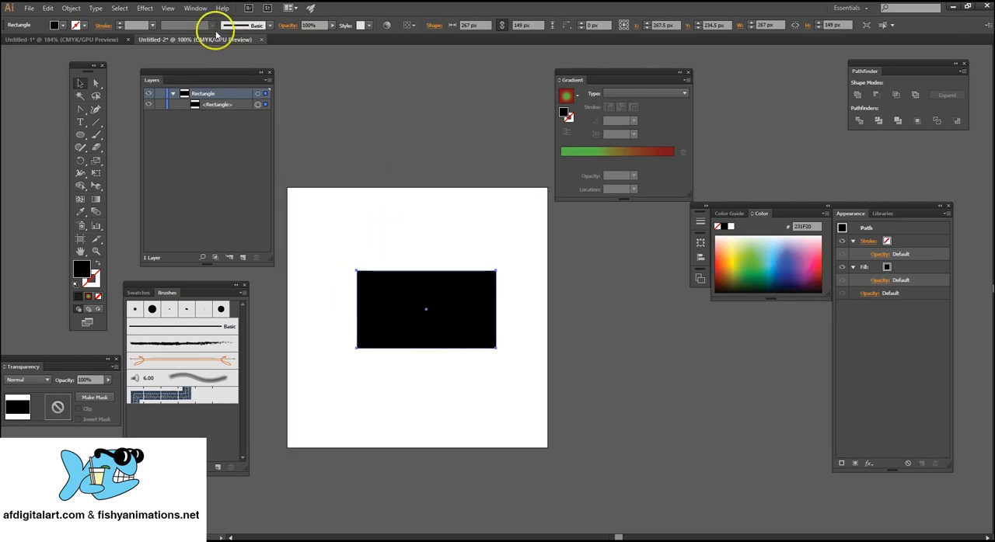
Place a shortened Appearance panel beside the artboard and move the rectangle to about X 250 px, Y 175.5 px.
{"action": "left_click", "coordinate": [195, 9]}
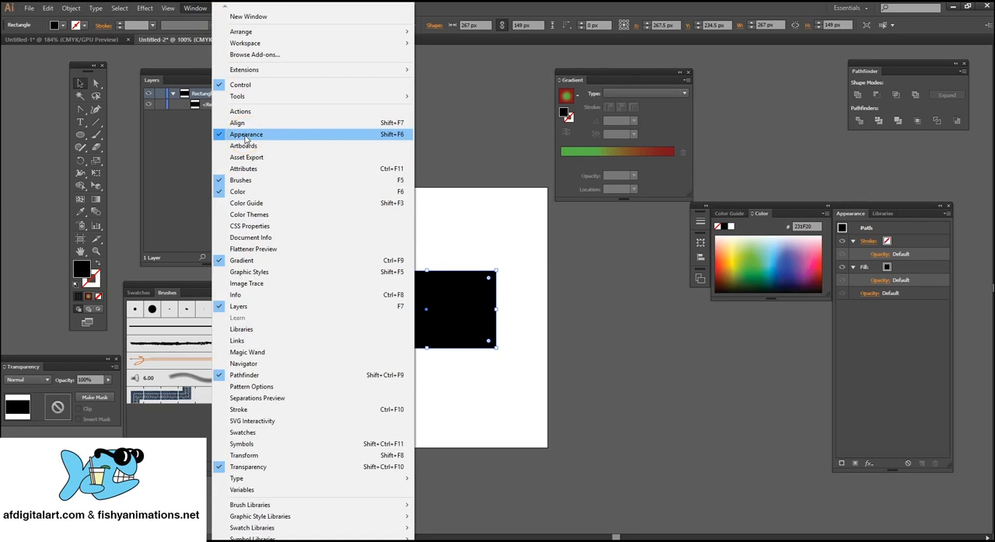
{"action": "left_click", "coordinate": [842, 209]}
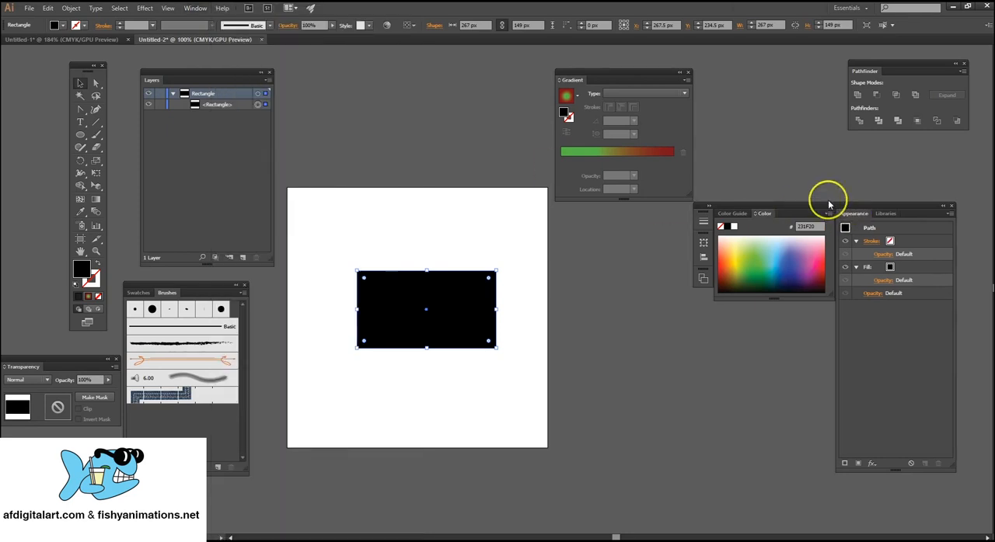
{"action": "left_click_drag", "start_coordinate": [829, 205], "coordinate": [810, 247]}
{"action": "left_click", "coordinate": [691, 224]}
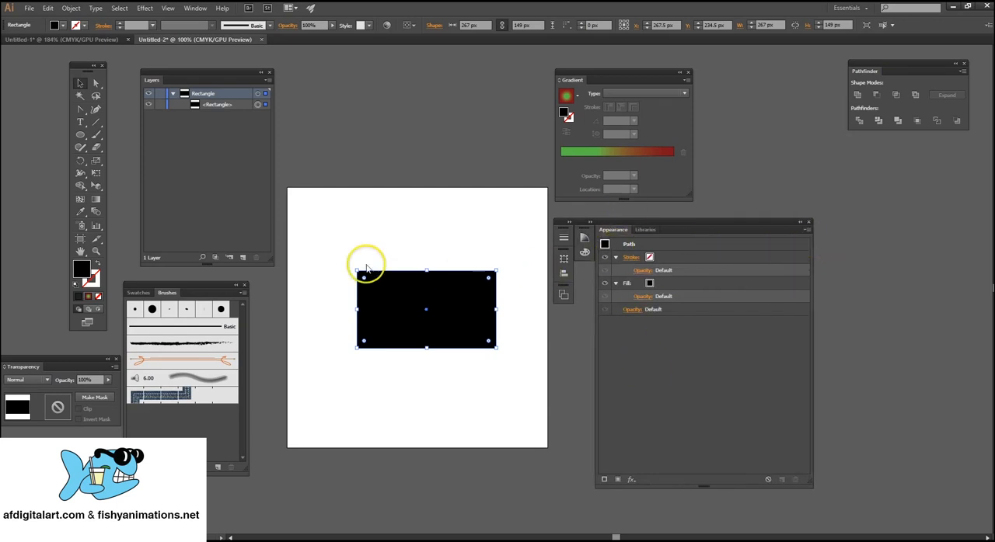
{"action": "left_click_drag", "start_coordinate": [433, 284], "coordinate": [423, 254]}
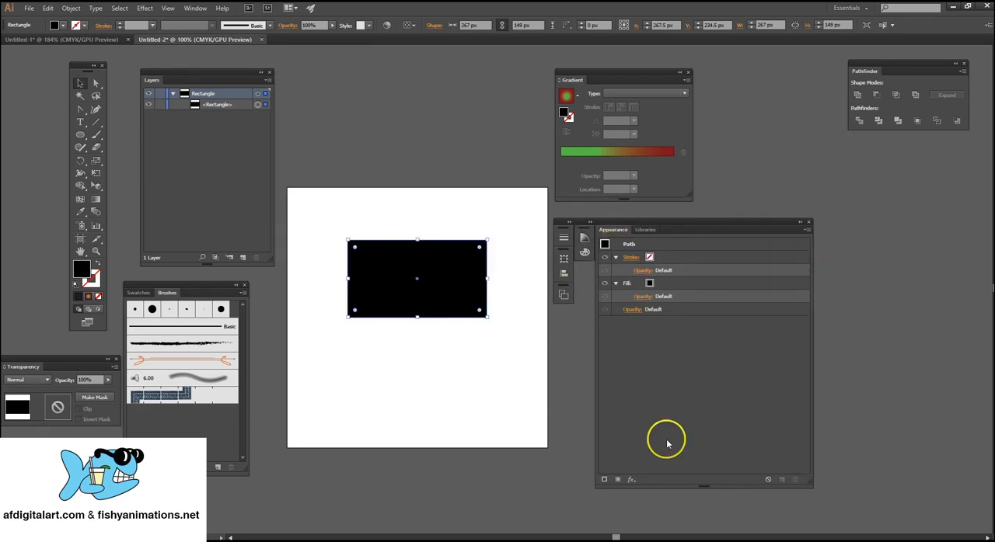
{"action": "left_click_drag", "start_coordinate": [666, 487], "coordinate": [622, 380]}
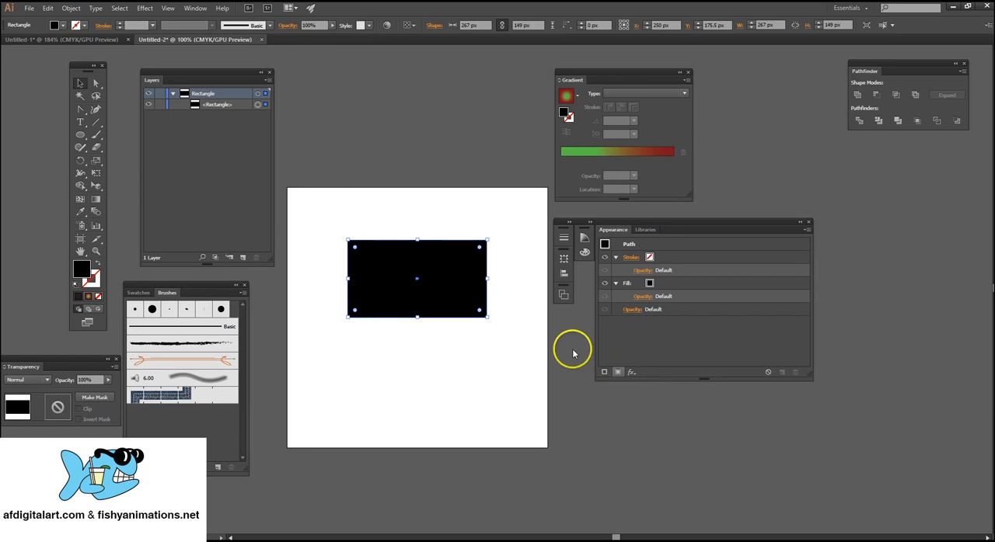
Add a second fill to the rectangle's appearance and colour it orange.
{"action": "left_click", "coordinate": [618, 373]}
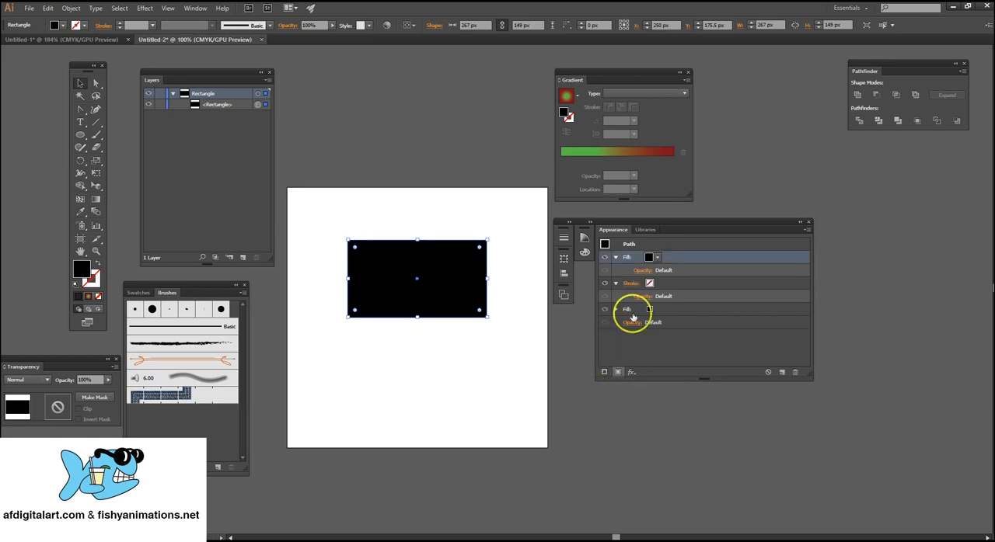
{"action": "left_click", "coordinate": [658, 258]}
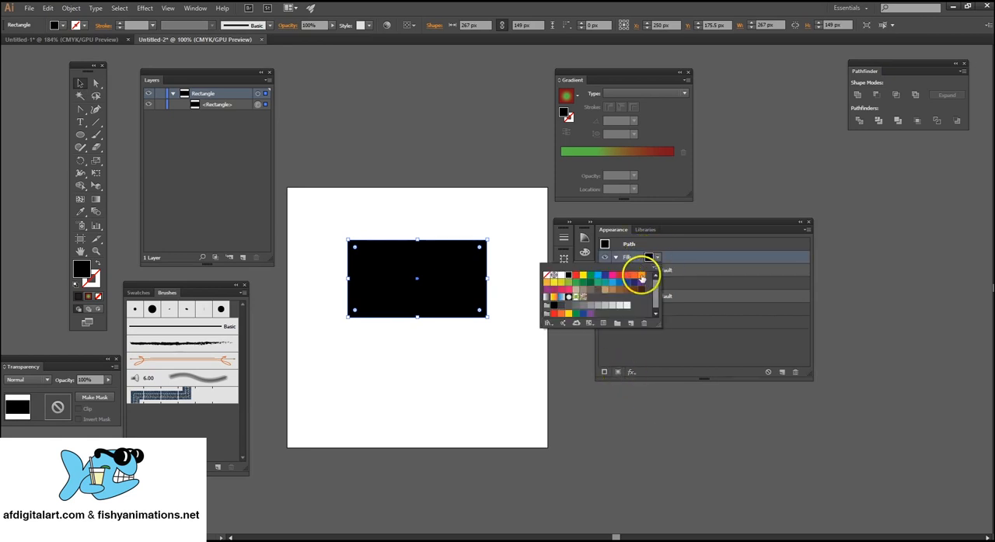
{"action": "left_click", "coordinate": [636, 279]}
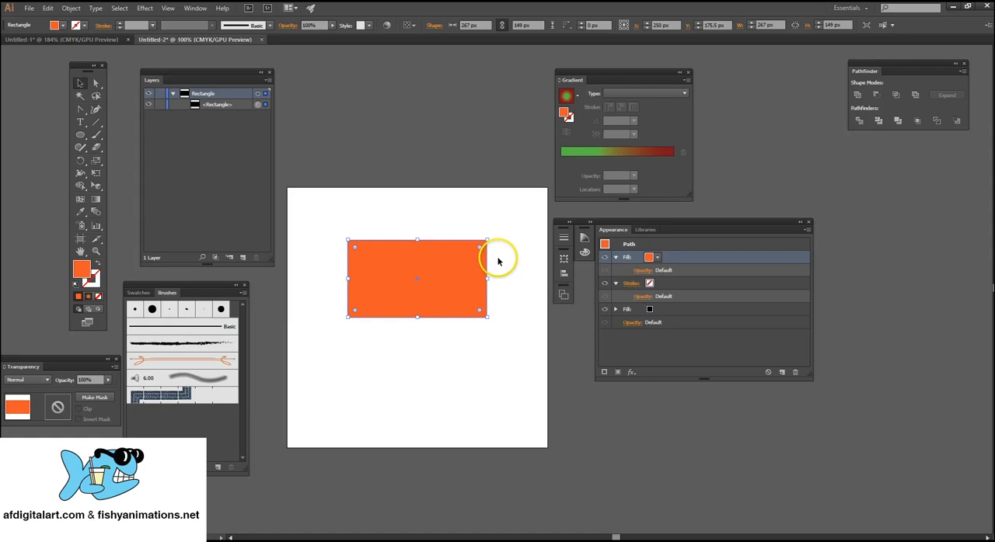
Add a new stroke to the rectangle's appearance with a weight of 4 pt and a crimson colour.
{"action": "left_click", "coordinate": [604, 373]}
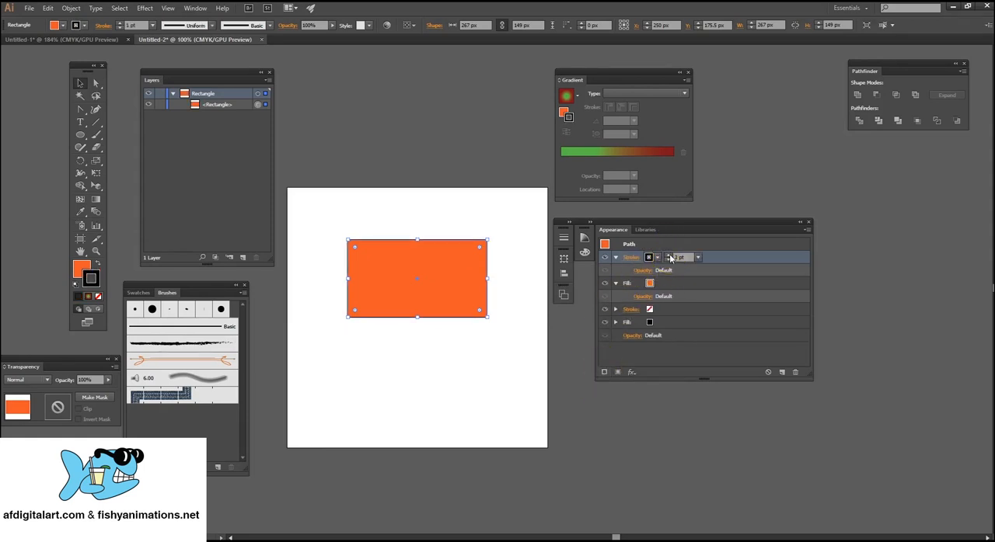
{"action": "left_click", "coordinate": [669, 255]}
{"action": "left_click", "coordinate": [668, 254]}
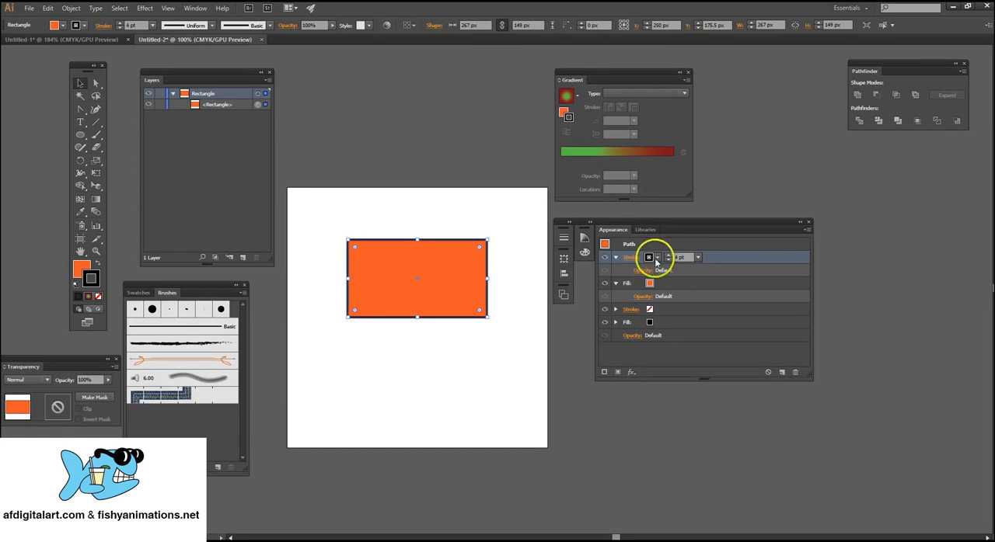
{"action": "left_click", "coordinate": [656, 258]}
{"action": "left_click", "coordinate": [621, 276]}
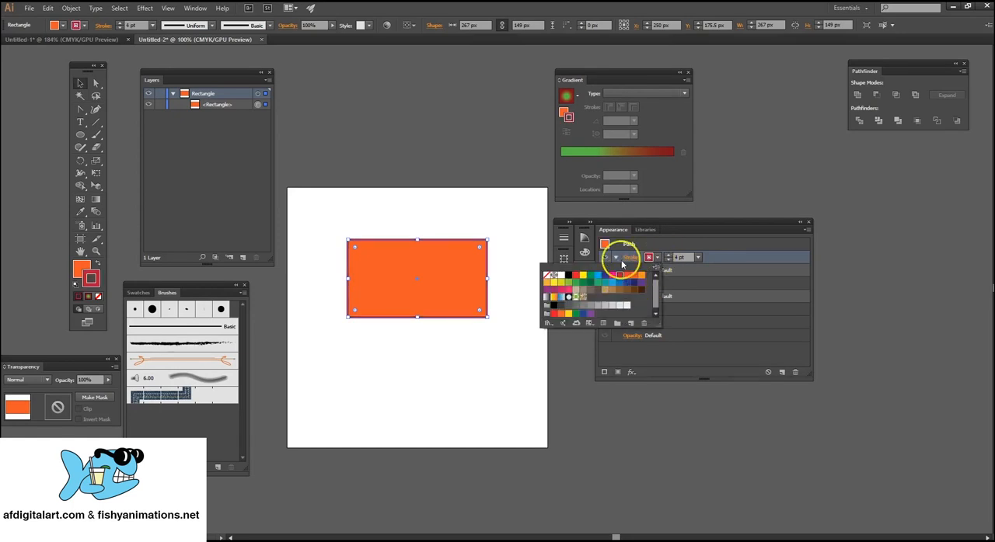
{"action": "left_click", "coordinate": [660, 301]}
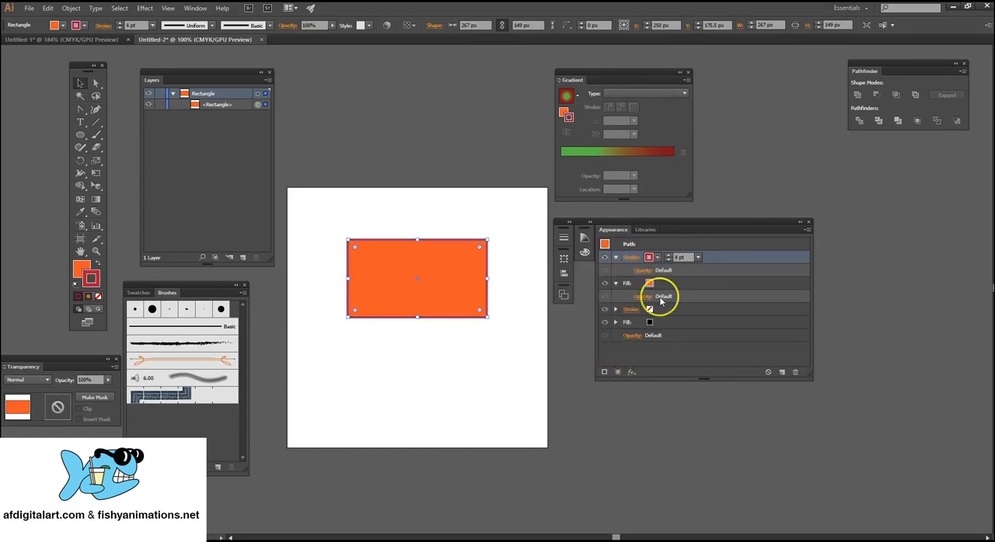
Add another 4 pt stroke to the rectangle's appearance and colour the uppermost stroke green.
{"action": "left_click", "coordinate": [603, 374]}
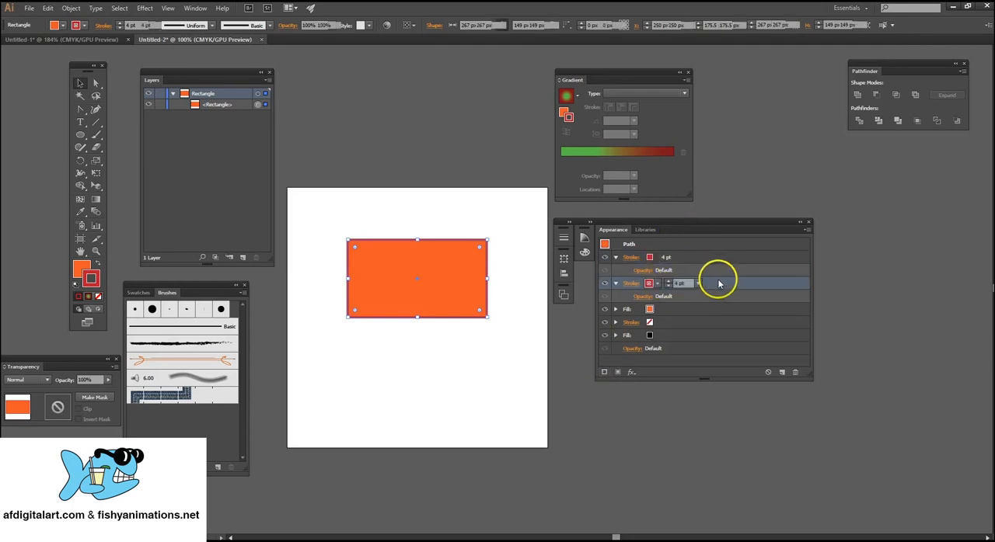
{"action": "mouse_move", "coordinate": [715, 280]}
{"action": "left_mouse_down"}
{"action": "mouse_move", "coordinate": [713, 246]}
{"action": "mouse_move", "coordinate": [728, 262]}
{"action": "mouse_move", "coordinate": [673, 251]}
{"action": "left_mouse_up"}
{"action": "left_click", "coordinate": [673, 255]}
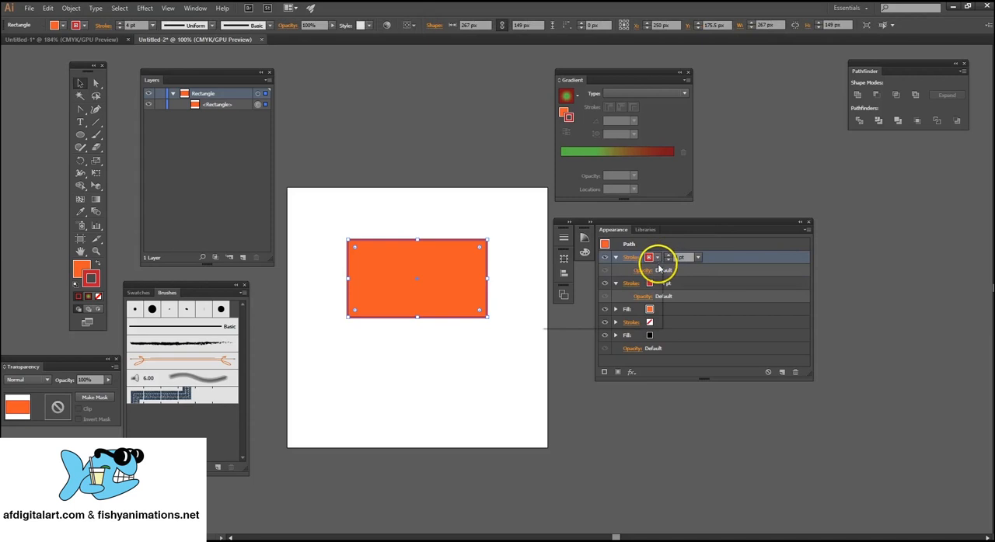
{"action": "left_click", "coordinate": [657, 258]}
{"action": "left_click", "coordinate": [590, 276]}
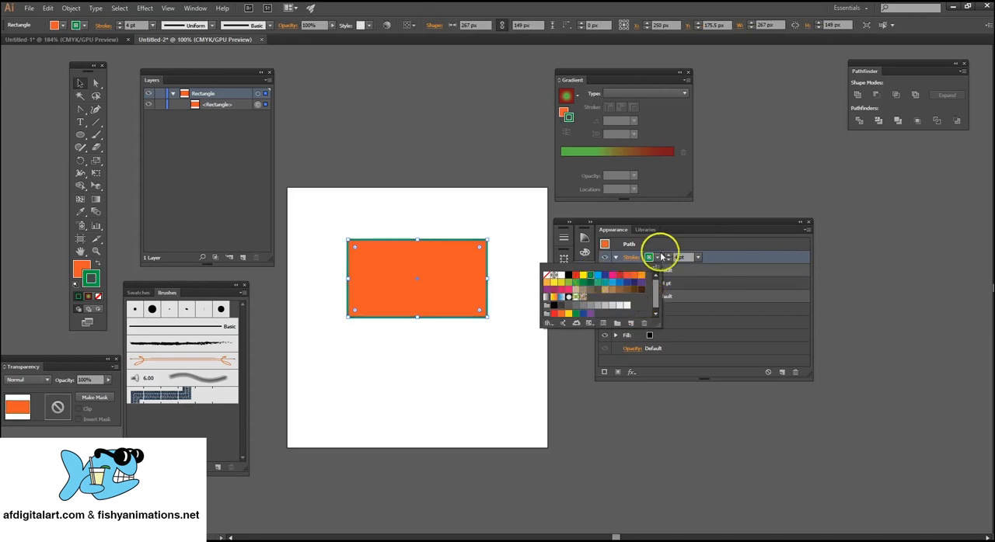
Increase the green stroke's weight to 14 pt and move the 4 pt crimson stroke above it in the appearance stack.
{"action": "left_click", "coordinate": [687, 259]}
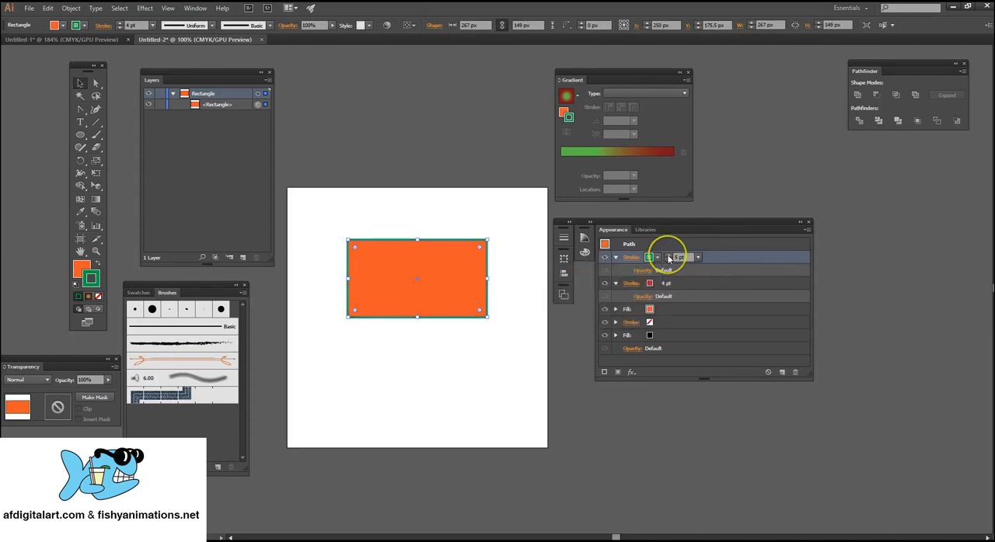
{"action": "left_click", "coordinate": [669, 258]}
{"action": "left_click", "coordinate": [669, 258]}
{"action": "left_click", "coordinate": [668, 258]}
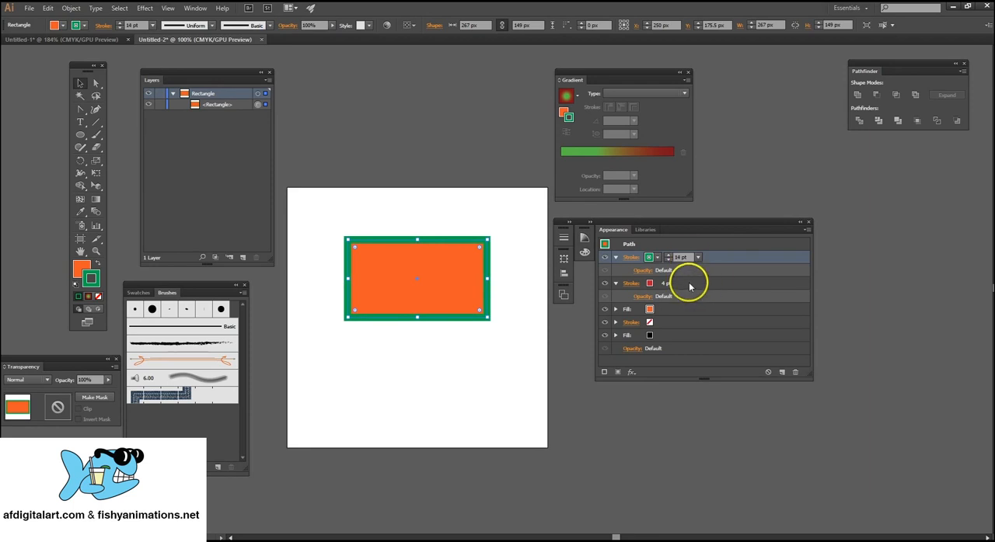
{"action": "left_click", "coordinate": [690, 285]}
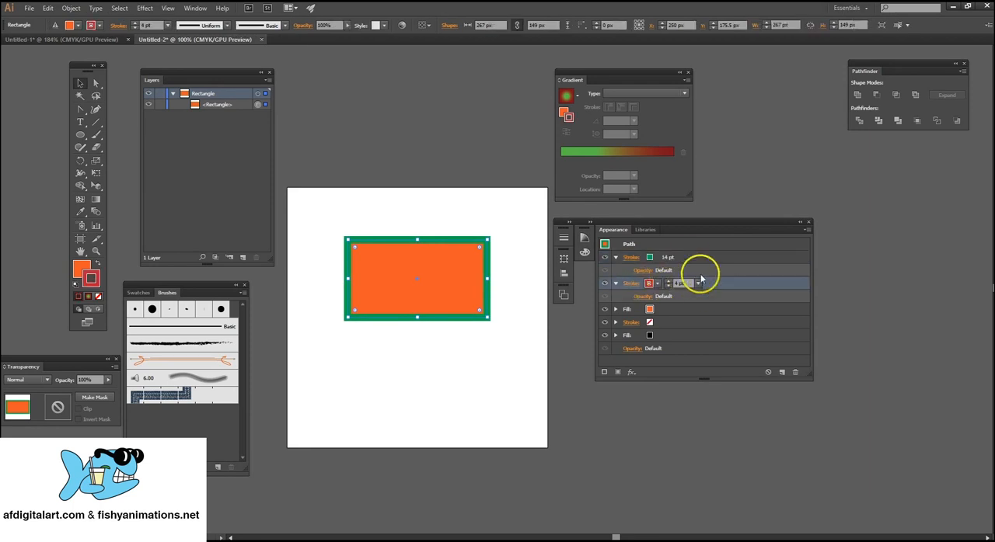
{"action": "left_click_drag", "start_coordinate": [710, 282], "coordinate": [711, 256]}
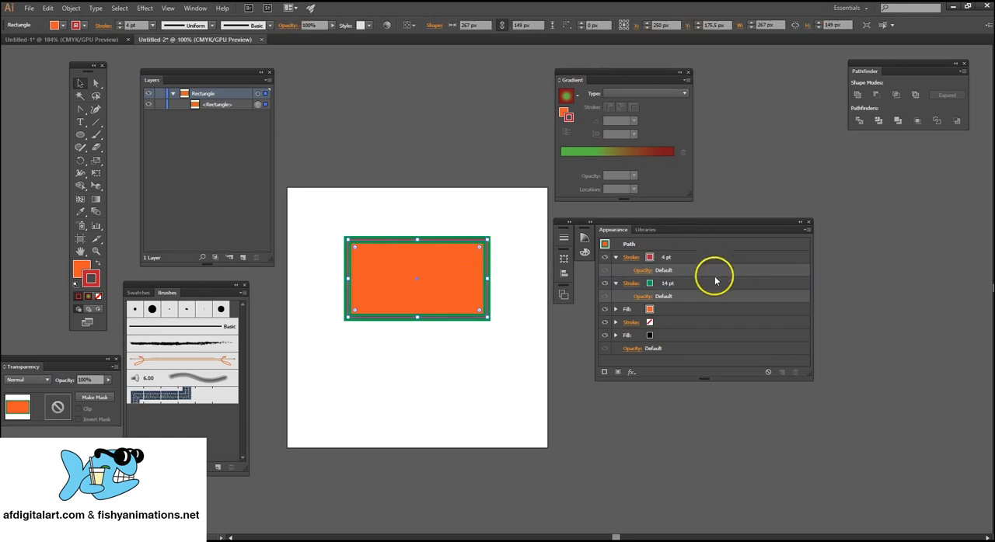
Reduce the weight of the rectangle's green stroke to 9 pt and deselect the rectangle.
{"action": "left_click", "coordinate": [673, 286]}
{"action": "left_click", "coordinate": [686, 283]}
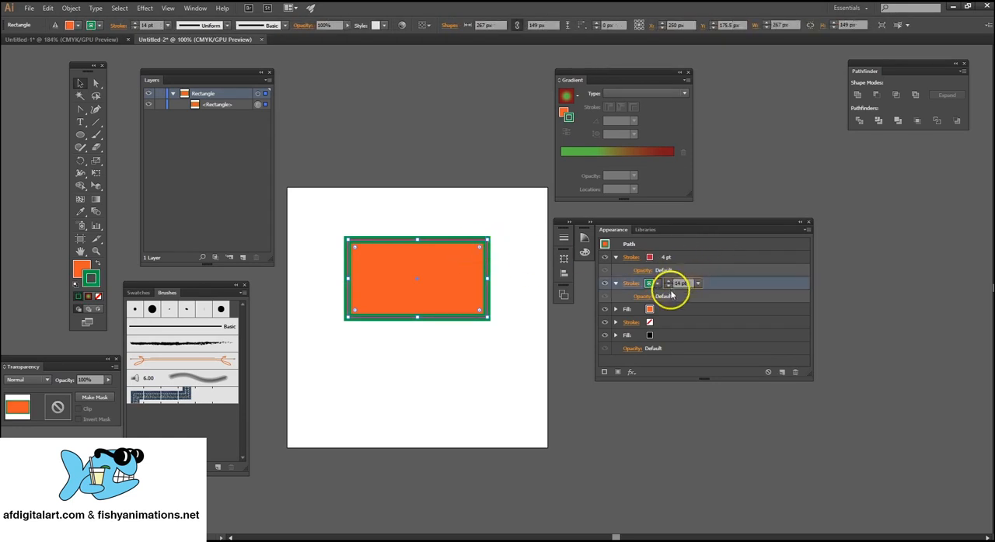
{"action": "left_click", "coordinate": [669, 286]}
{"action": "left_click", "coordinate": [668, 287]}
{"action": "left_click", "coordinate": [668, 287]}
{"action": "left_click", "coordinate": [669, 287]}
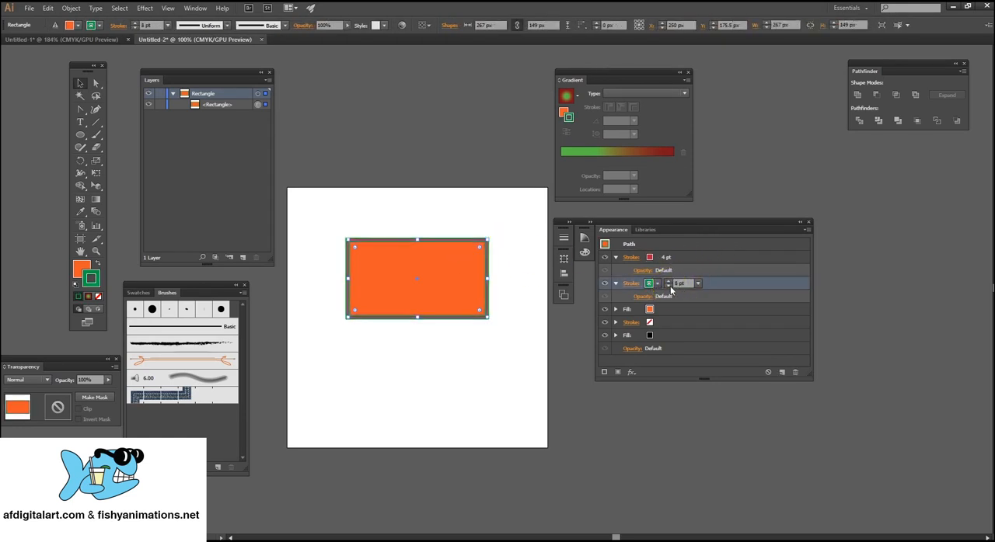
{"action": "left_click", "coordinate": [501, 229]}
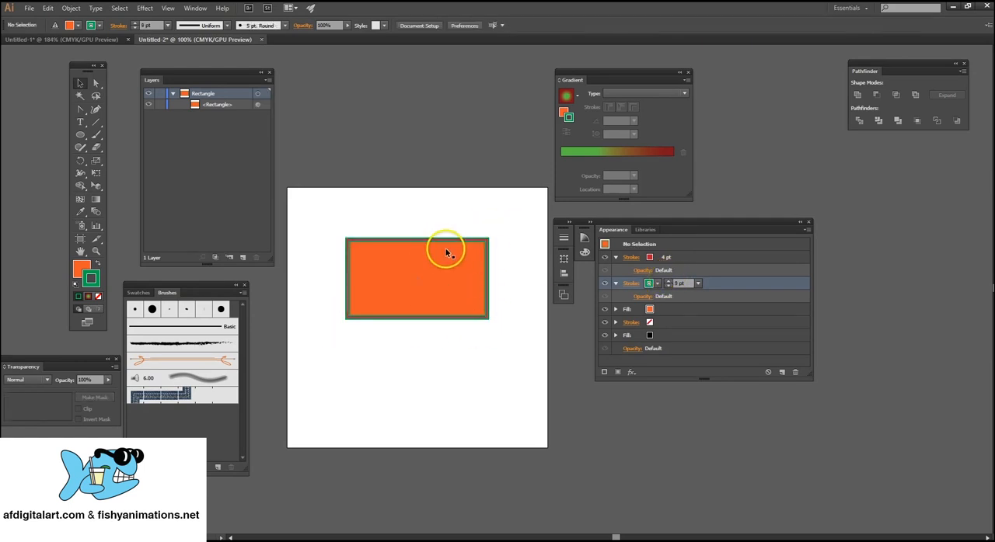
Remove the crimson and green strokes from the rectangle's appearance and delete the rectangle from the artboard.
{"action": "left_click", "coordinate": [701, 259]}
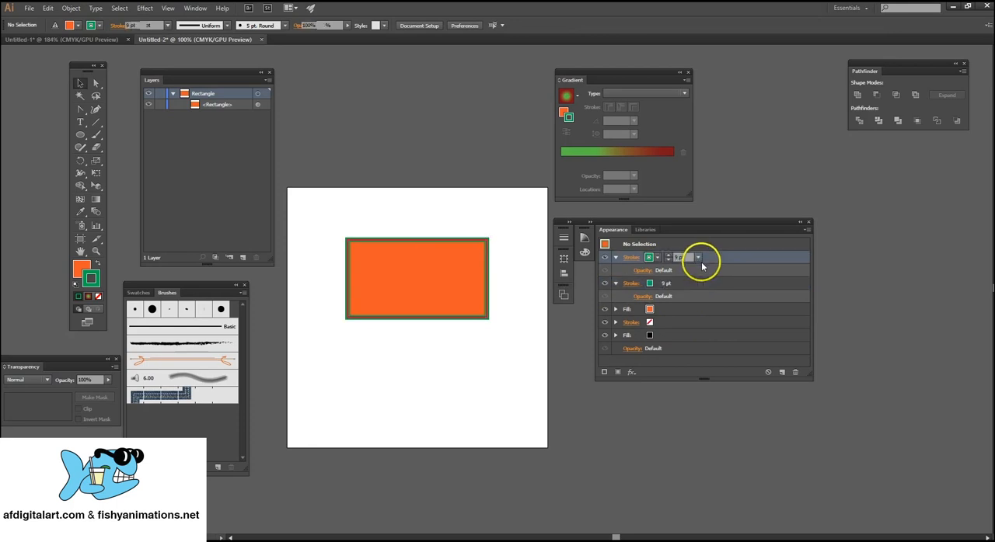
{"action": "left_click", "coordinate": [796, 375]}
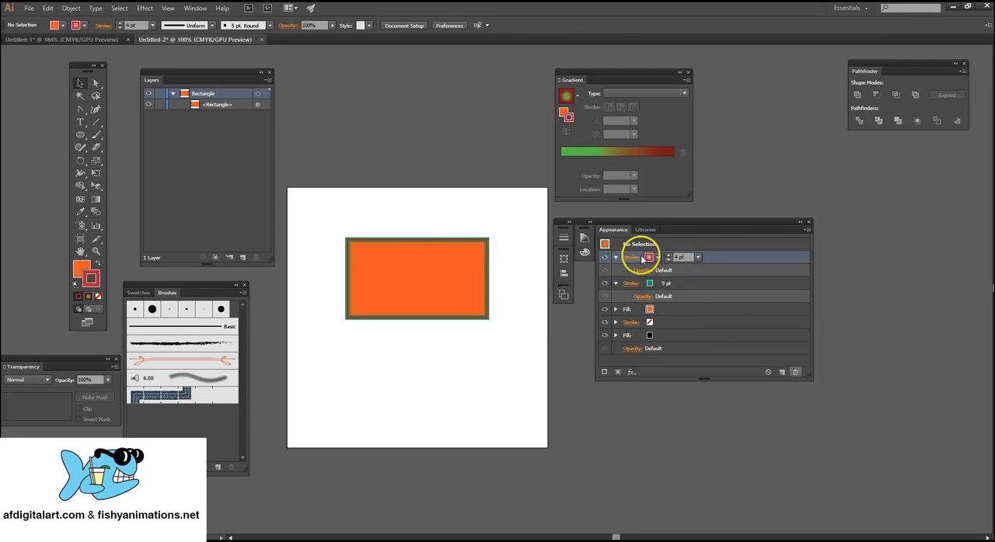
{"action": "left_click", "coordinate": [441, 260]}
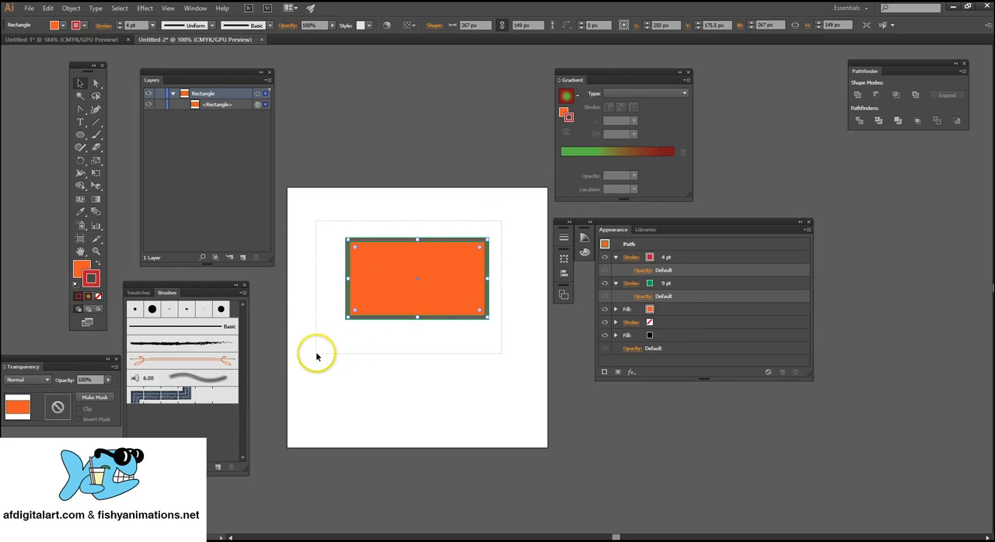
{"action": "left_click", "coordinate": [719, 261]}
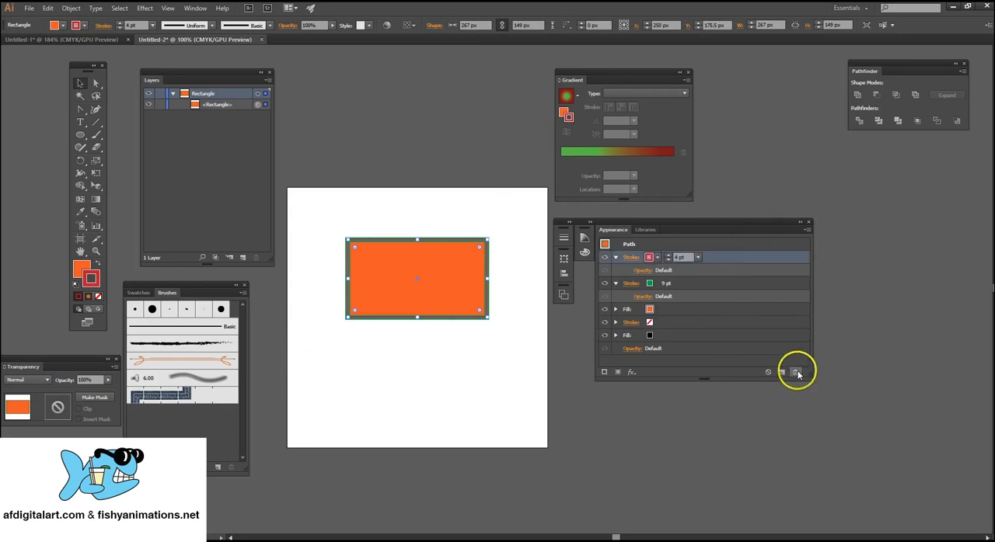
{"action": "left_click", "coordinate": [795, 373]}
{"action": "left_click", "coordinate": [747, 257]}
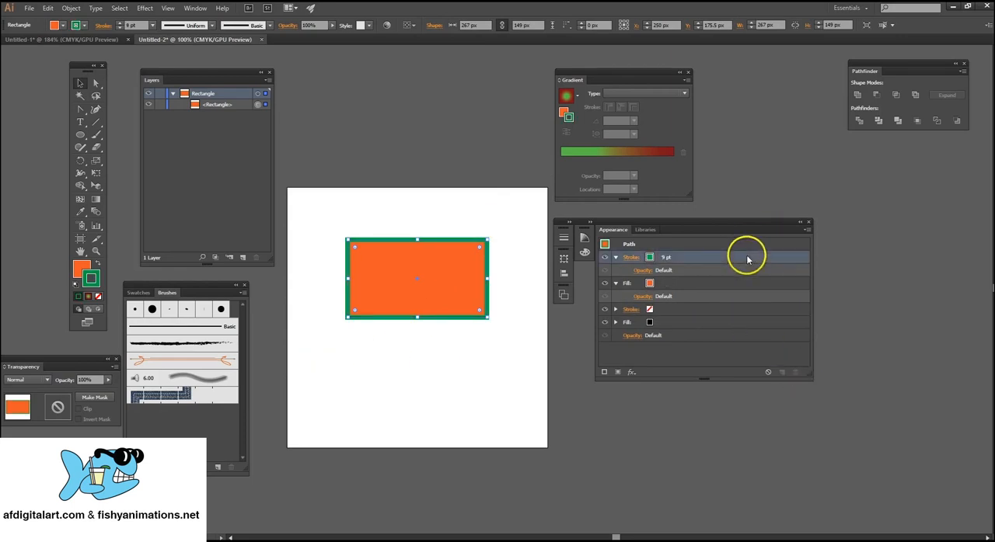
{"action": "left_click", "coordinate": [796, 373]}
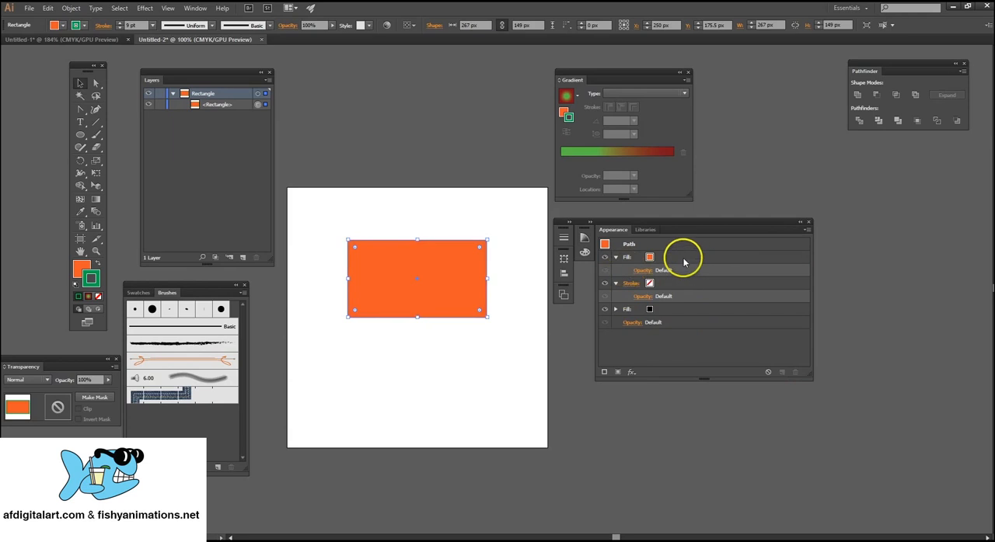
{"action": "key", "text": "Delete"}
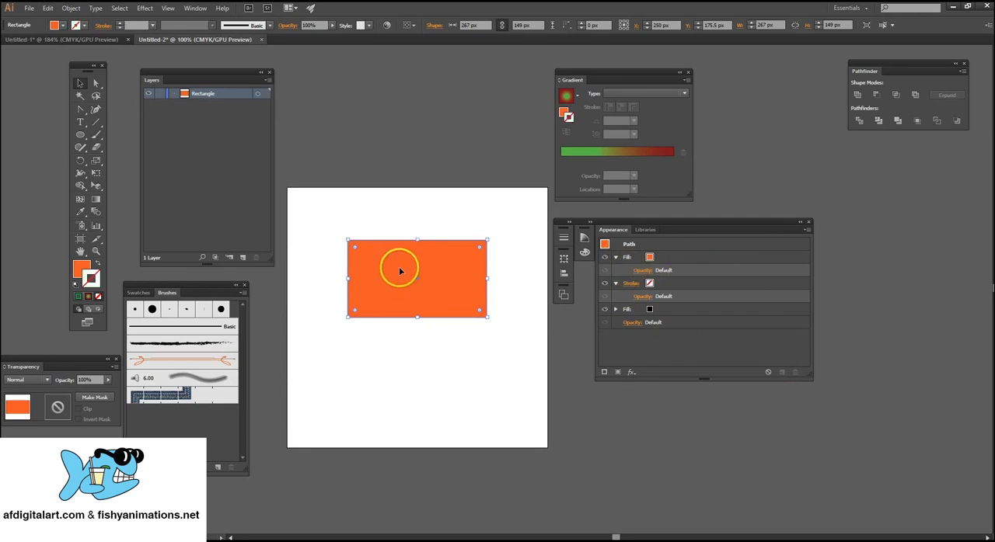
Create point type reading TEXT, enlarge it to about 149.4 pt and place it in the upper middle of the artboard.
{"action": "left_click", "coordinate": [80, 122]}
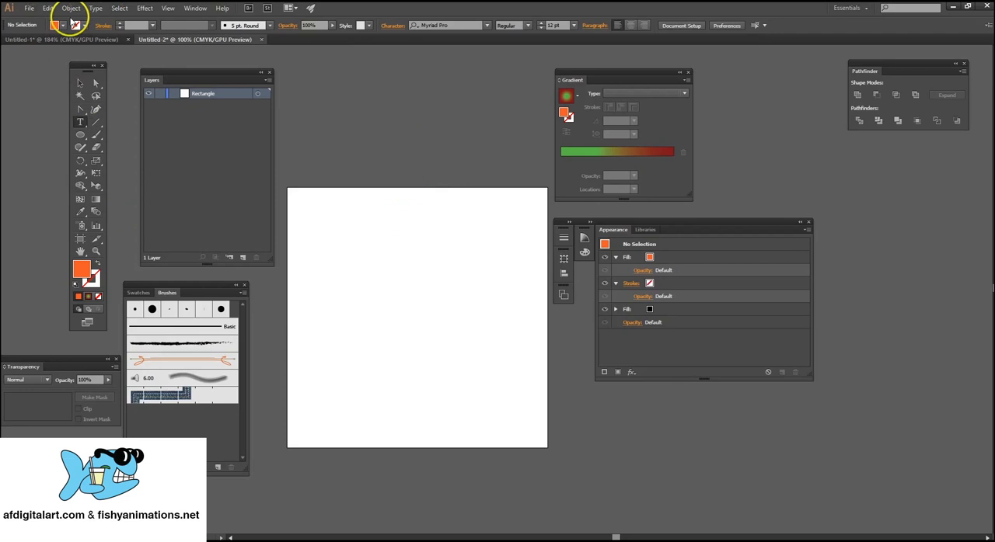
{"action": "left_click", "coordinate": [359, 265]}
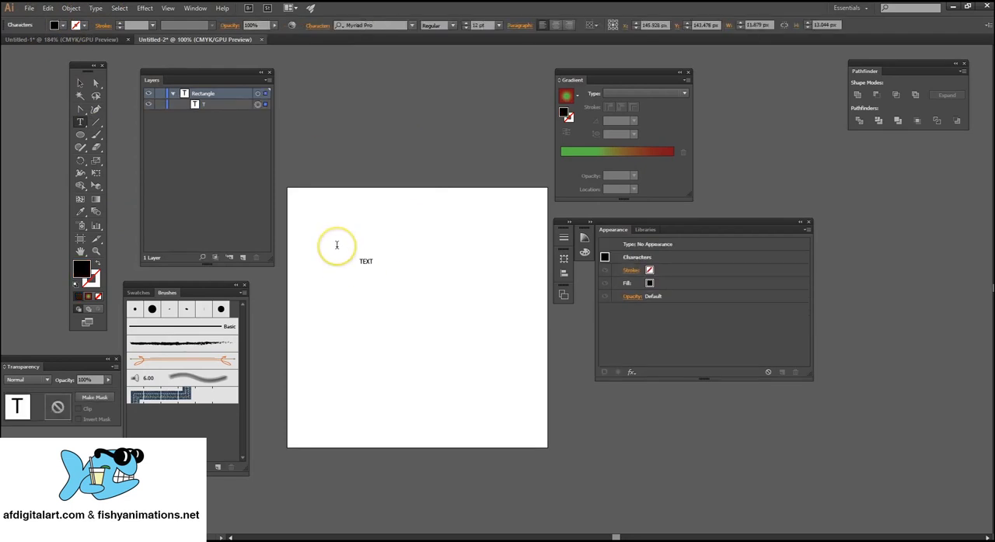
{"action": "left_click", "coordinate": [80, 83]}
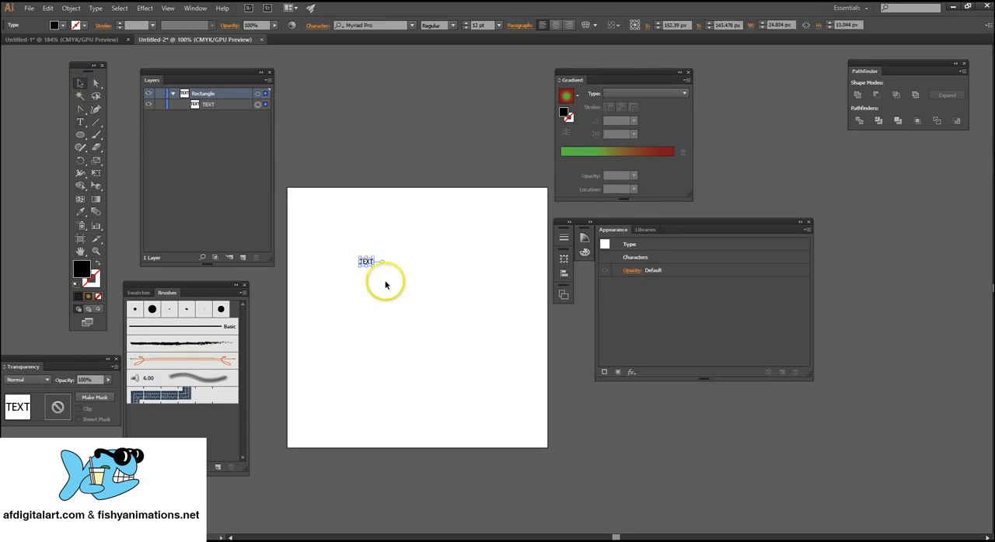
{"action": "left_click_drag", "start_coordinate": [374, 269], "coordinate": [498, 387]}
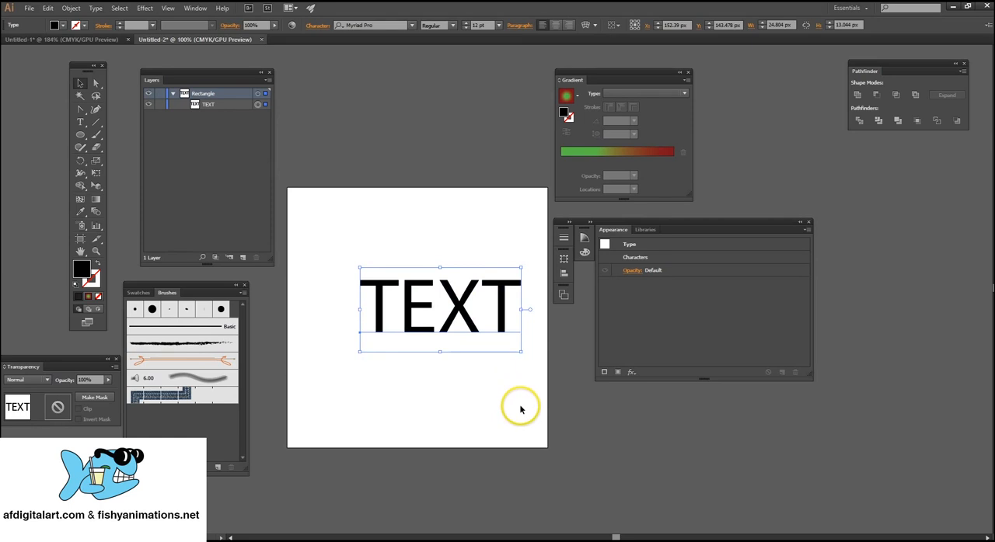
{"action": "left_click_drag", "start_coordinate": [459, 307], "coordinate": [425, 278]}
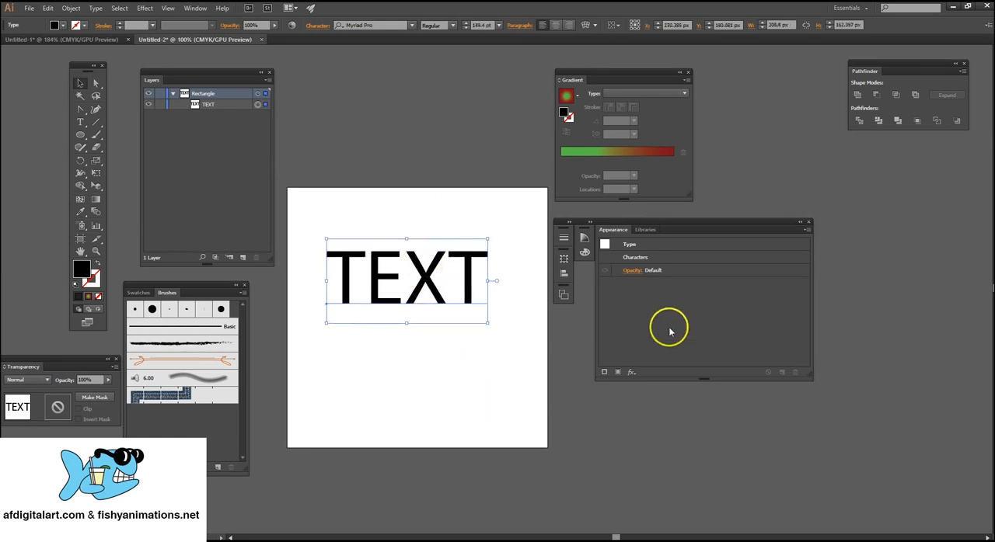
Add a new fill to the type object's appearance and colour it red.
{"action": "left_click", "coordinate": [616, 374]}
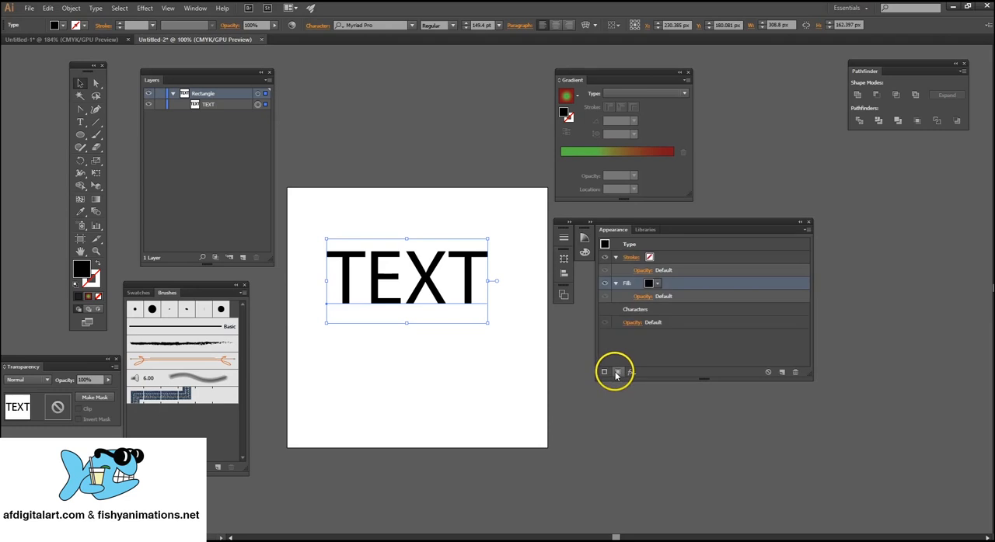
{"action": "left_click", "coordinate": [658, 283]}
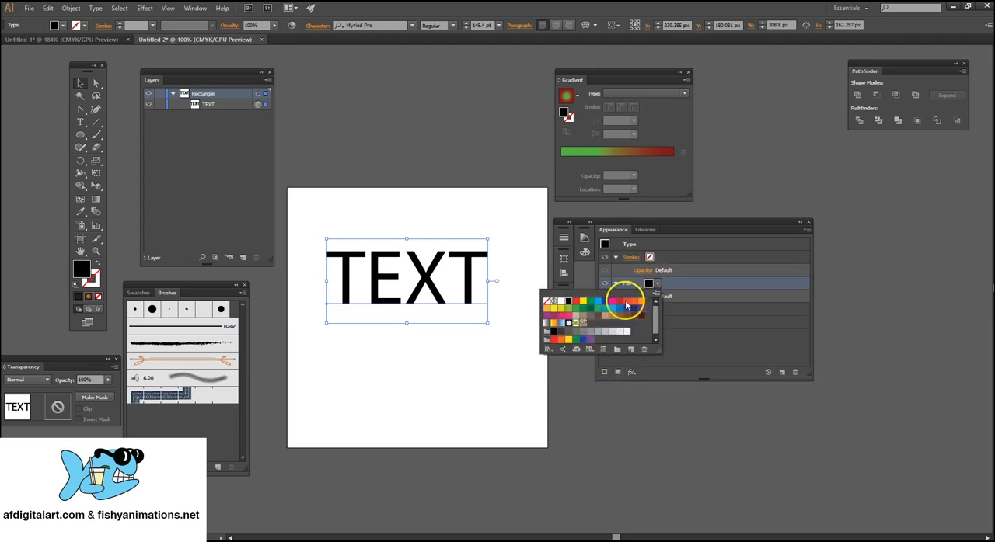
{"action": "left_click", "coordinate": [619, 302]}
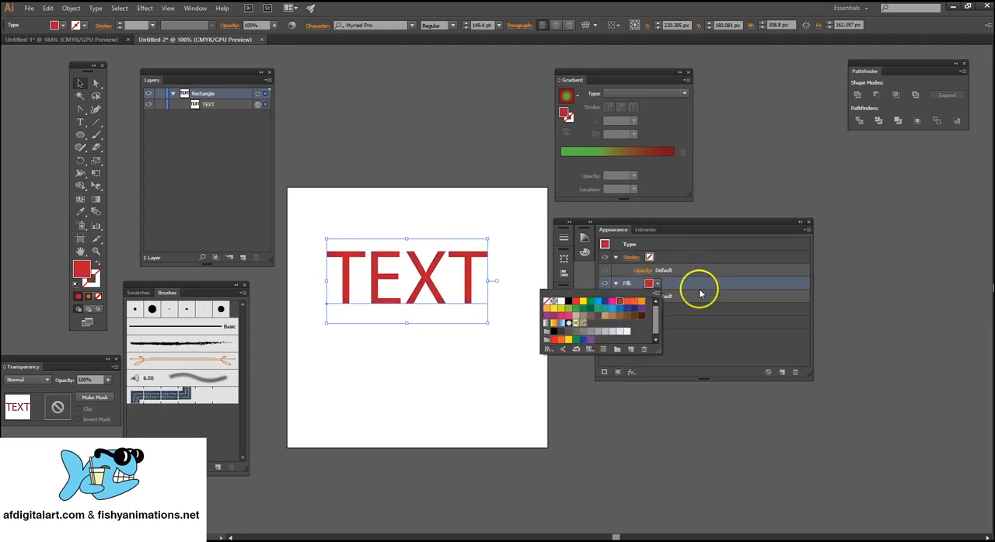
{"action": "left_click", "coordinate": [700, 345]}
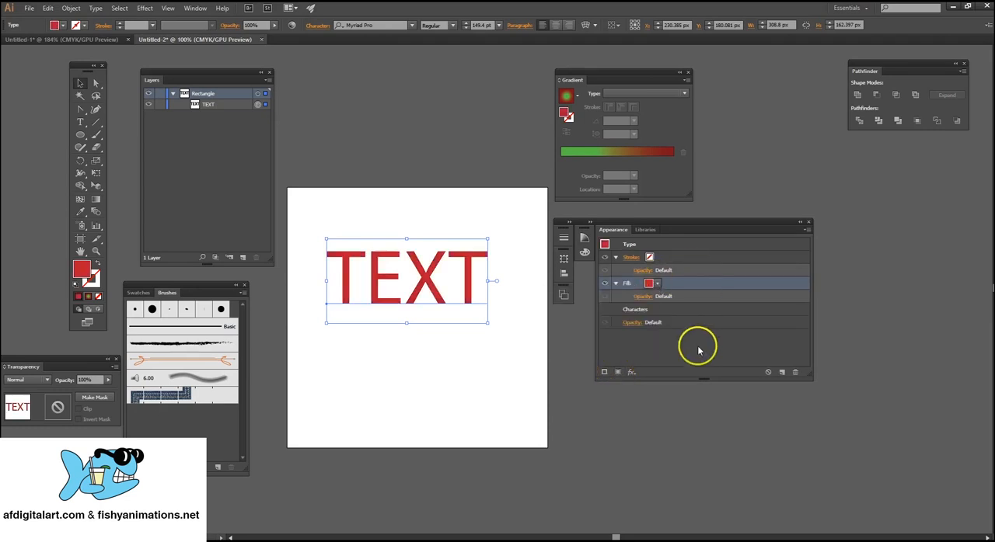
Add a black stroke to the type's appearance, set its weight to 5 pt, and add a second stroke of the same weight.
{"action": "left_click", "coordinate": [606, 373]}
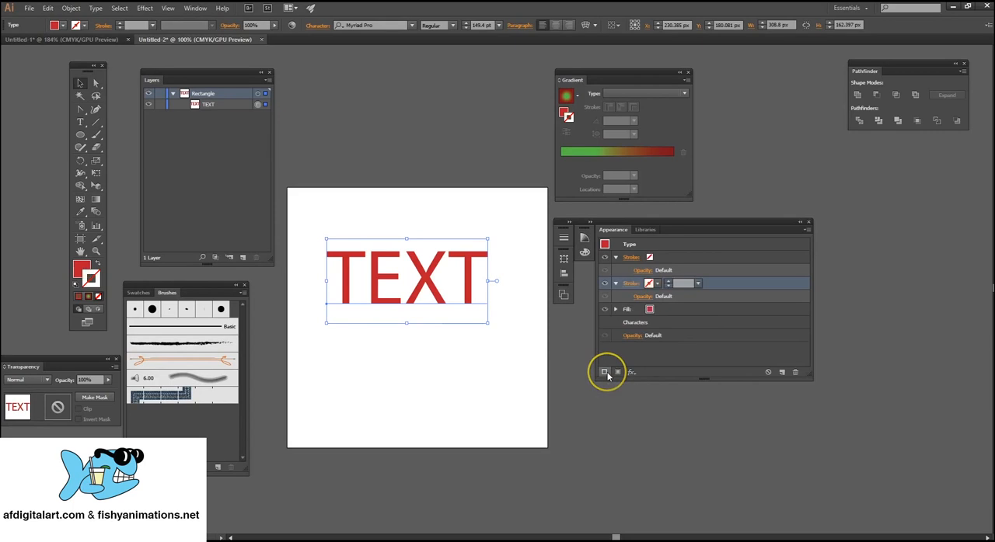
{"action": "left_click", "coordinate": [669, 282]}
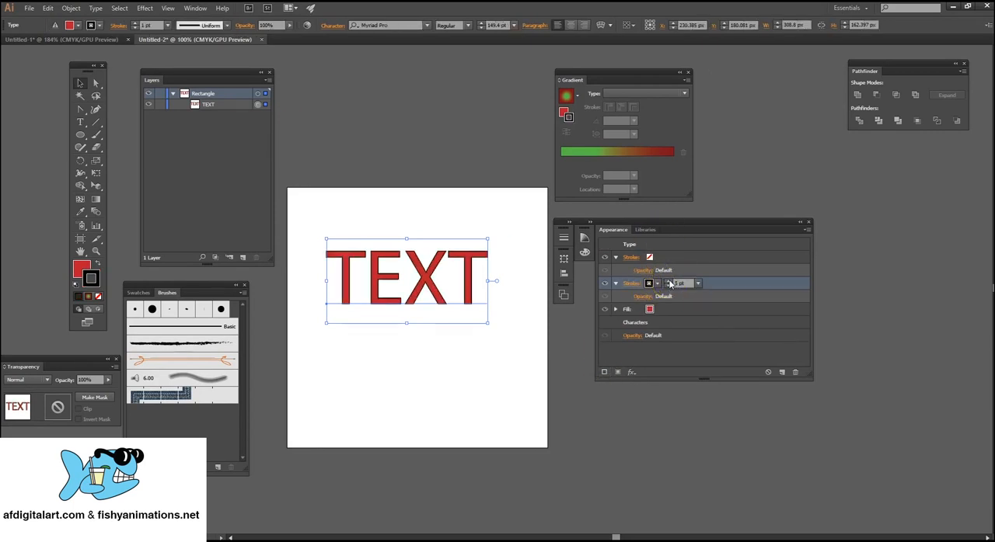
{"action": "left_click", "coordinate": [605, 373]}
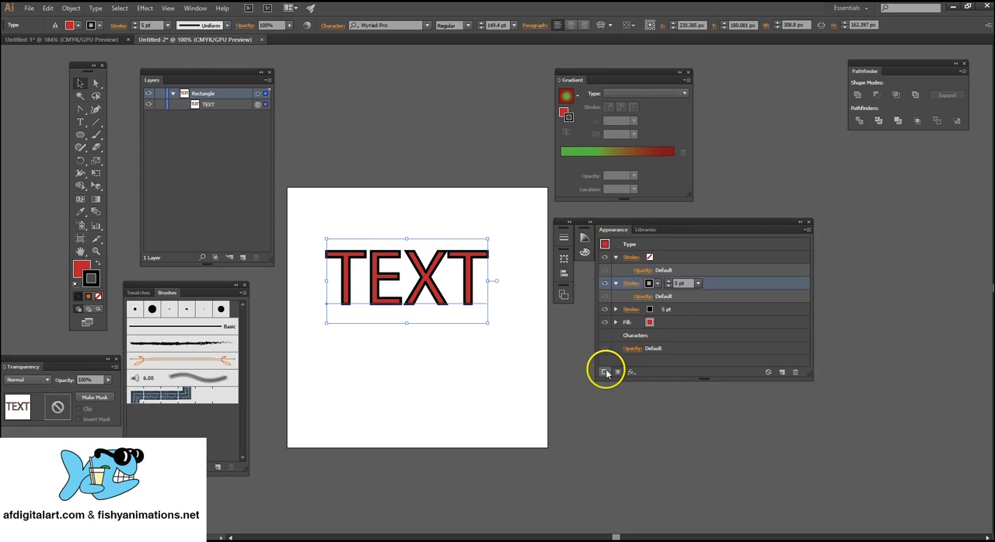
Colour the lower of the two 5 pt strokes green and increase its weight to 9 pt.
{"action": "left_click", "coordinate": [682, 310]}
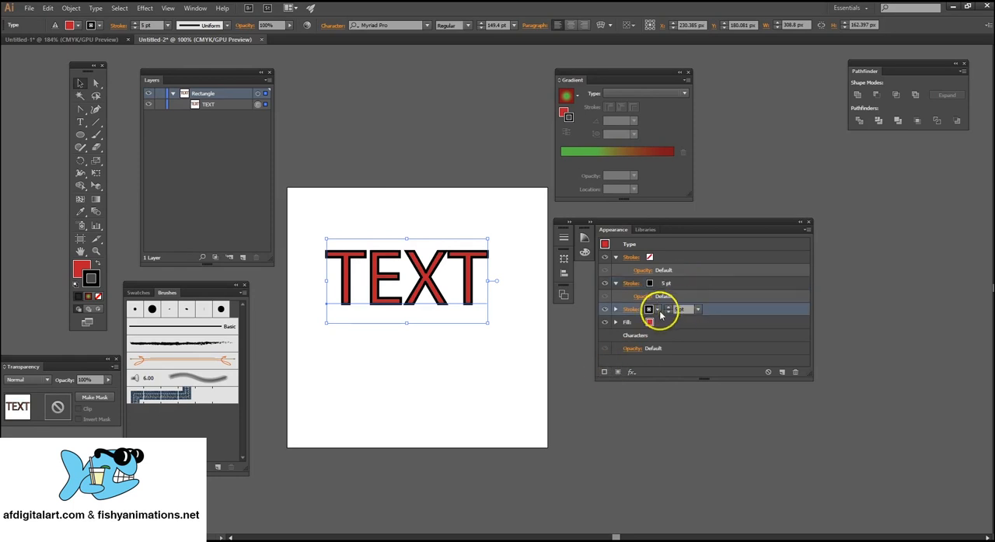
{"action": "left_click", "coordinate": [658, 311]}
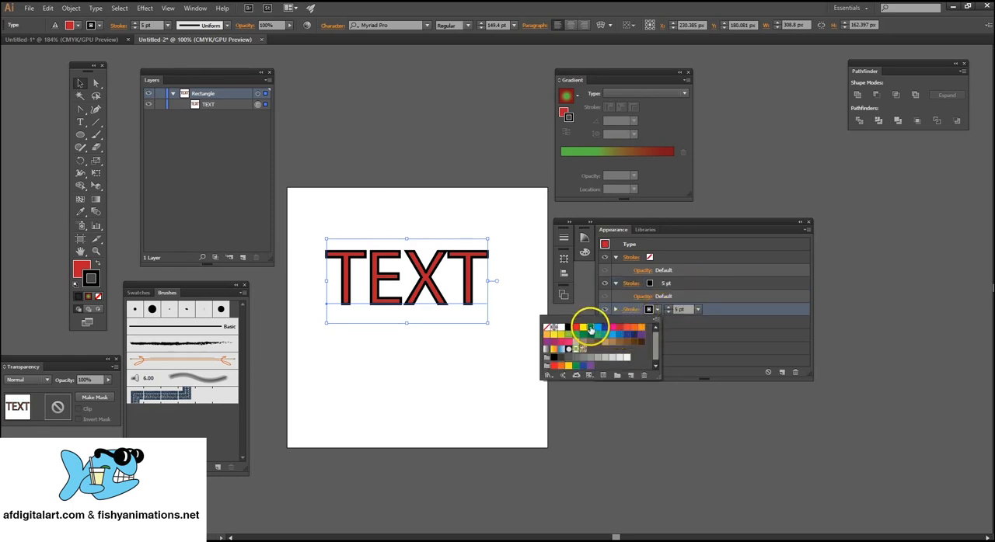
{"action": "left_click", "coordinate": [590, 330]}
{"action": "left_click", "coordinate": [670, 310]}
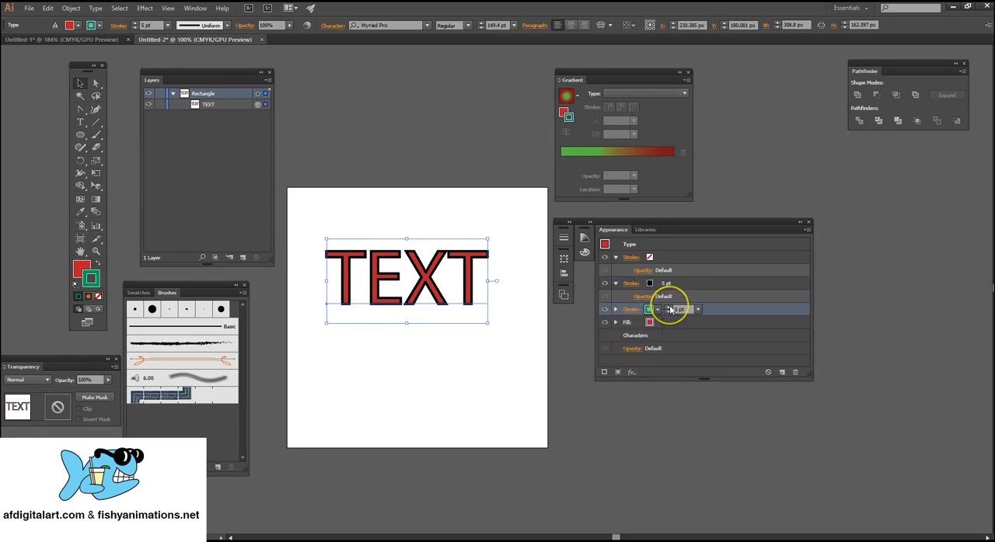
{"action": "left_click", "coordinate": [669, 309]}
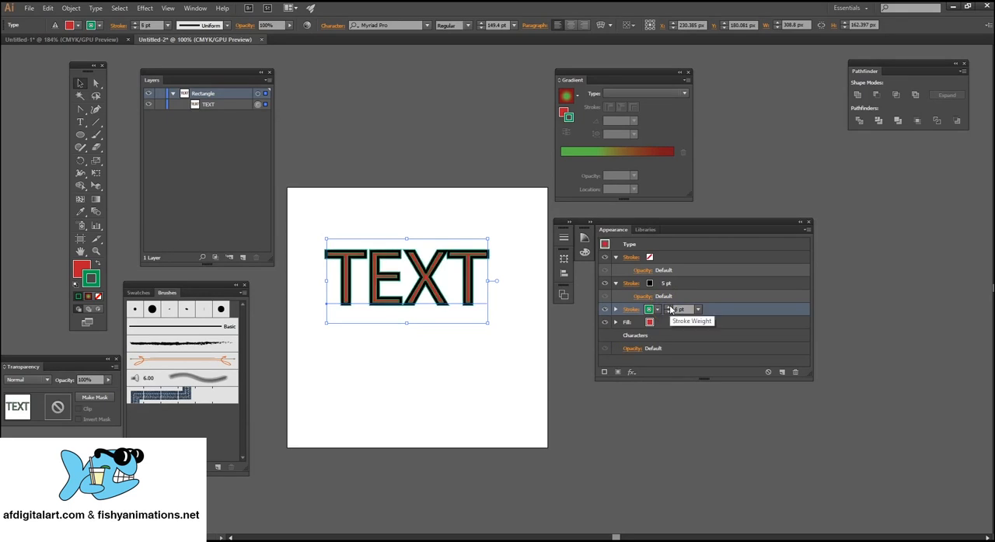
{"action": "left_click", "coordinate": [670, 309]}
Move the red fill above all strokes in the type's appearance stack and increase the green stroke's weight to 15 pt.
{"action": "left_click", "coordinate": [680, 322]}
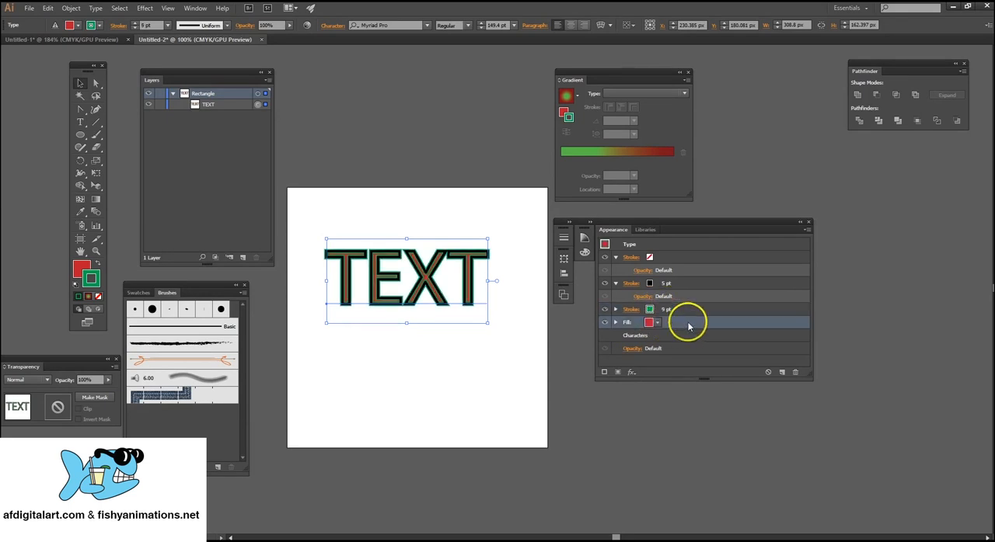
{"action": "left_click_drag", "start_coordinate": [700, 325], "coordinate": [693, 255]}
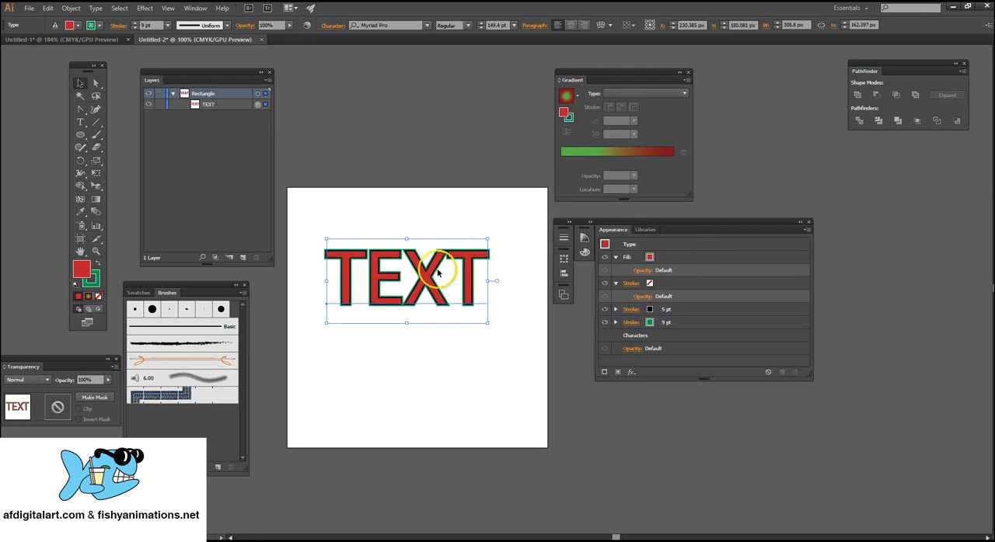
{"action": "left_click", "coordinate": [703, 323]}
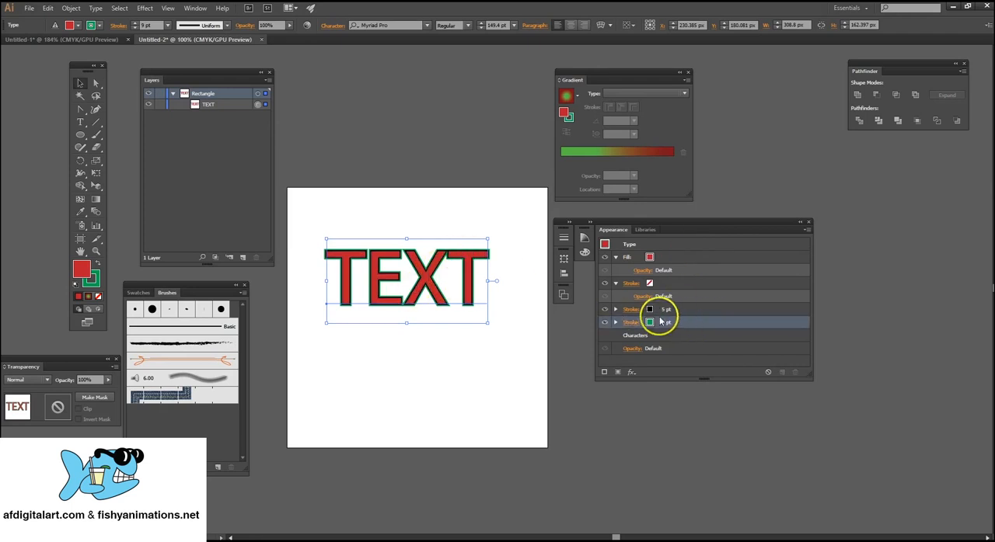
{"action": "left_click", "coordinate": [668, 323]}
{"action": "left_click", "coordinate": [668, 323]}
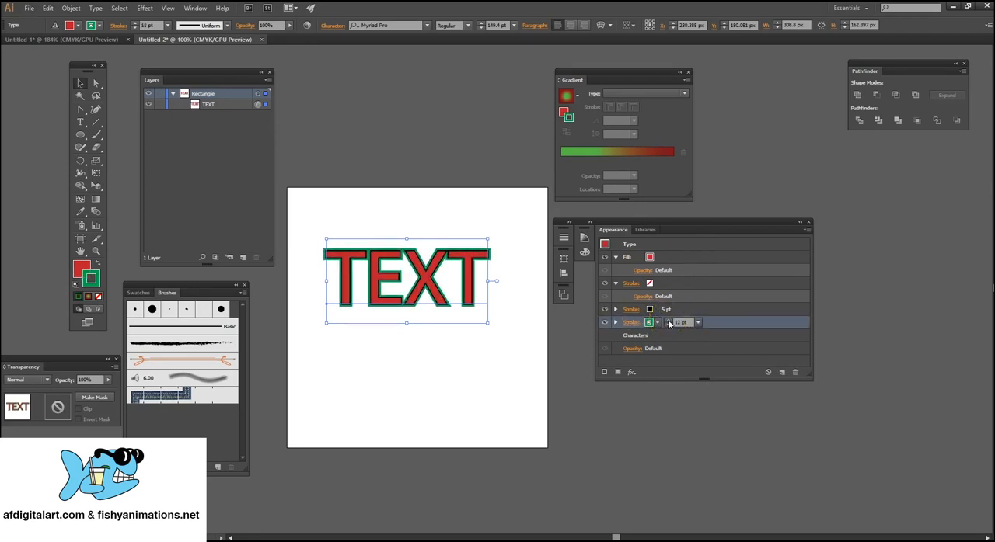
{"action": "left_click", "coordinate": [669, 323]}
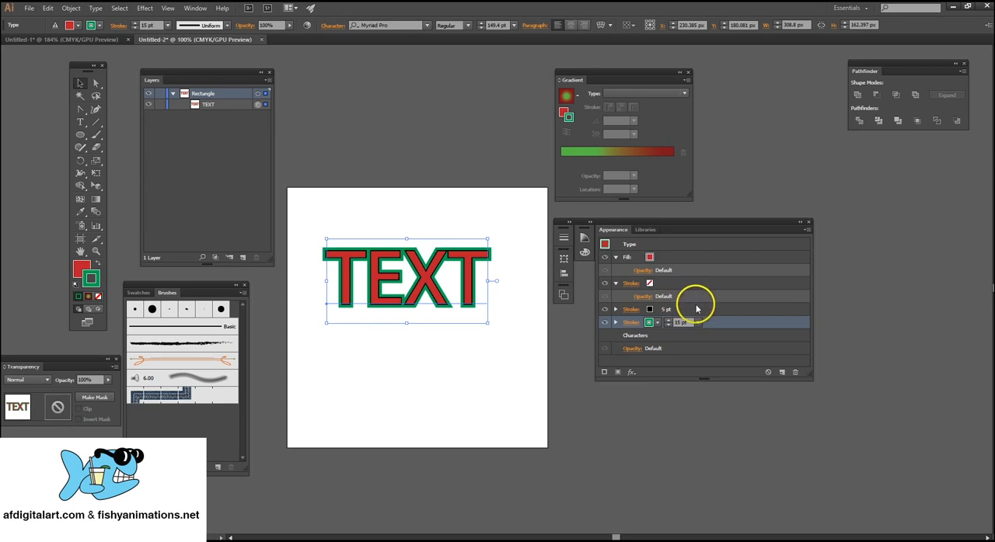
Increase the weight of the type's black stroke to 8 pt and deselect the type.
{"action": "left_click", "coordinate": [667, 309]}
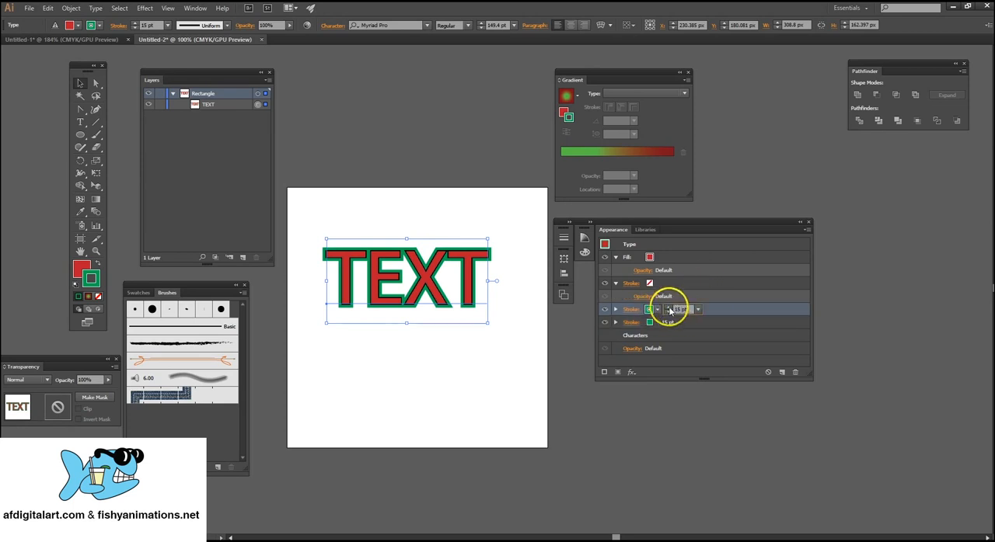
{"action": "left_click", "coordinate": [655, 311]}
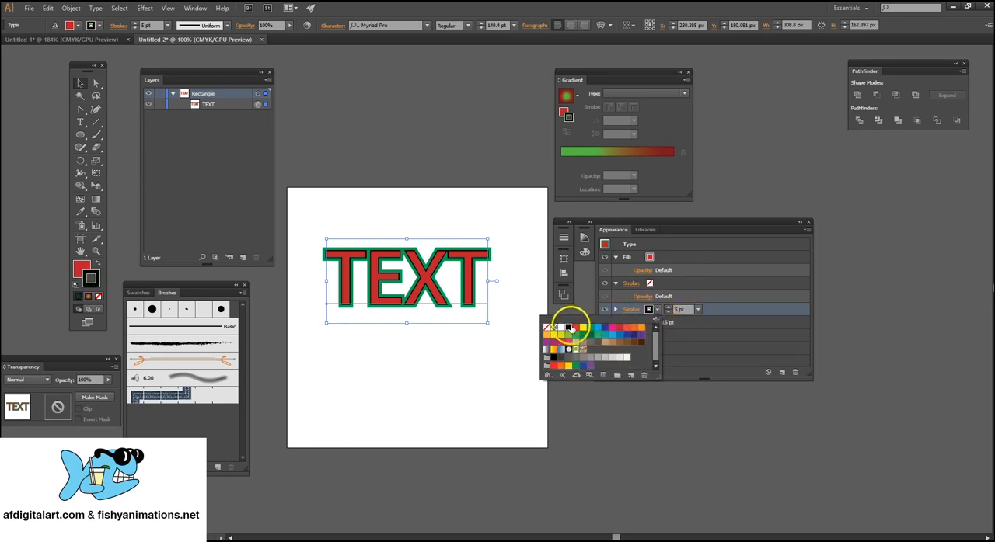
{"action": "left_click", "coordinate": [666, 310]}
{"action": "left_click", "coordinate": [666, 310]}
{"action": "left_click", "coordinate": [666, 310]}
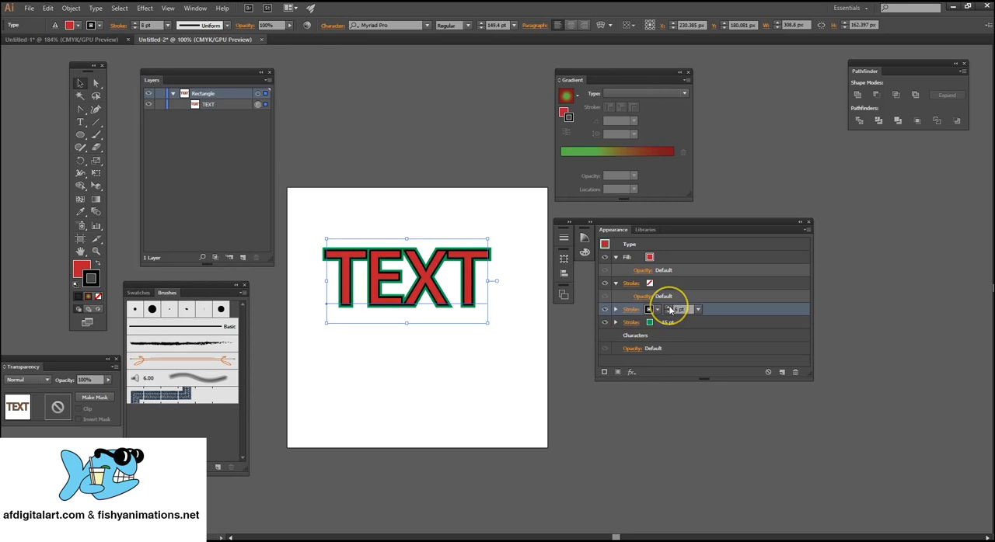
{"action": "left_click", "coordinate": [506, 250]}
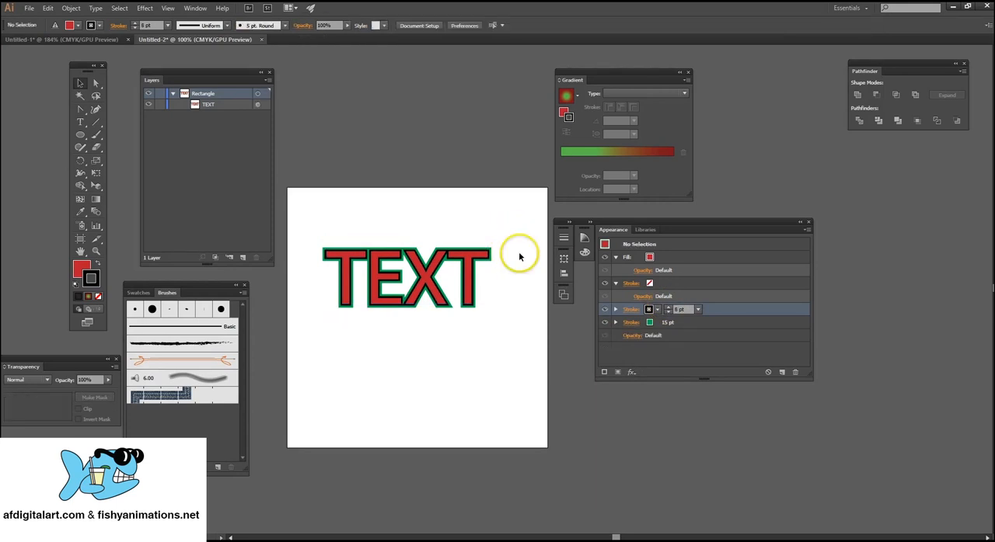
Convert the TEXT type to outlines and deselect the resulting group.
{"action": "left_click", "coordinate": [413, 266]}
{"action": "right_click", "coordinate": [413, 265]}
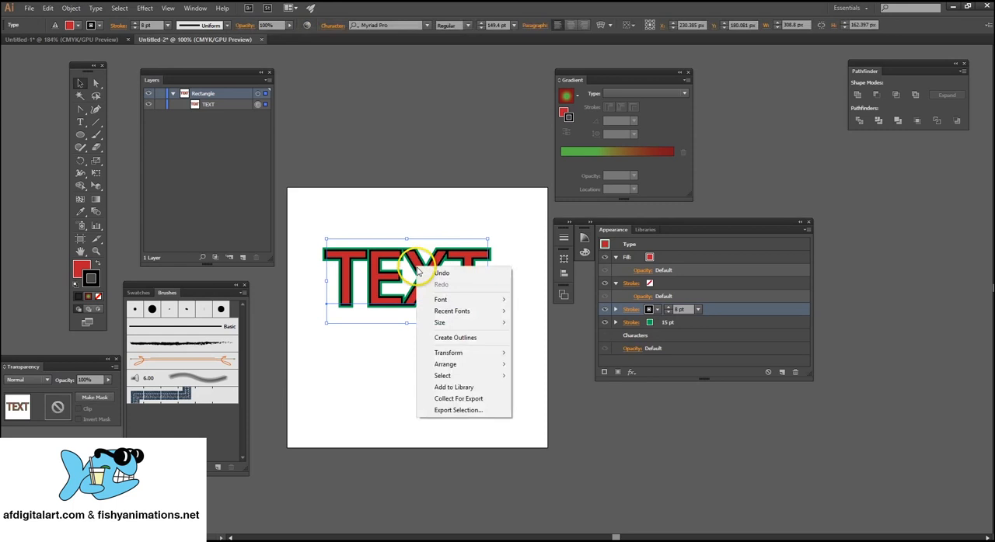
{"action": "left_click", "coordinate": [476, 333]}
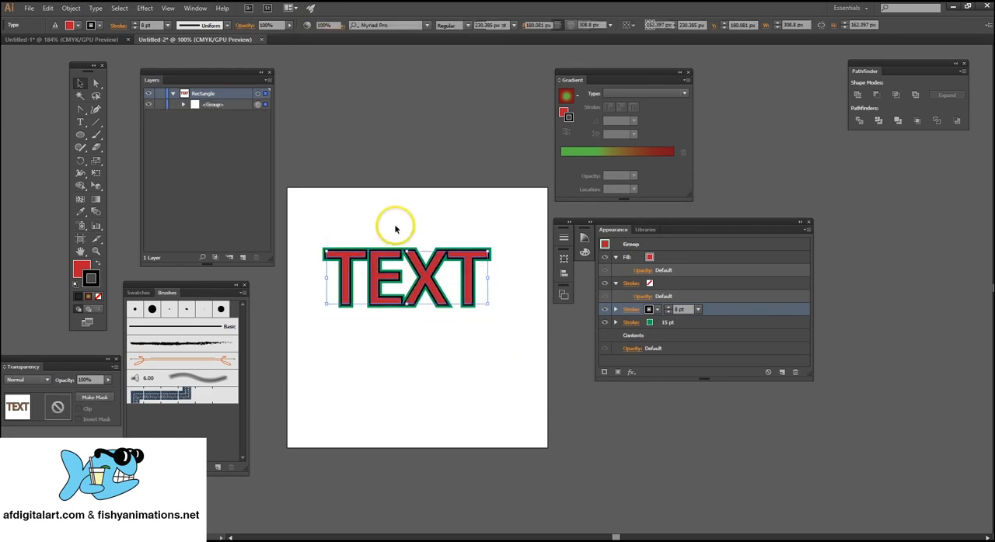
{"action": "left_click", "coordinate": [393, 222]}
Pull the upper corner anchor point of the first T upward into a spike with Direct Selection, then deselect.
{"action": "left_click", "coordinate": [98, 85]}
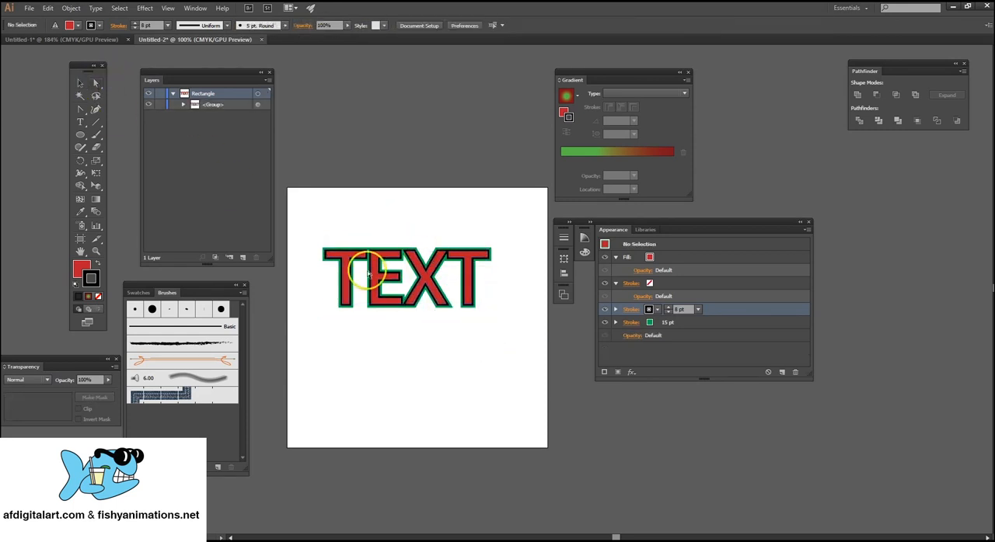
{"action": "left_click", "coordinate": [354, 264]}
{"action": "left_click_drag", "start_coordinate": [322, 255], "coordinate": [323, 220]}
{"action": "left_click", "coordinate": [428, 233]}
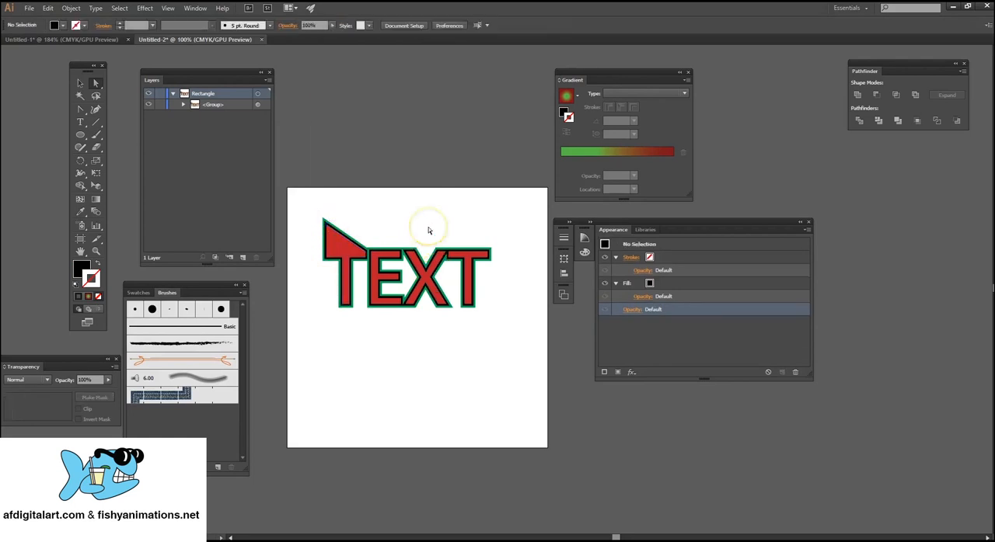
Change the red fill of the outlined text group to the linear White, Black gradient.
{"action": "left_click", "coordinate": [80, 83]}
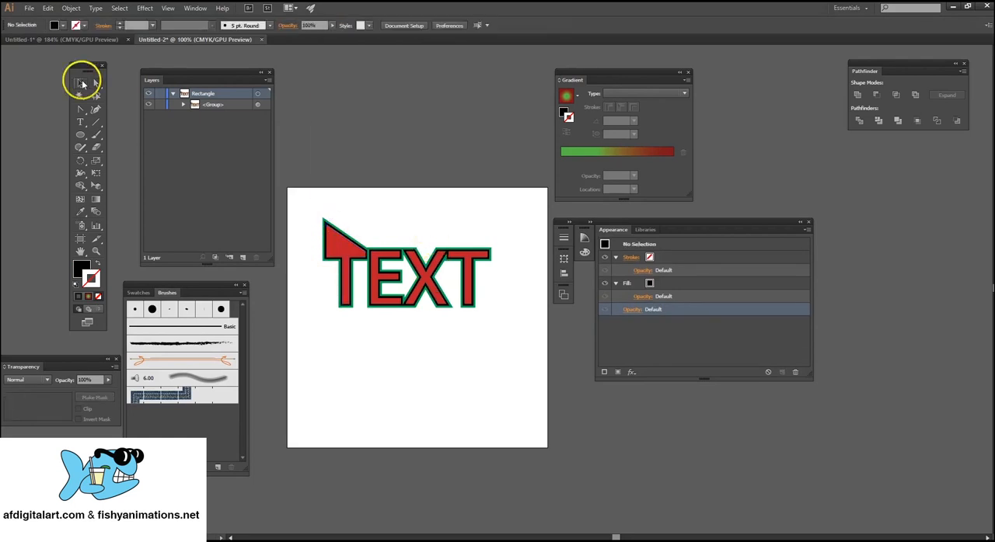
{"action": "left_click", "coordinate": [399, 262]}
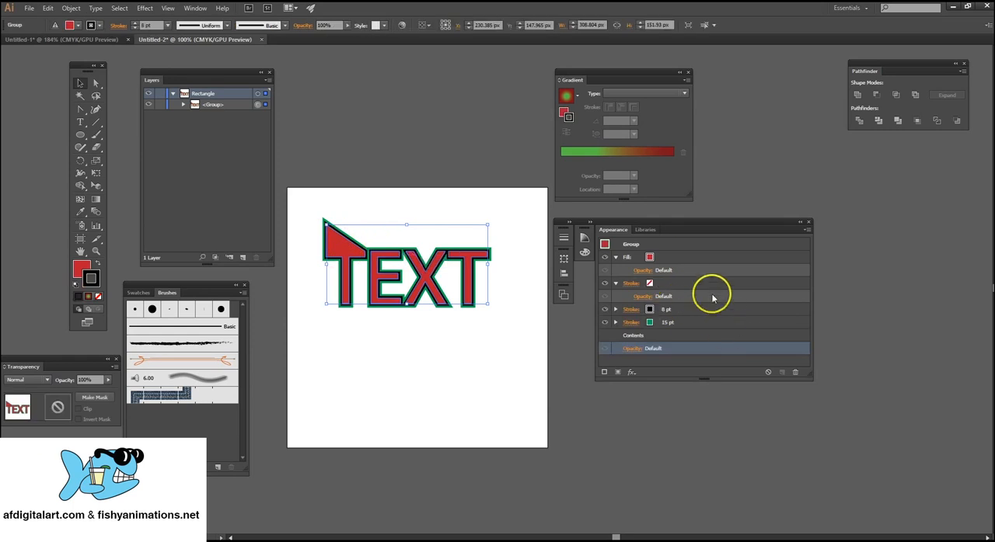
{"action": "left_click", "coordinate": [701, 257]}
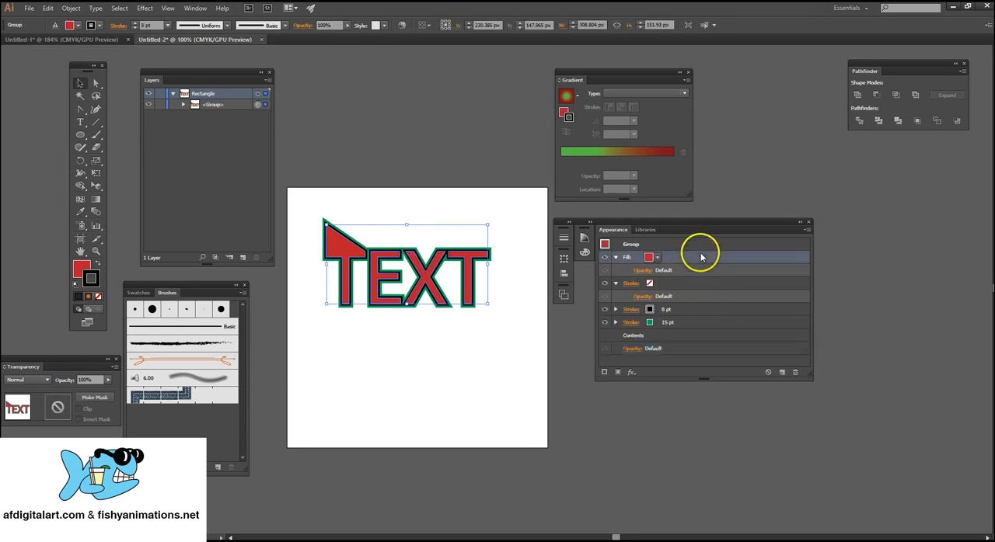
{"action": "left_click", "coordinate": [657, 258]}
{"action": "left_click", "coordinate": [548, 297]}
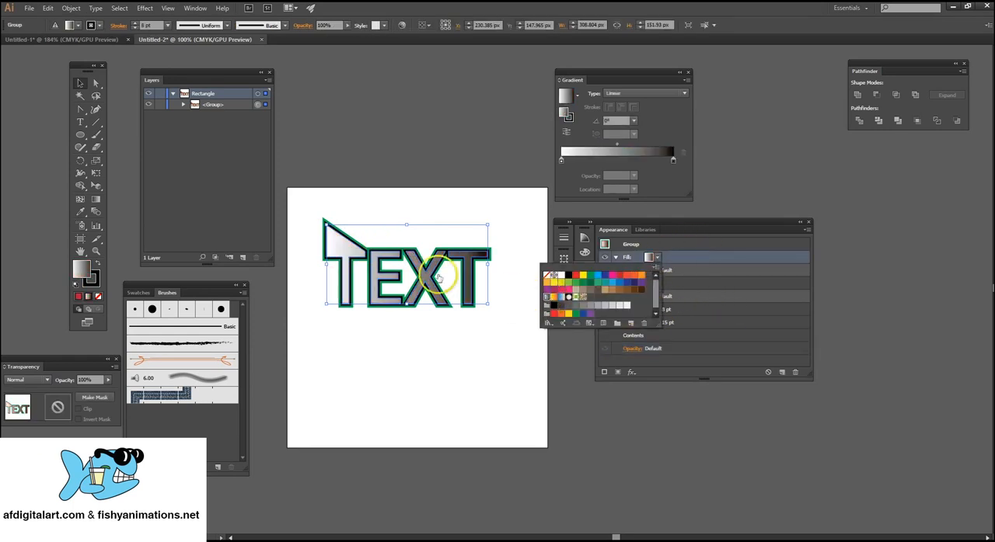
{"action": "left_click", "coordinate": [576, 98]}
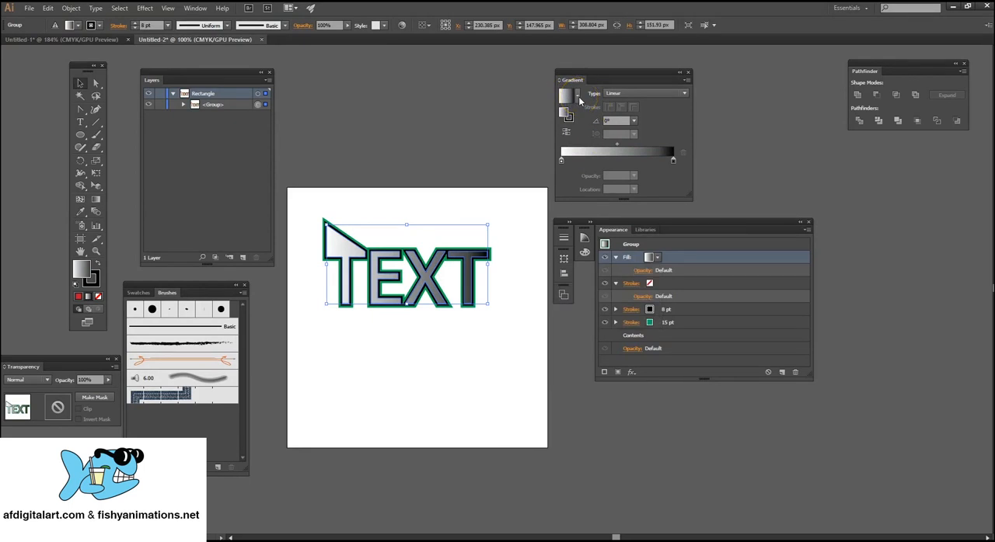
{"action": "left_click", "coordinate": [576, 97]}
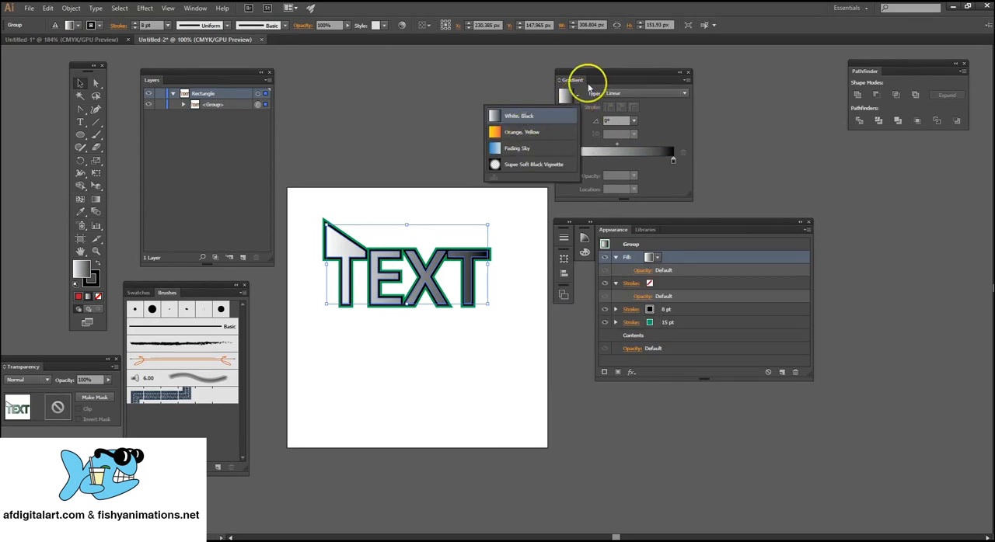
{"action": "left_click", "coordinate": [651, 122]}
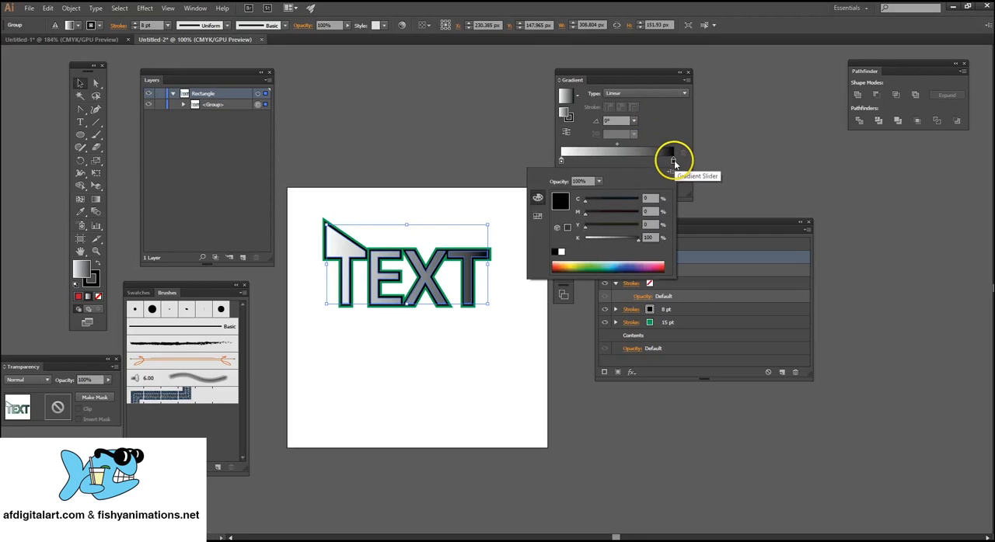
Recolour the gradient's black end stop bright green and its white start stop dark green, then deselect the text.
{"action": "double_click", "coordinate": [673, 160]}
{"action": "left_click_drag", "start_coordinate": [614, 258], "coordinate": [582, 262]}
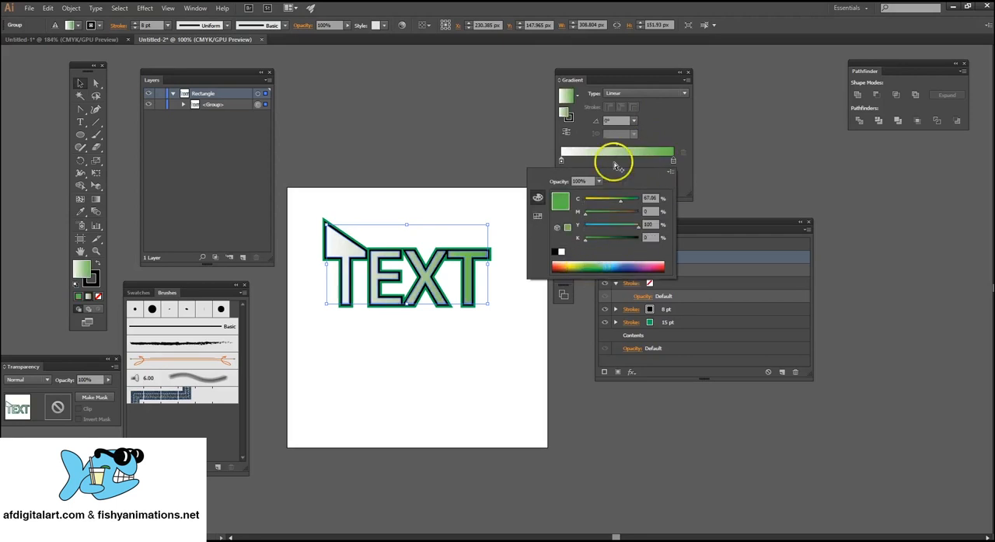
{"action": "left_click", "coordinate": [562, 162]}
{"action": "double_click", "coordinate": [562, 162]}
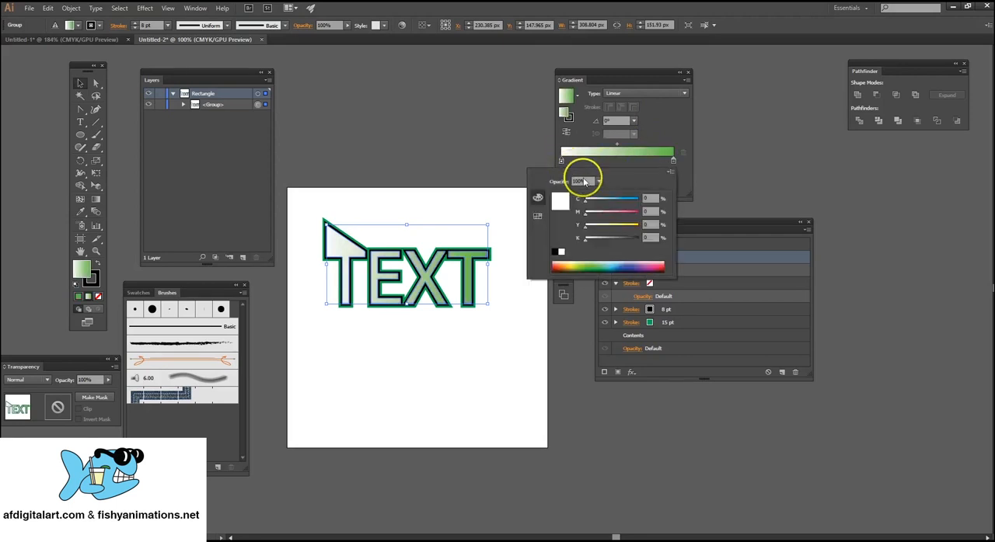
{"action": "left_click", "coordinate": [578, 271]}
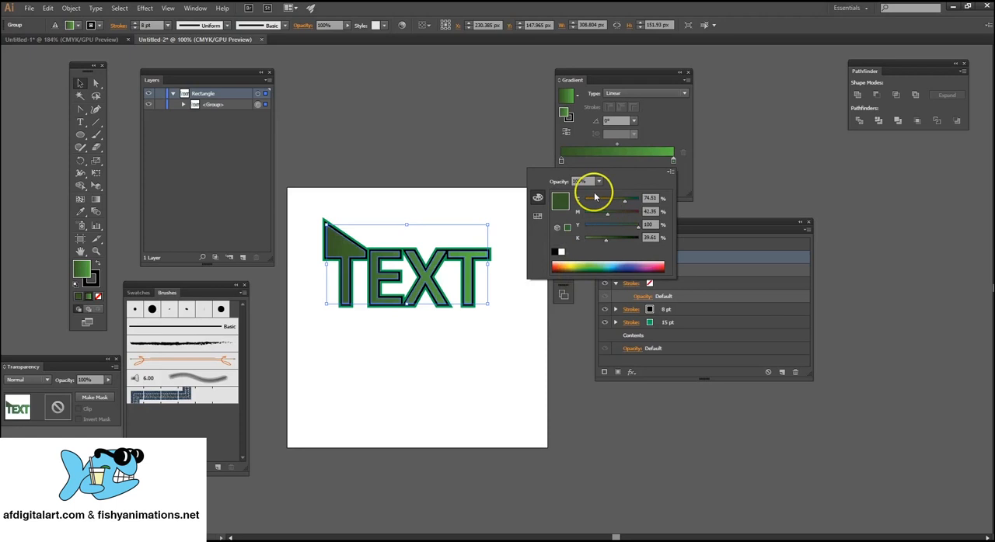
{"action": "left_click", "coordinate": [94, 85]}
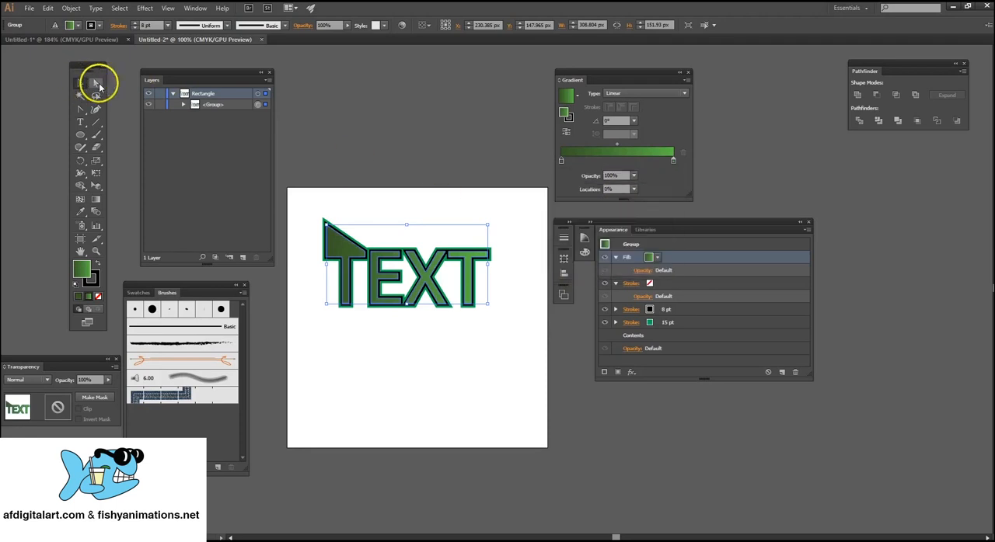
{"action": "left_click", "coordinate": [98, 85]}
{"action": "left_click", "coordinate": [82, 83]}
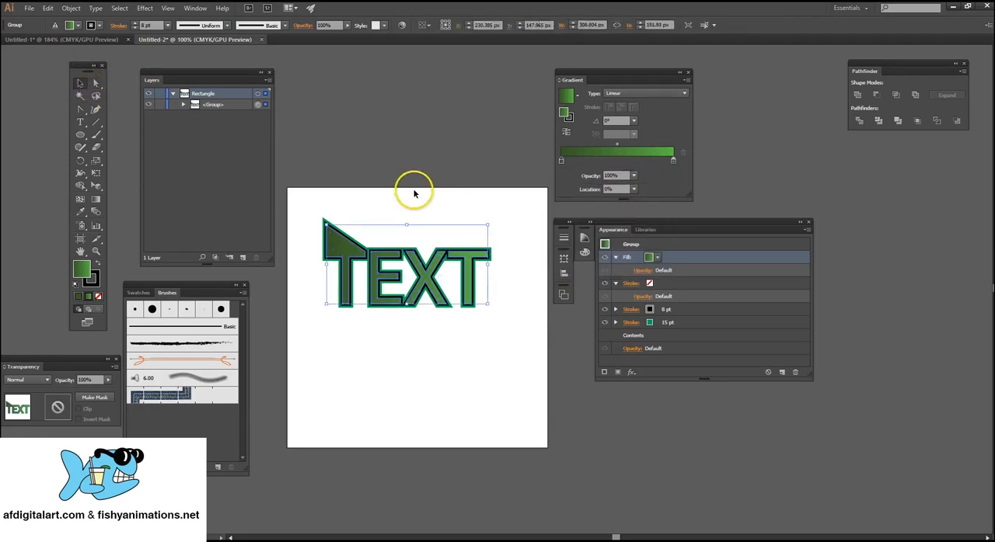
{"action": "left_click", "coordinate": [440, 215]}
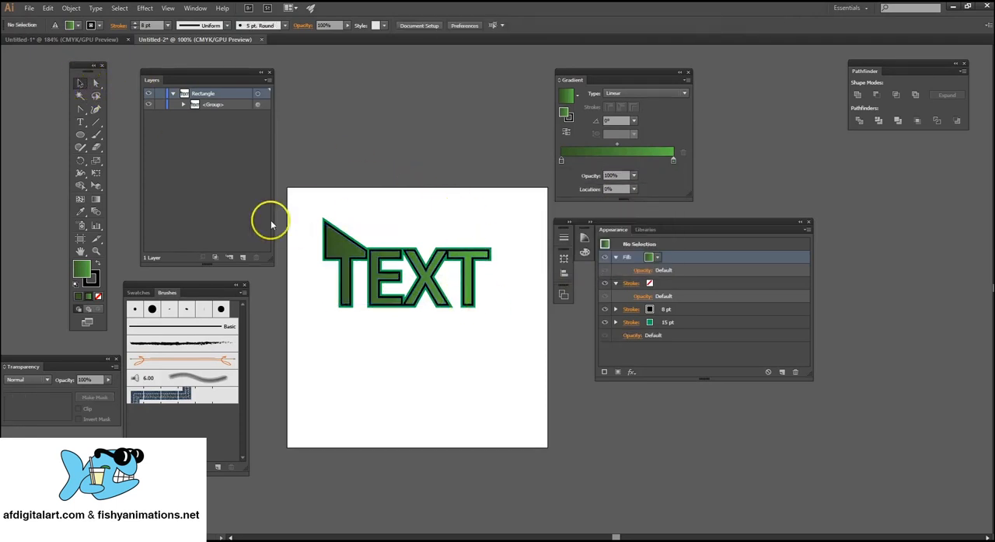
Select the text artwork and start saving the document under the file name logo.
{"action": "left_click_drag", "start_coordinate": [307, 208], "coordinate": [521, 328]}
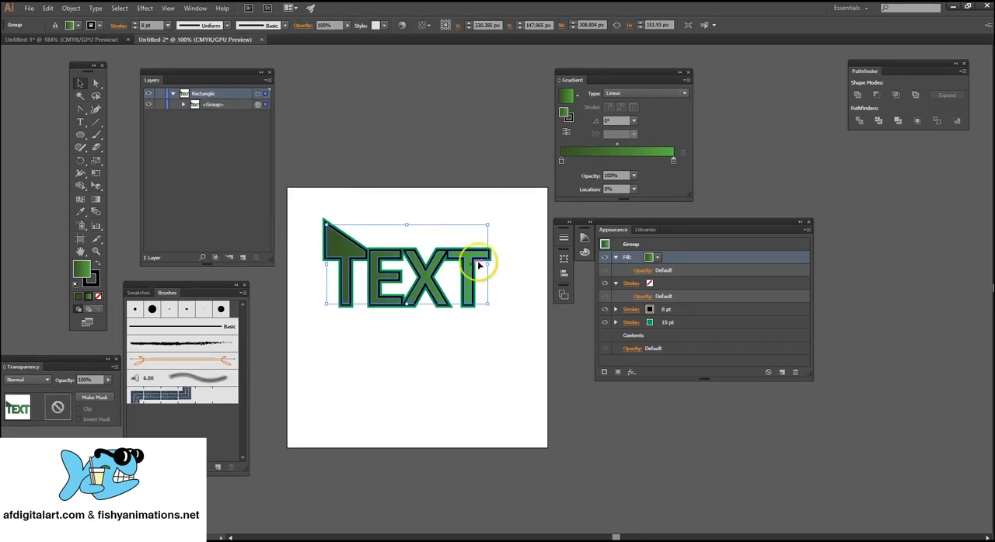
{"action": "left_click", "coordinate": [28, 8]}
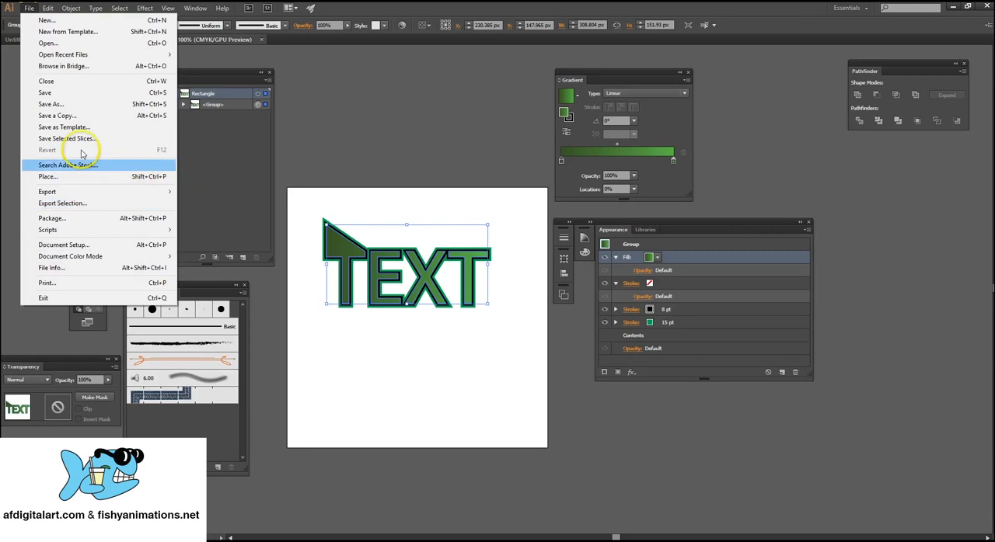
{"action": "left_click", "coordinate": [97, 104]}
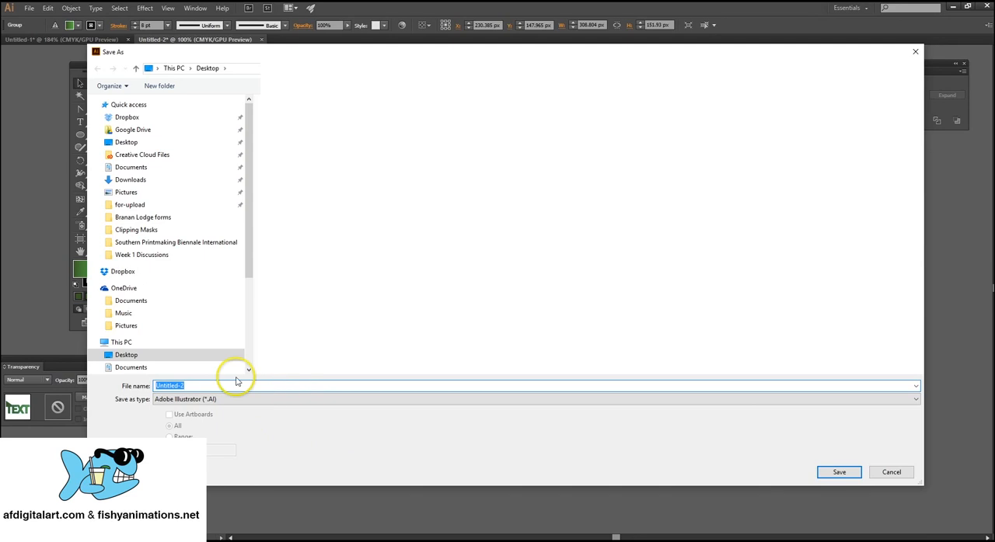
{"action": "left_click_drag", "start_coordinate": [198, 382], "coordinate": [170, 385]}
{"action": "type", "text": "l"}
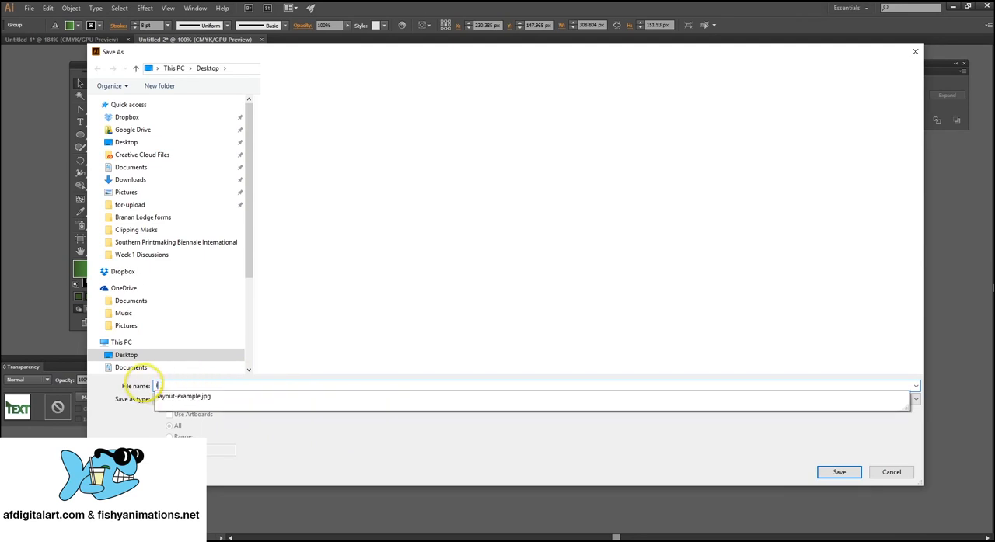
{"action": "type", "text": "ogo"}
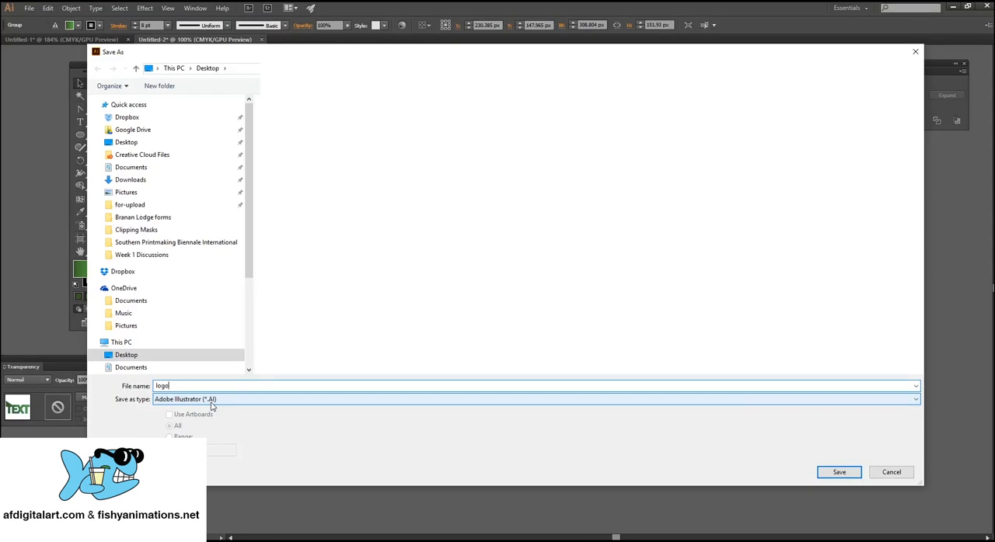
Change the save format to Illustrator EPS (*.EPS), then return it to Adobe Illustrator (*.AI).
{"action": "left_click", "coordinate": [285, 400]}
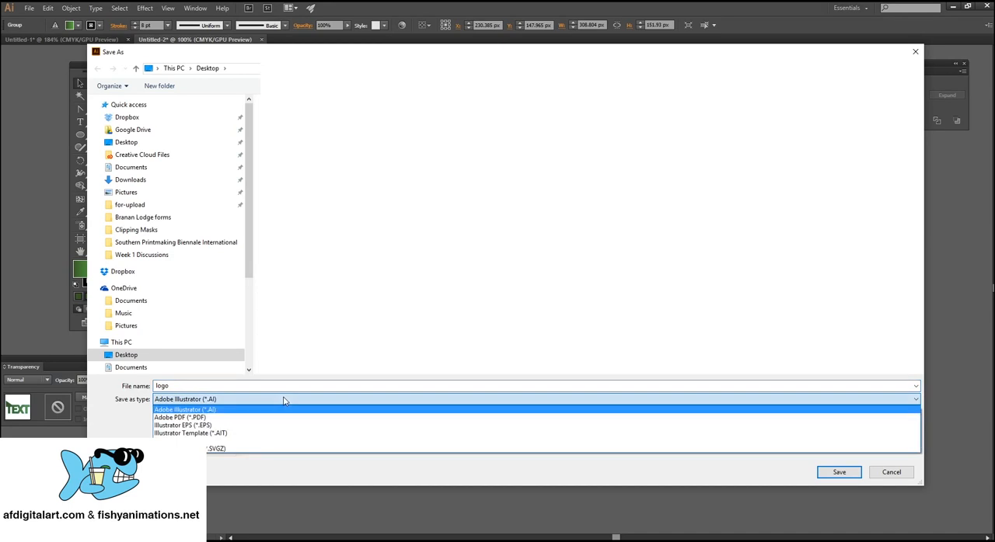
{"action": "left_click", "coordinate": [215, 426]}
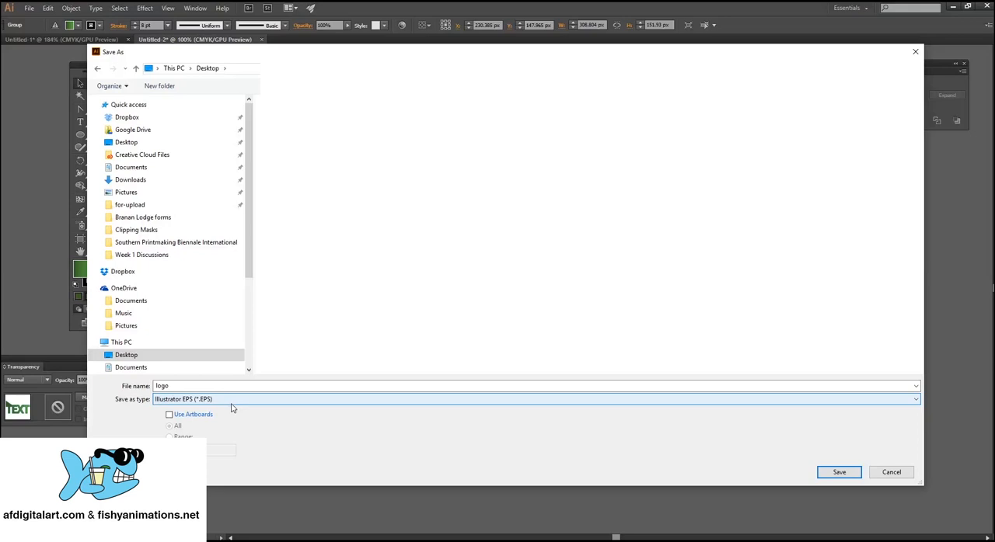
{"action": "left_click", "coordinate": [233, 399]}
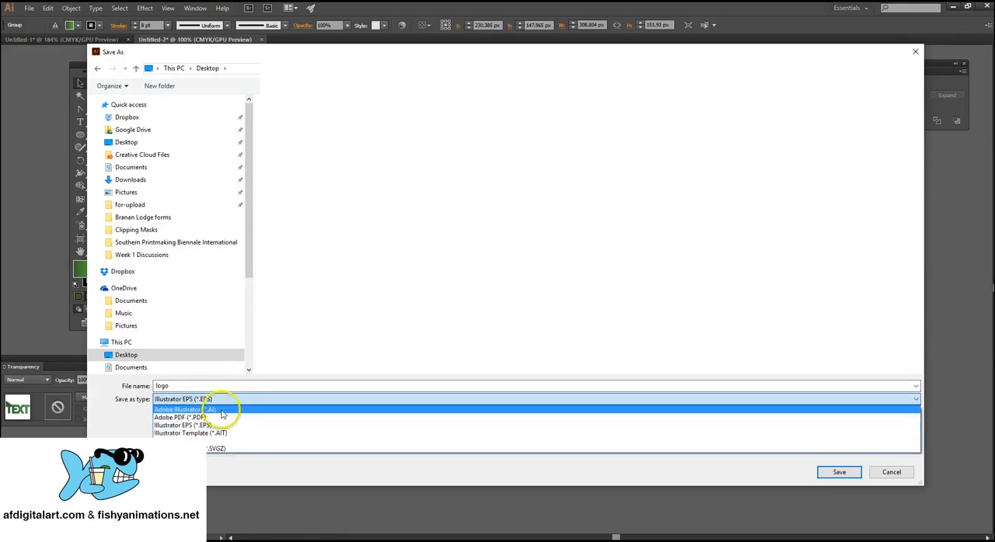
{"action": "left_click", "coordinate": [222, 410]}
Save the logo file to the Desktop, accepting the default Illustrator CC options.
{"action": "left_click", "coordinate": [233, 386]}
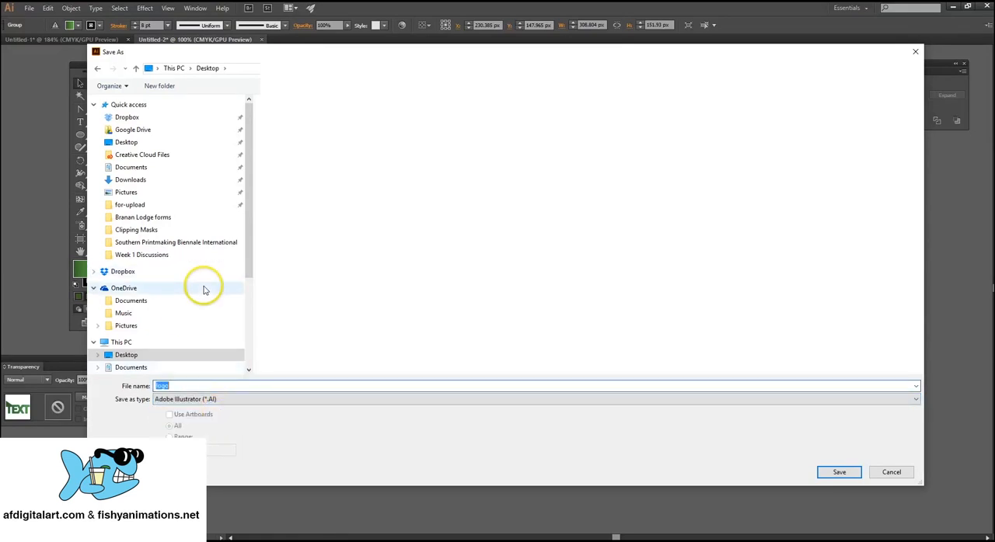
{"action": "left_click", "coordinate": [109, 142]}
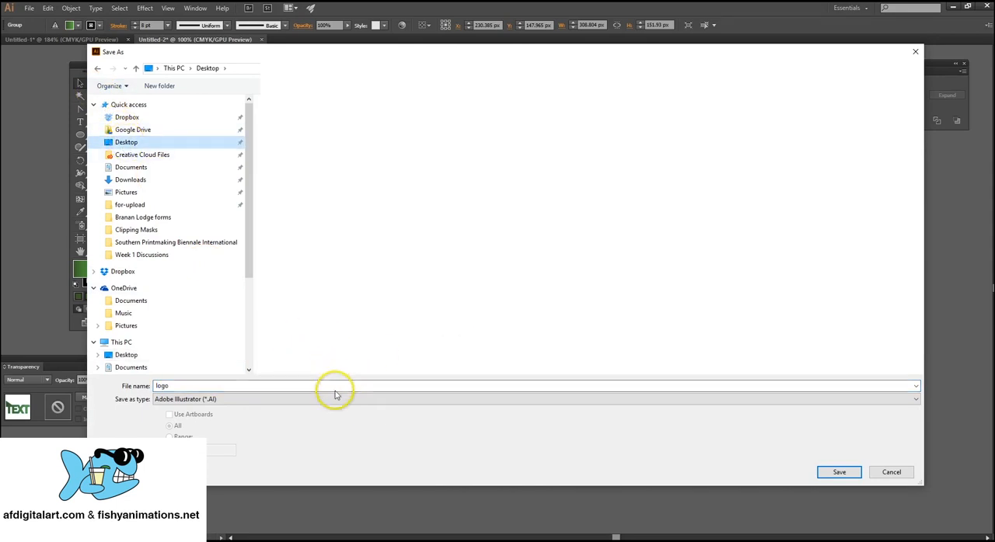
{"action": "left_click", "coordinate": [839, 474]}
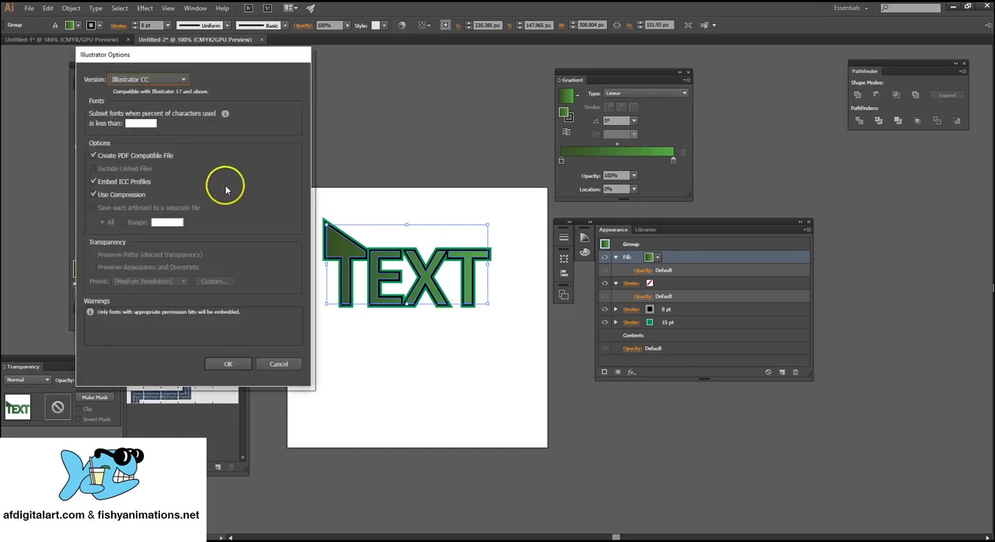
{"action": "left_click_drag", "start_coordinate": [289, 60], "coordinate": [593, 141]}
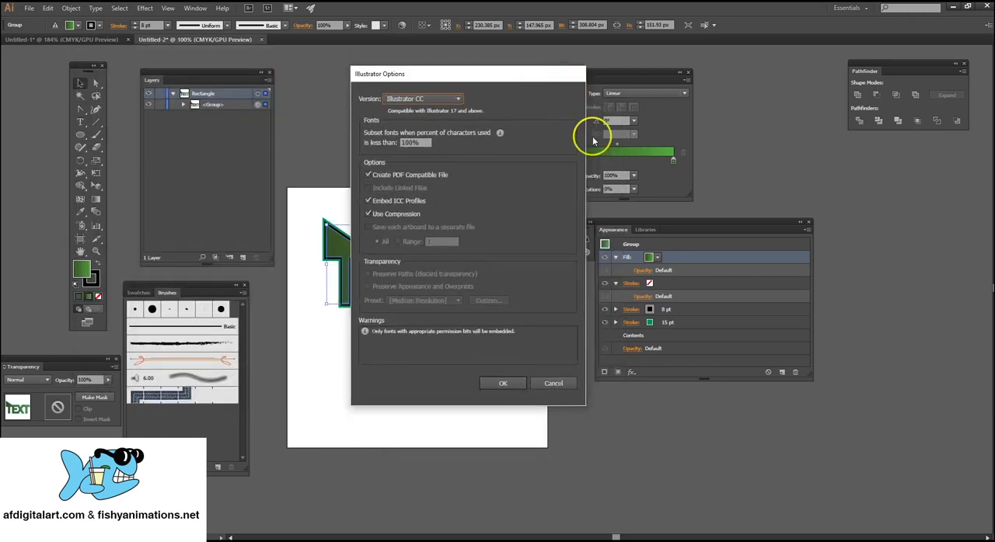
{"action": "left_click", "coordinate": [509, 387]}
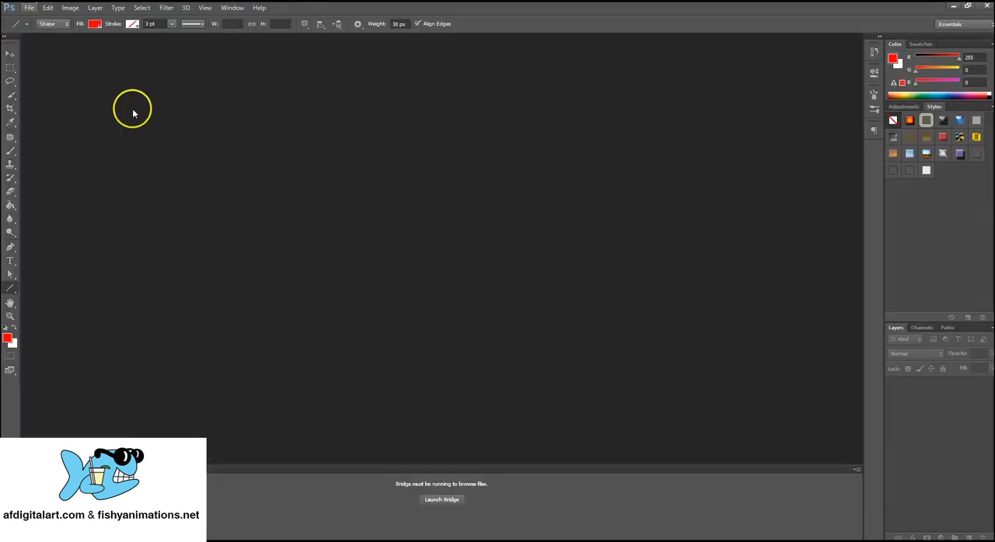
Start a new Photoshop document measured in inches, with a width of 8.625 and a height of 11.125.
{"action": "left_click", "coordinate": [29, 8]}
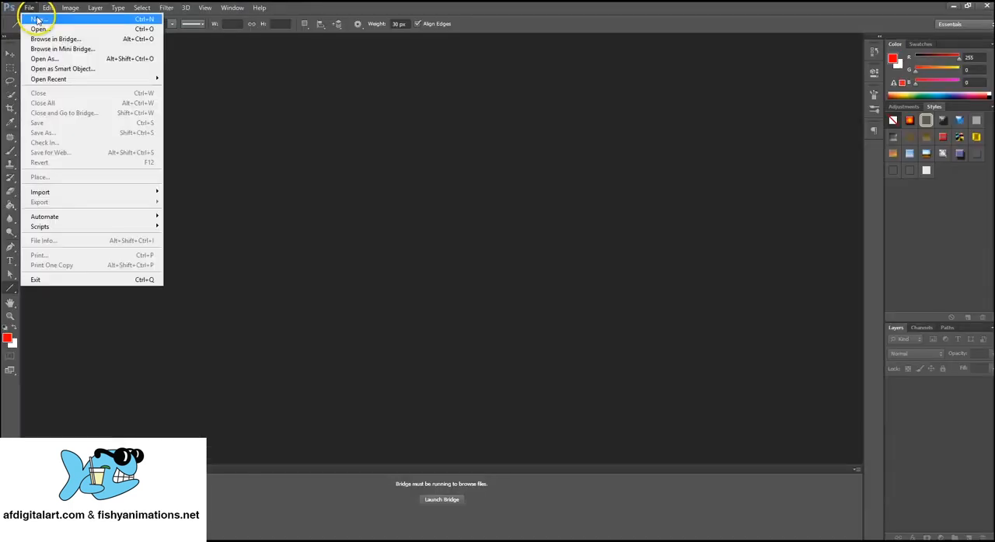
{"action": "left_click", "coordinate": [37, 20]}
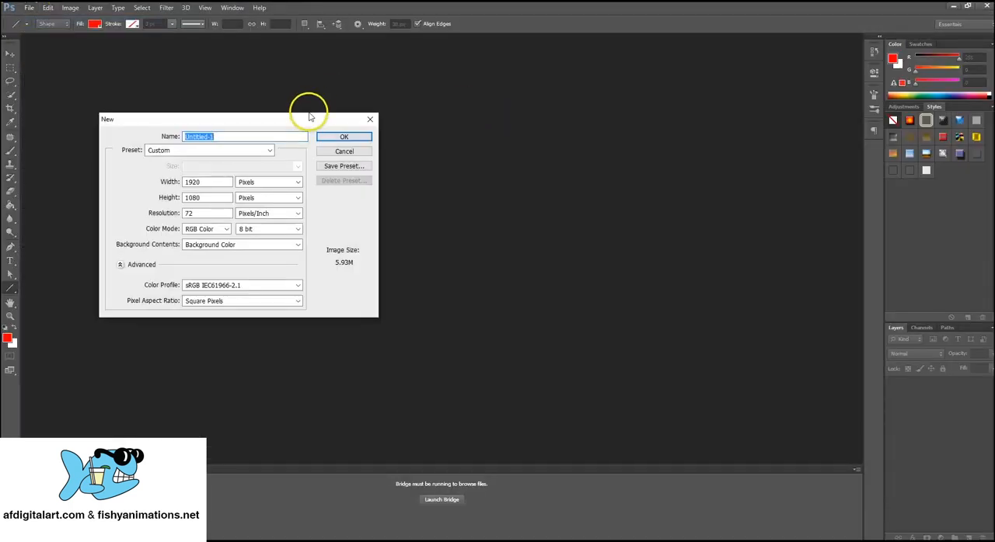
{"action": "left_click_drag", "start_coordinate": [476, 98], "coordinate": [539, 93]}
{"action": "left_click", "coordinate": [491, 157]}
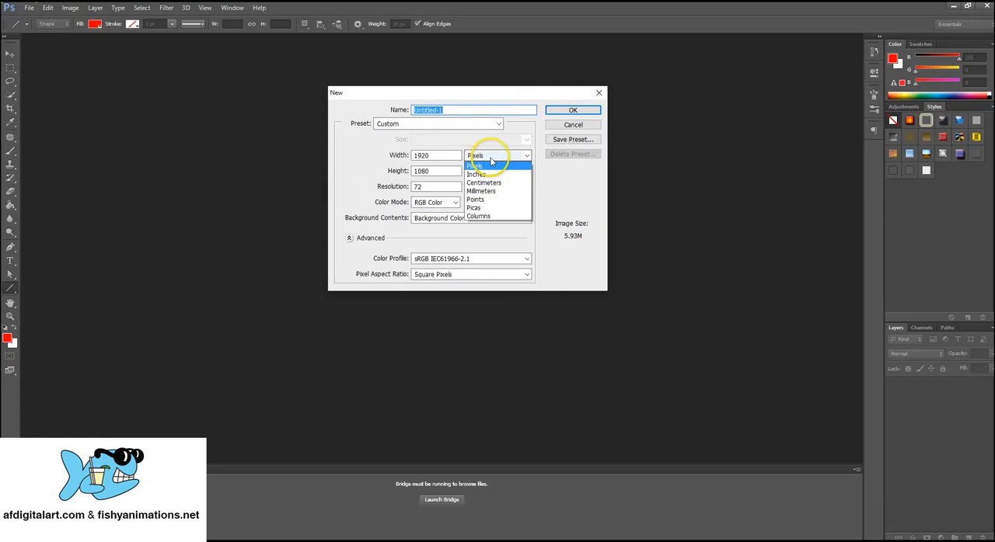
{"action": "left_click", "coordinate": [487, 174]}
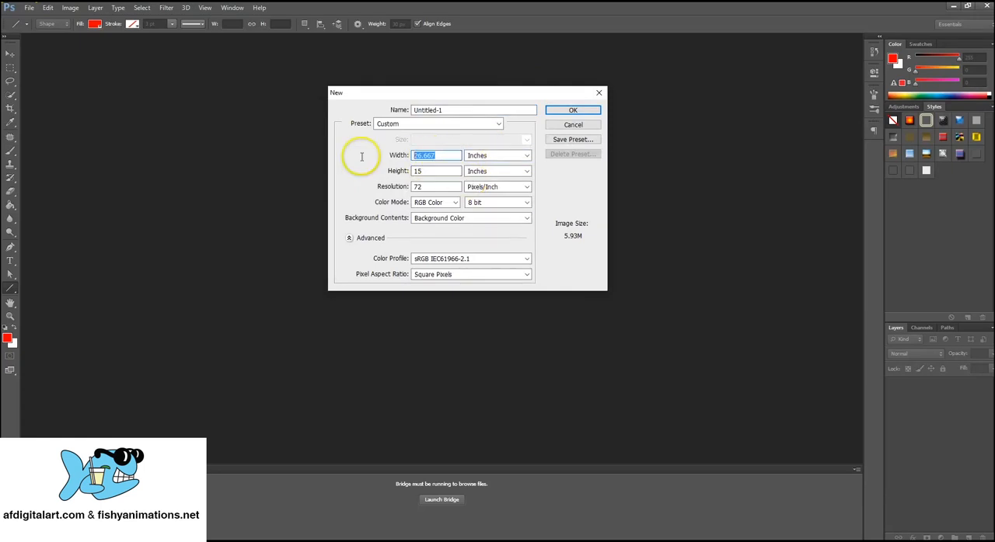
{"action": "type", "text": "8.625"}
{"action": "key", "text": "Tab"}
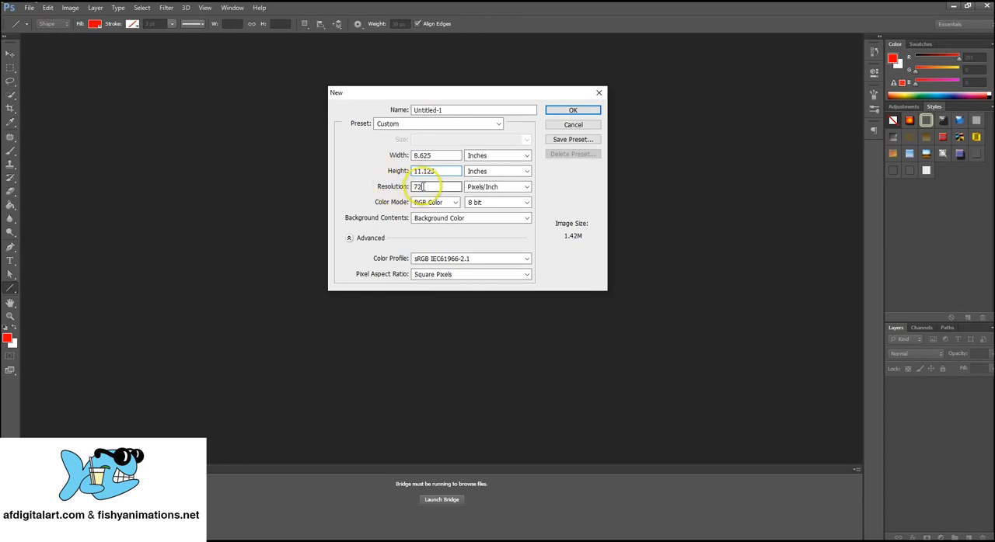
Set the resolution to 300 pixels/inch and the color mode to CMYK Color, and create the document.
{"action": "key", "text": "Tab"}
{"action": "type", "text": "300"}
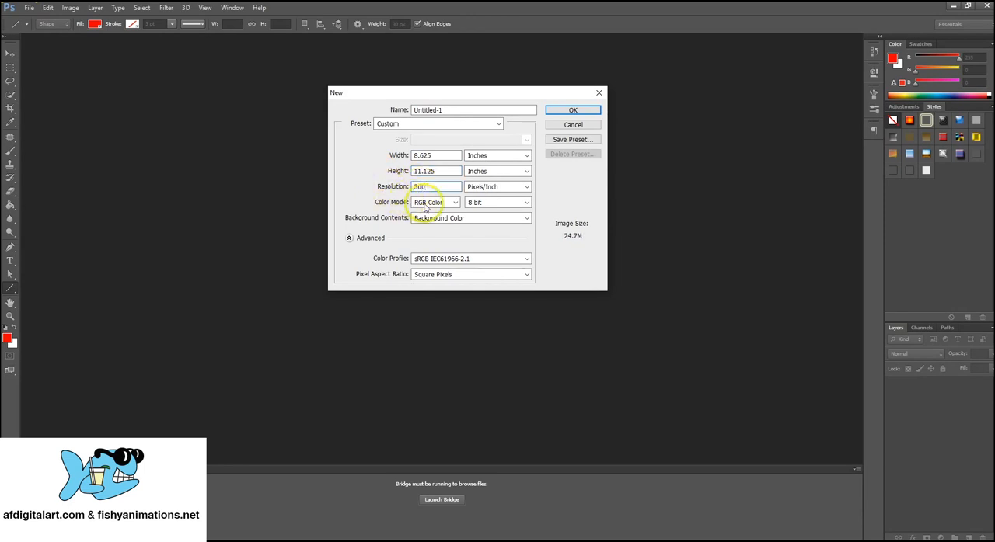
{"action": "left_click", "coordinate": [432, 202]}
{"action": "left_click", "coordinate": [428, 239]}
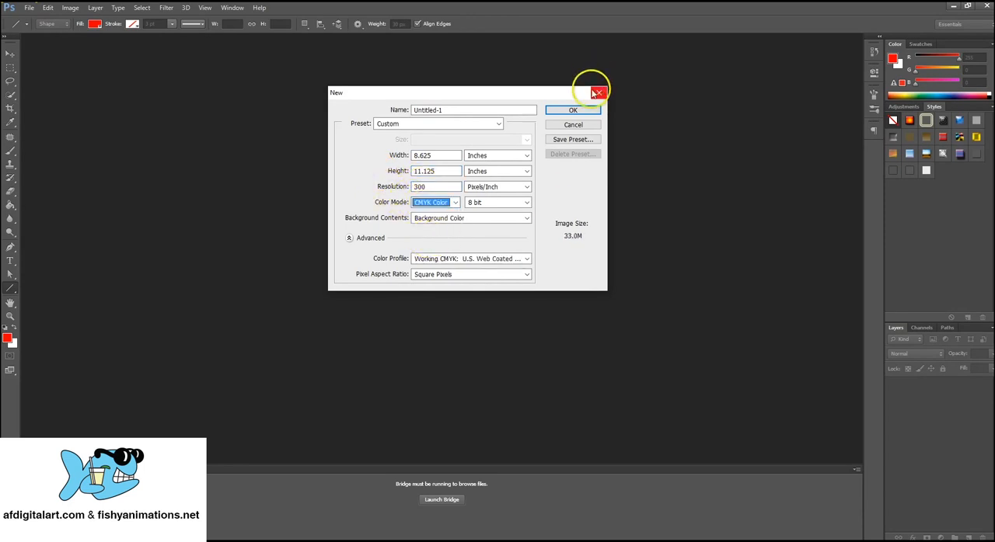
{"action": "left_click", "coordinate": [584, 111]}
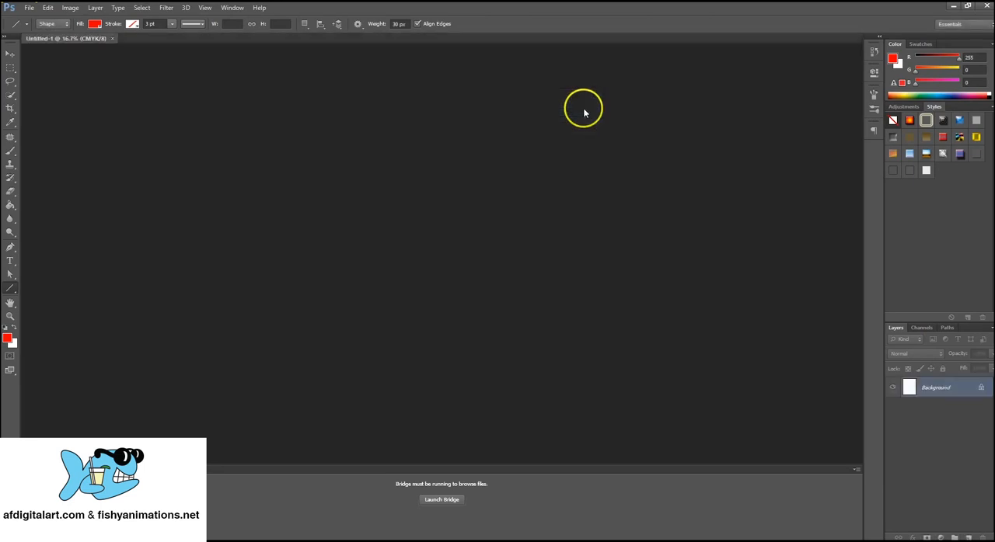
Place the logo Illustrator file from the Desktop into the document as a page cropped to its bounding box.
{"action": "left_click", "coordinate": [11, 53]}
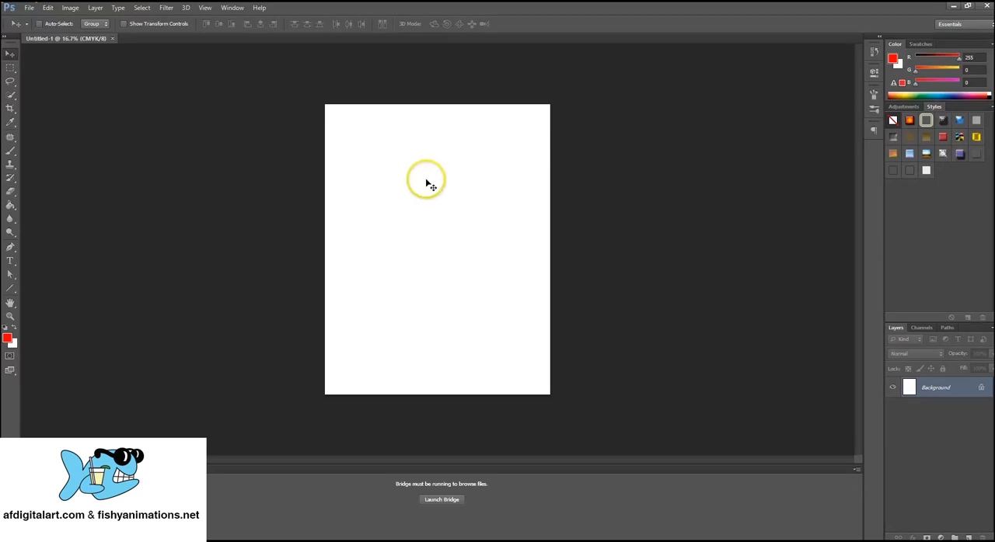
{"action": "left_click", "coordinate": [28, 7]}
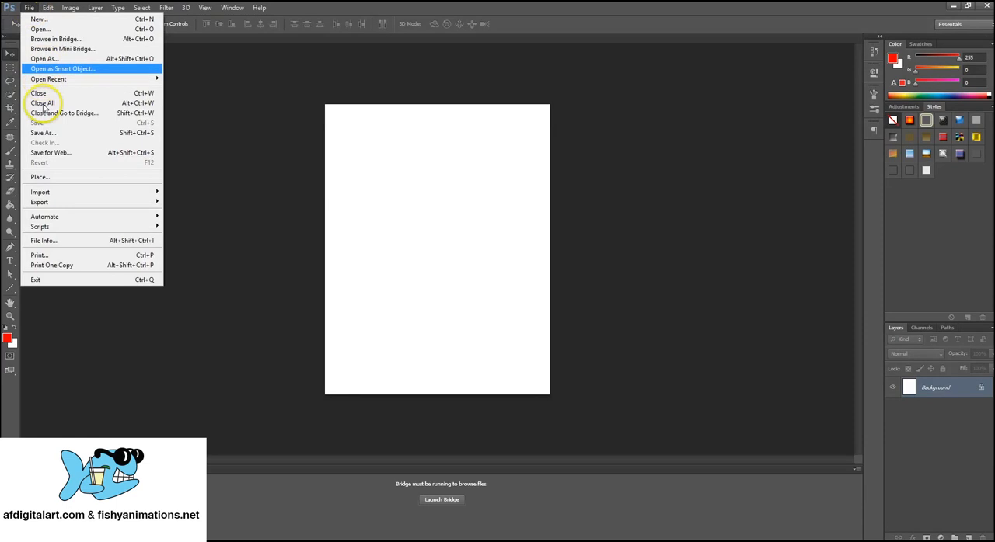
{"action": "left_click", "coordinate": [55, 178]}
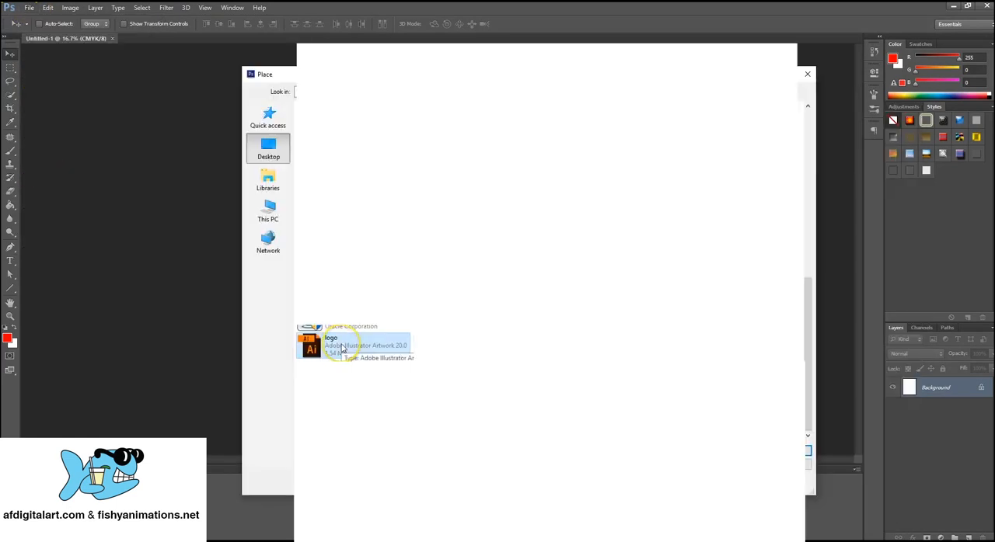
{"action": "left_click", "coordinate": [802, 453]}
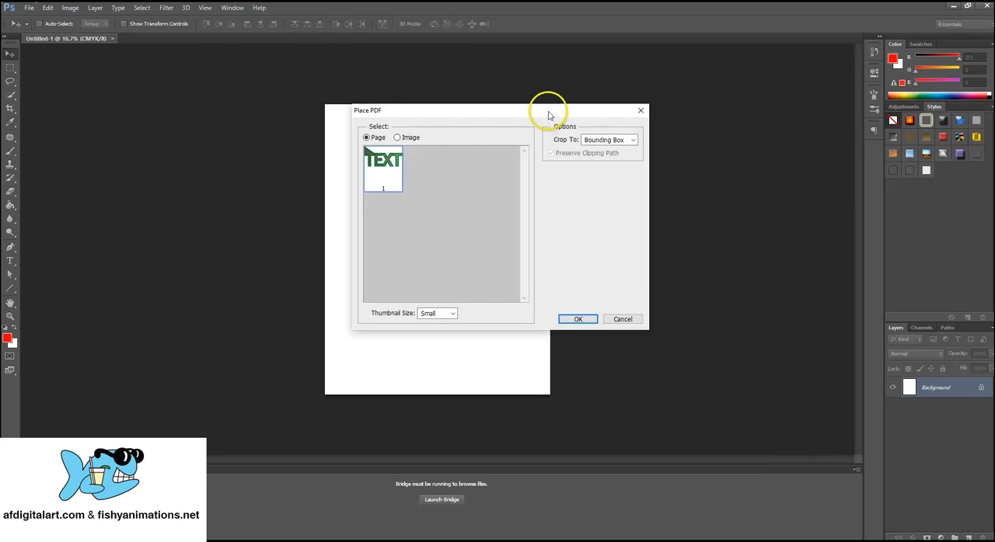
{"action": "left_click_drag", "start_coordinate": [549, 110], "coordinate": [491, 82]}
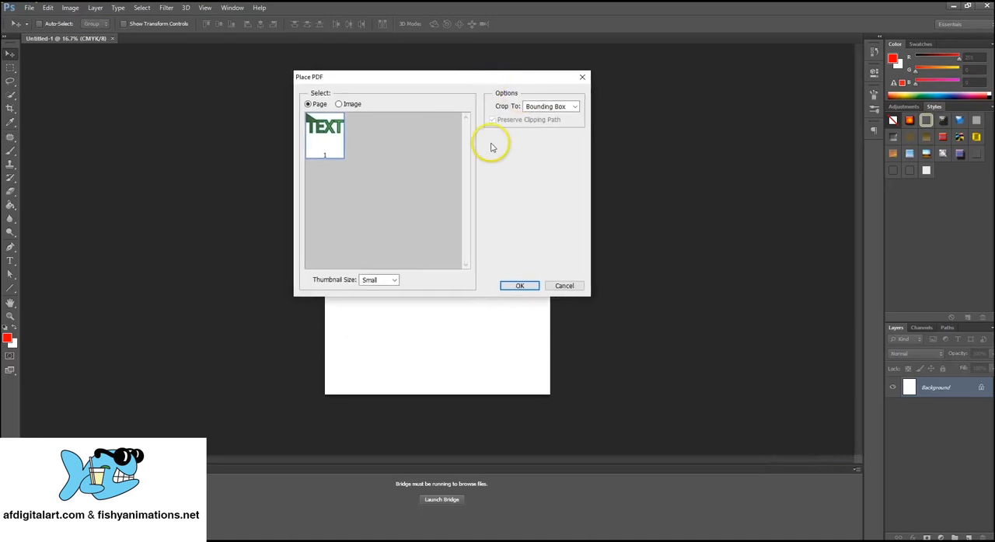
{"action": "left_click", "coordinate": [520, 286]}
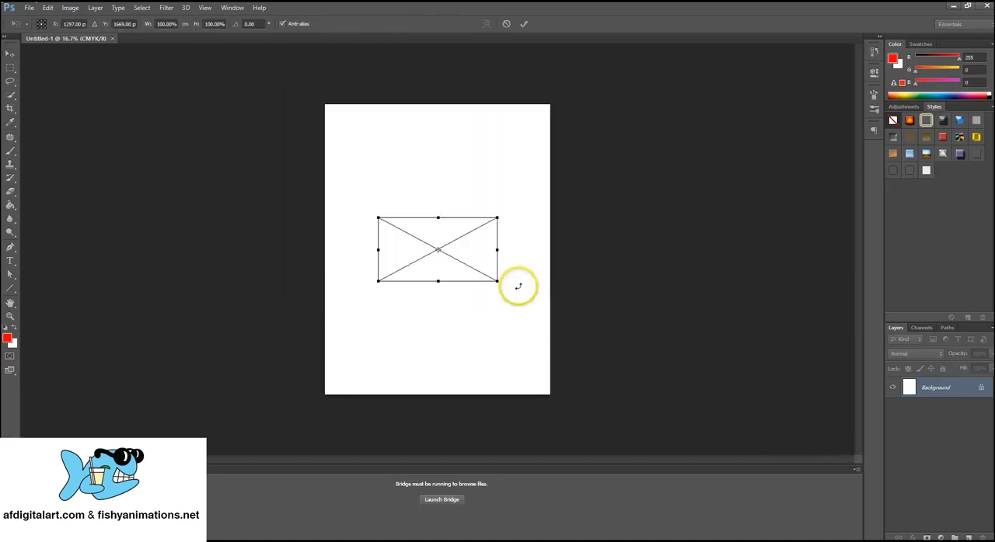
Enlarge the placed logo proportionally to about 134% and position it in the upper part of the page.
{"action": "left_click_drag", "start_coordinate": [493, 287], "coordinate": [455, 196]}
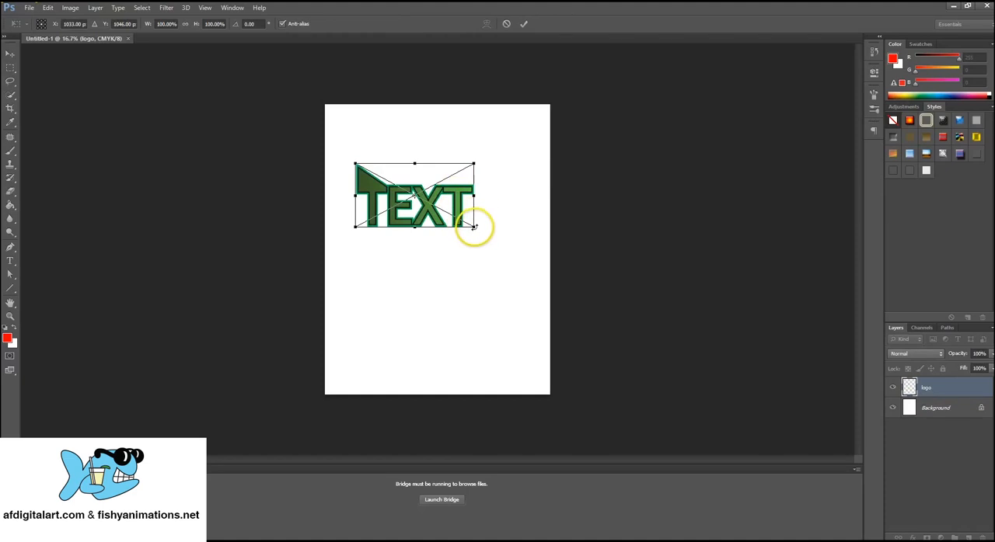
{"action": "left_click_drag", "start_coordinate": [473, 227], "coordinate": [515, 272]}
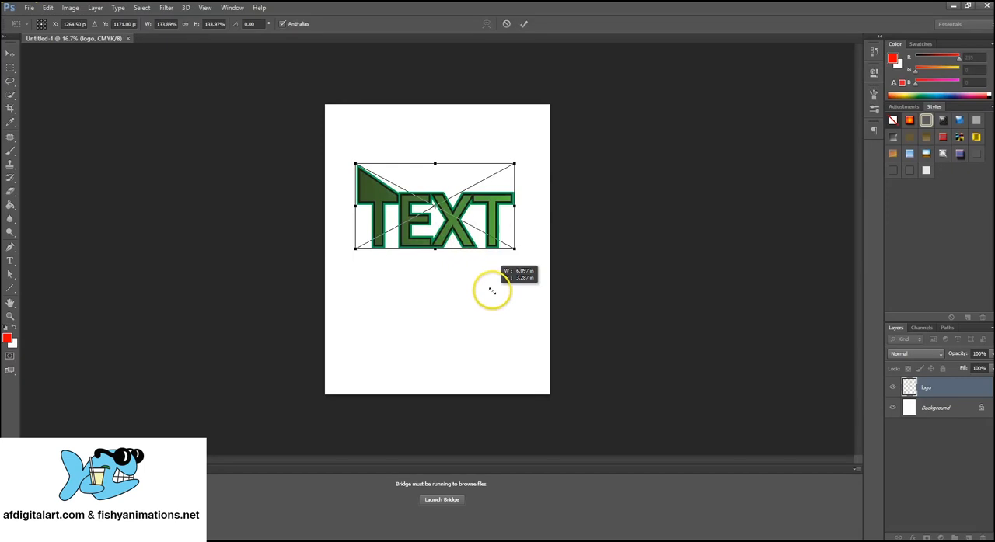
{"action": "key", "text": "Return"}
{"action": "left_click_drag", "start_coordinate": [489, 199], "coordinate": [483, 152]}
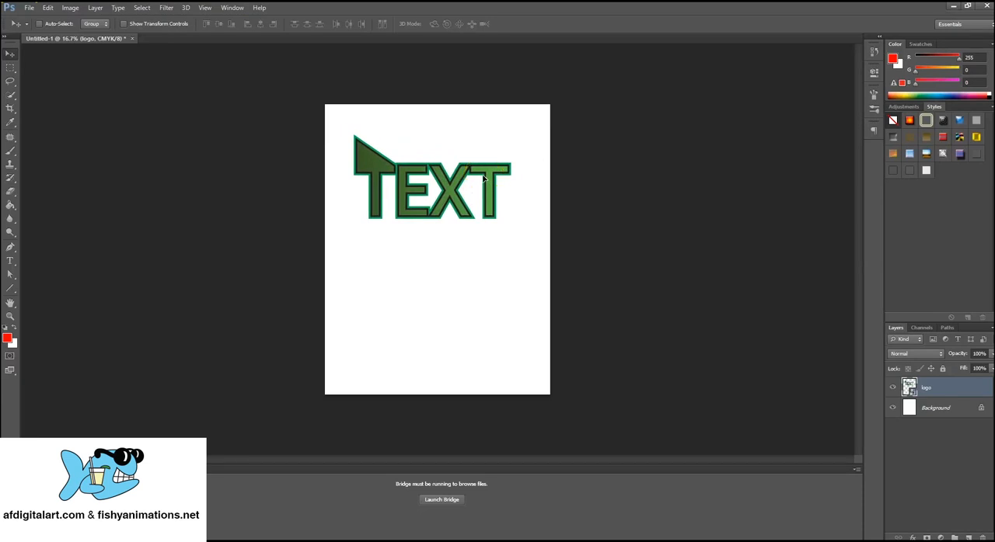
Scale the logo down proportionally to about 72% and move it up toward the page's upper-left area.
{"action": "left_click", "coordinate": [52, 9]}
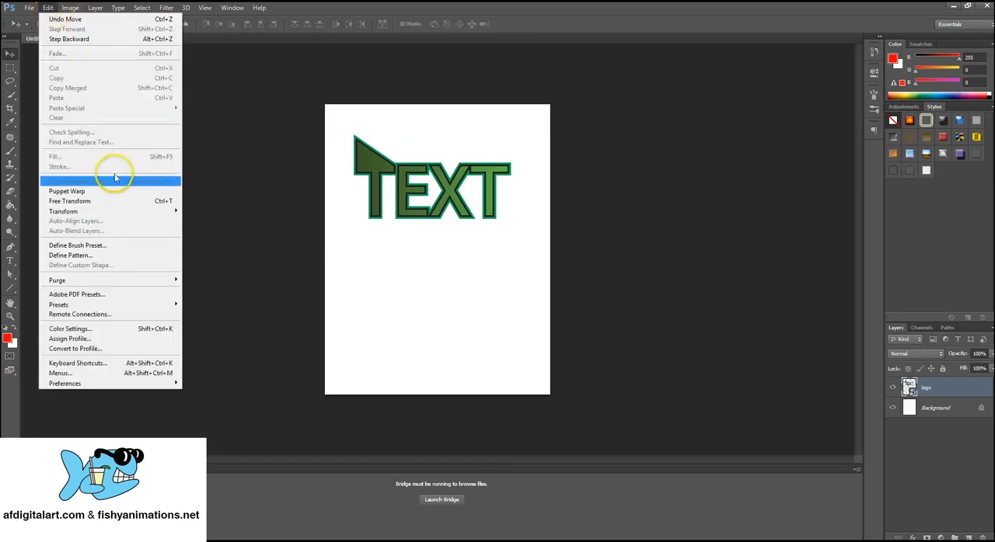
{"action": "mouse_move", "coordinate": [122, 211]}
{"action": "left_click", "coordinate": [199, 226]}
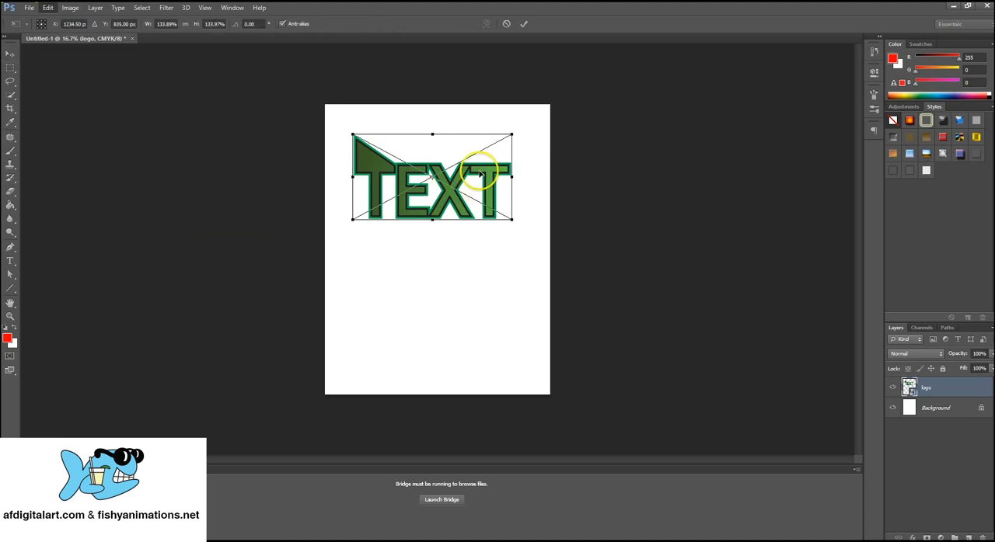
{"action": "left_click_drag", "start_coordinate": [512, 134], "coordinate": [438, 174]}
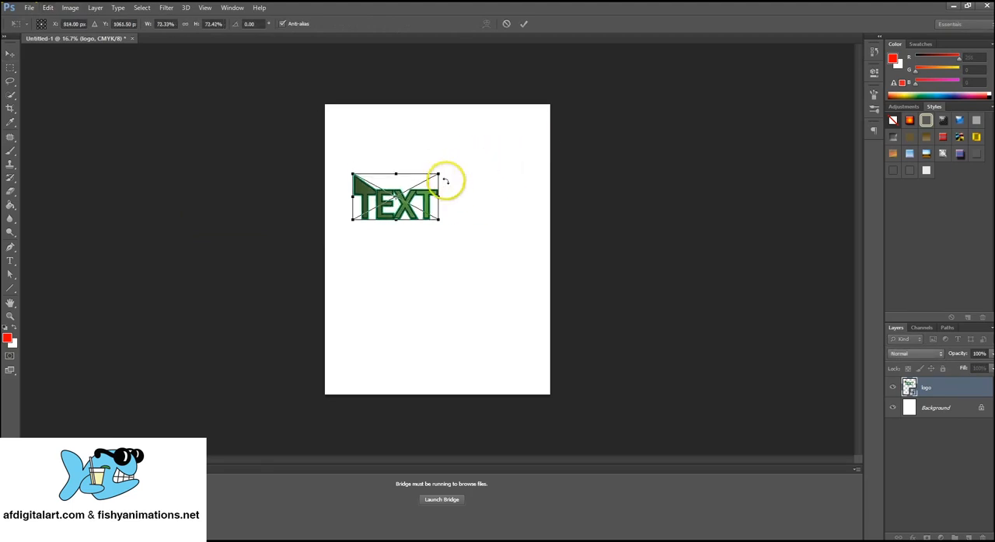
{"action": "key", "text": "Return"}
{"action": "left_click_drag", "start_coordinate": [430, 203], "coordinate": [421, 155]}
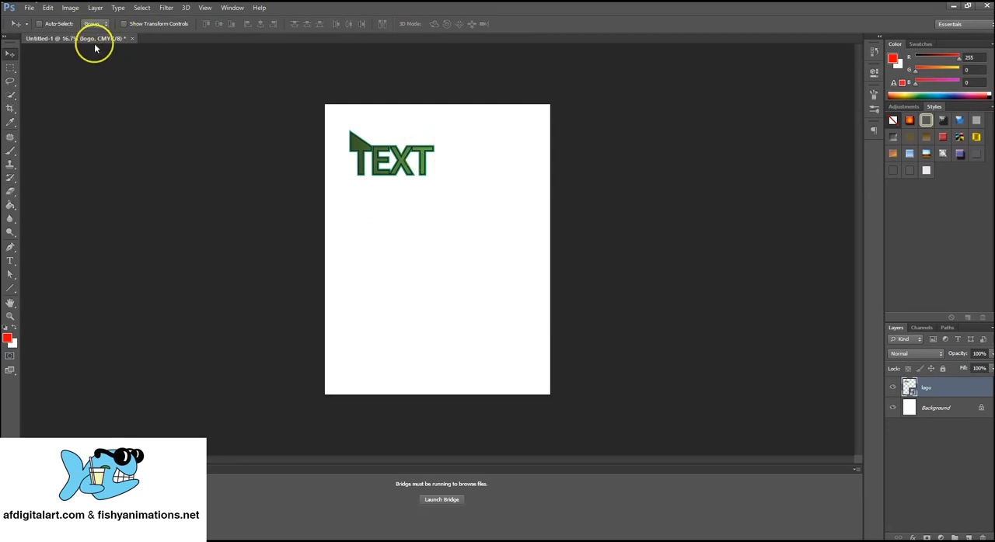
Scale the logo back up to about three quarters of the page width and move it near the page's upper edge.
{"action": "left_click", "coordinate": [53, 8]}
{"action": "mouse_move", "coordinate": [118, 210]}
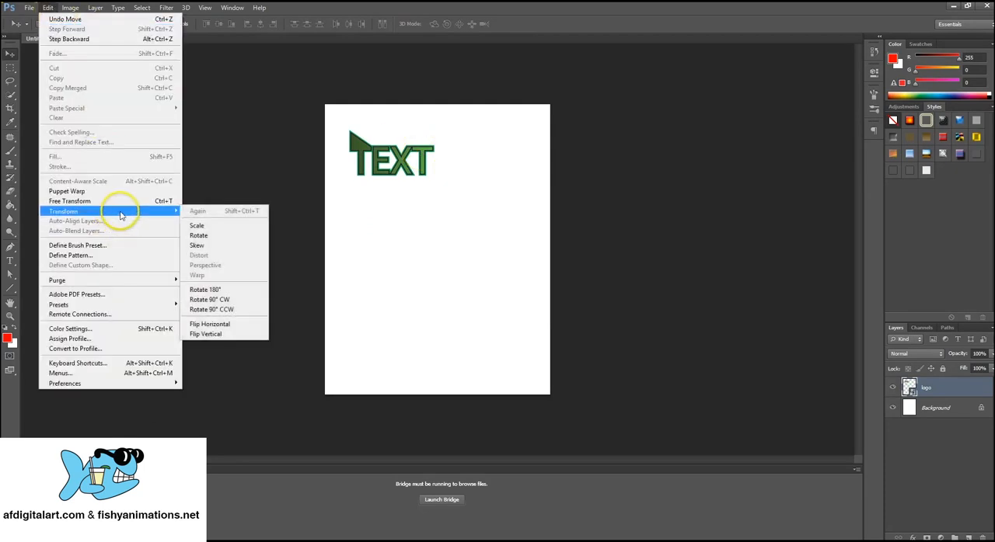
{"action": "left_click", "coordinate": [195, 226]}
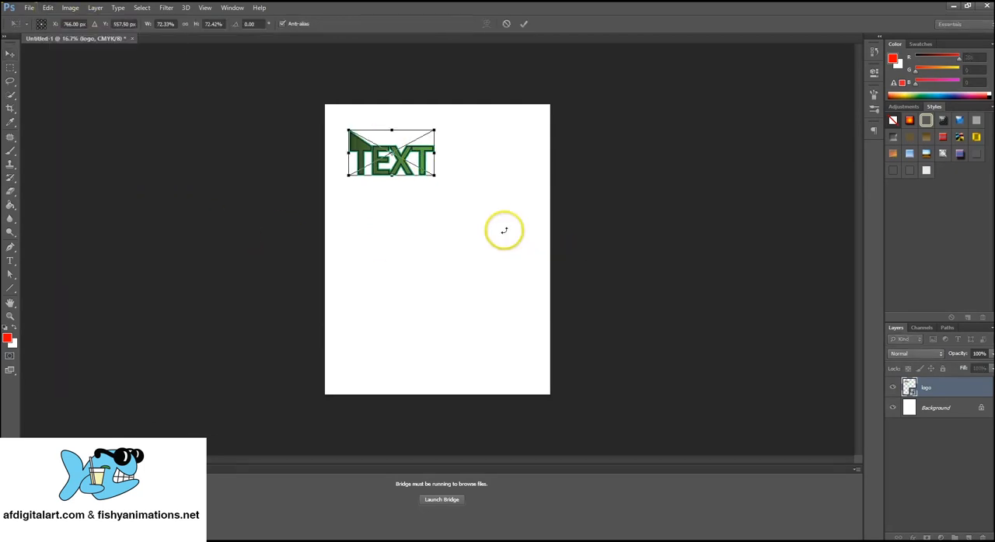
{"action": "left_click_drag", "start_coordinate": [434, 176], "coordinate": [500, 270]}
{"action": "key", "text": "Return"}
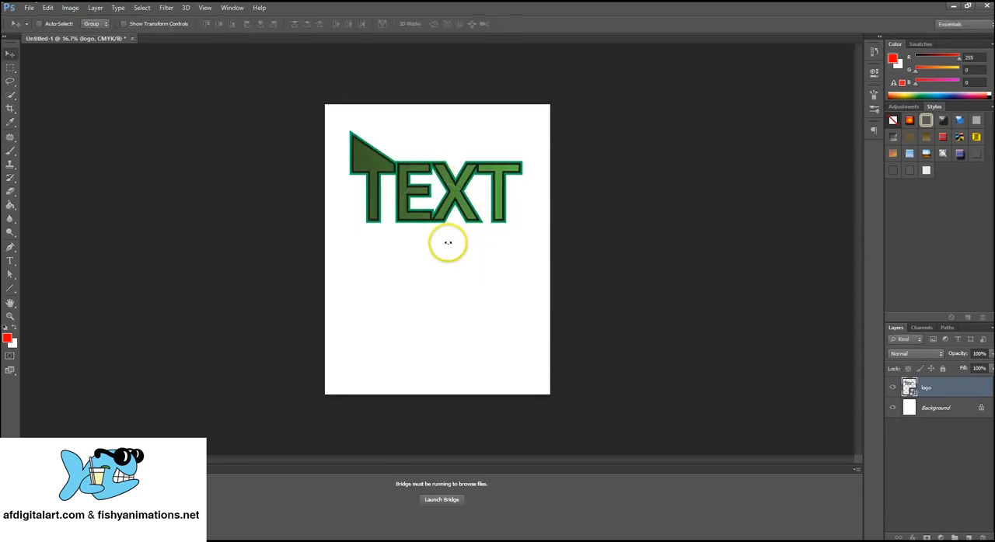
{"action": "left_click_drag", "start_coordinate": [457, 197], "coordinate": [462, 180]}
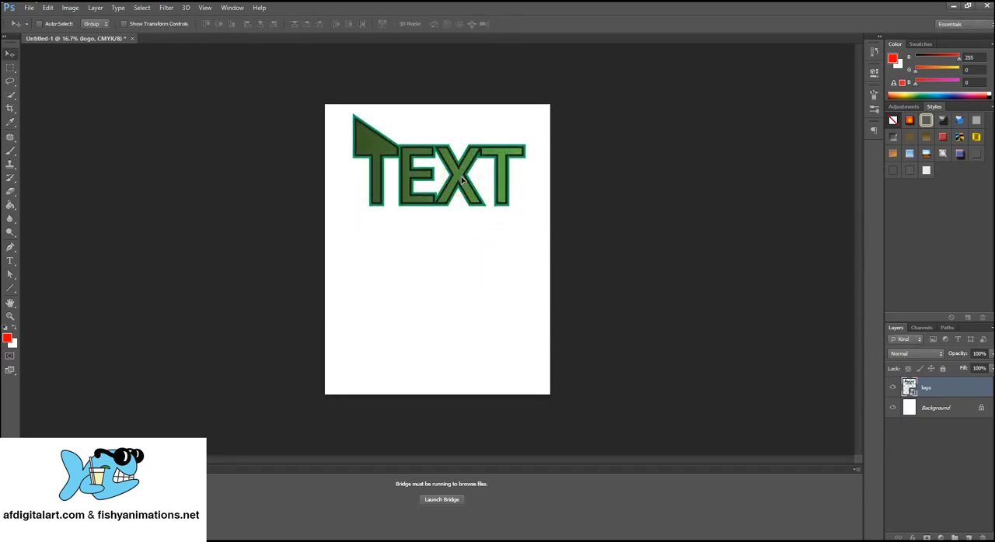